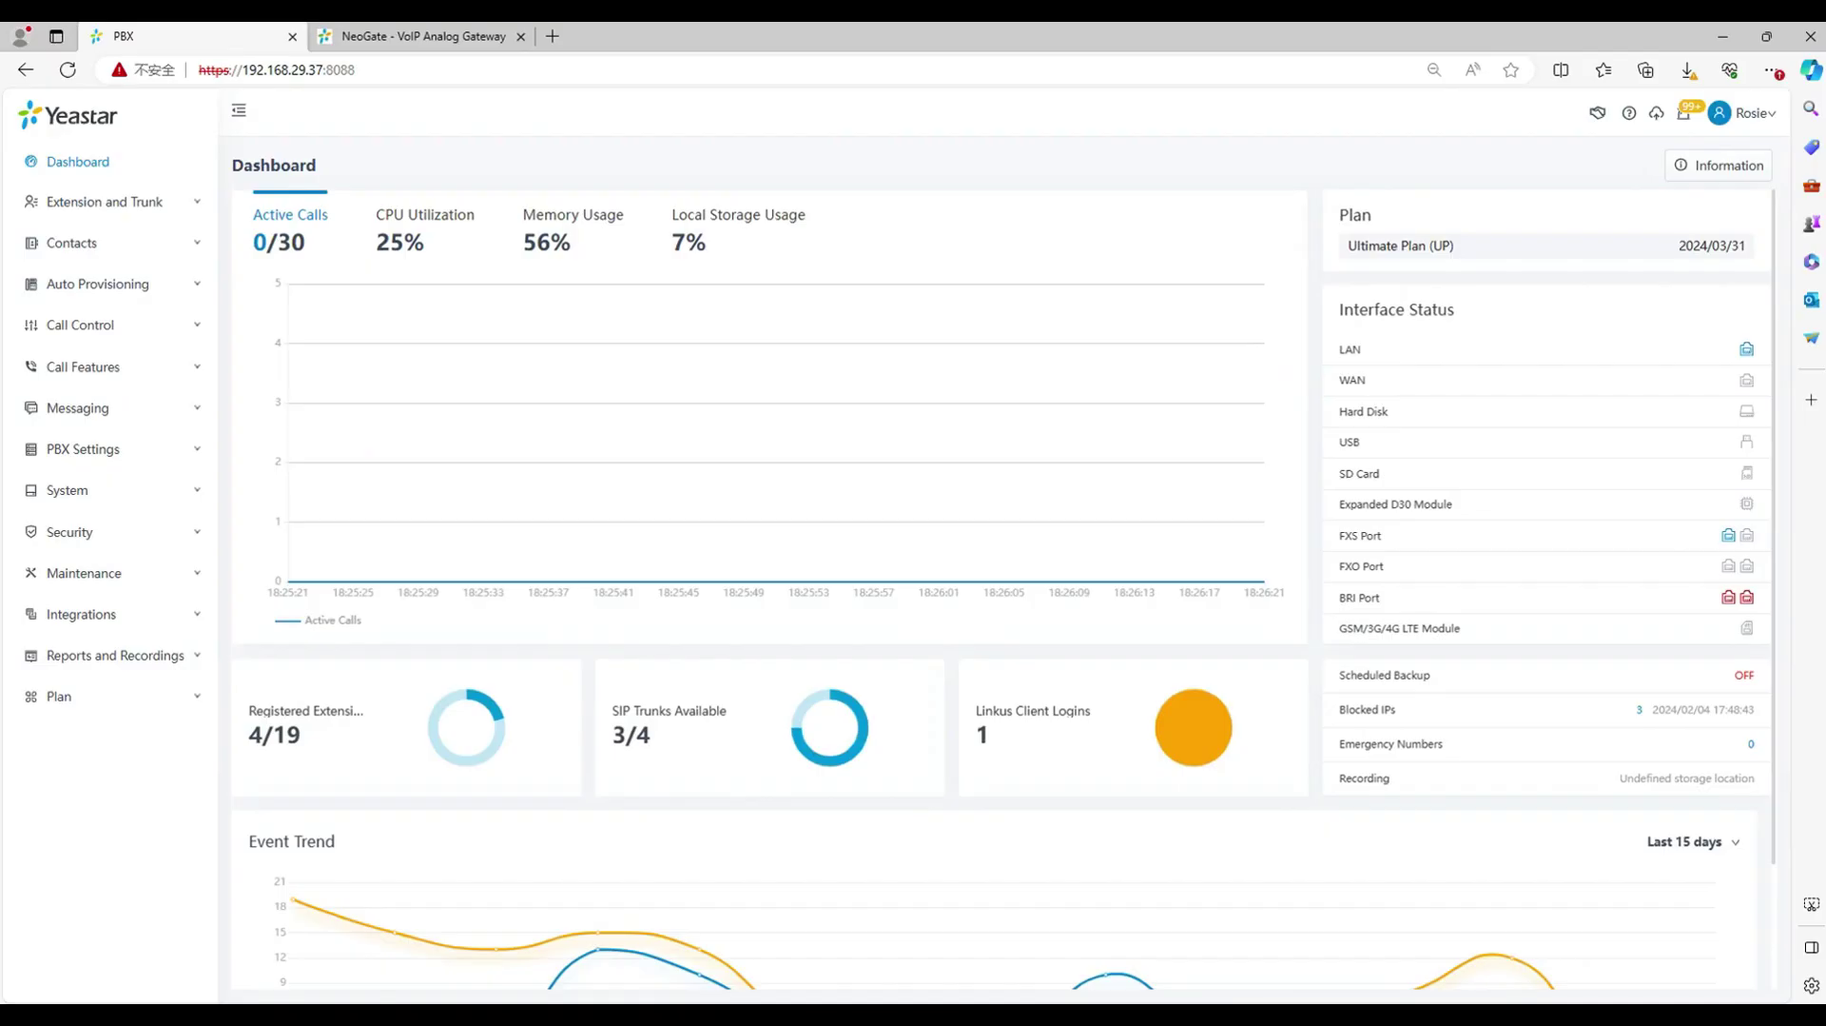
Check the Yeastar FQDN's connection status and domain name in the PBX's network settings
click(120, 210)
click(111, 695)
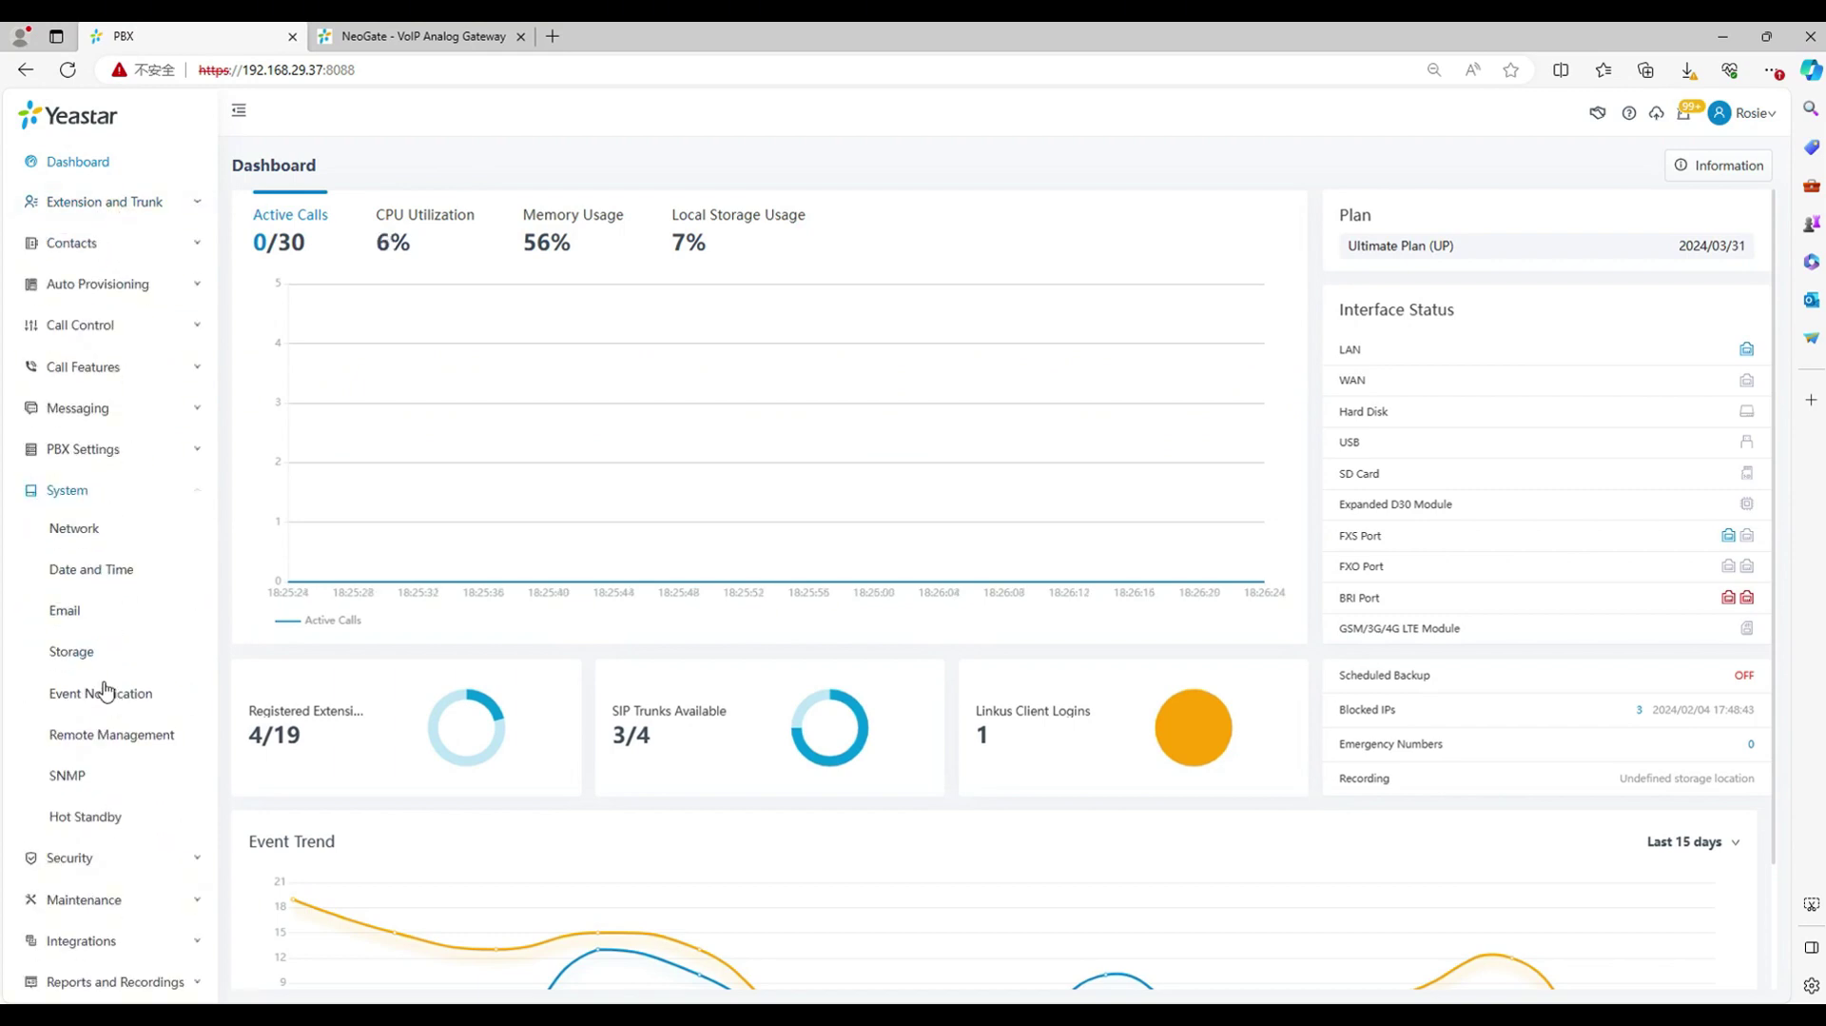
click(94, 529)
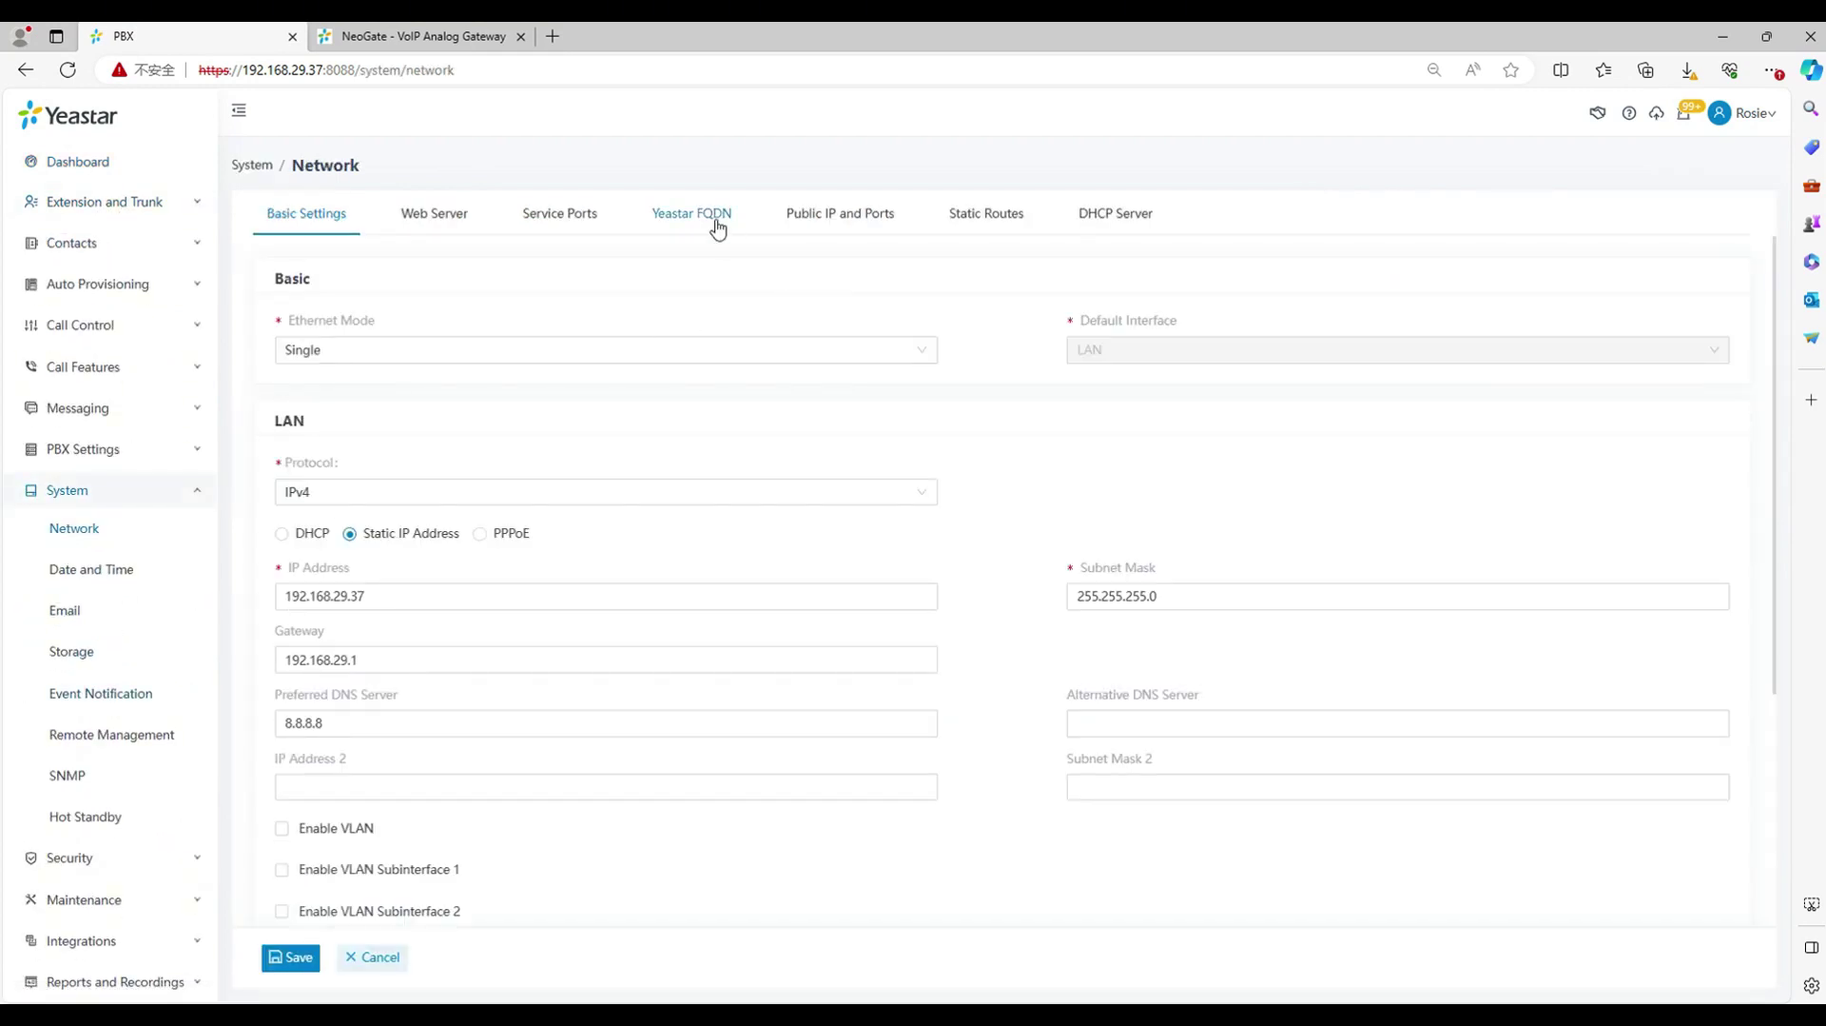
click(720, 219)
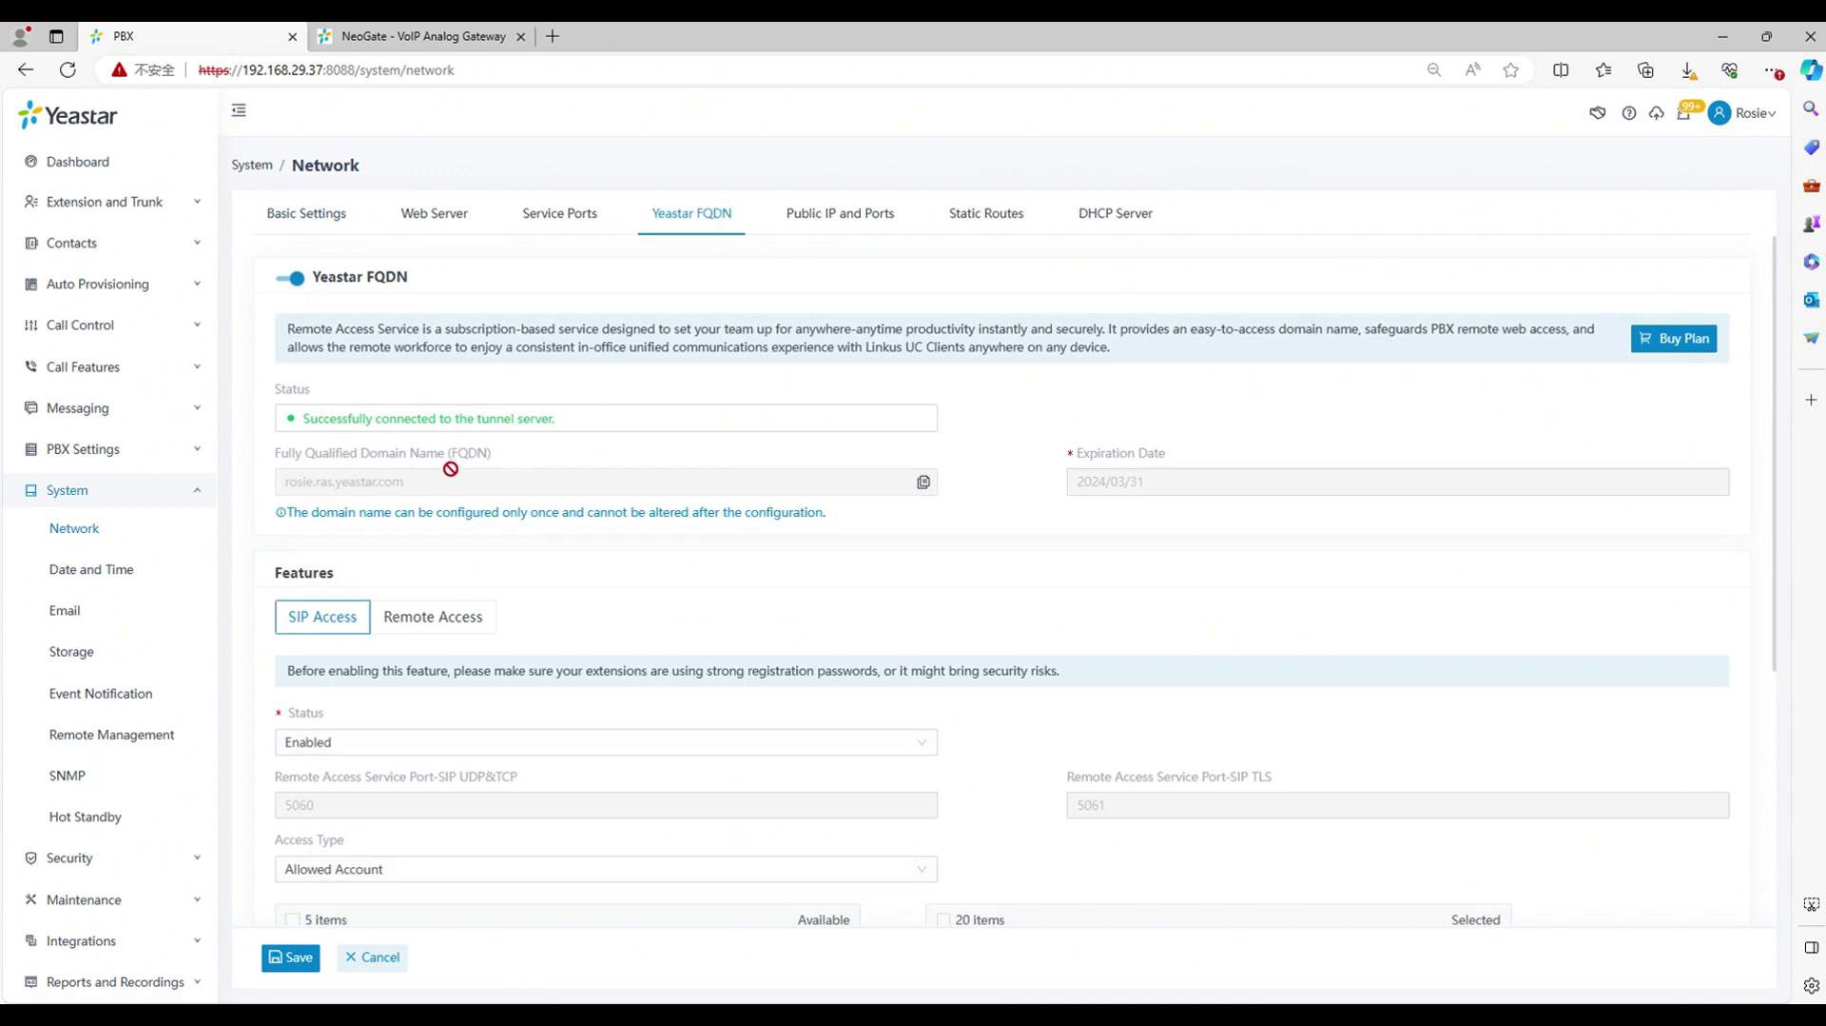
Start adding a new trunk on the PBX and name it to_TA
click(68, 202)
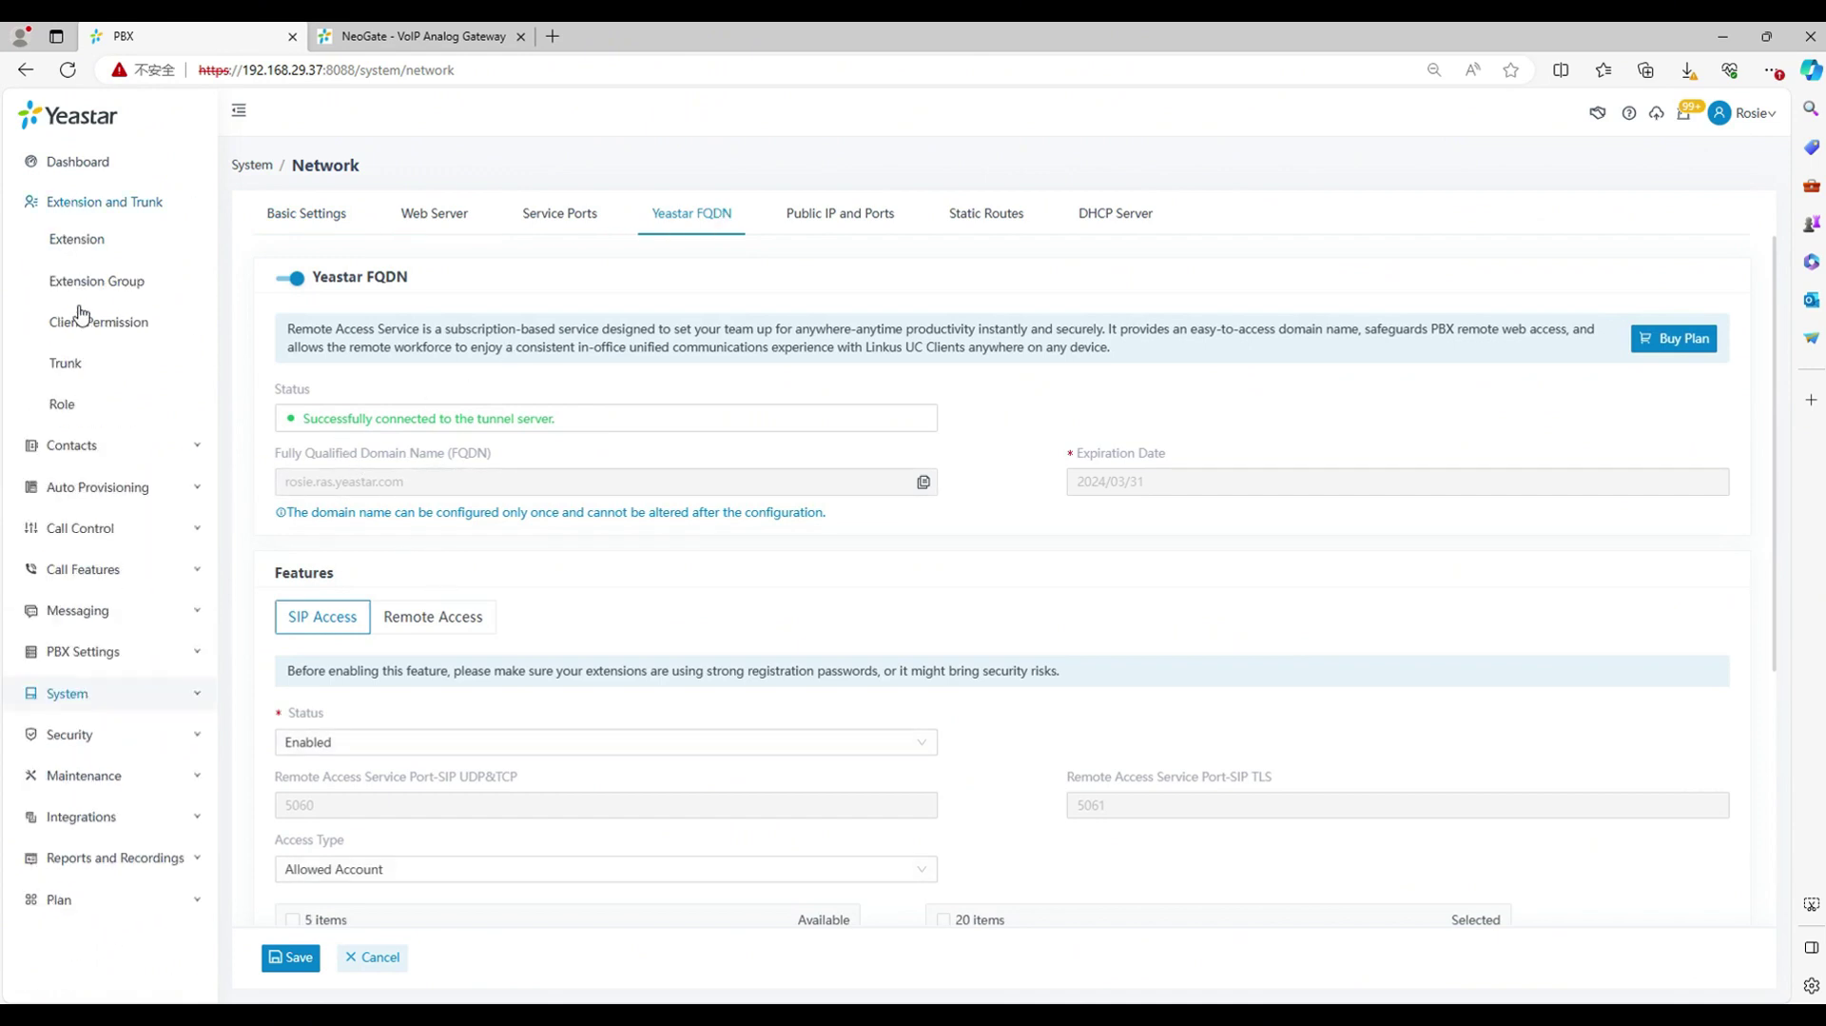
click(68, 362)
click(273, 244)
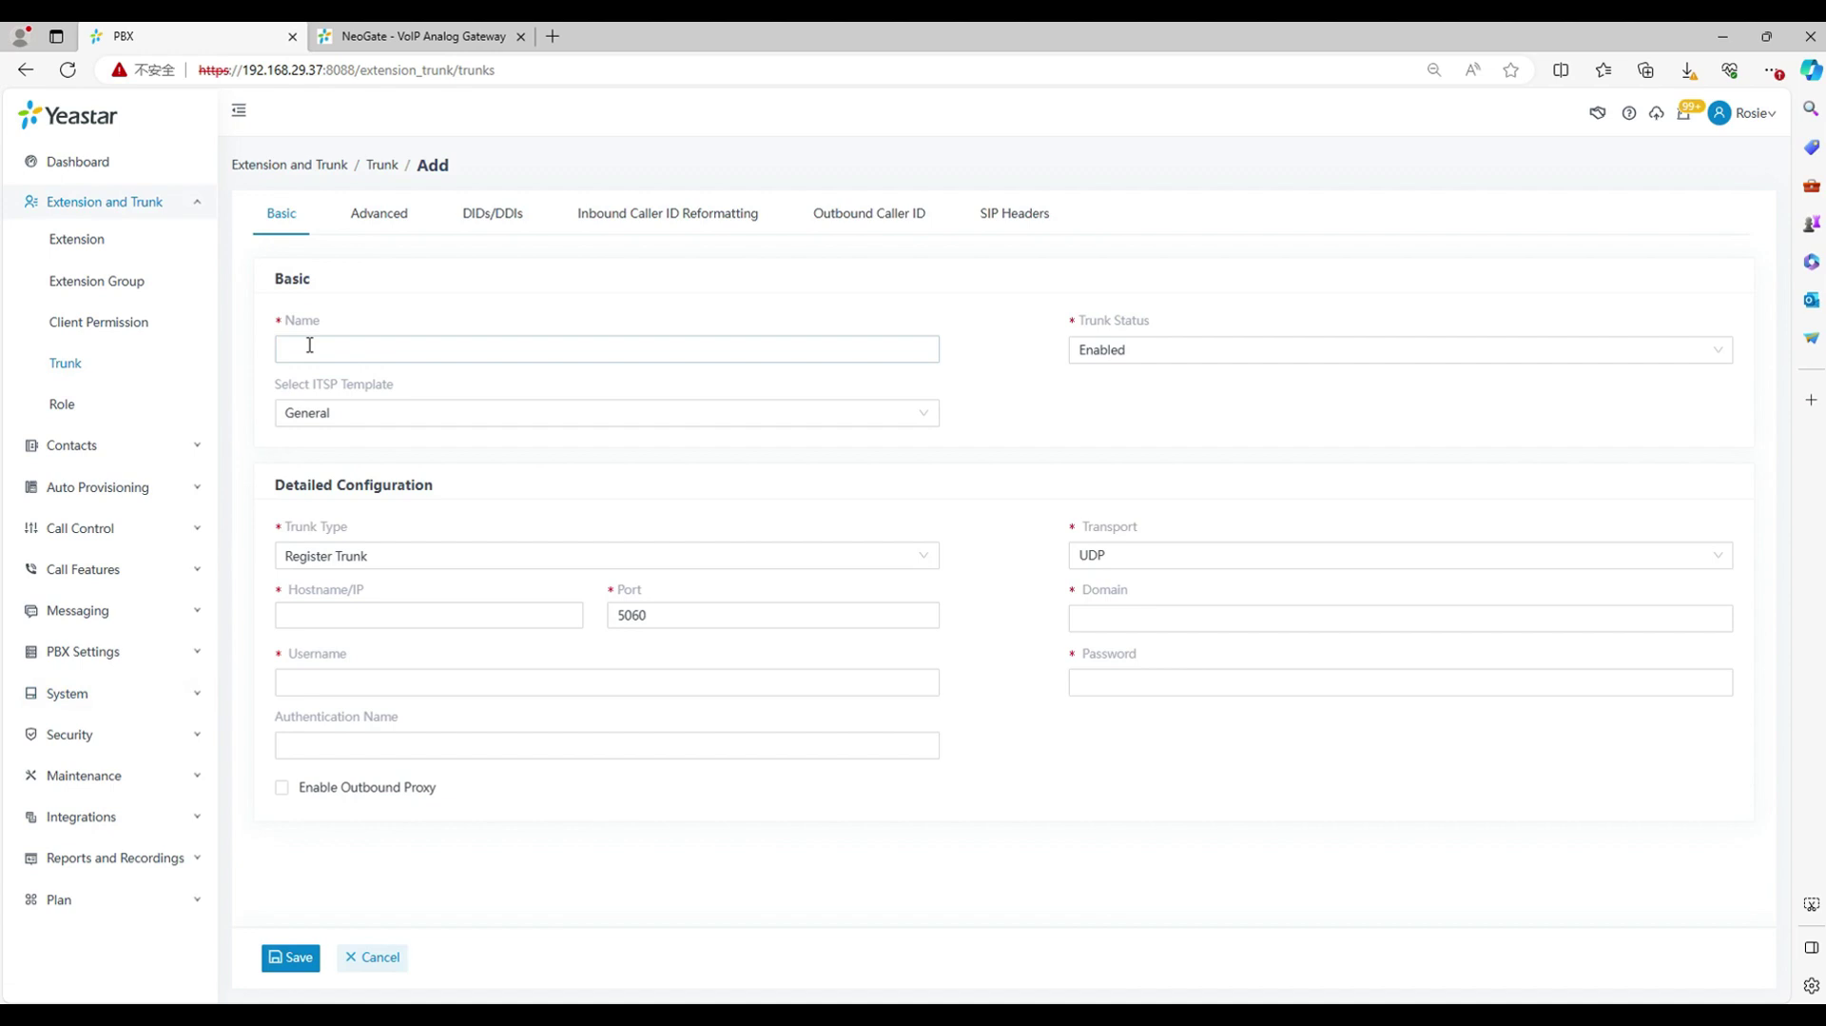
click(310, 346)
text(to)
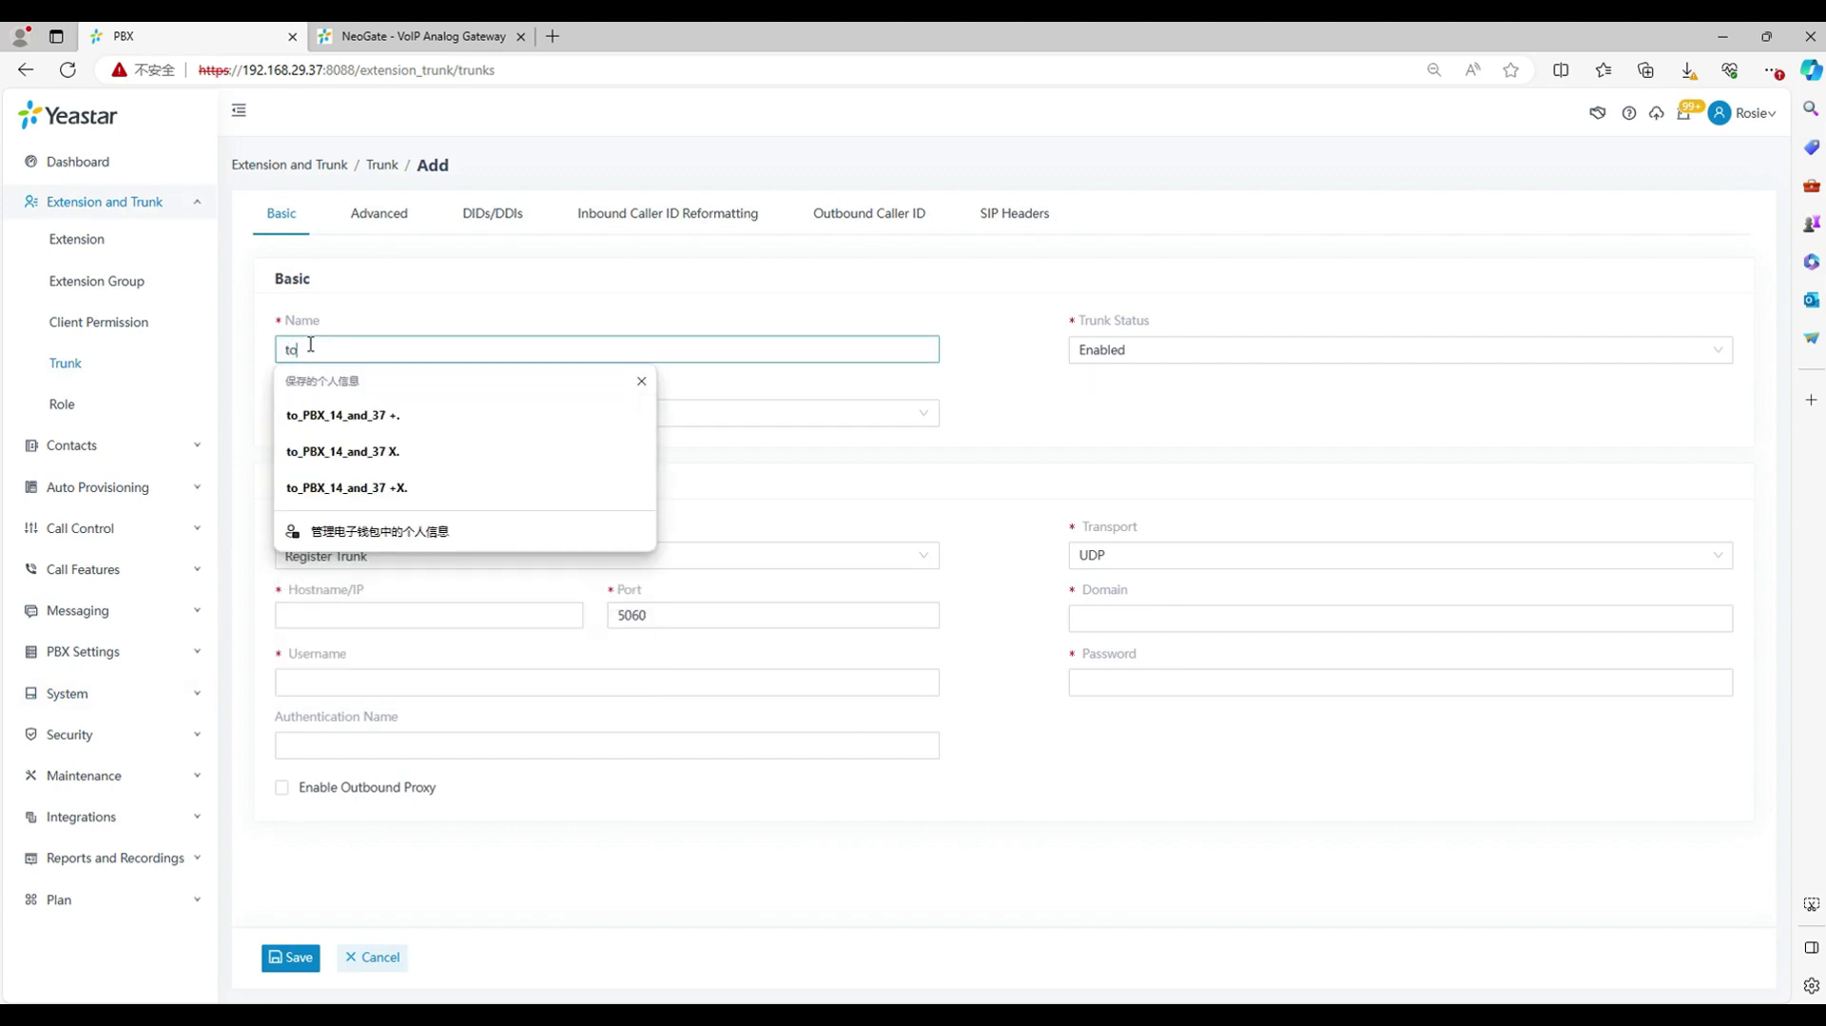
text(_TA)
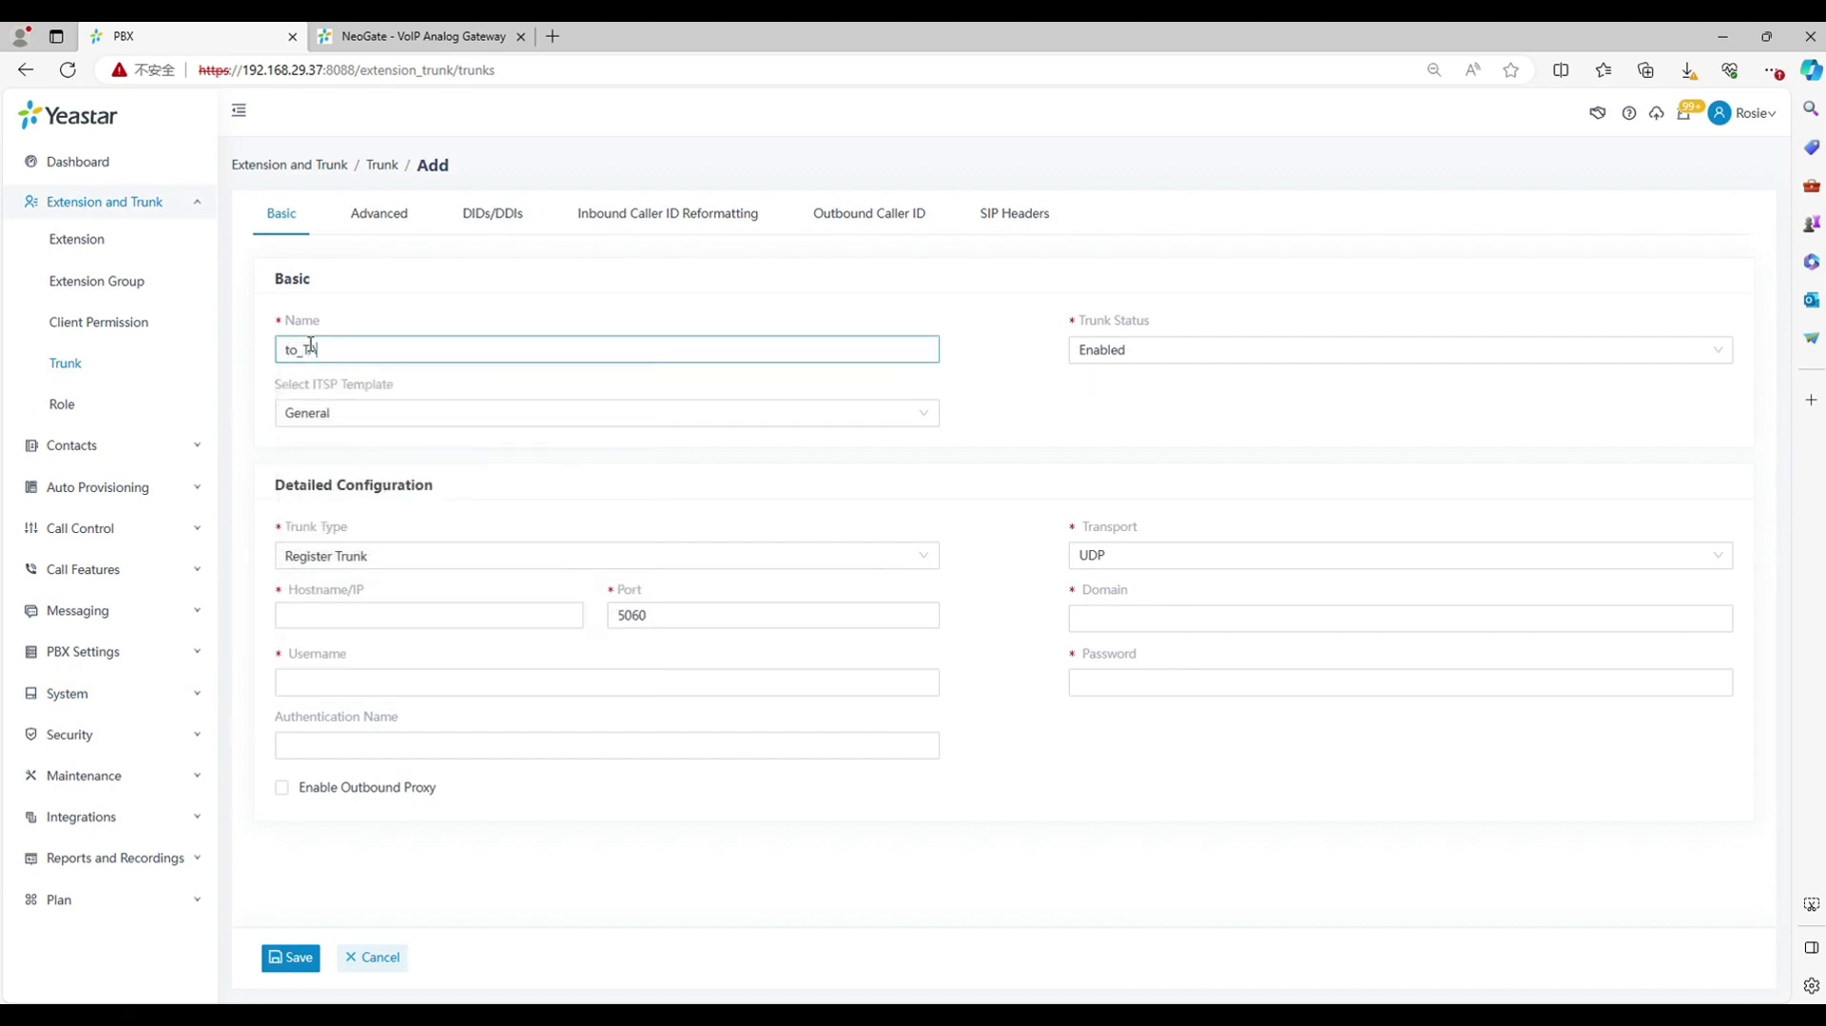
Set the new trunk's type to Account Trunk, then save the trunk and apply the change
click(388, 558)
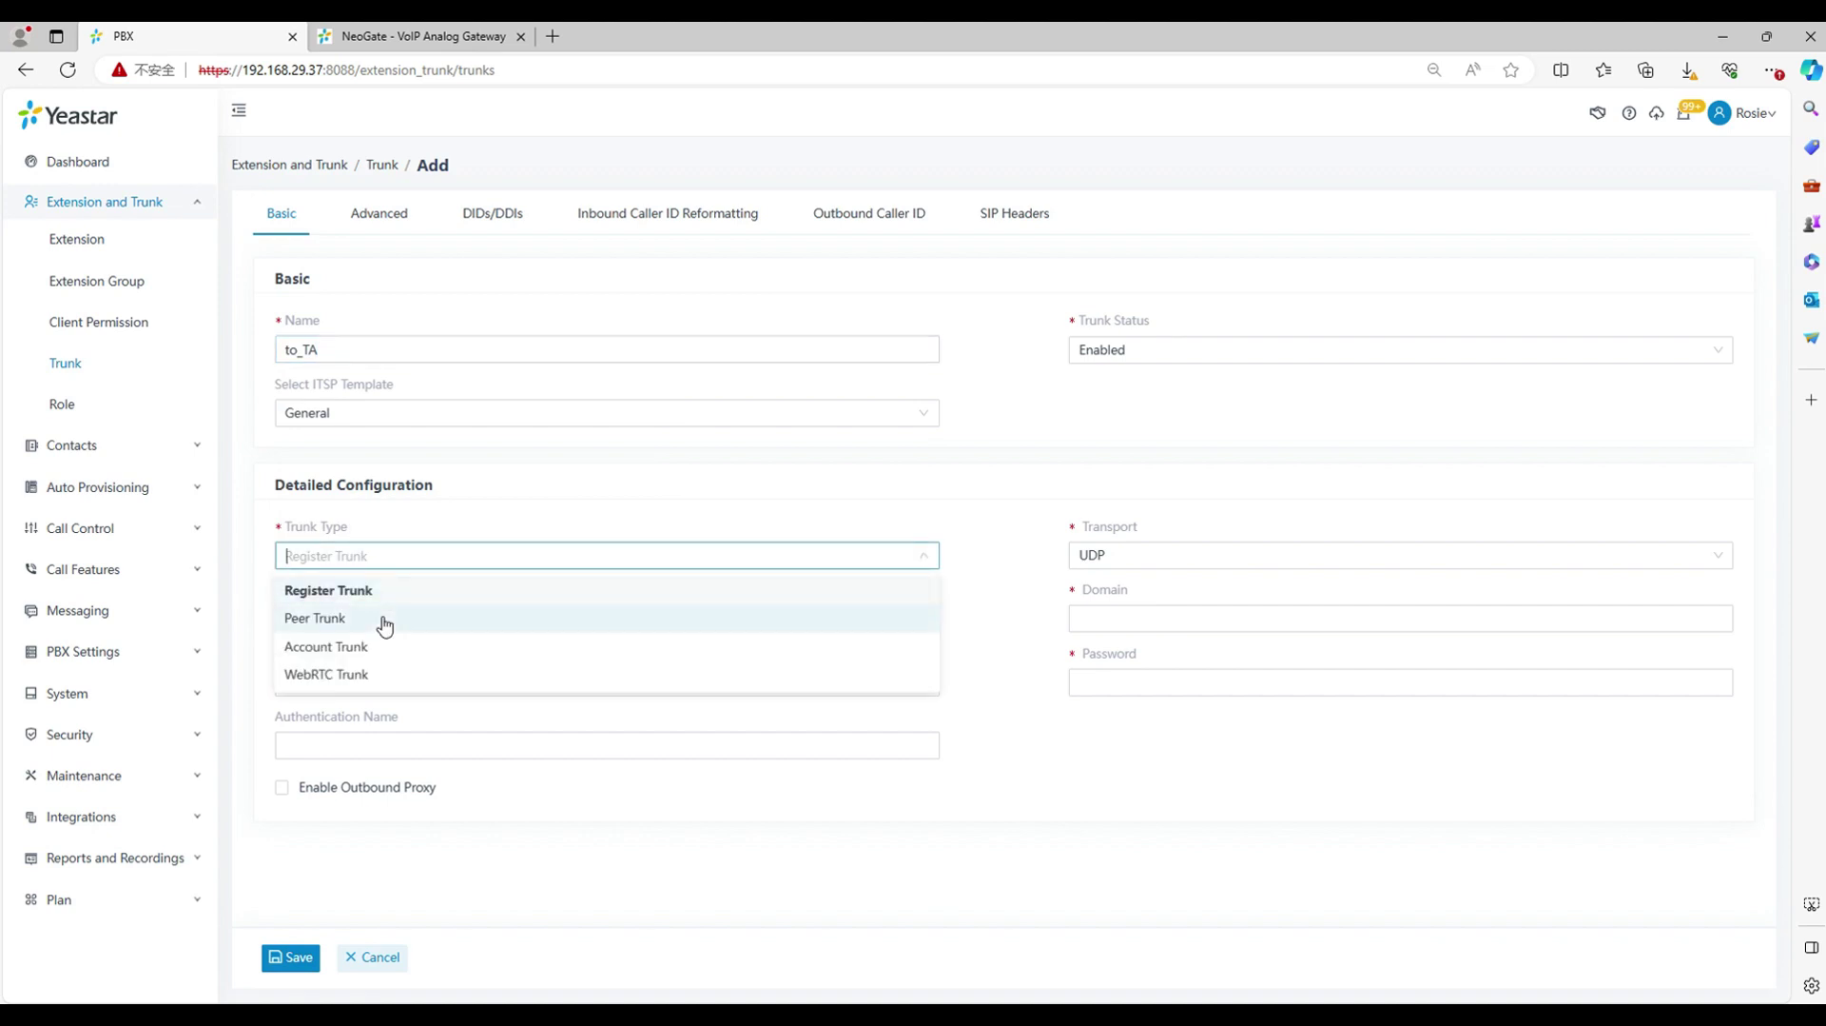
click(381, 631)
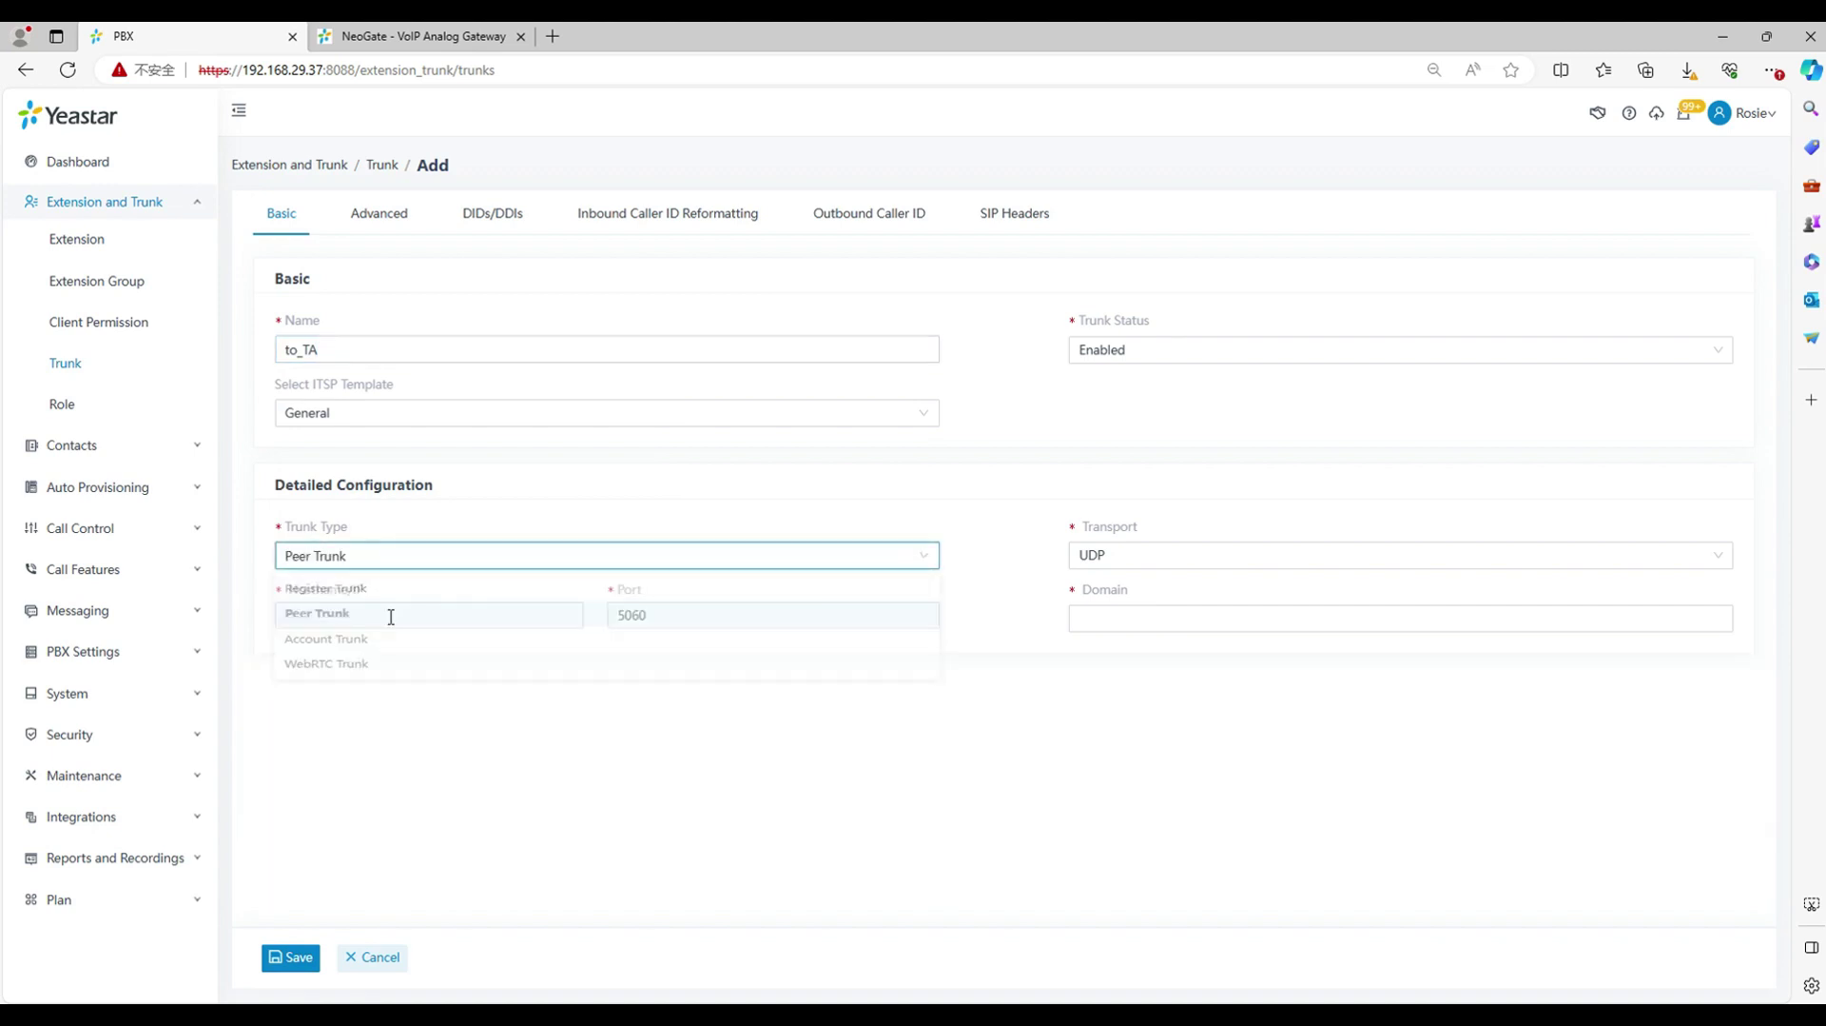
click(429, 563)
click(416, 646)
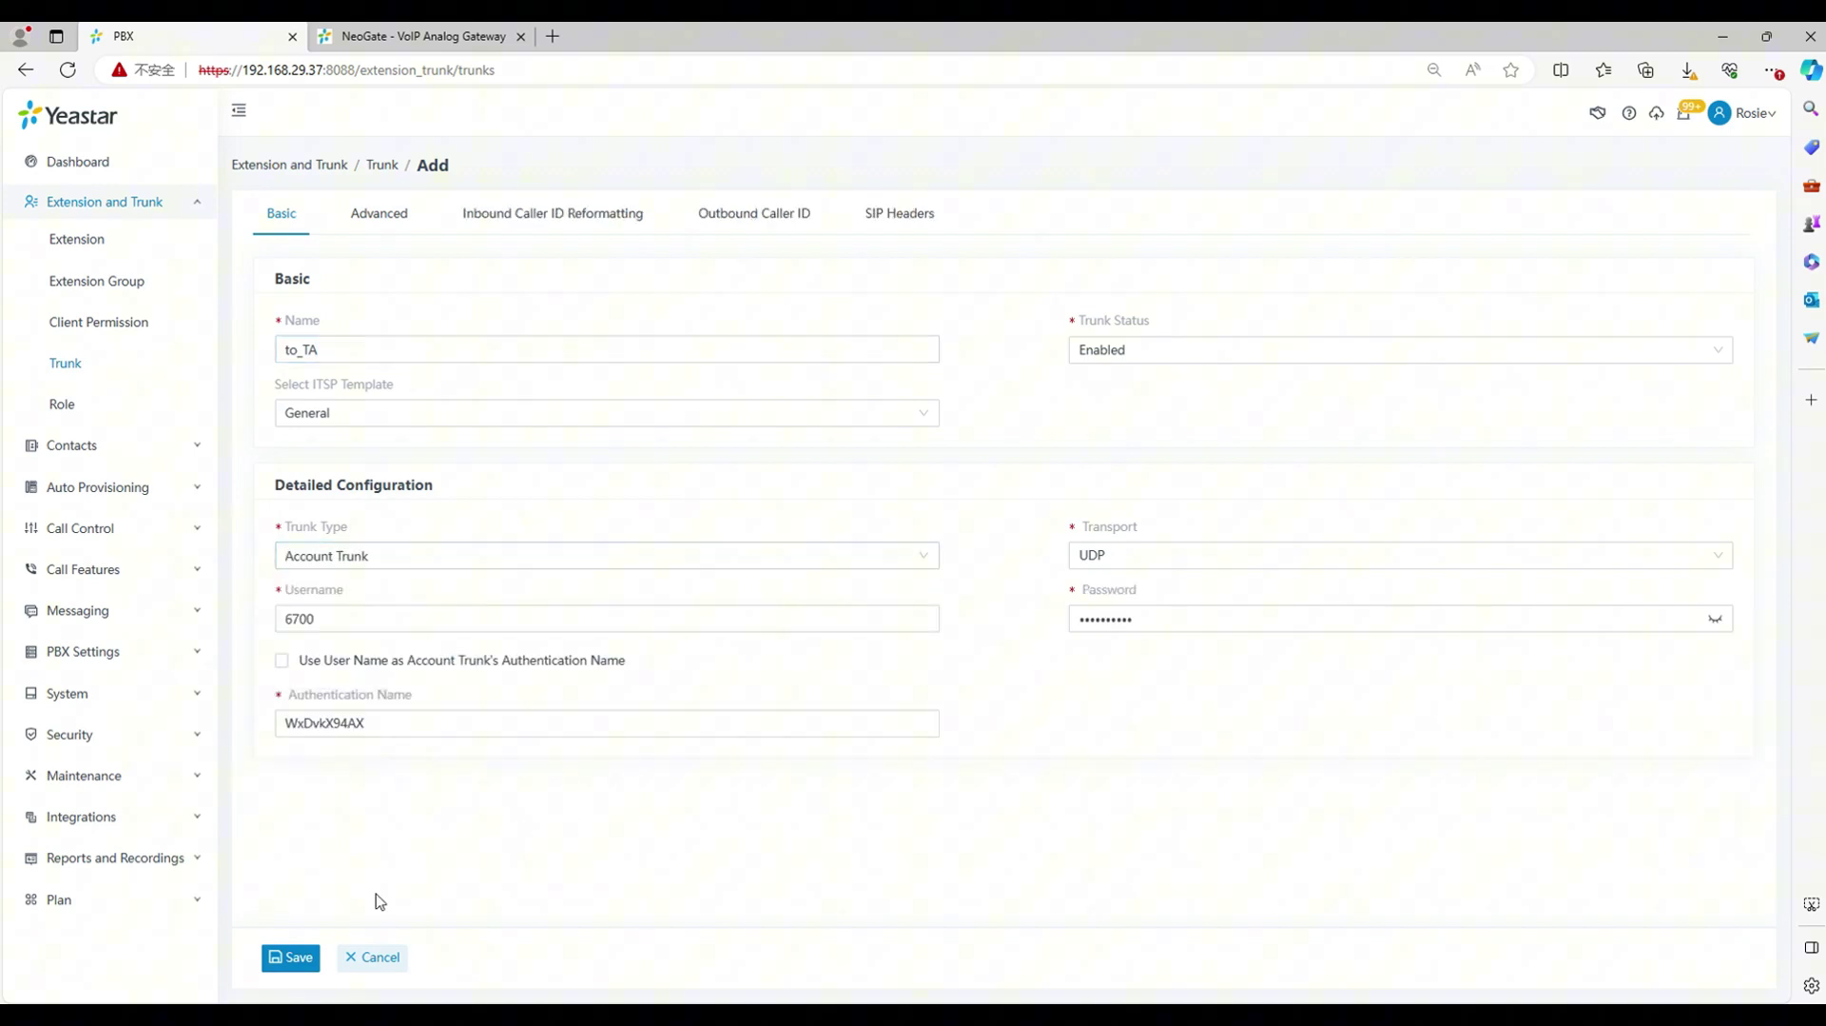
click(286, 968)
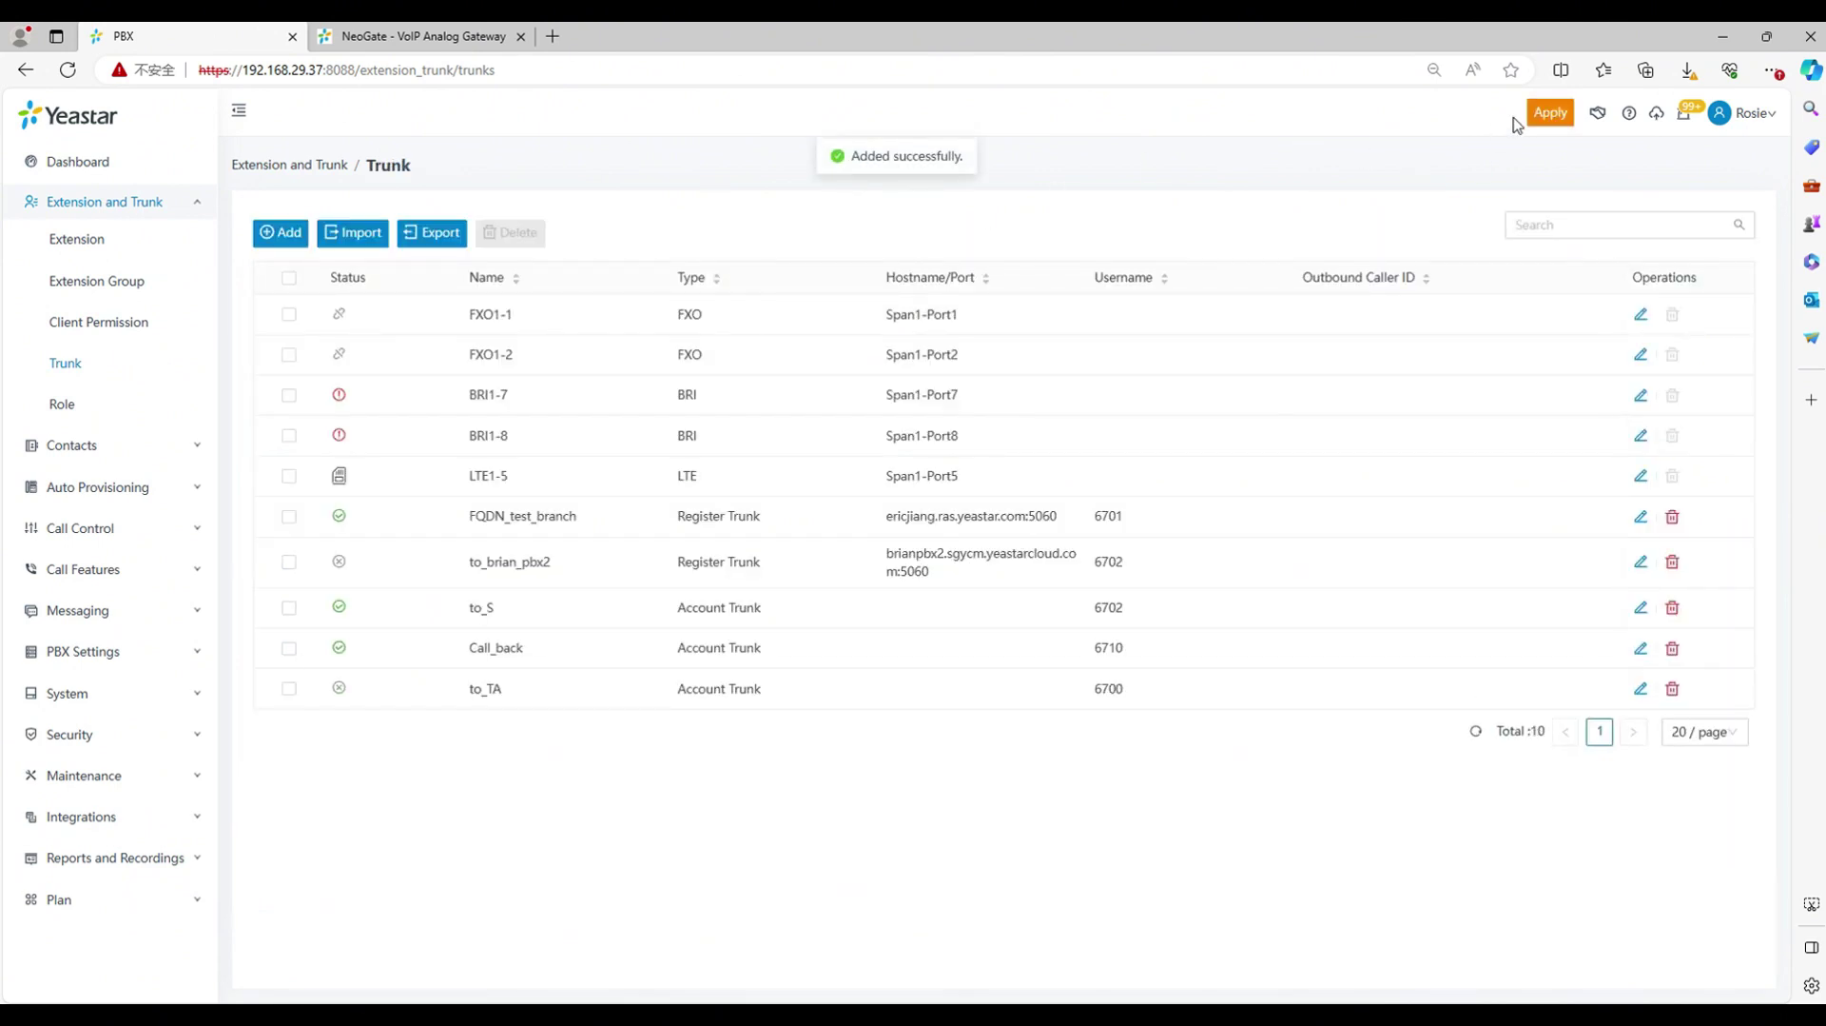
click(1530, 115)
Add the to_TA trunk to the accounts allowed for SIP access through the Yeastar FQDN, then save and apply
click(84, 693)
click(82, 525)
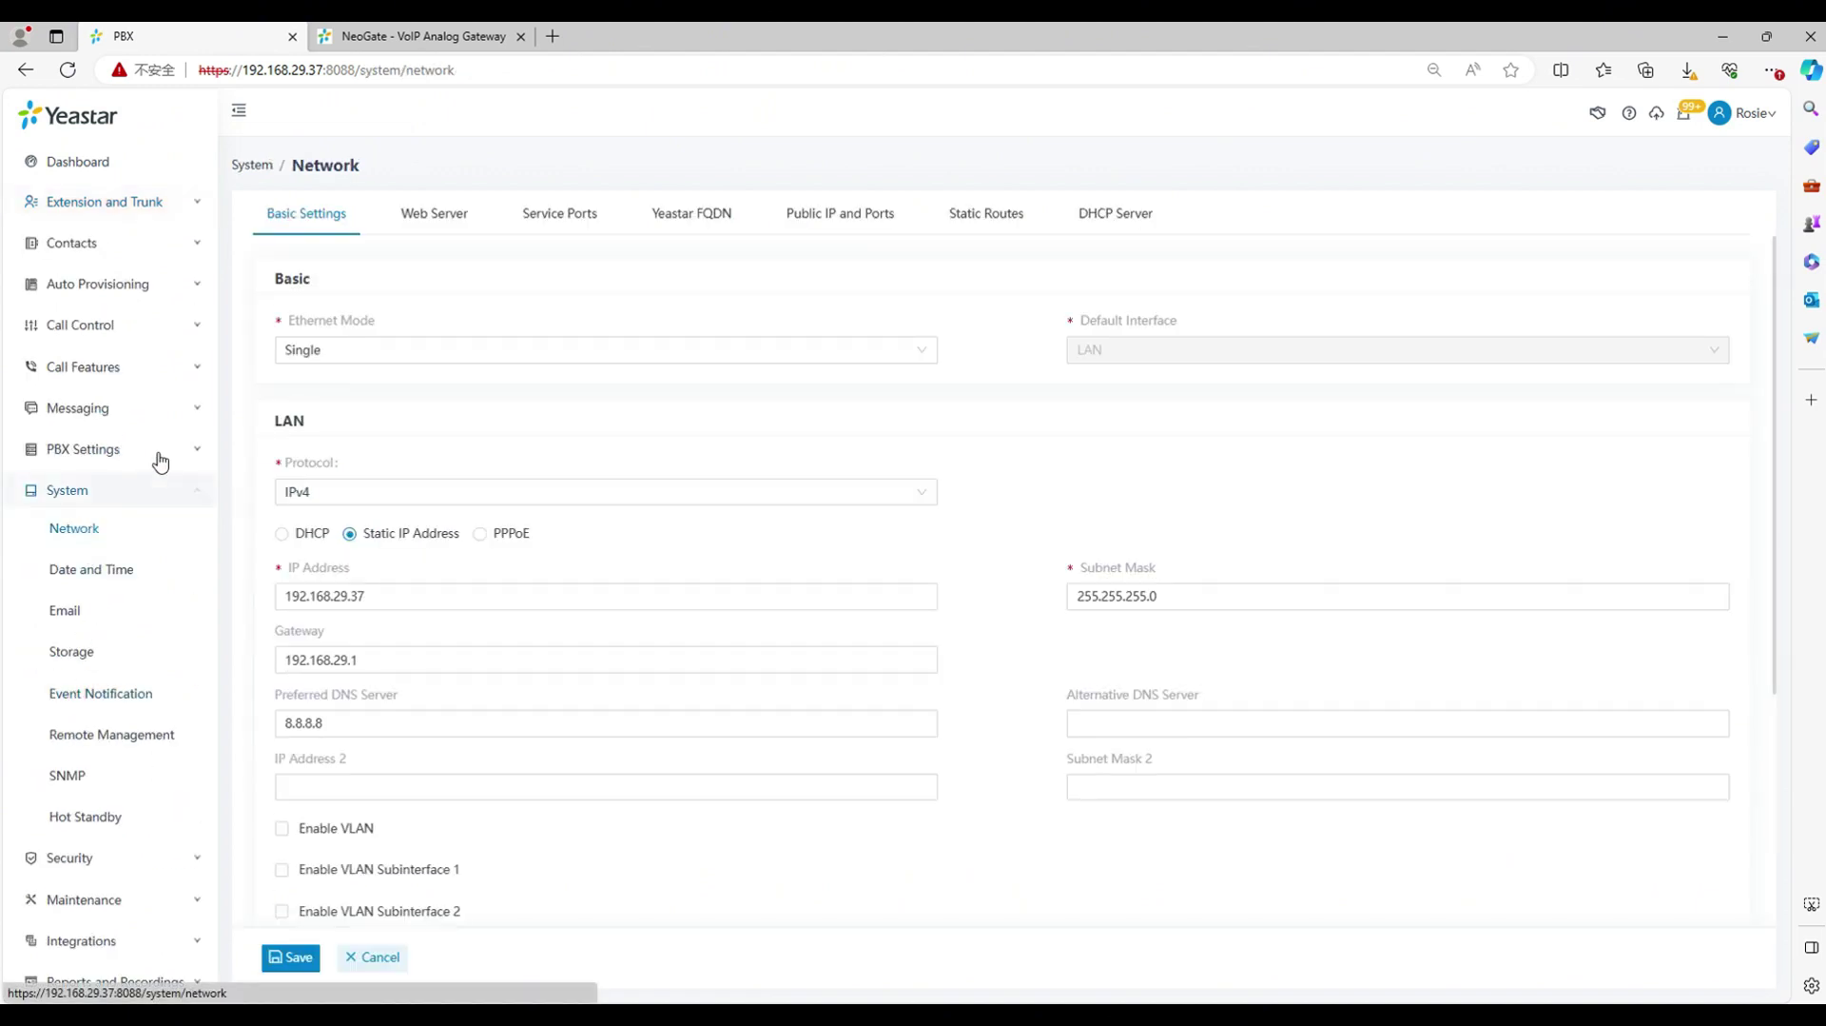
scroll(494, 672, down, 4)
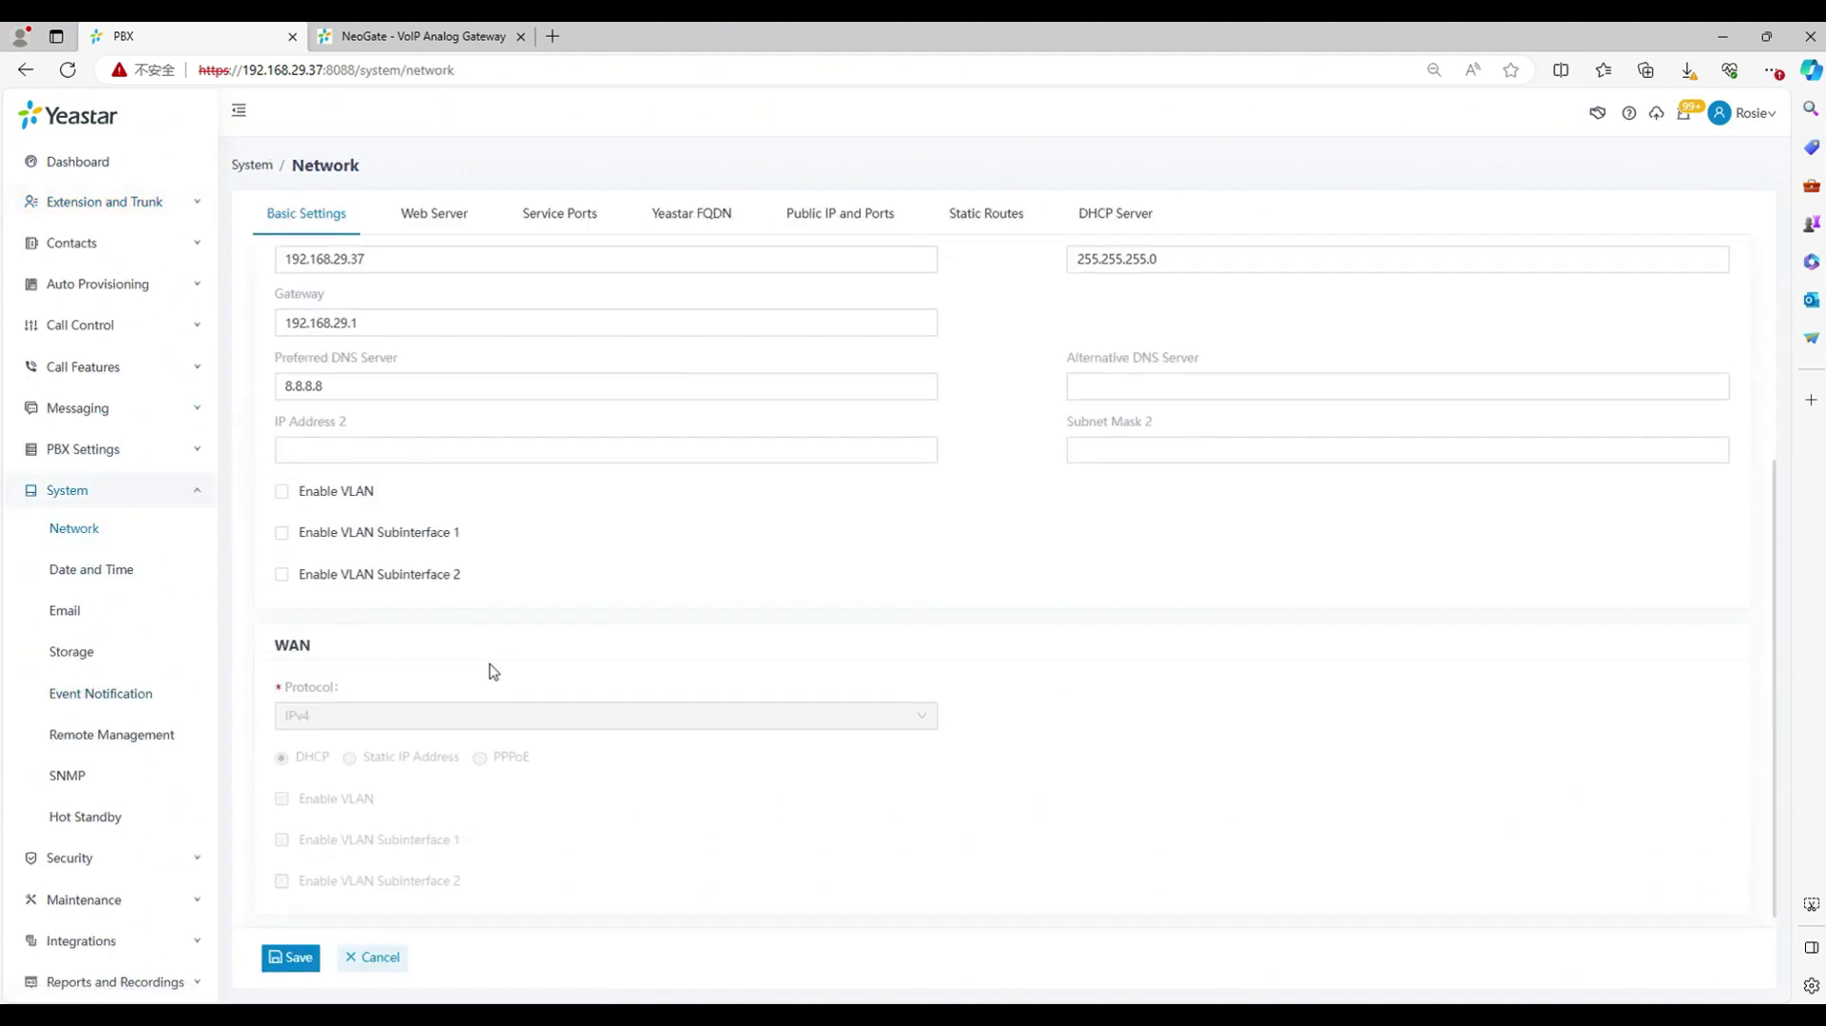
click(709, 223)
scroll(509, 513, down, 5)
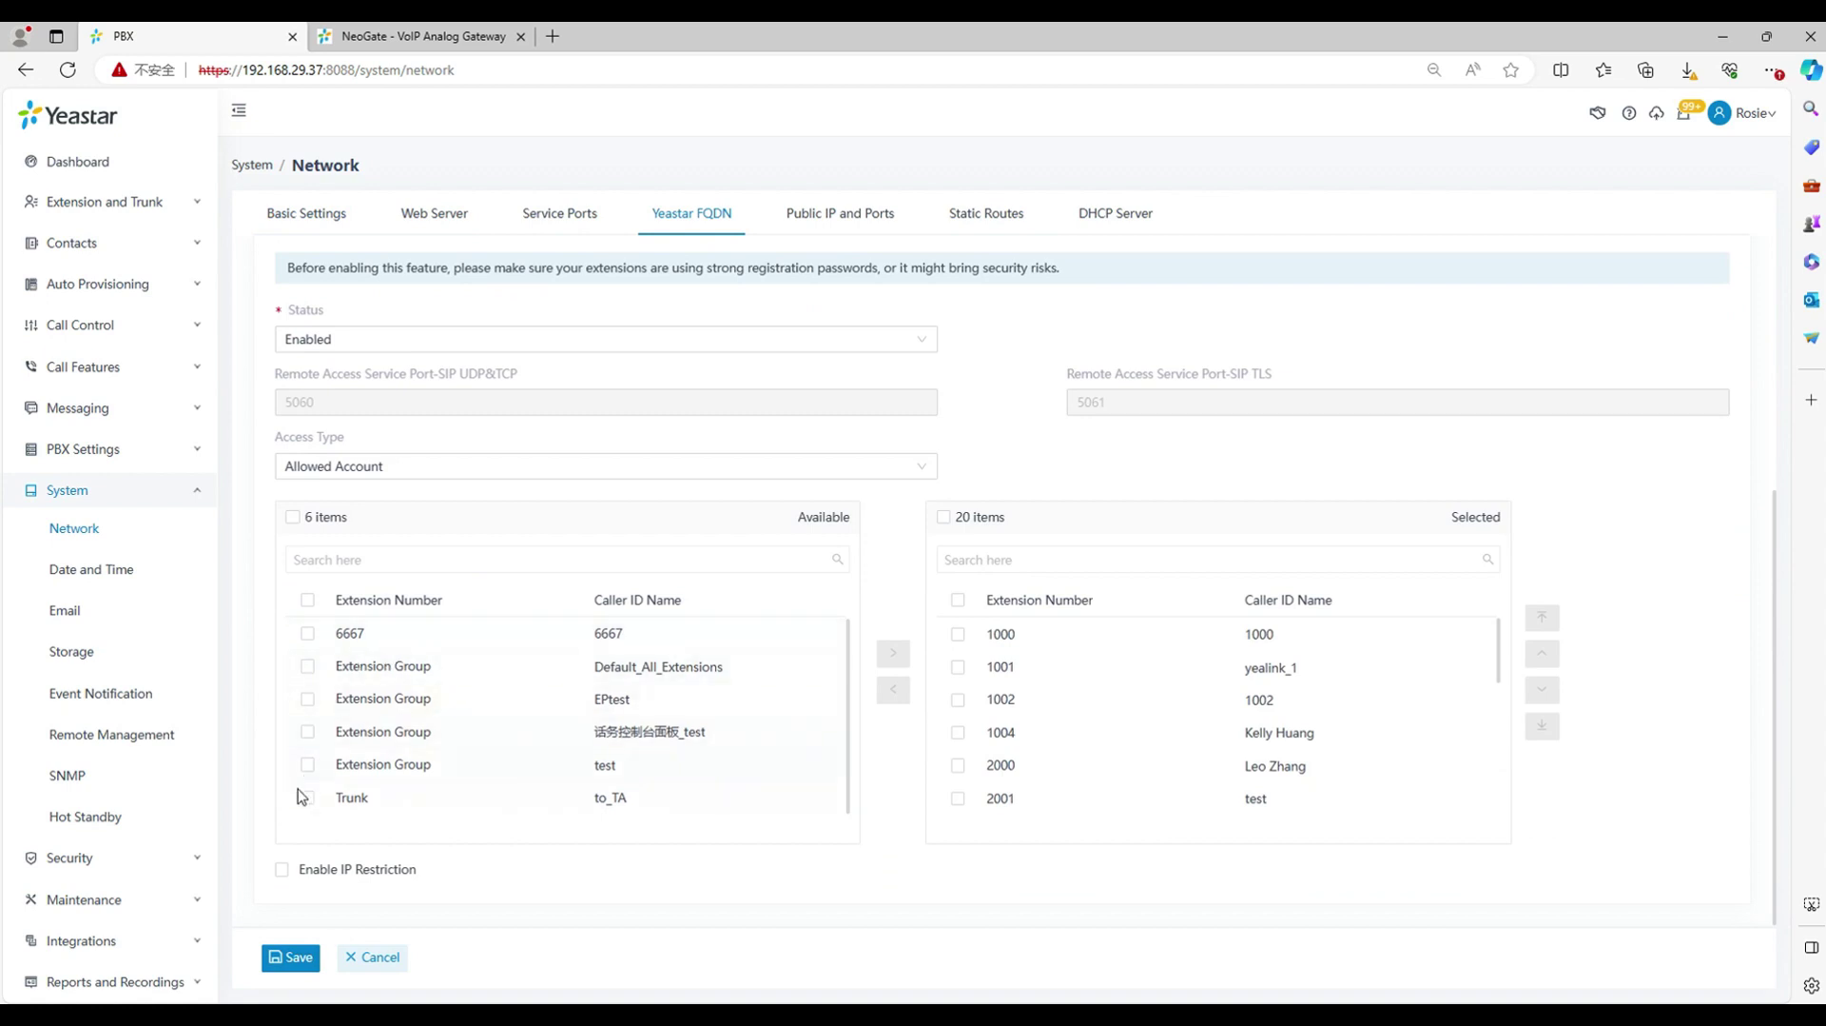
click(306, 797)
click(893, 653)
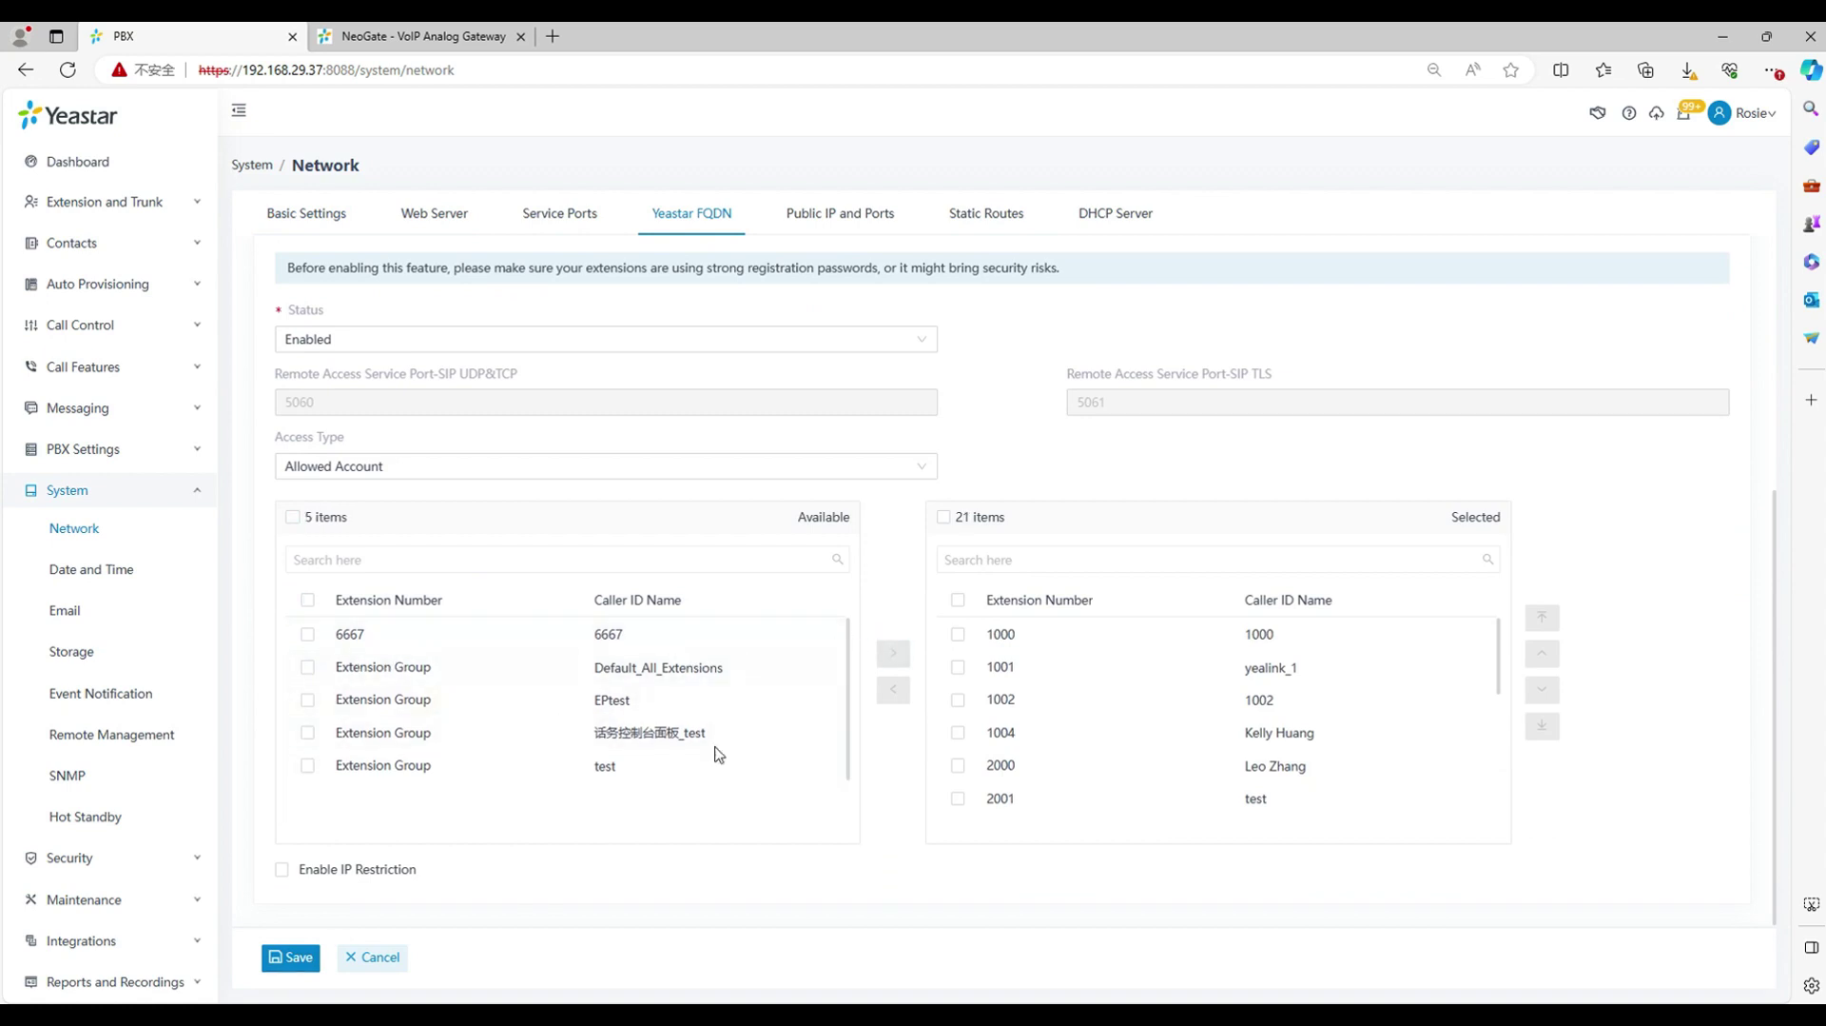
click(292, 955)
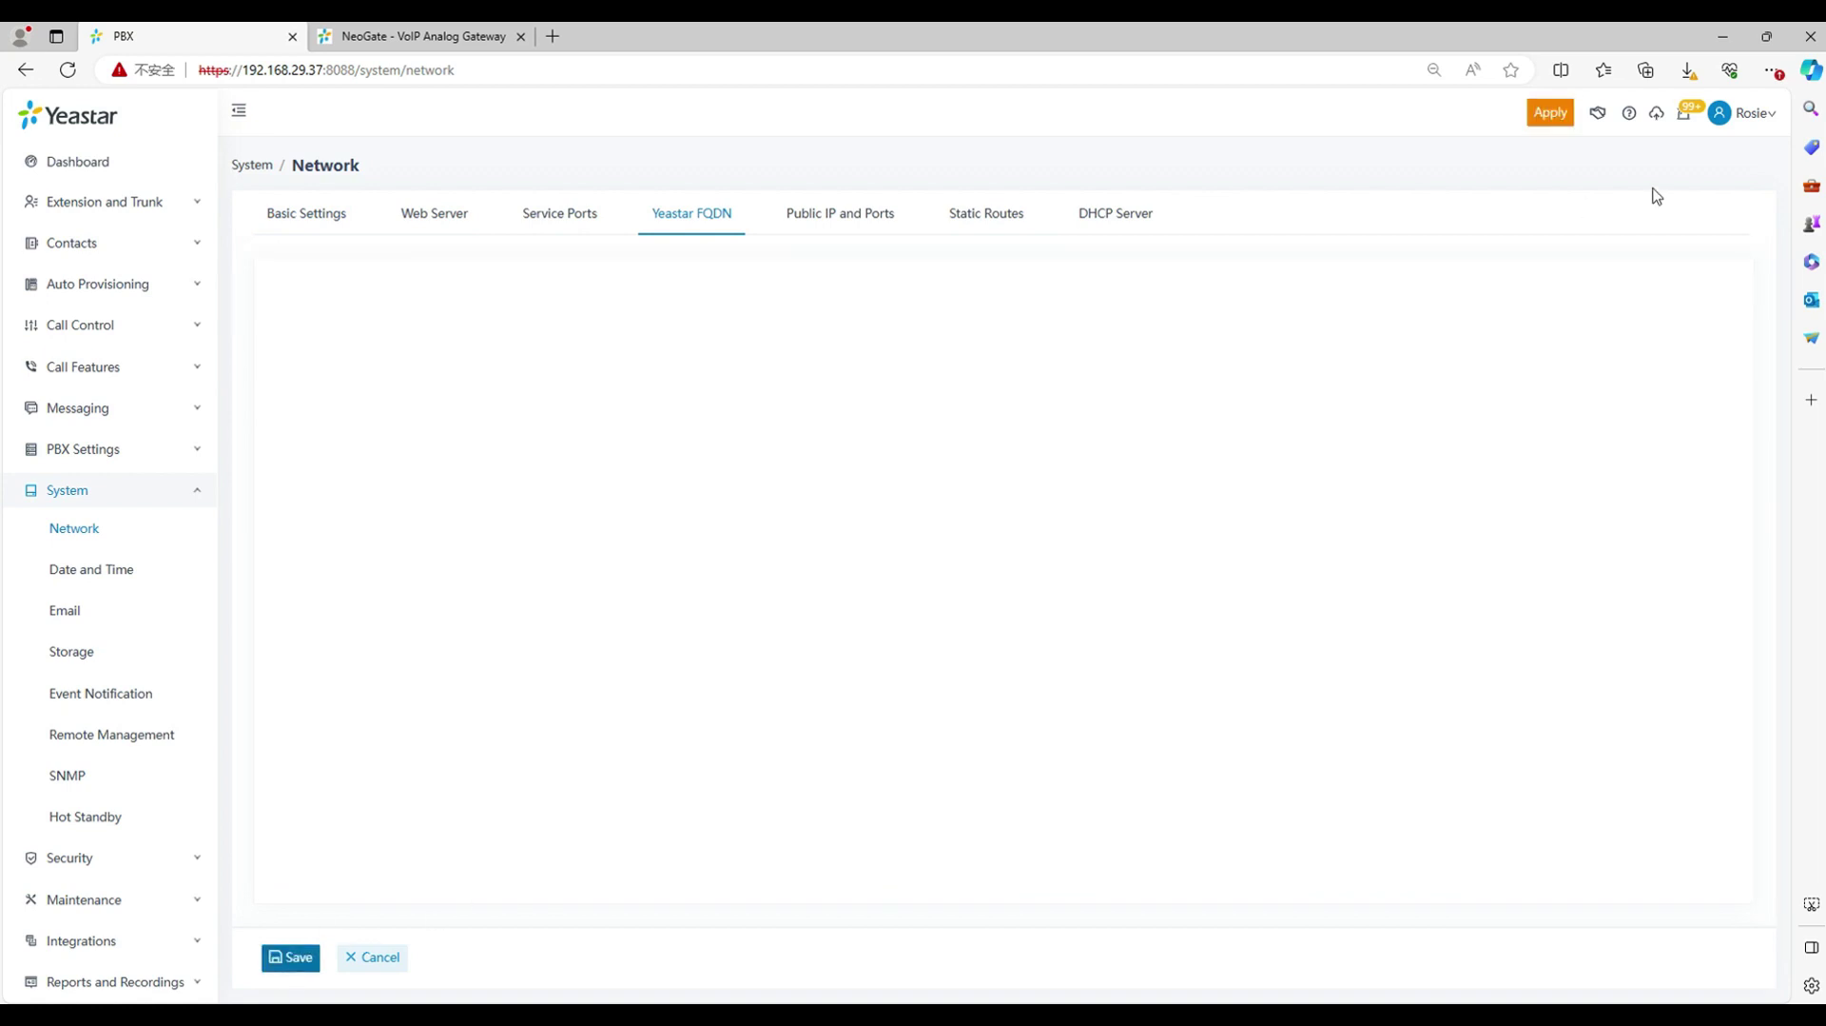
click(1566, 114)
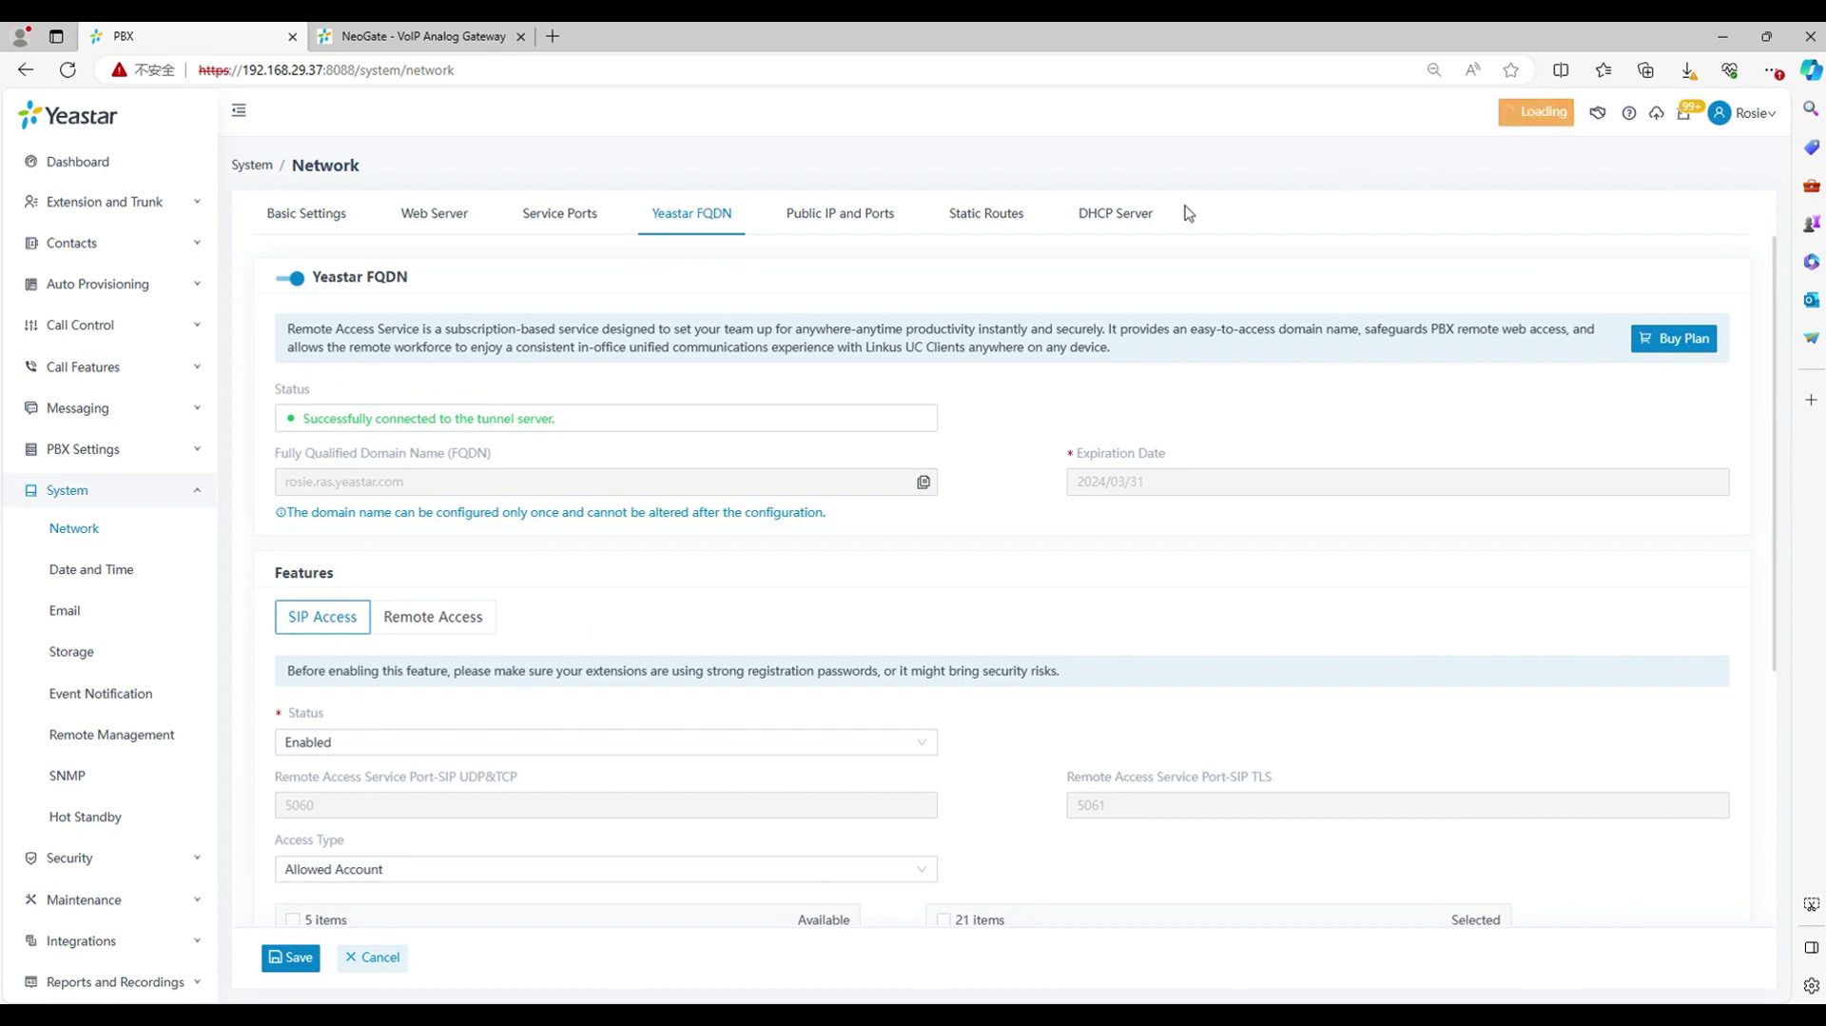
Switch to the NeoGate gateway and start a new SIP VoIP trunk of type Trunk with the provider name from_PBX
click(388, 45)
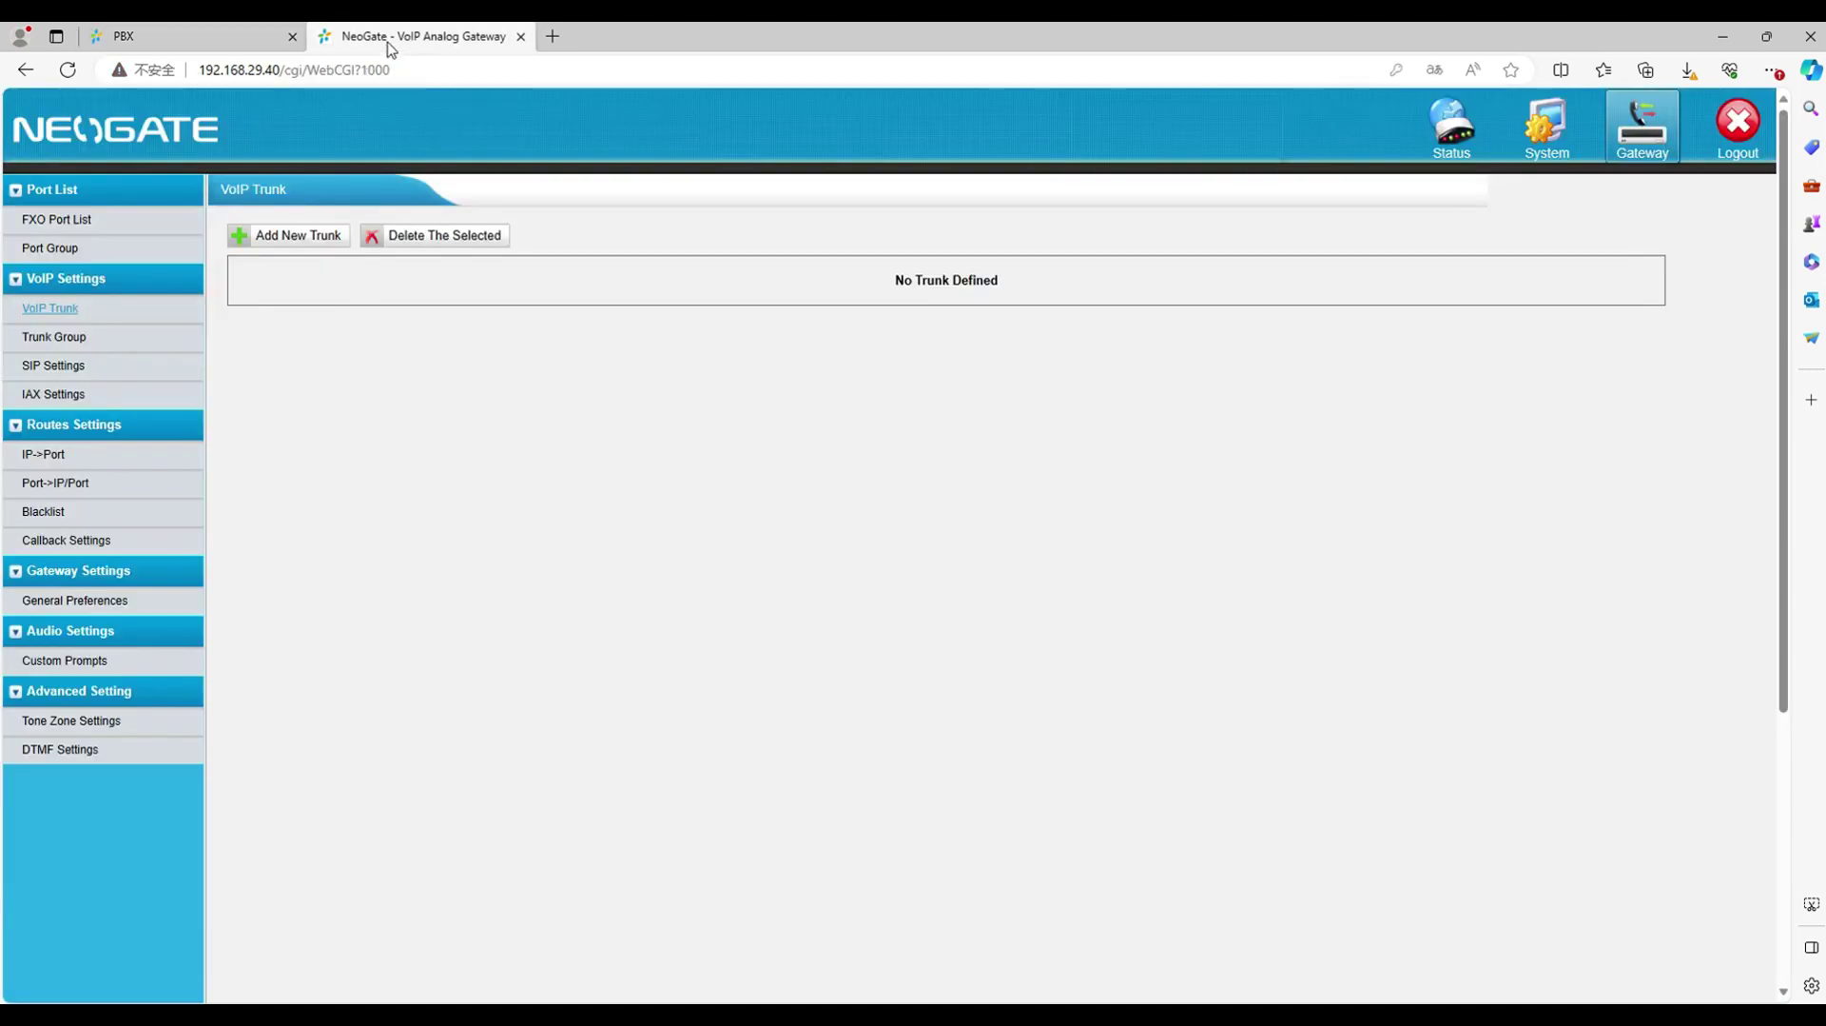
click(307, 245)
click(704, 362)
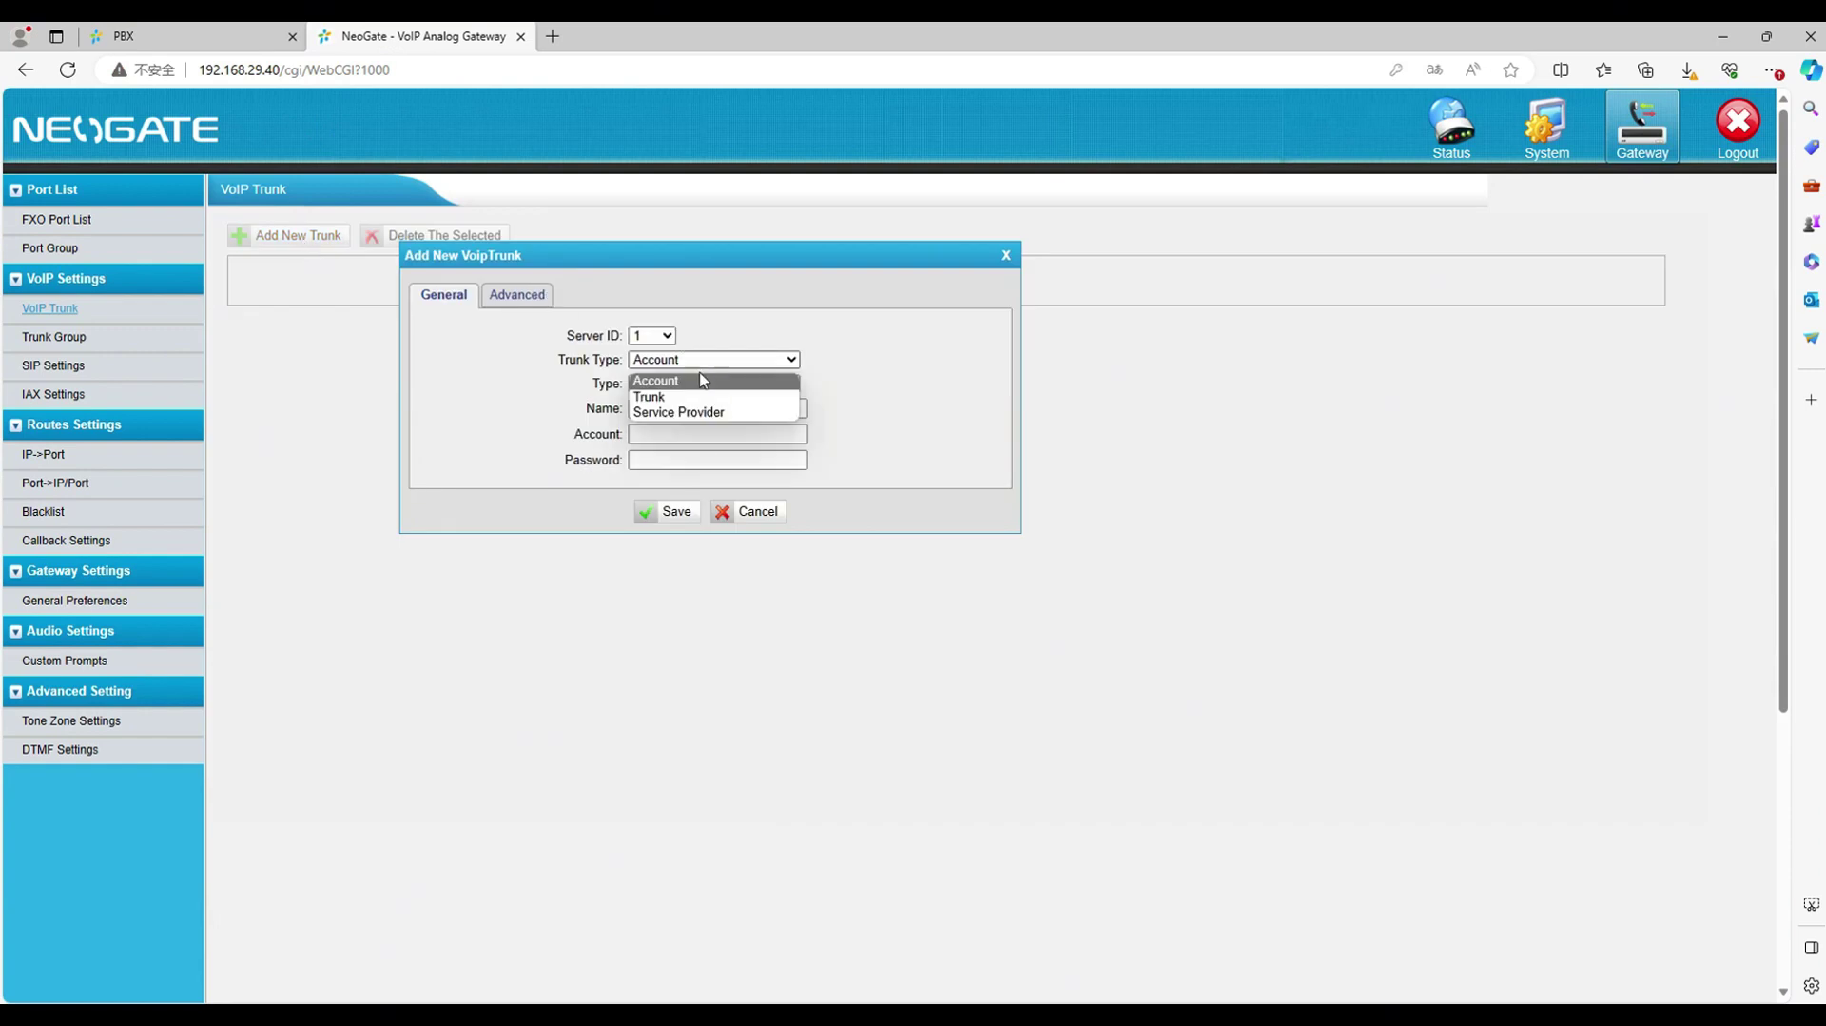
click(698, 397)
click(677, 407)
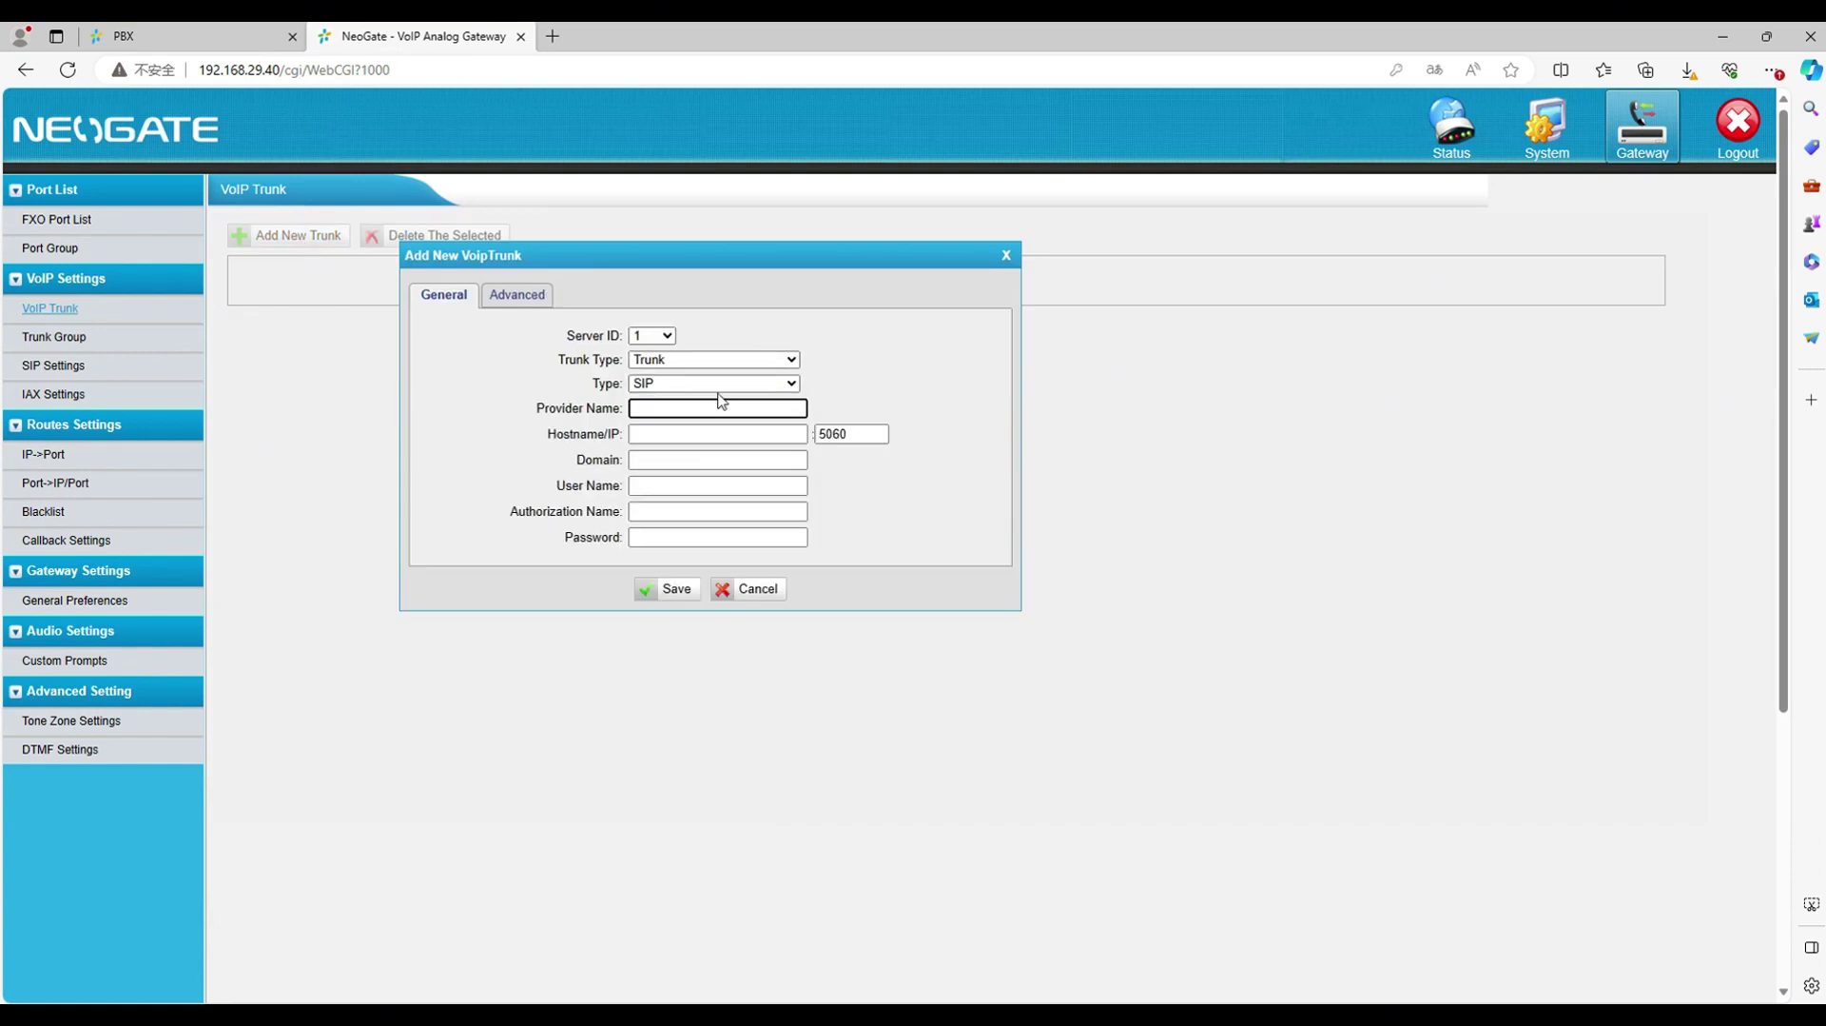
text(from_PBX)
Copy the PBX's fully qualified domain name into the gateway trunk's hostname and domain, and set its user name to 6700
click(219, 35)
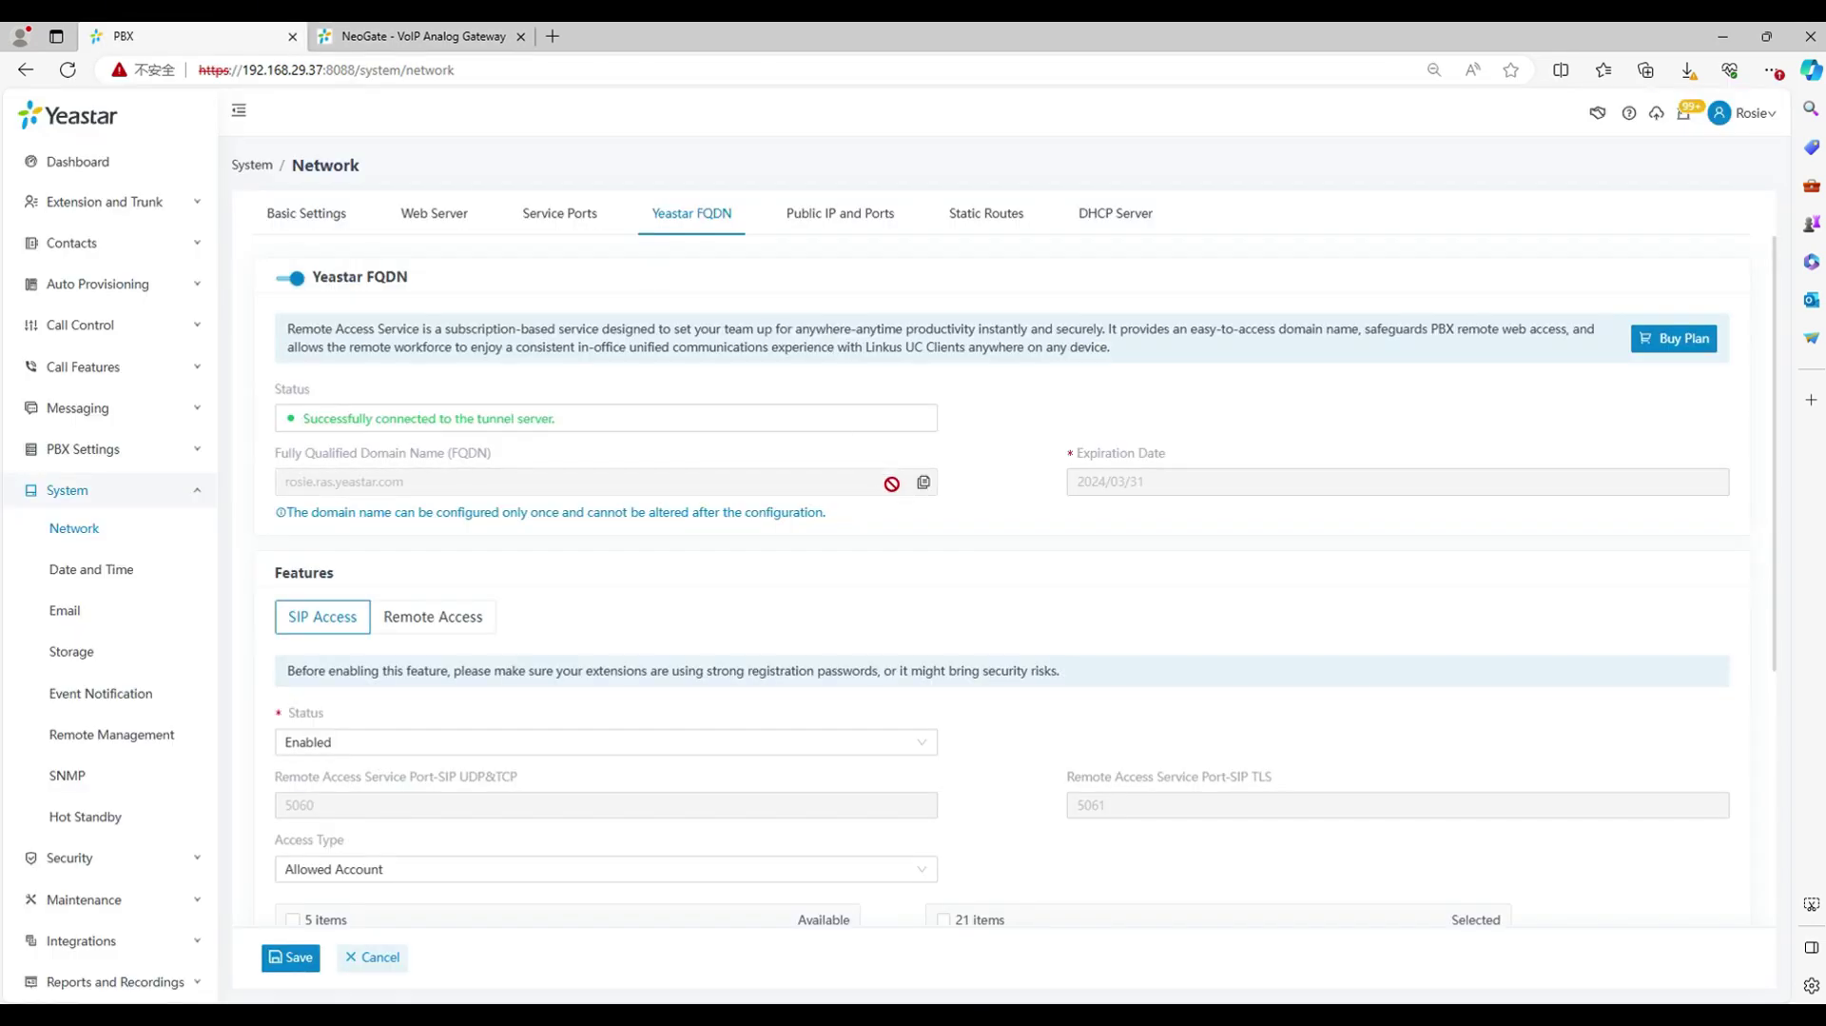
click(922, 482)
click(424, 36)
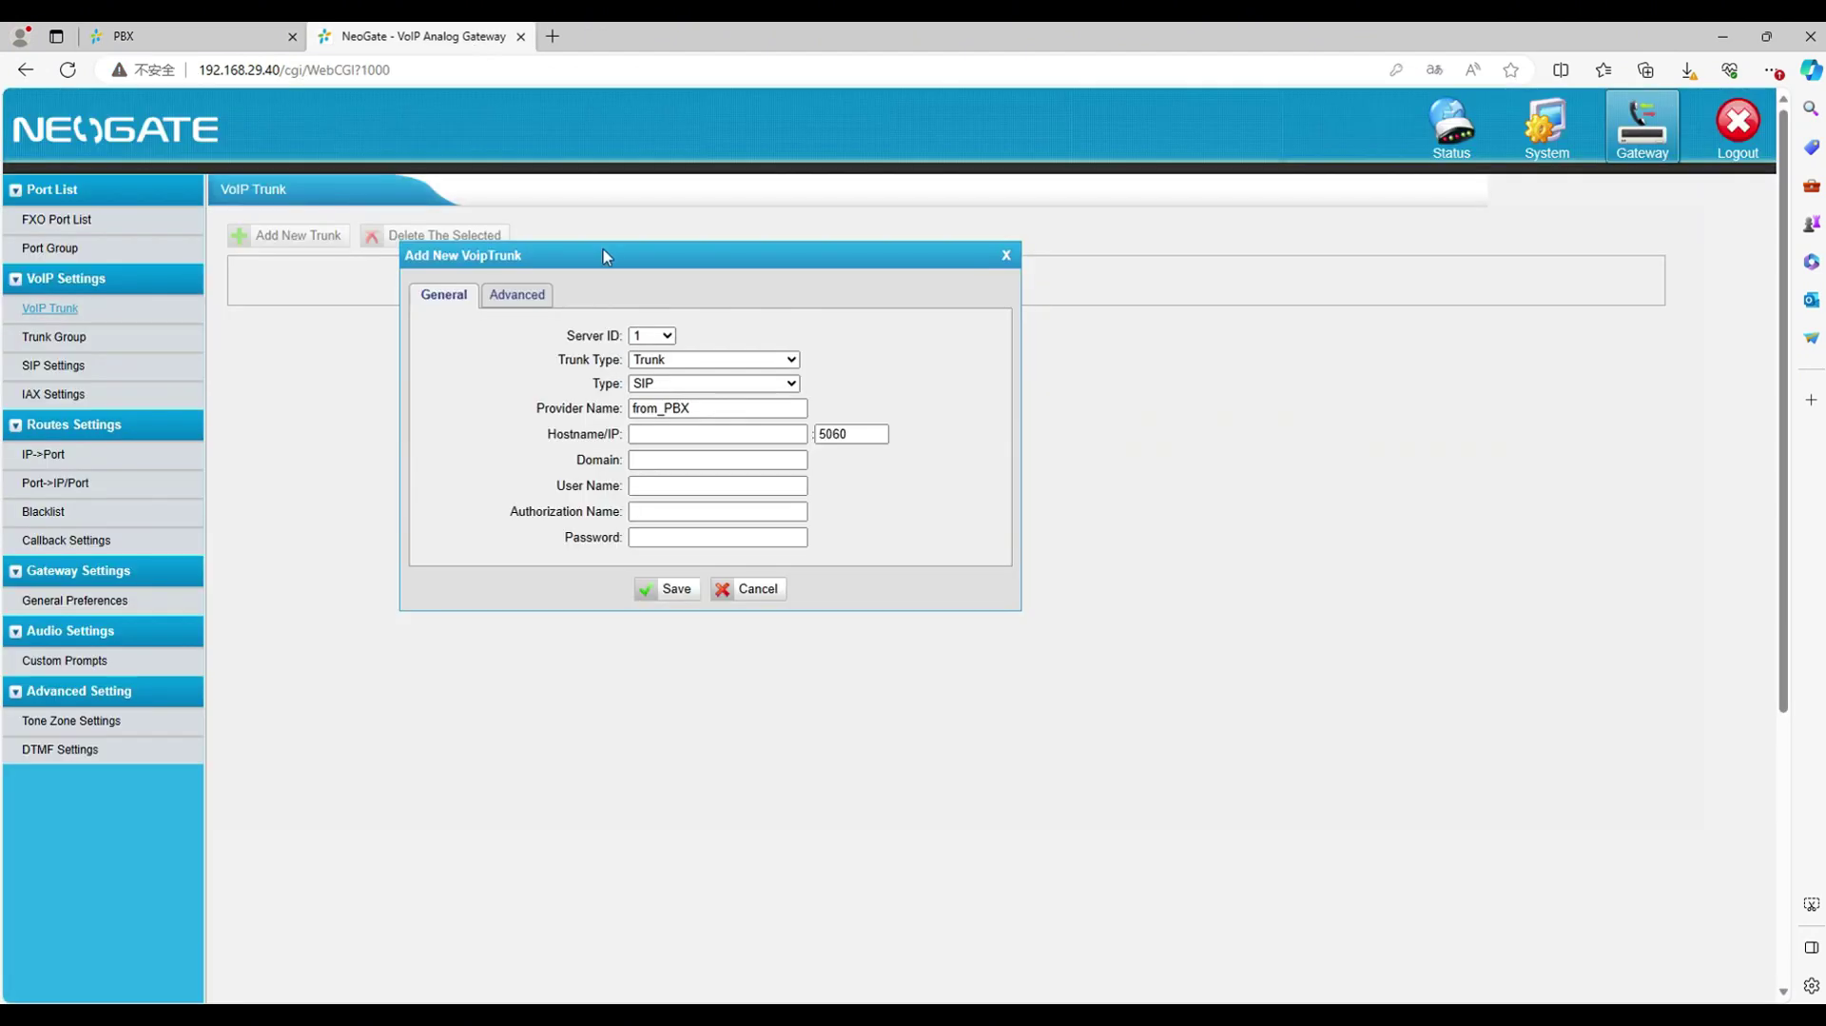
click(704, 434)
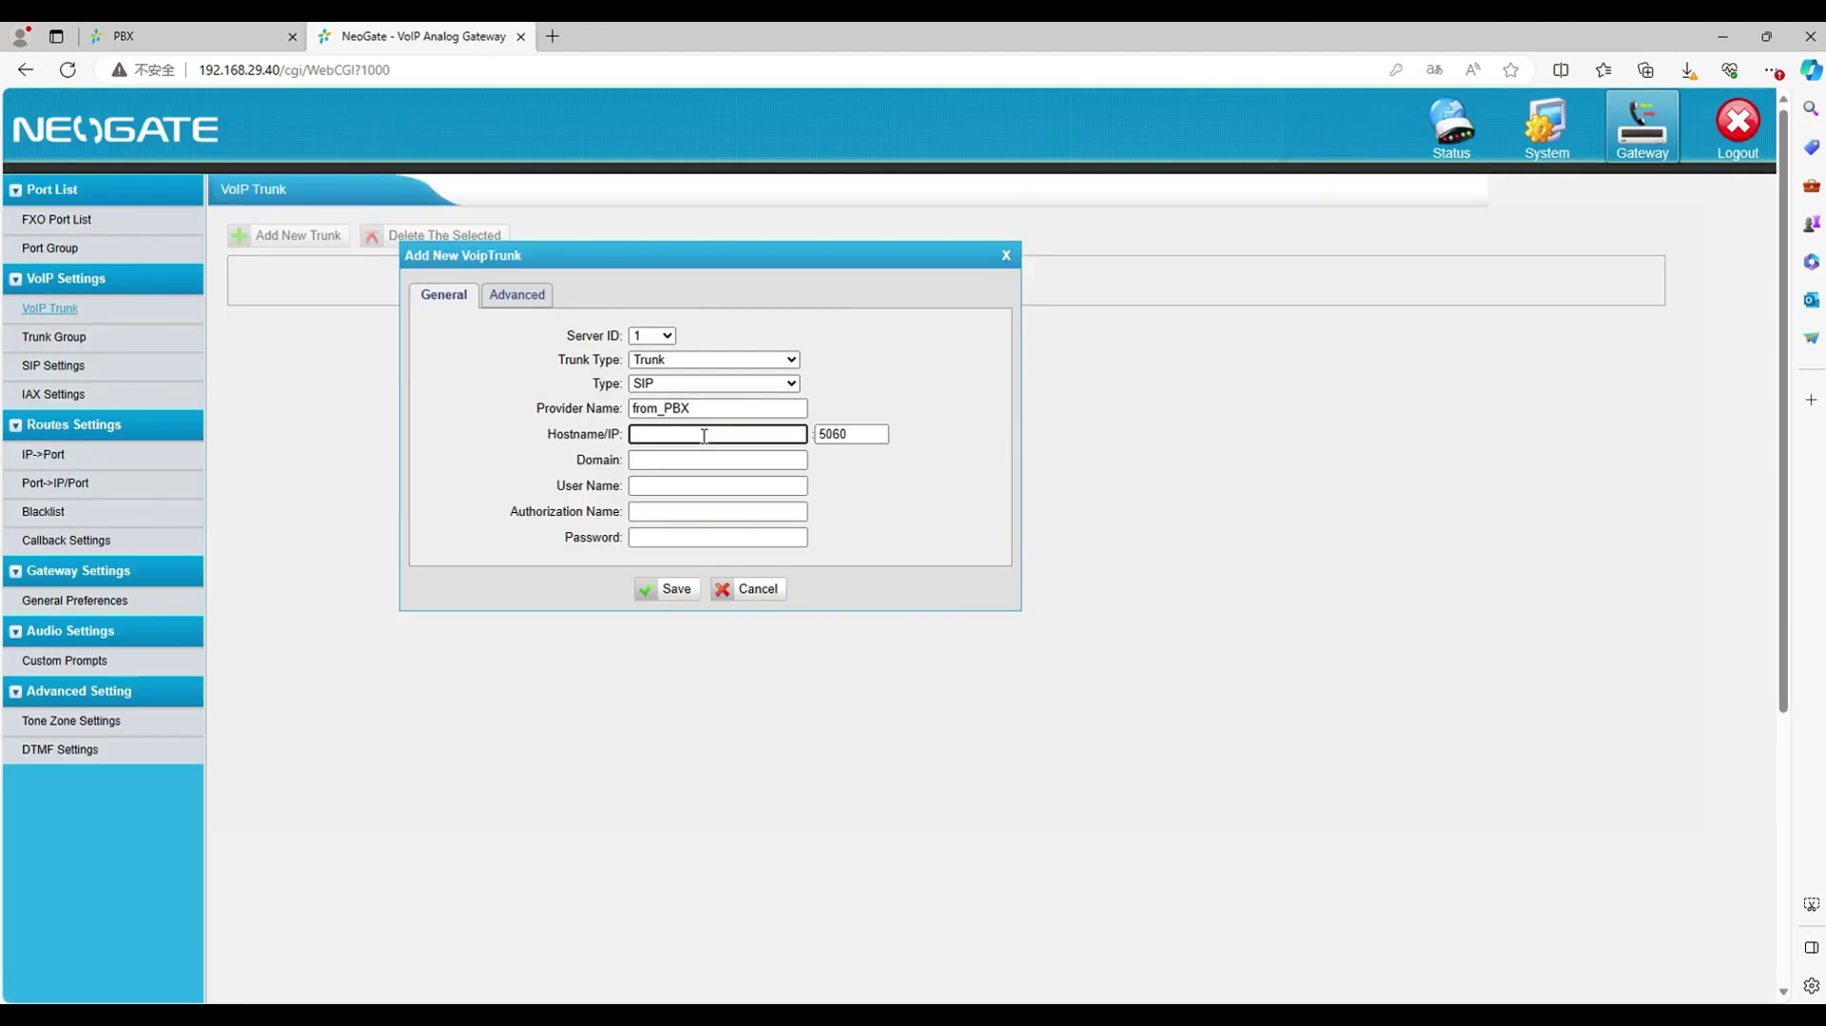
key(ctrl+v)
click(655, 460)
key(ctrl+v)
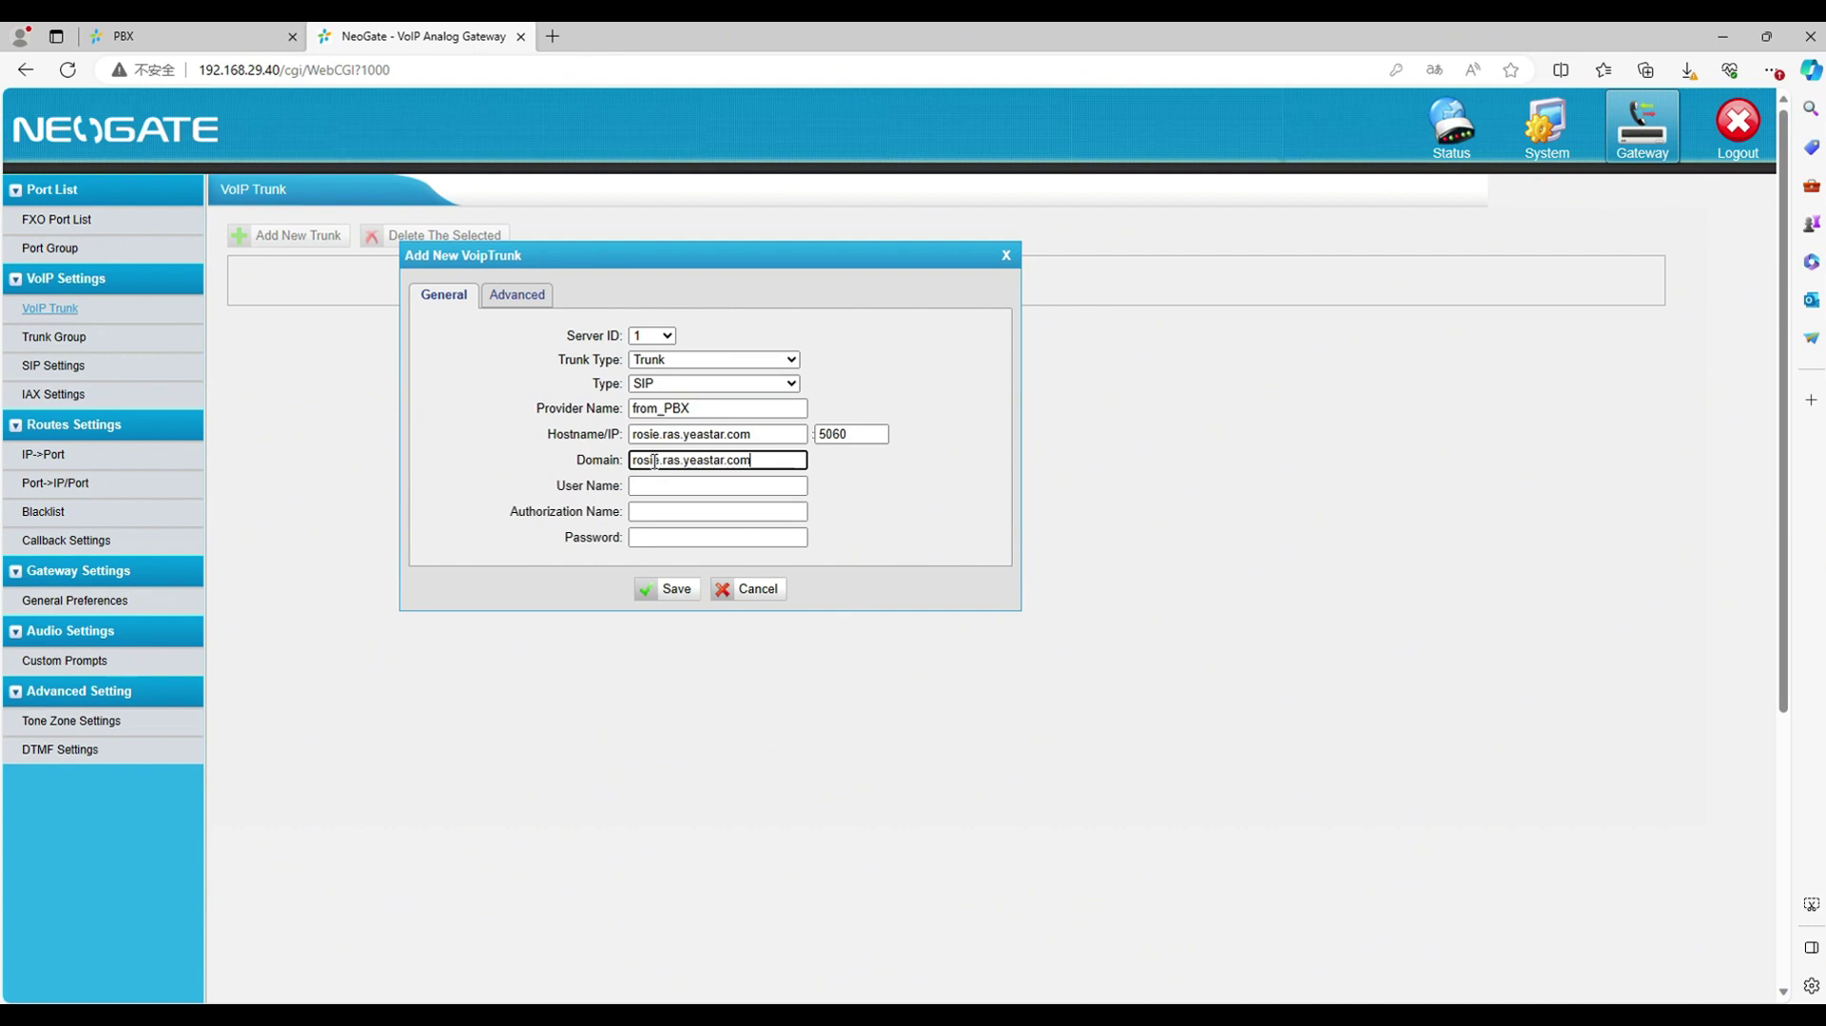
click(704, 486)
text(6700)
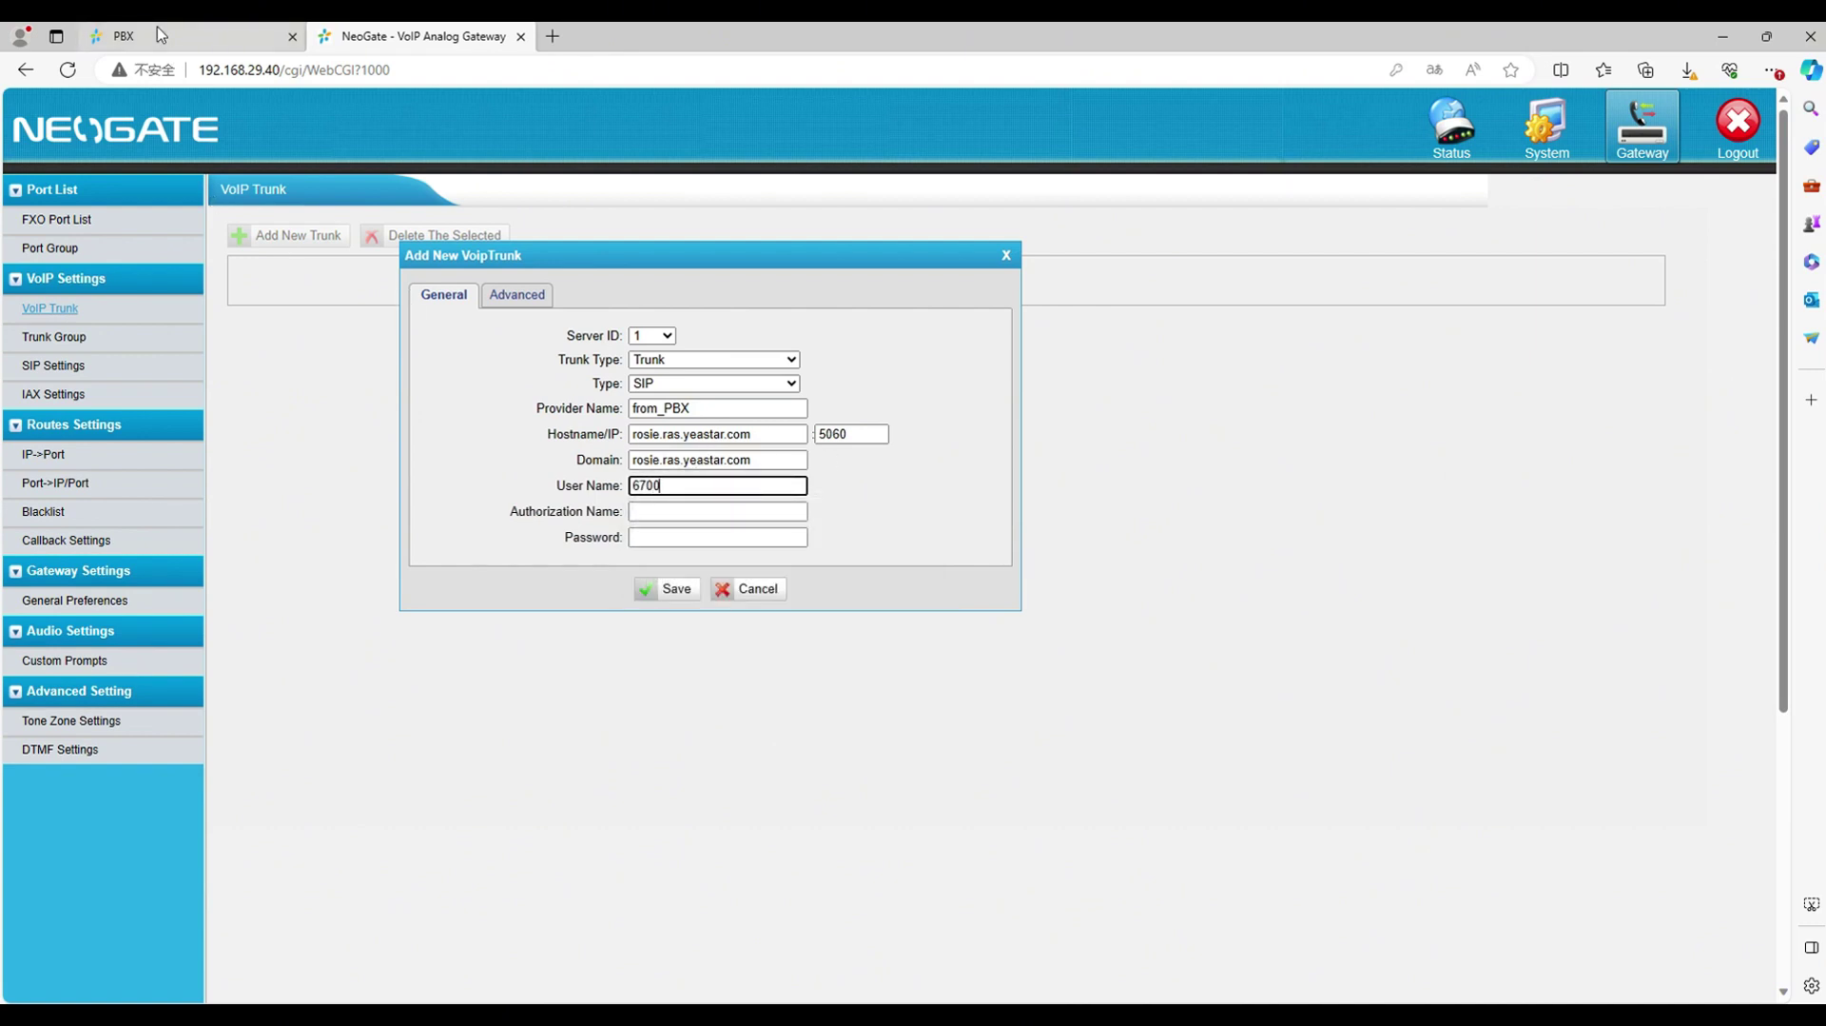
Reveal the to_TA trunk's password on the PBX and copy it into the gateway trunk's password
click(134, 36)
click(111, 211)
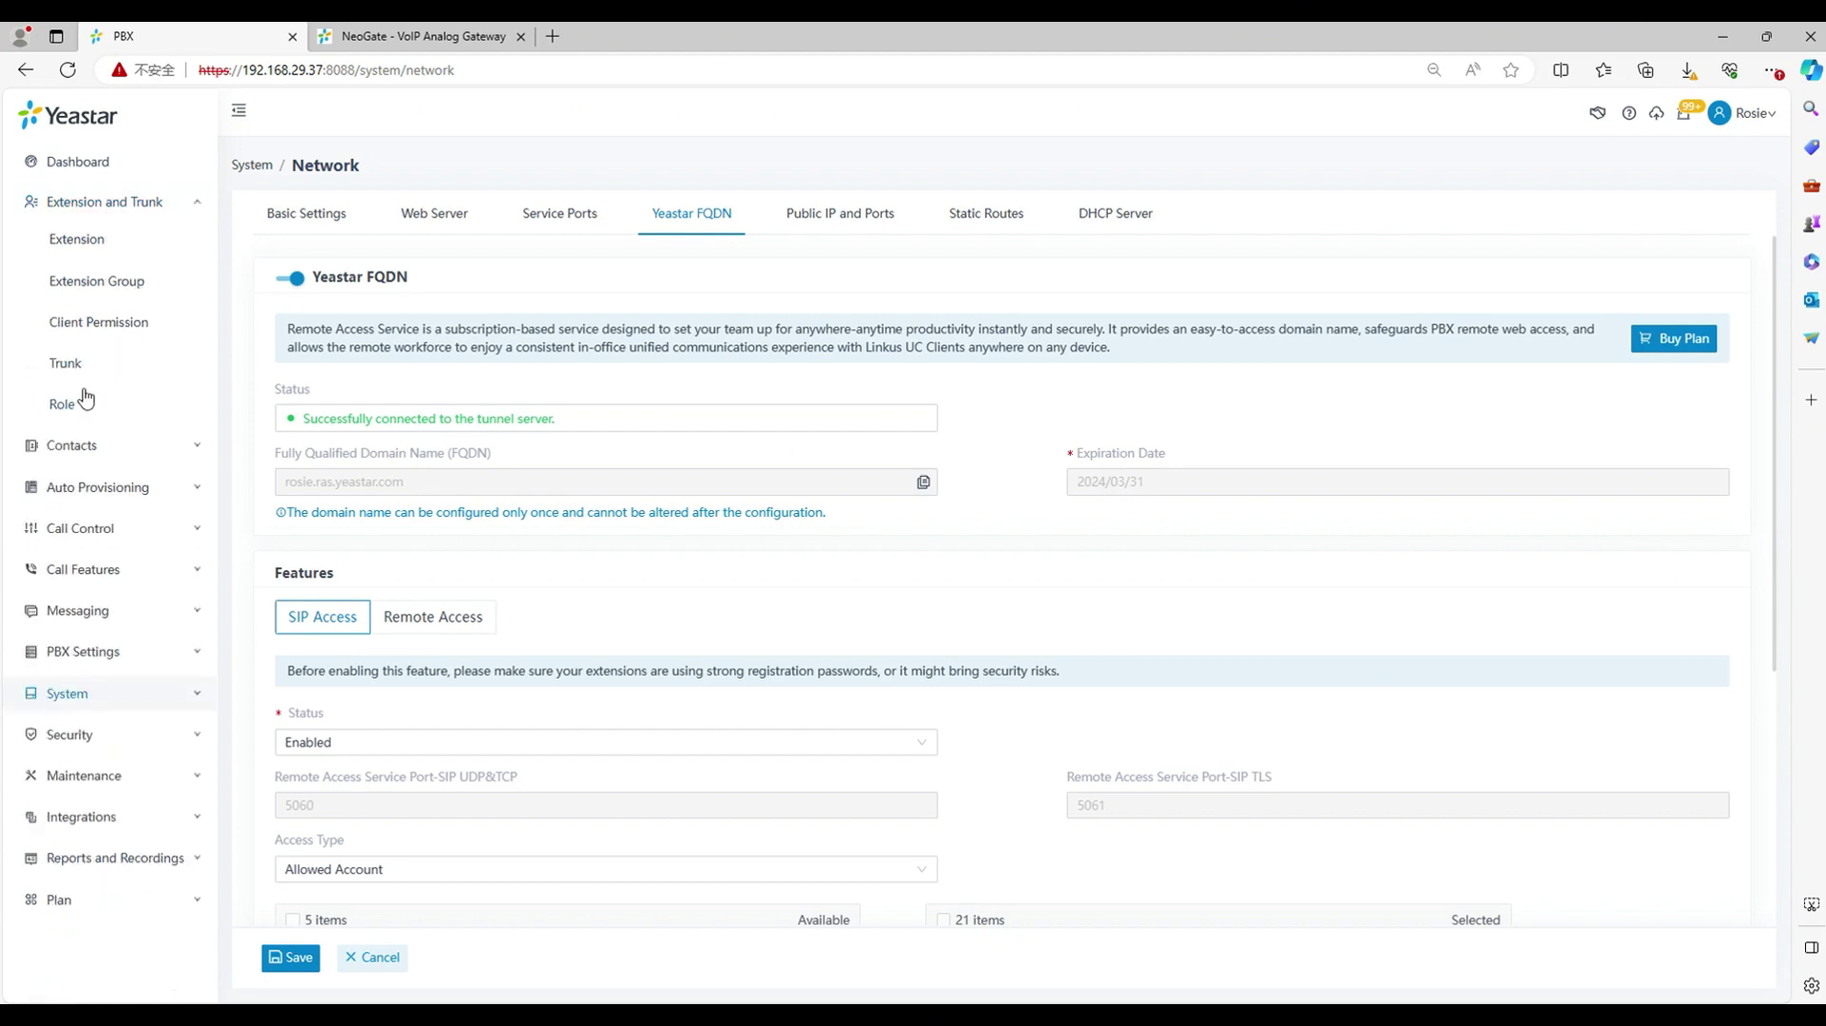
click(95, 365)
click(577, 695)
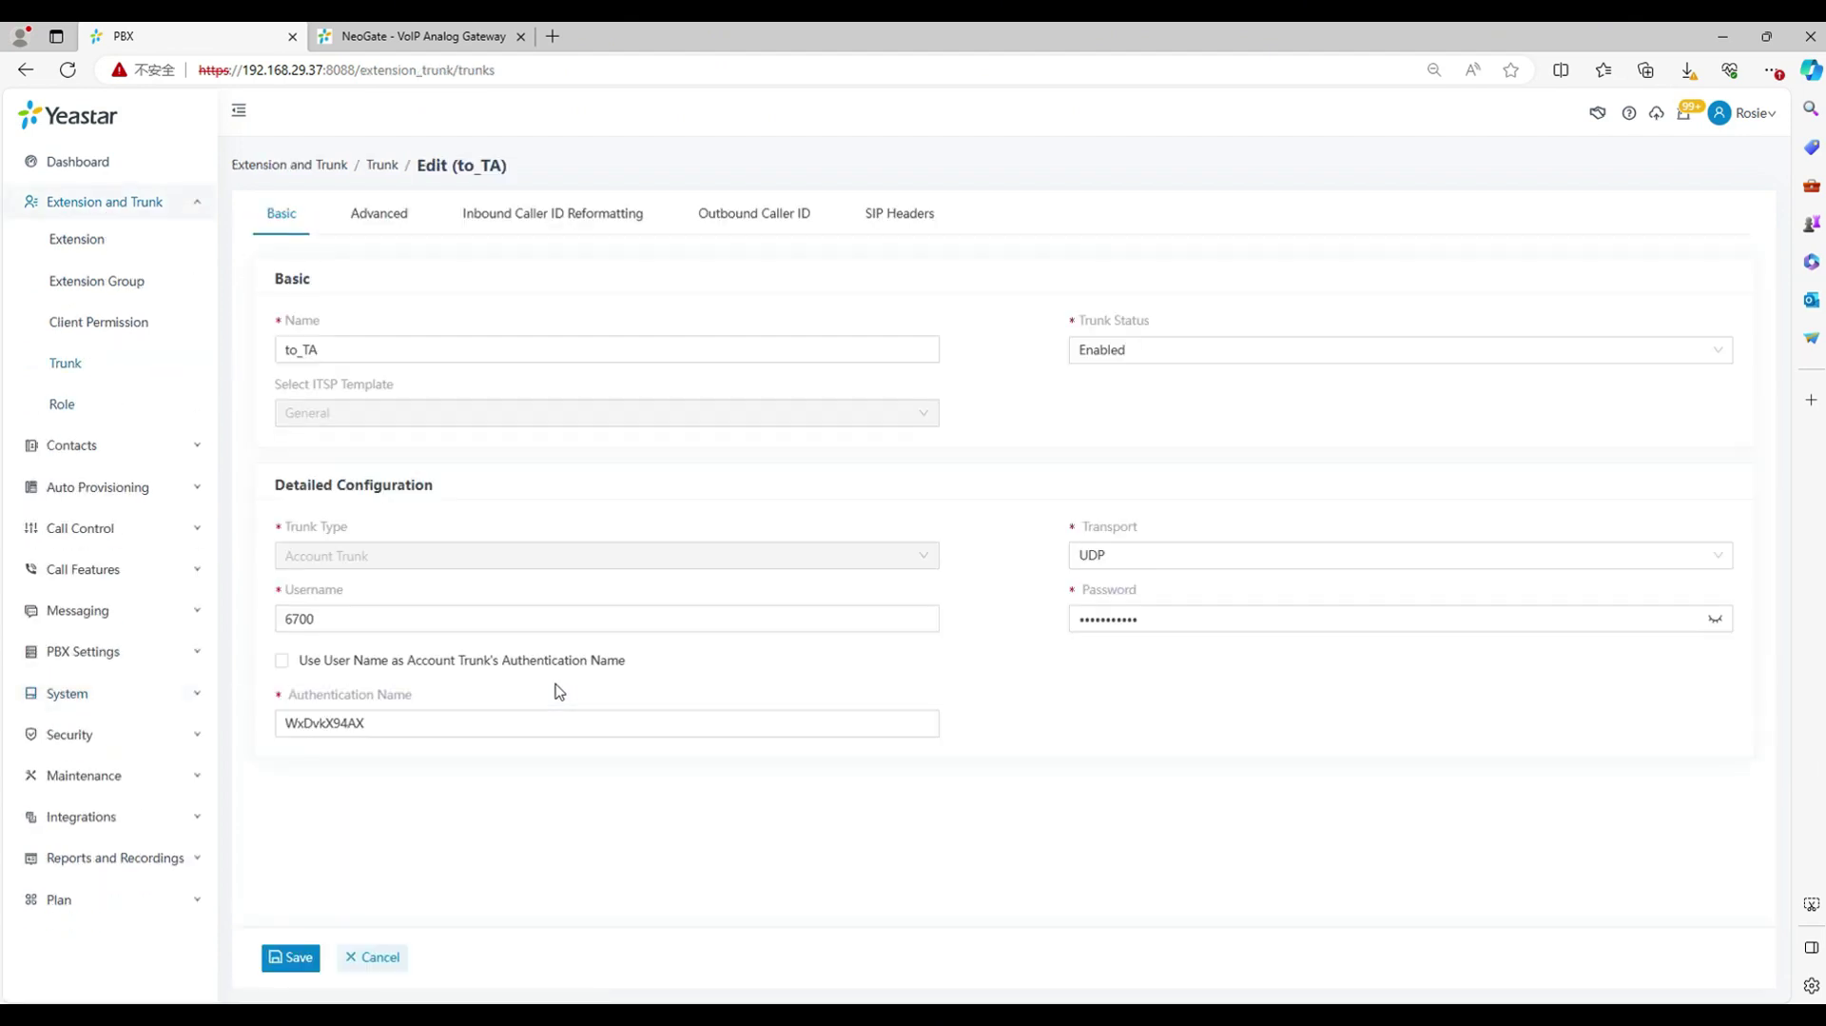
click(1722, 620)
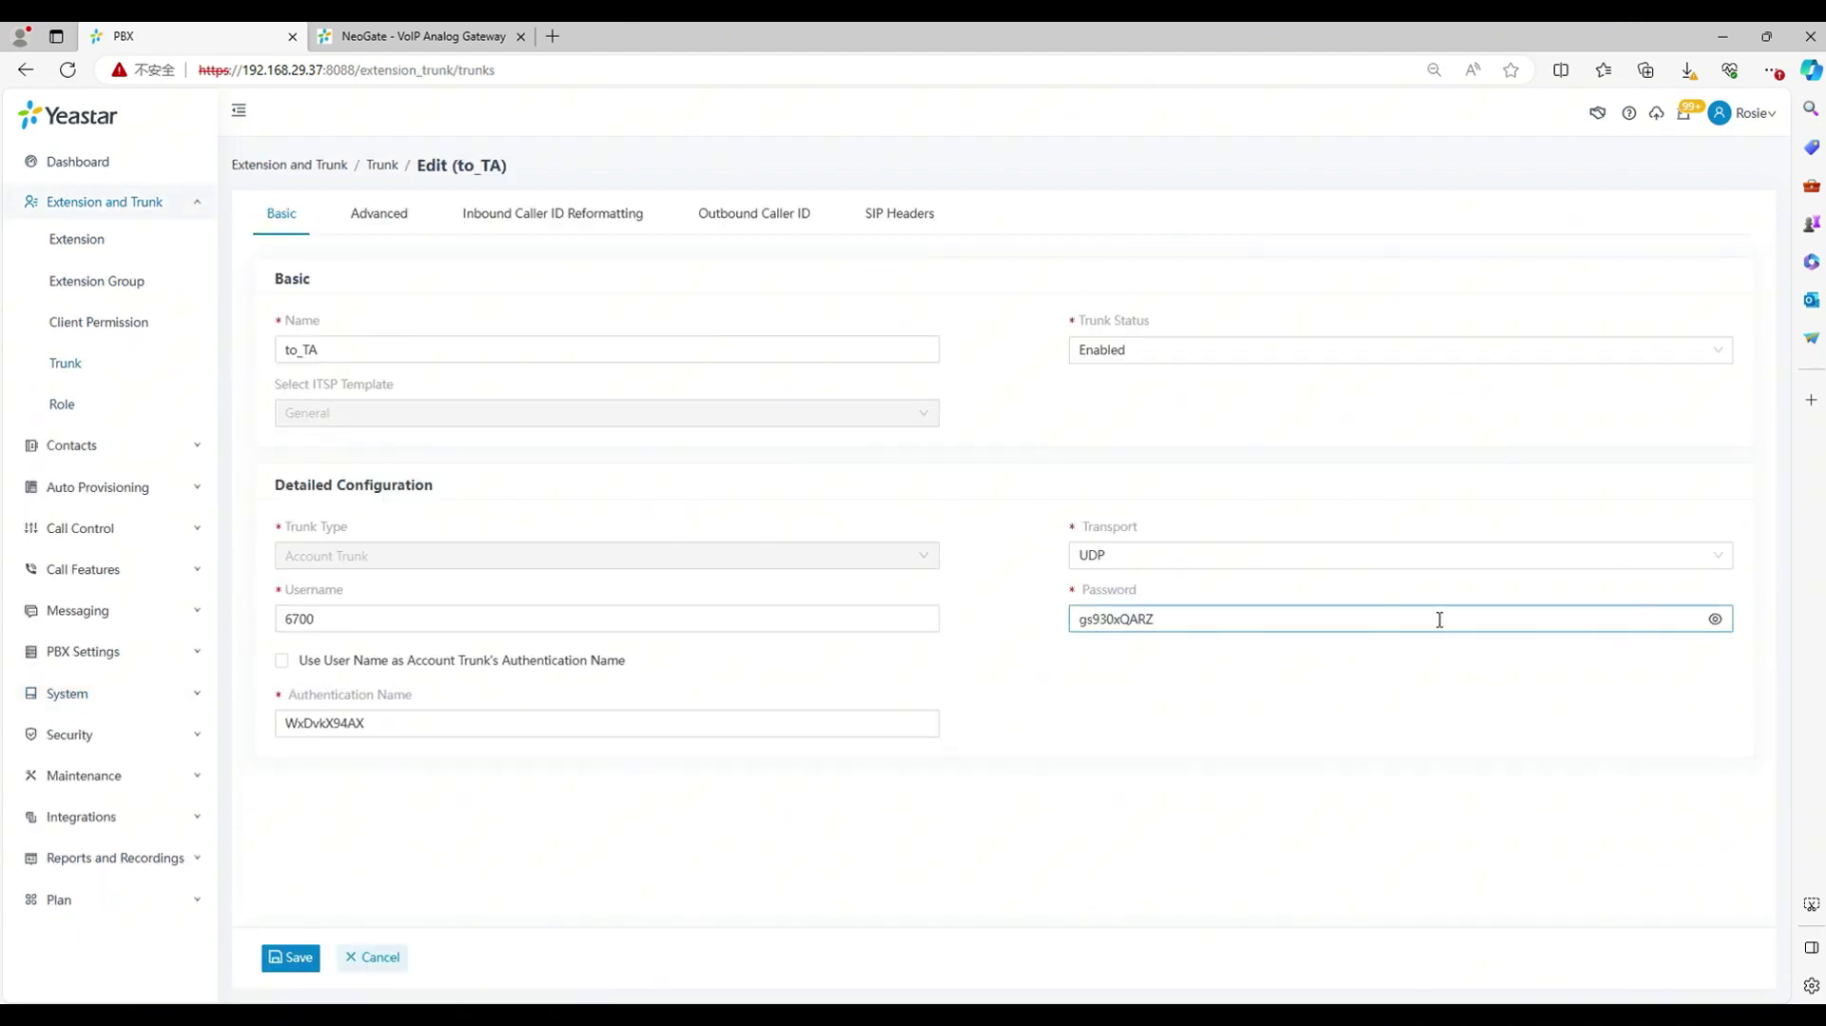
double_click(1077, 619)
click(447, 36)
click(678, 536)
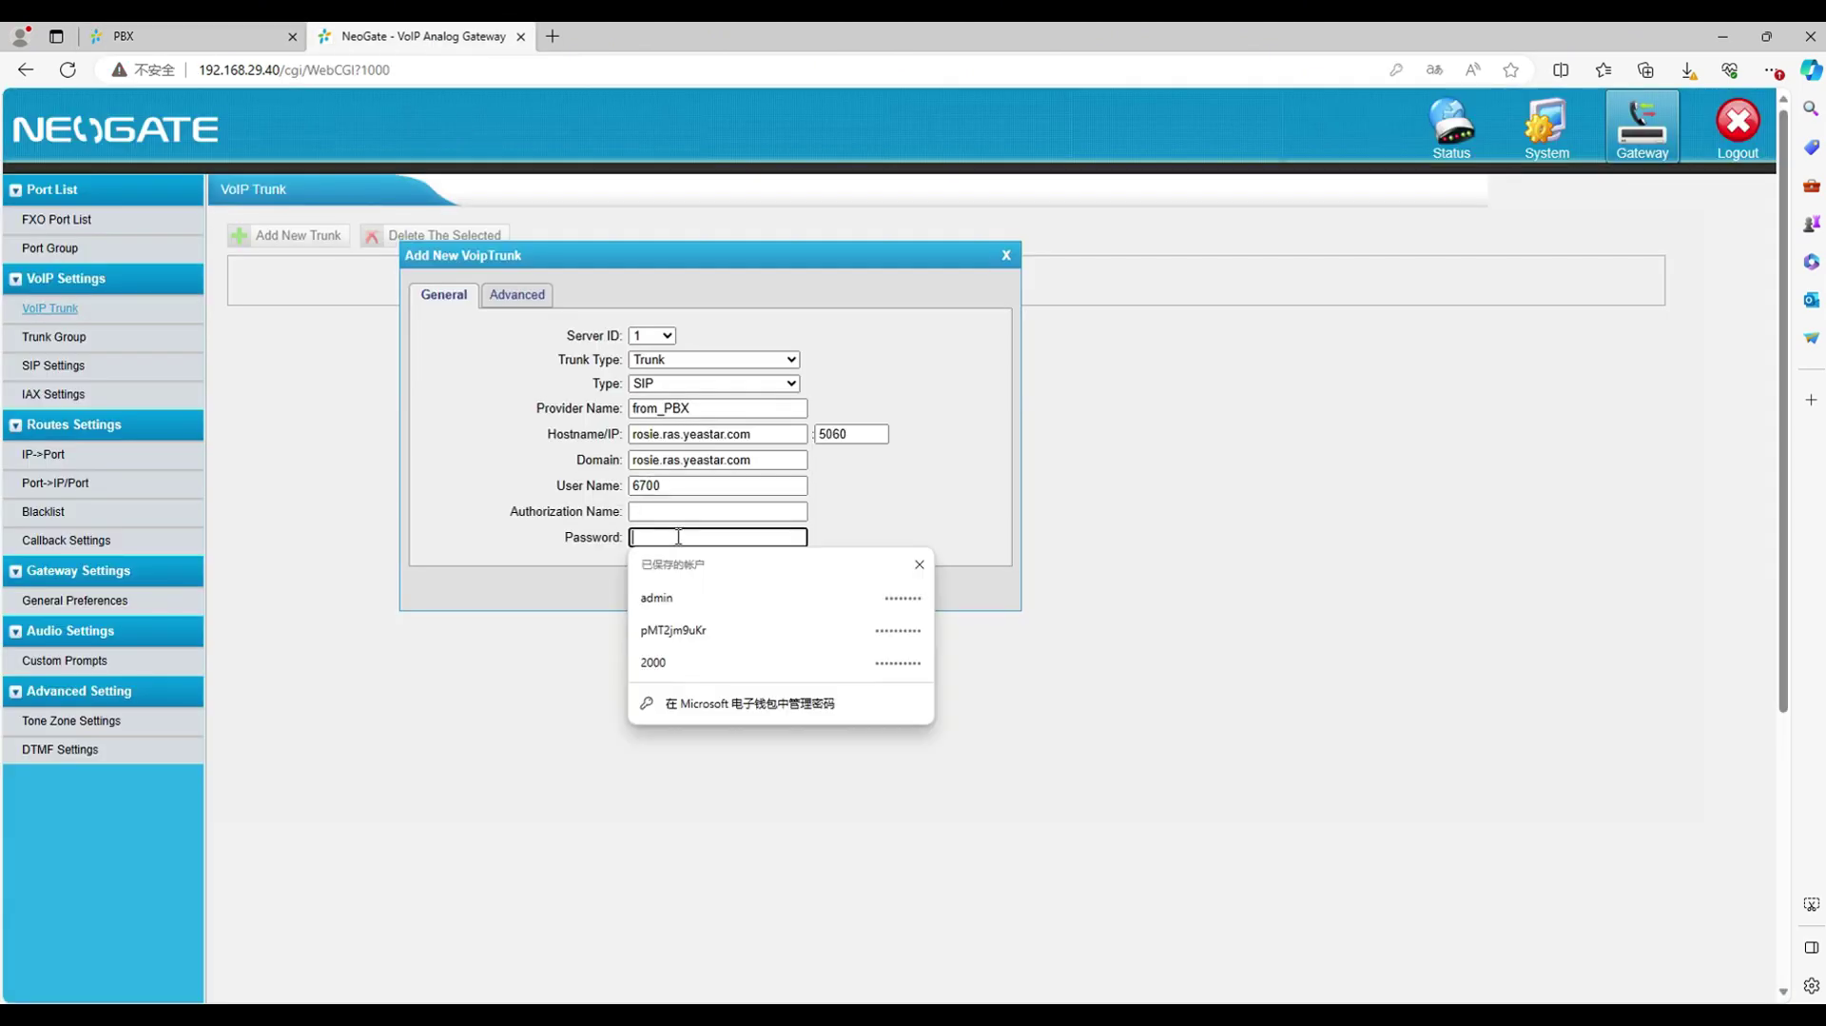
key(ctrl+v)
Copy the to_TA trunk's authentication name into the gateway trunk's authorization name, then save the trunk and apply the changes
click(123, 36)
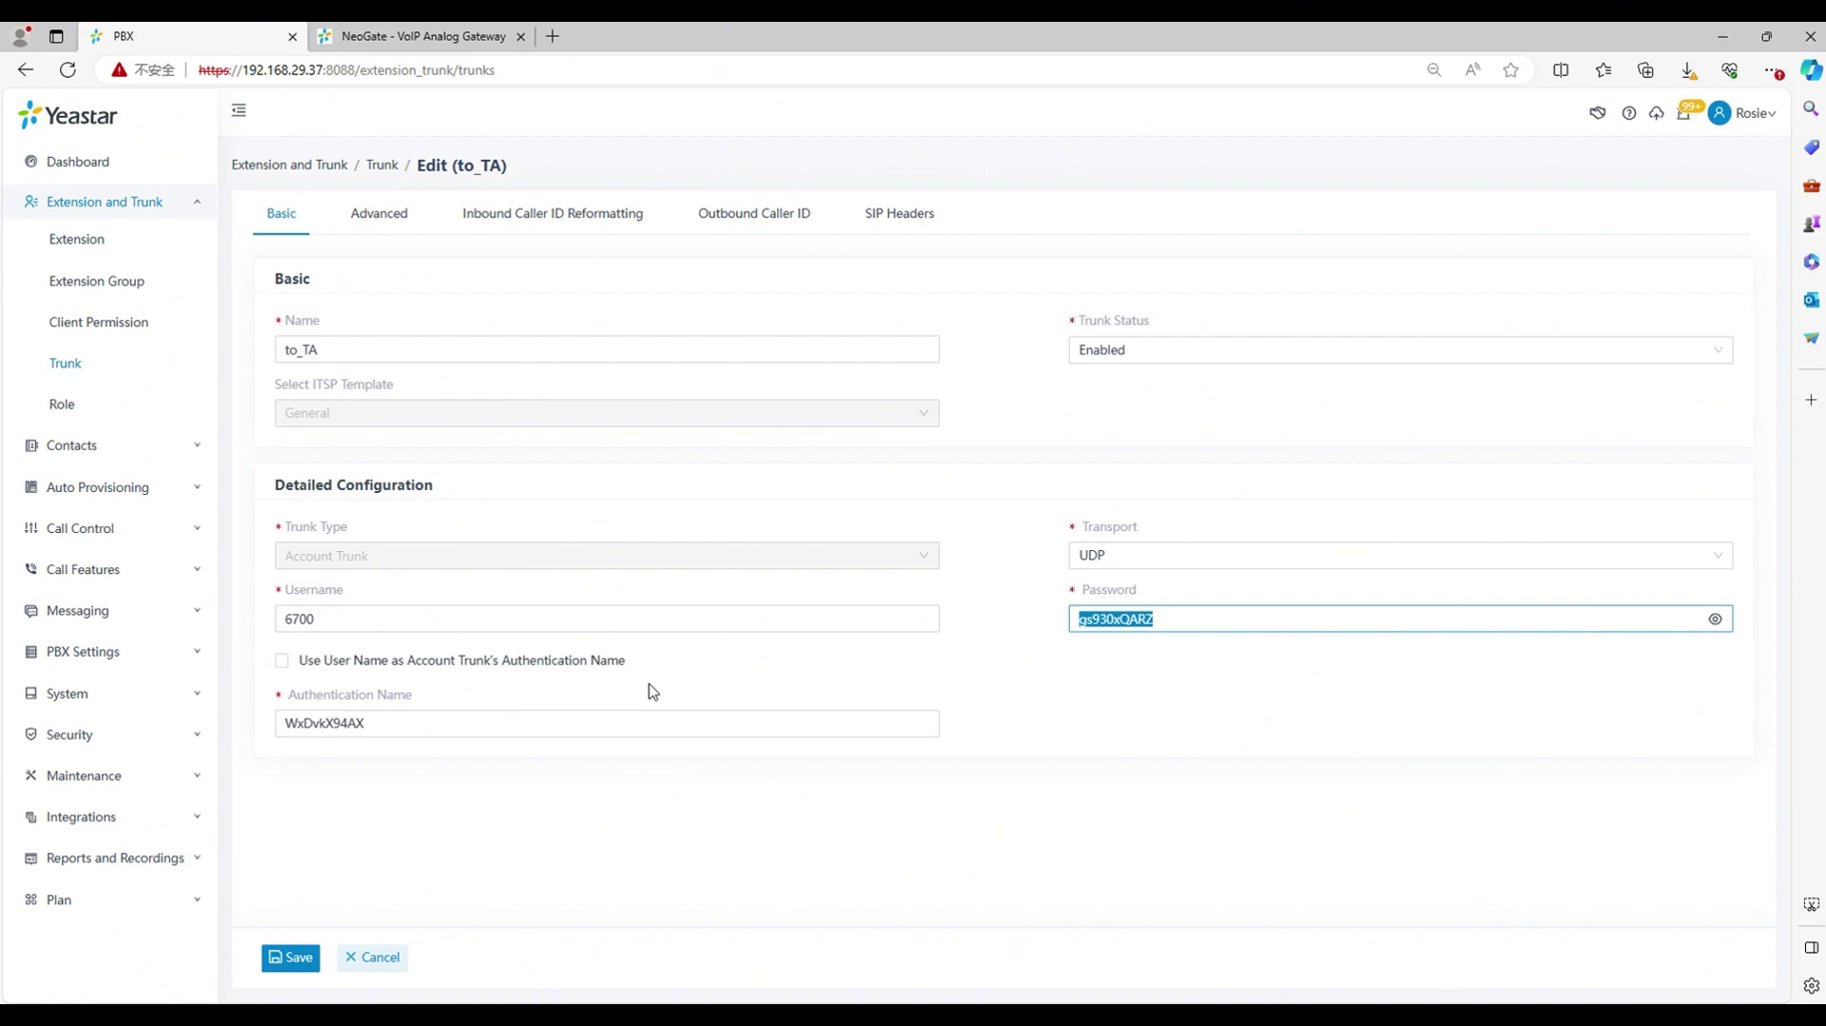
double_click(448, 725)
key(ctrl+c)
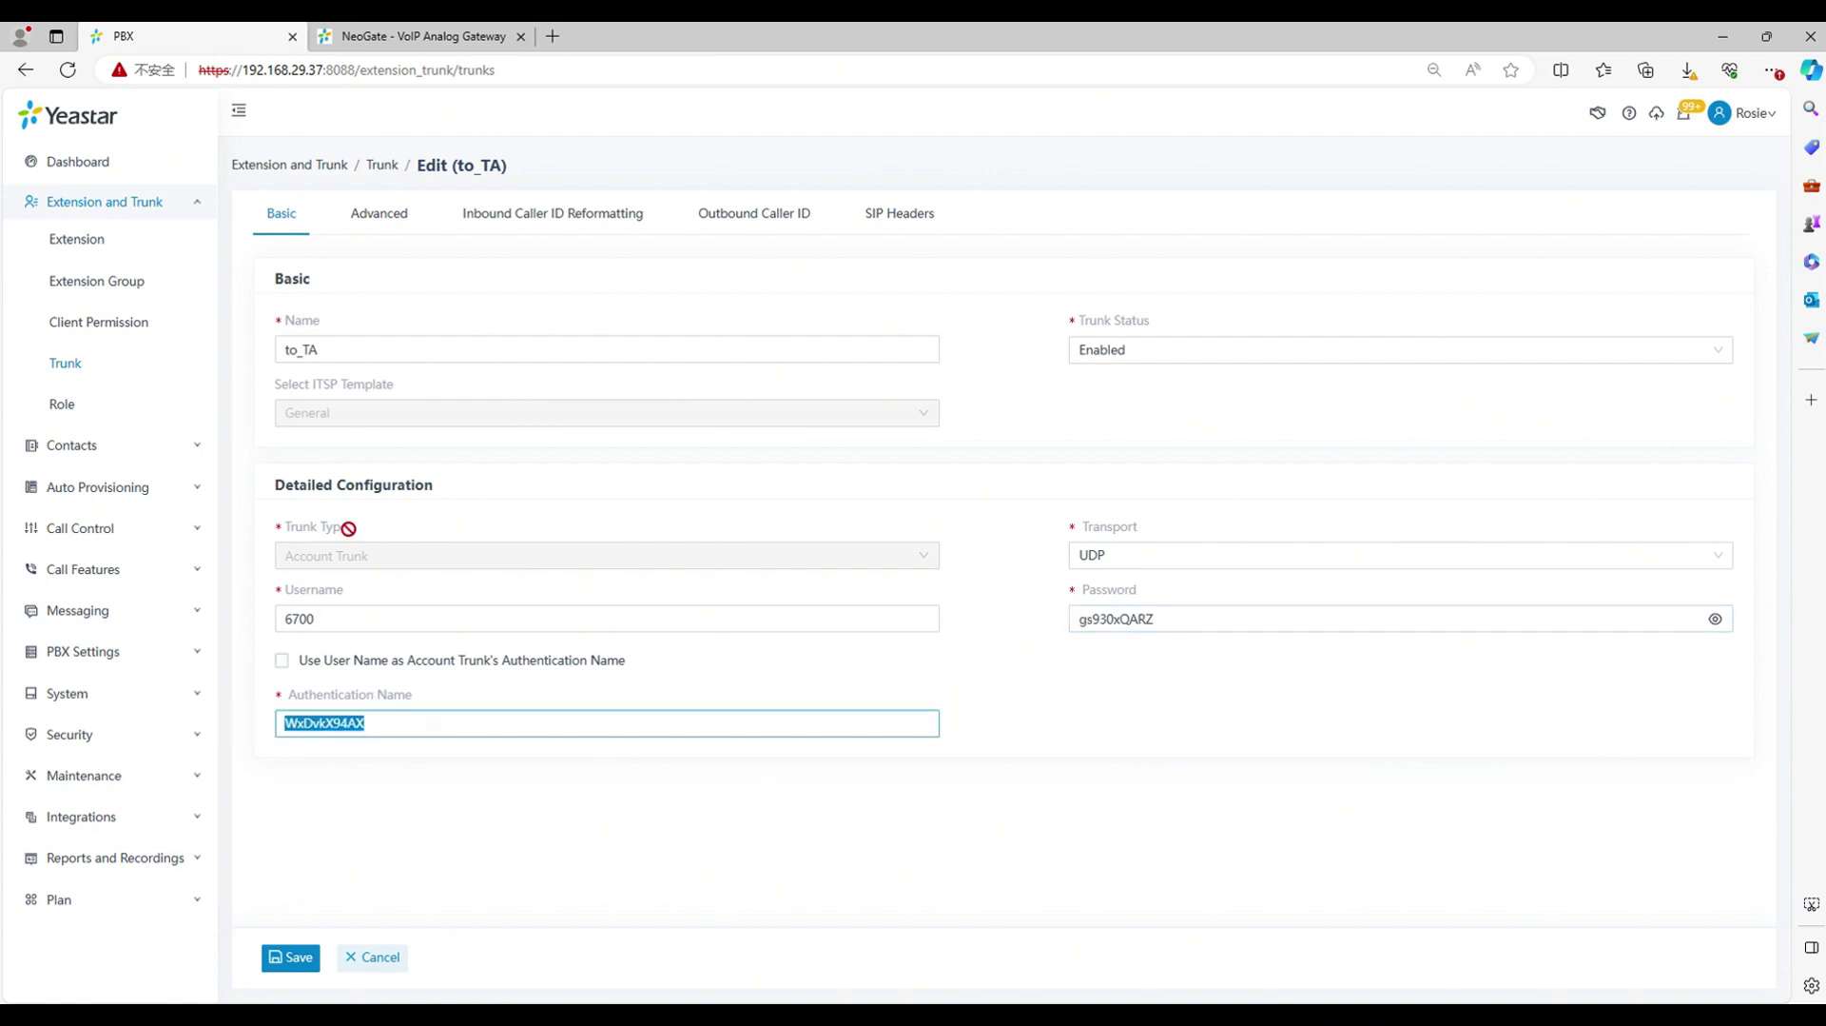
click(385, 36)
click(665, 514)
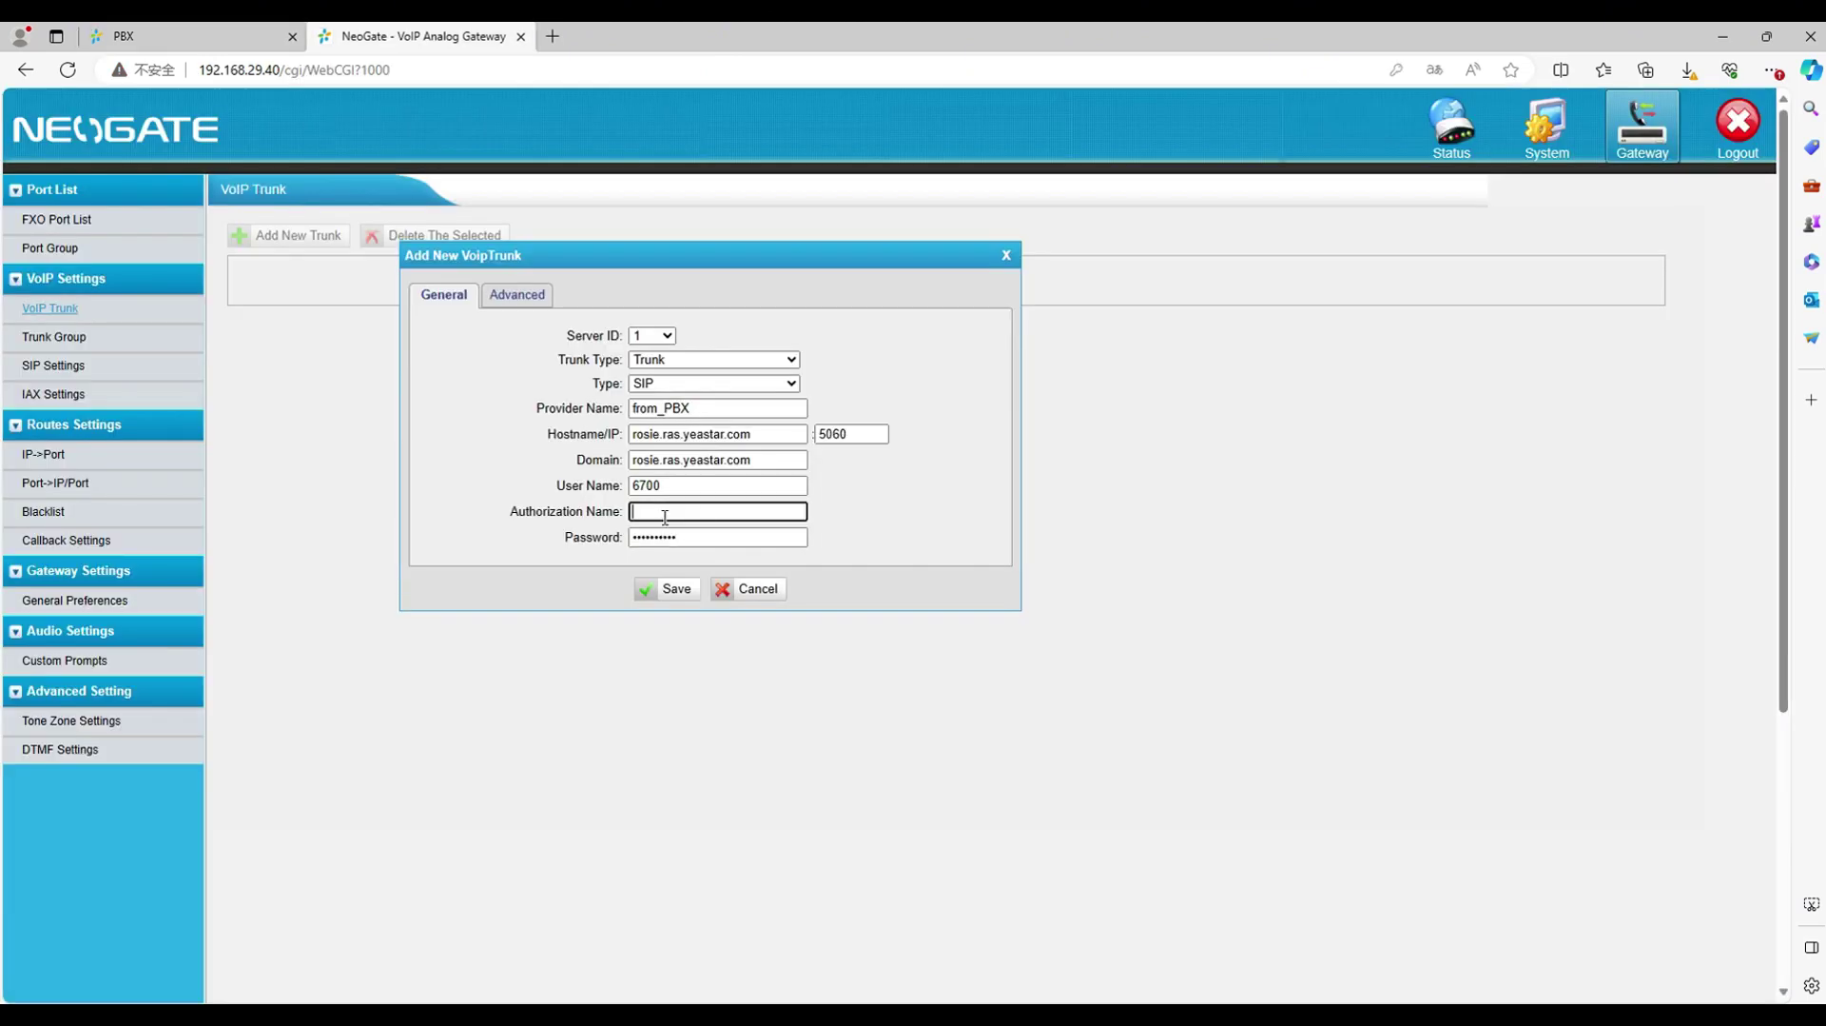
key(ctrl+v)
click(669, 588)
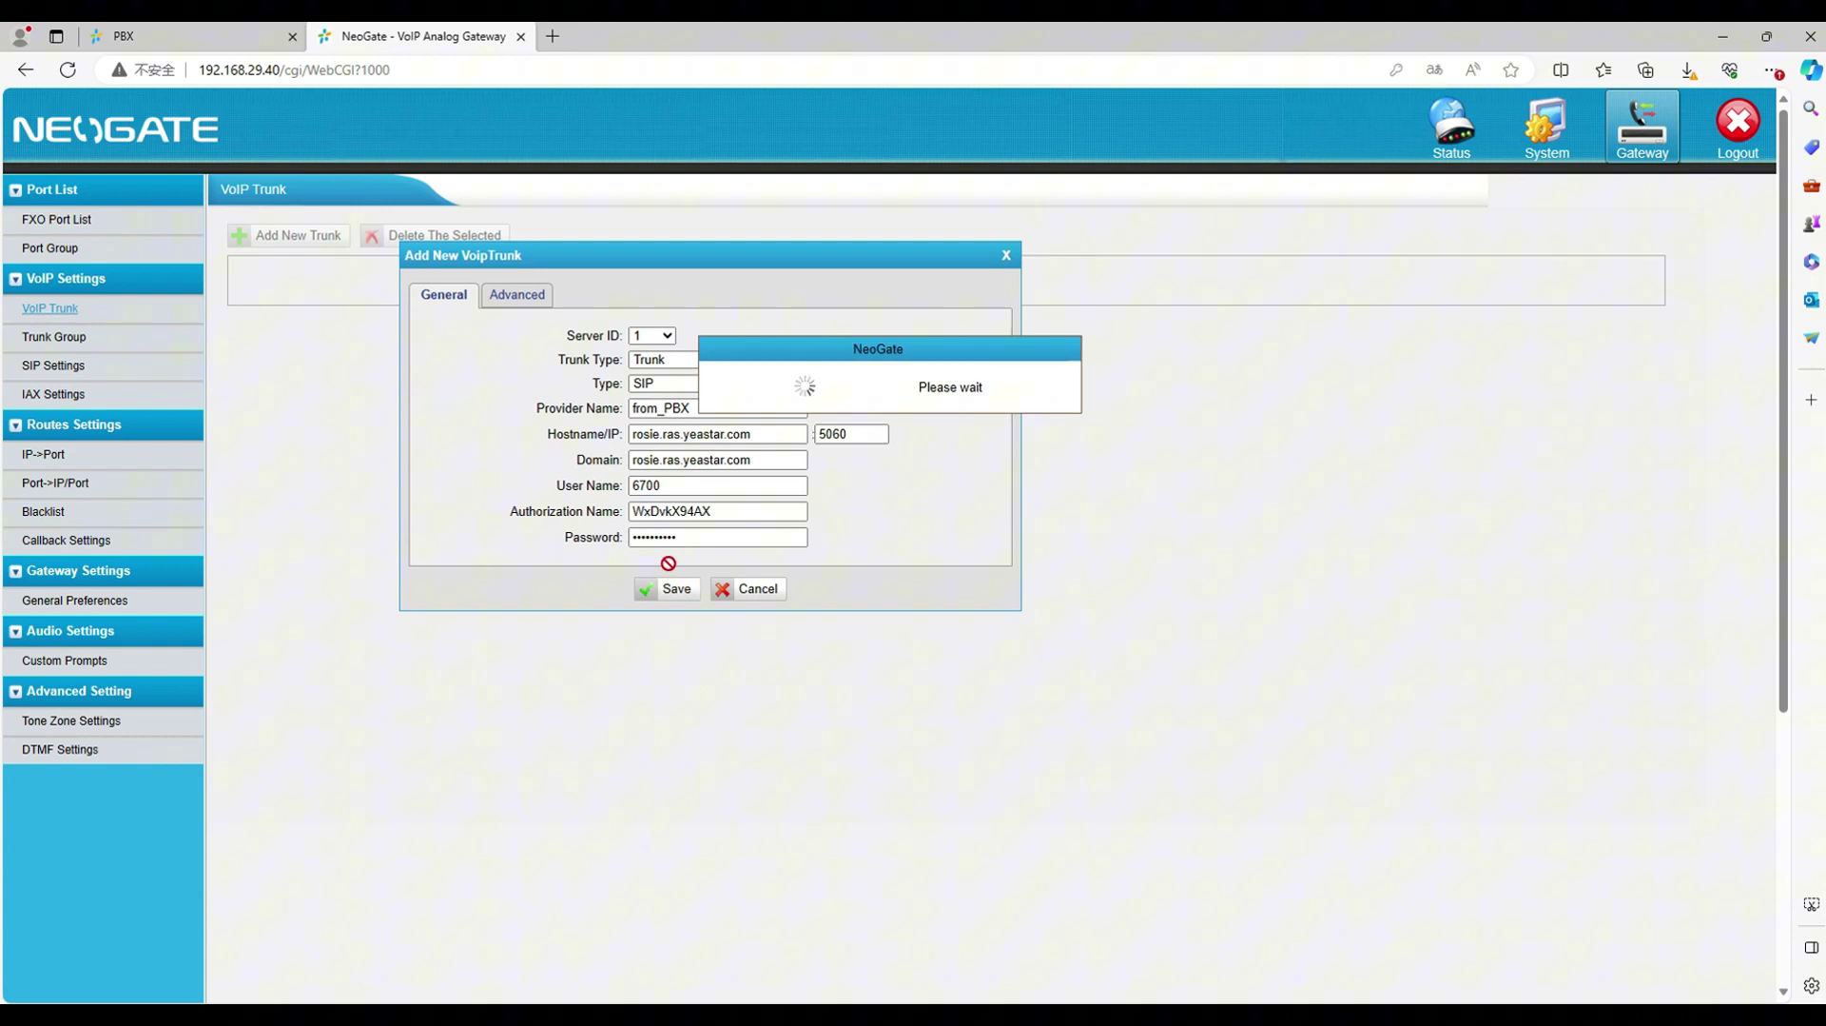
click(1617, 190)
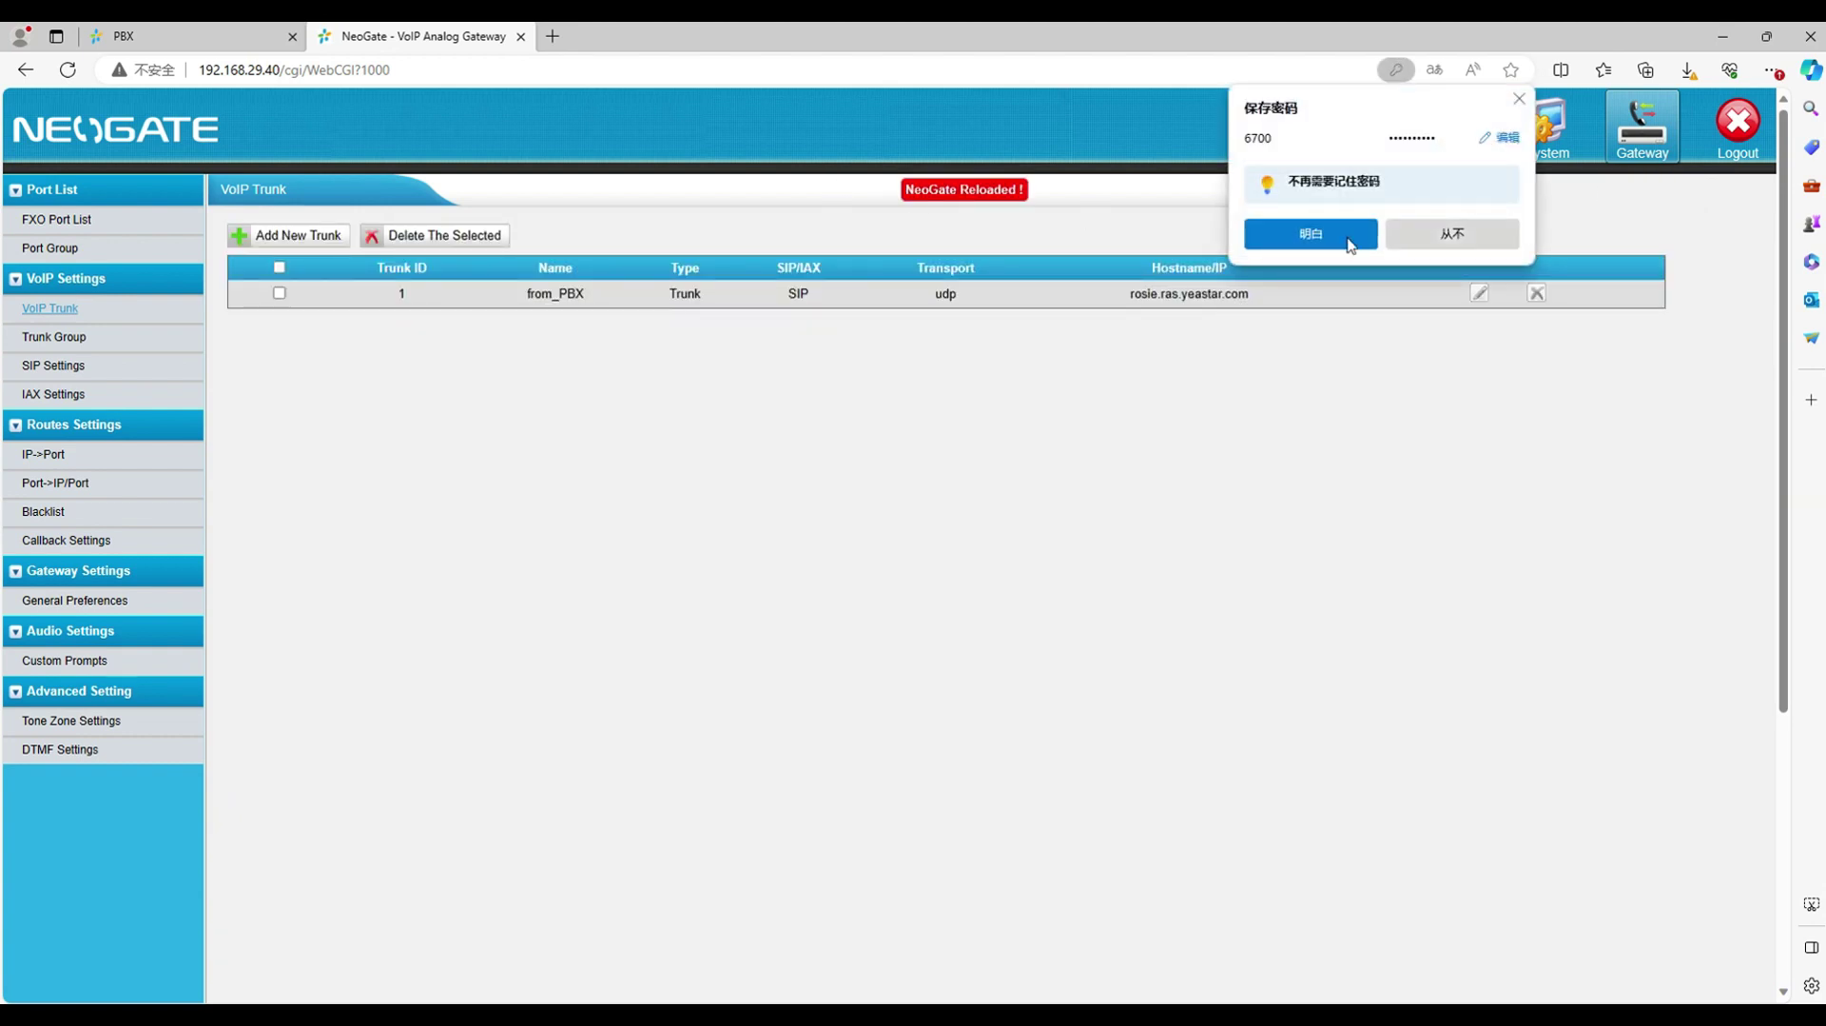
click(1358, 239)
Check the registration status of the from_PBX trunk on the gateway's port and trunk status page
click(1453, 129)
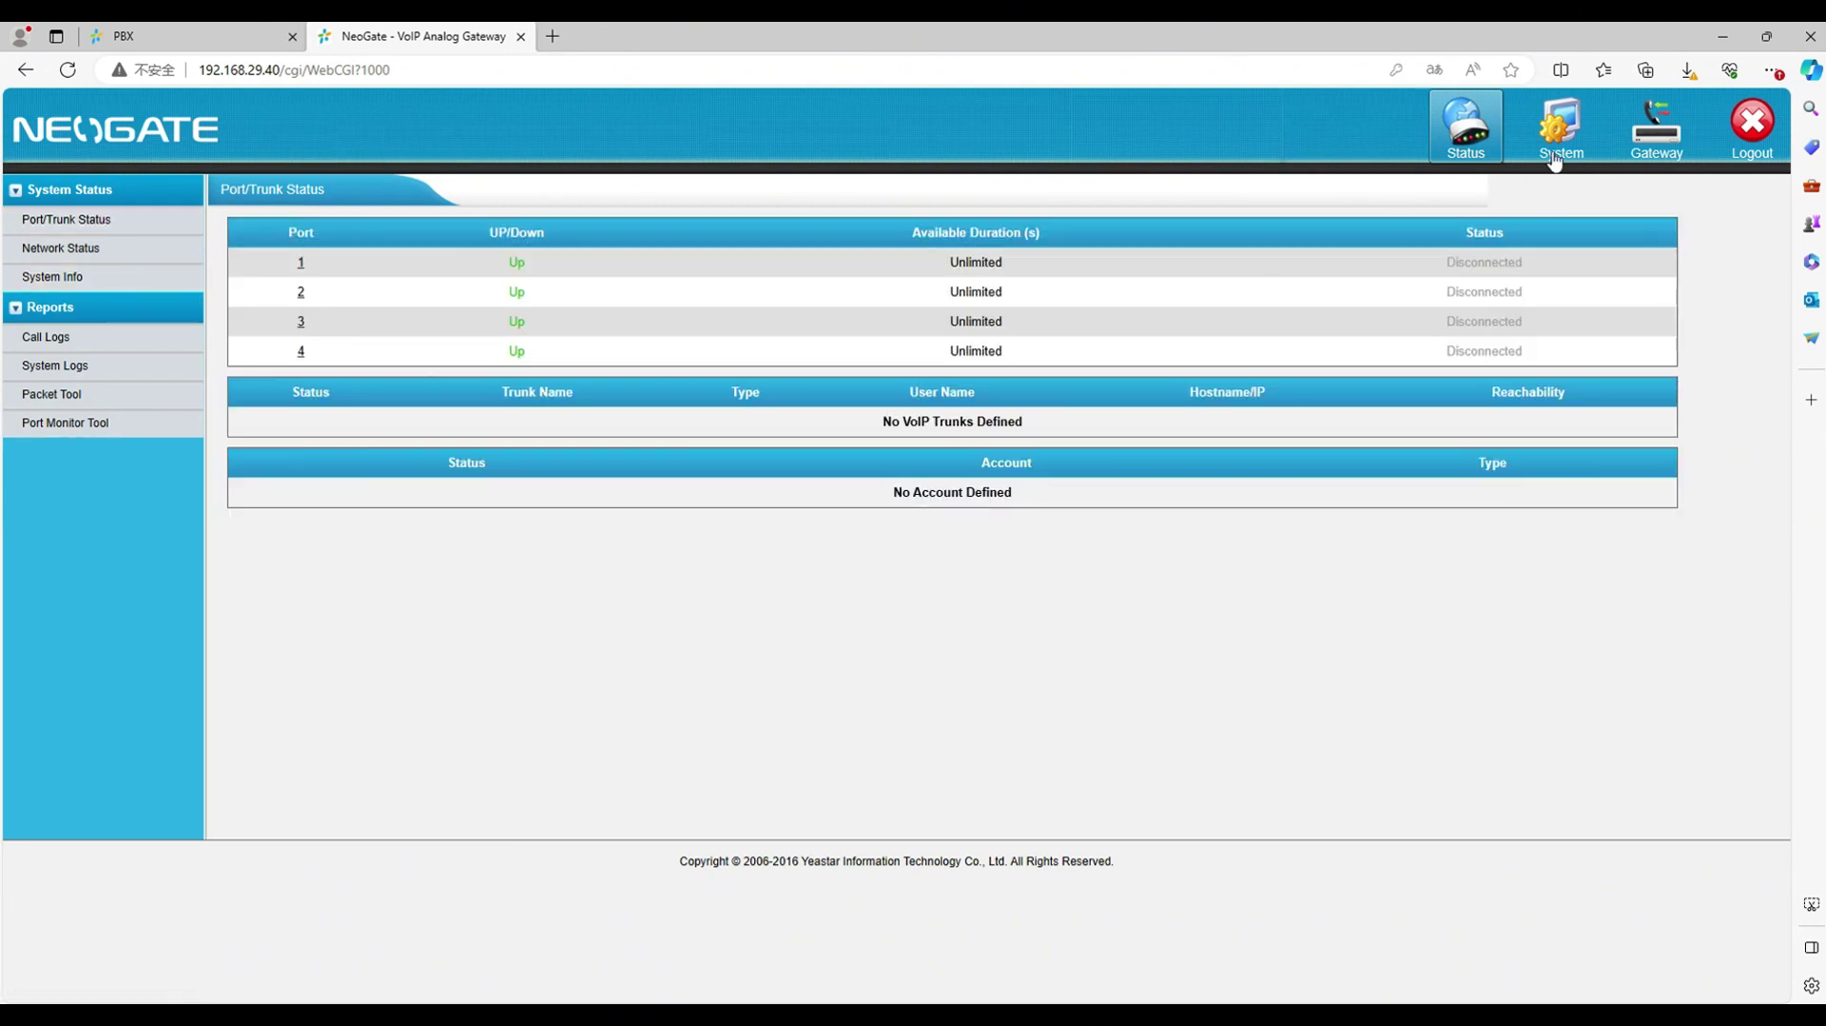
click(1655, 141)
click(49, 308)
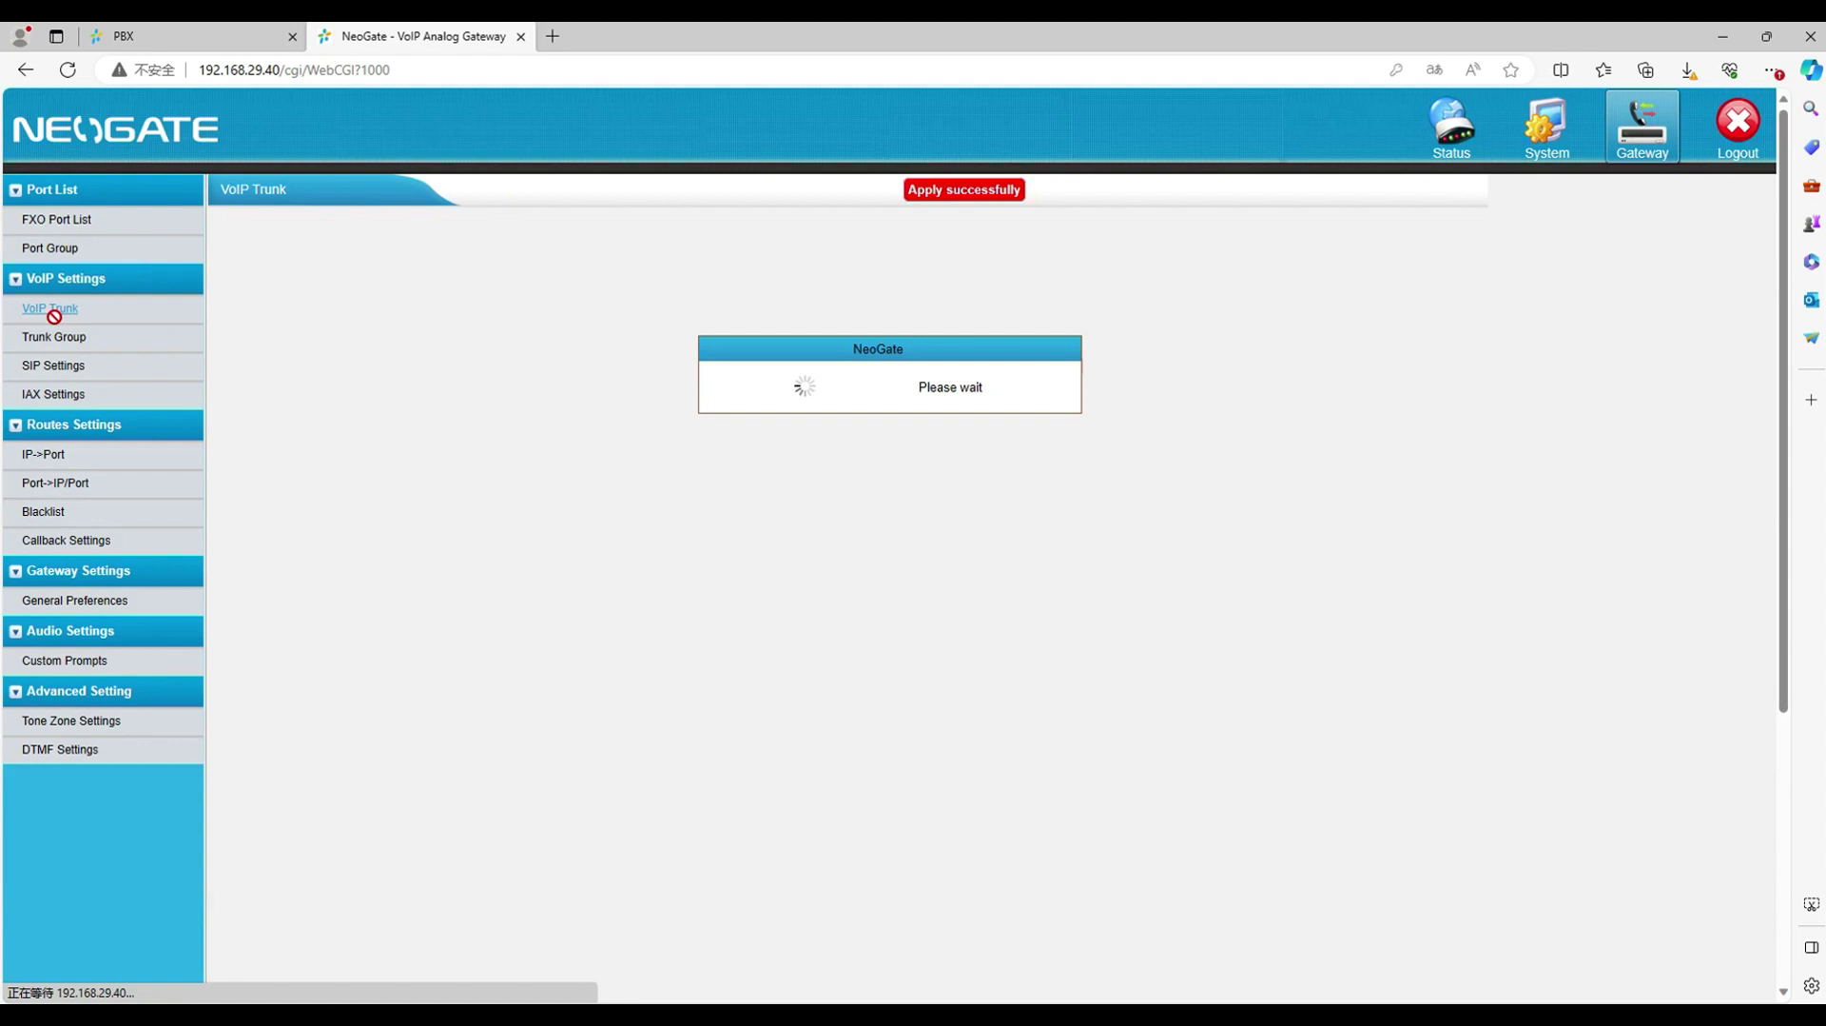
click(1452, 138)
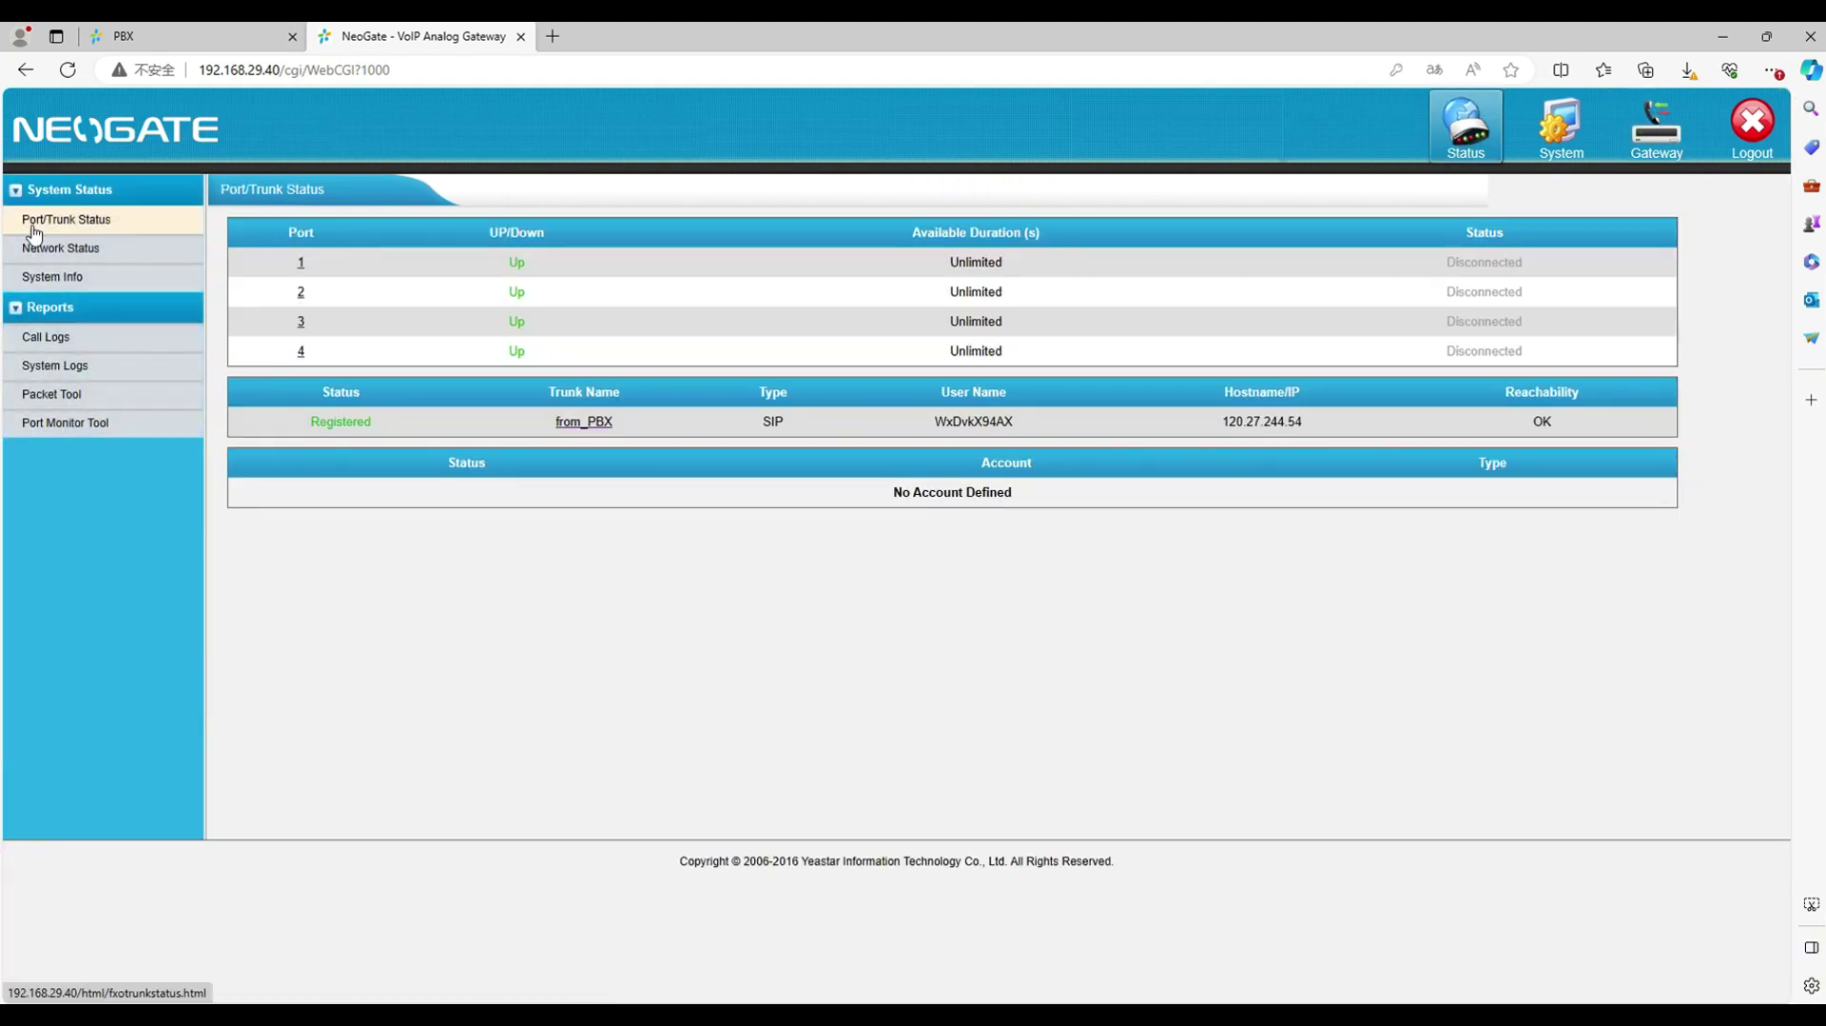
drag(306, 418, 380, 419)
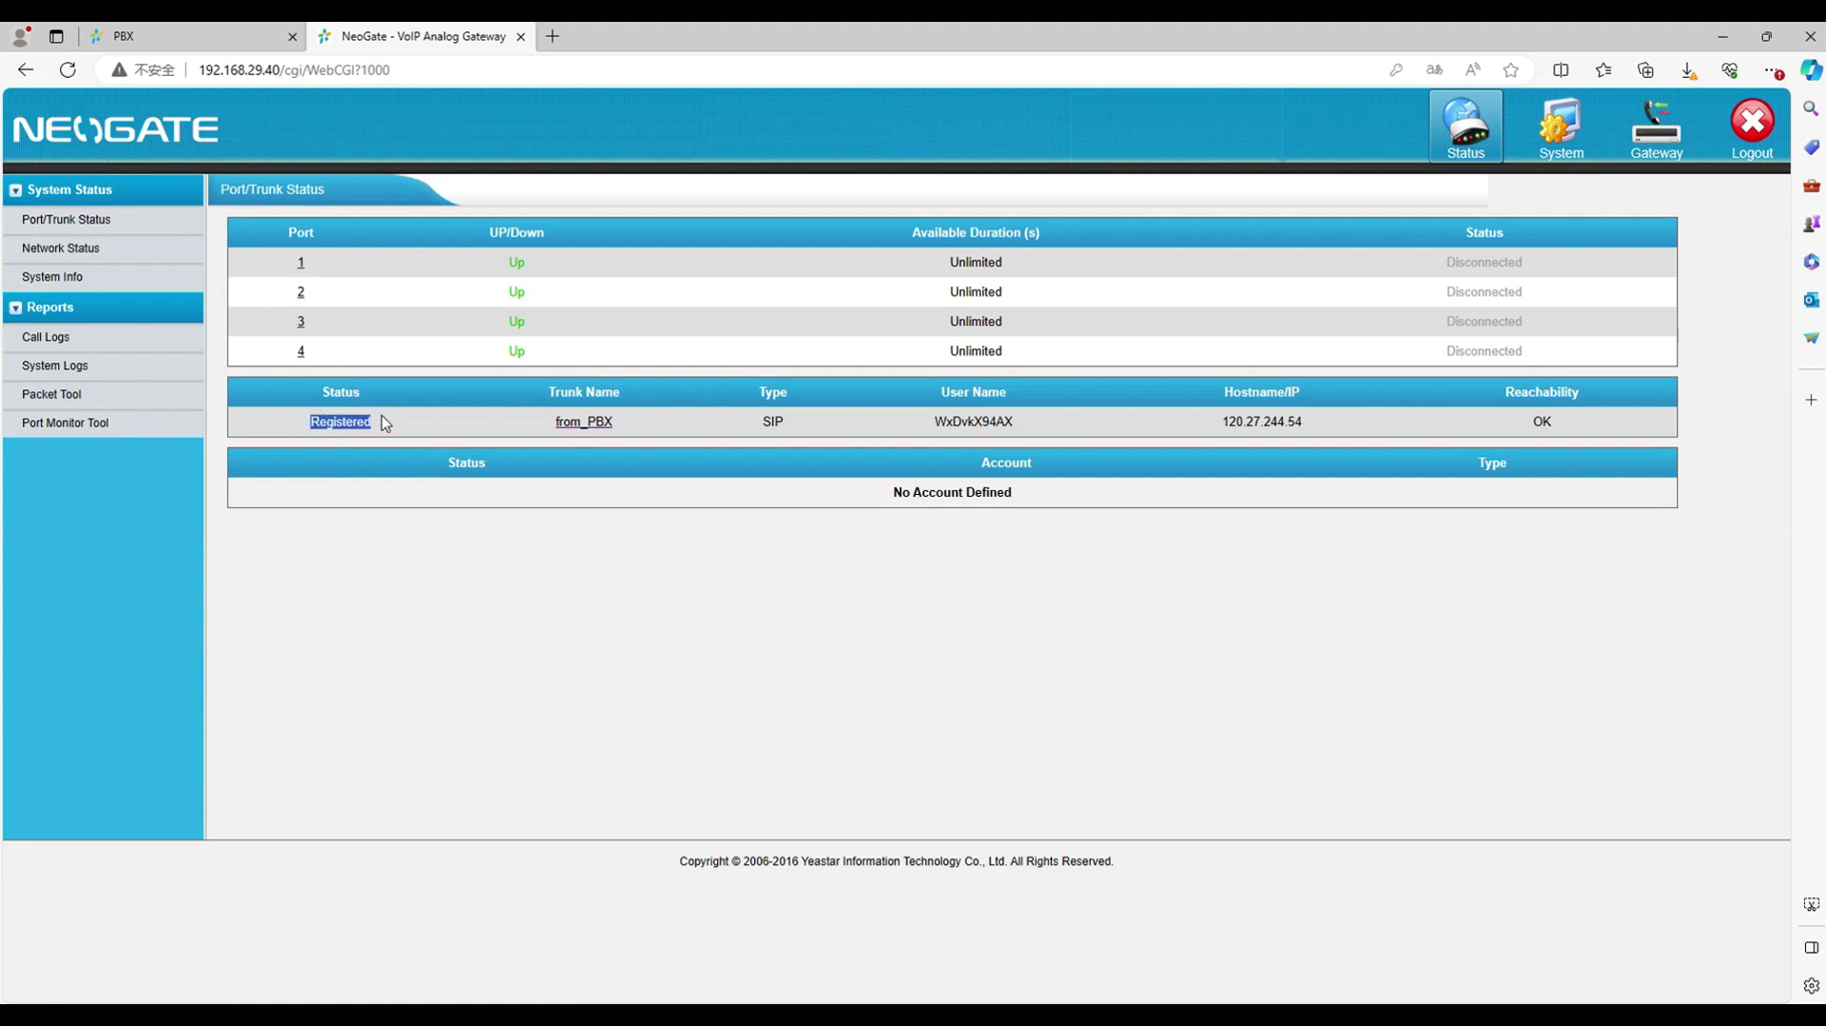
click(848, 636)
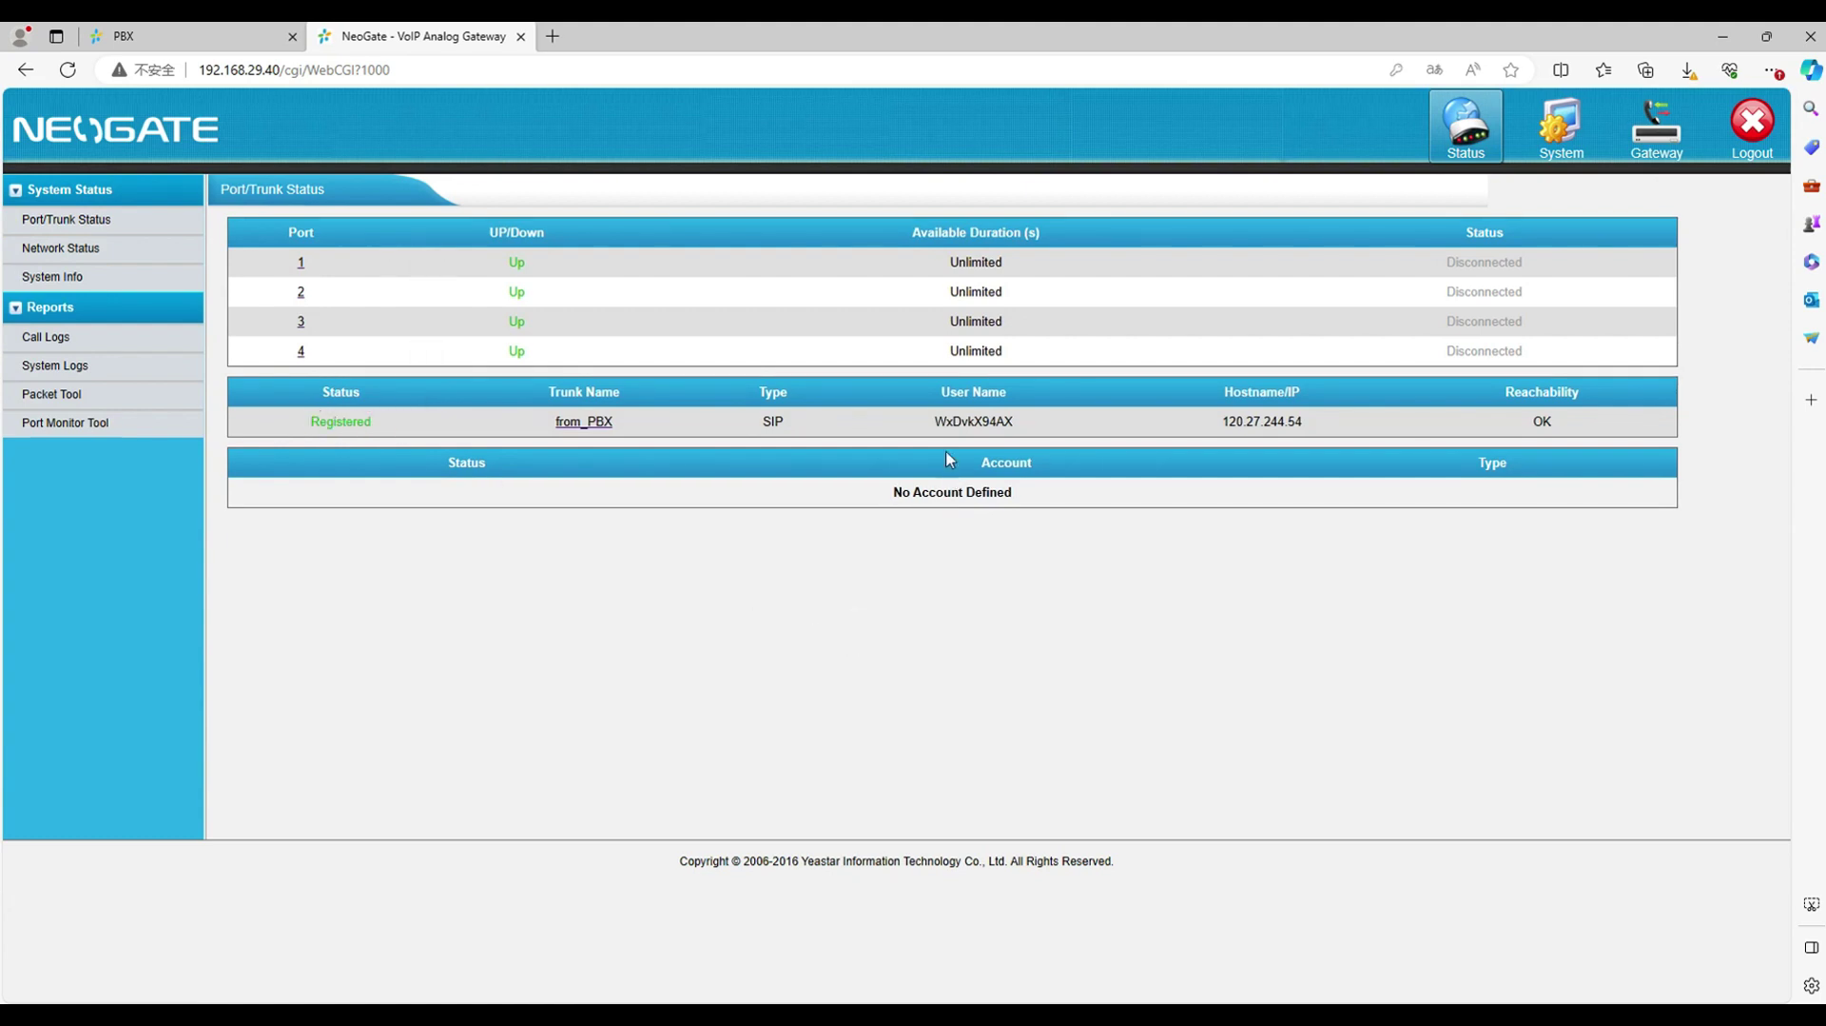
Switch to the PBX and check the status of the to_TA account trunk in the trunk list
click(209, 46)
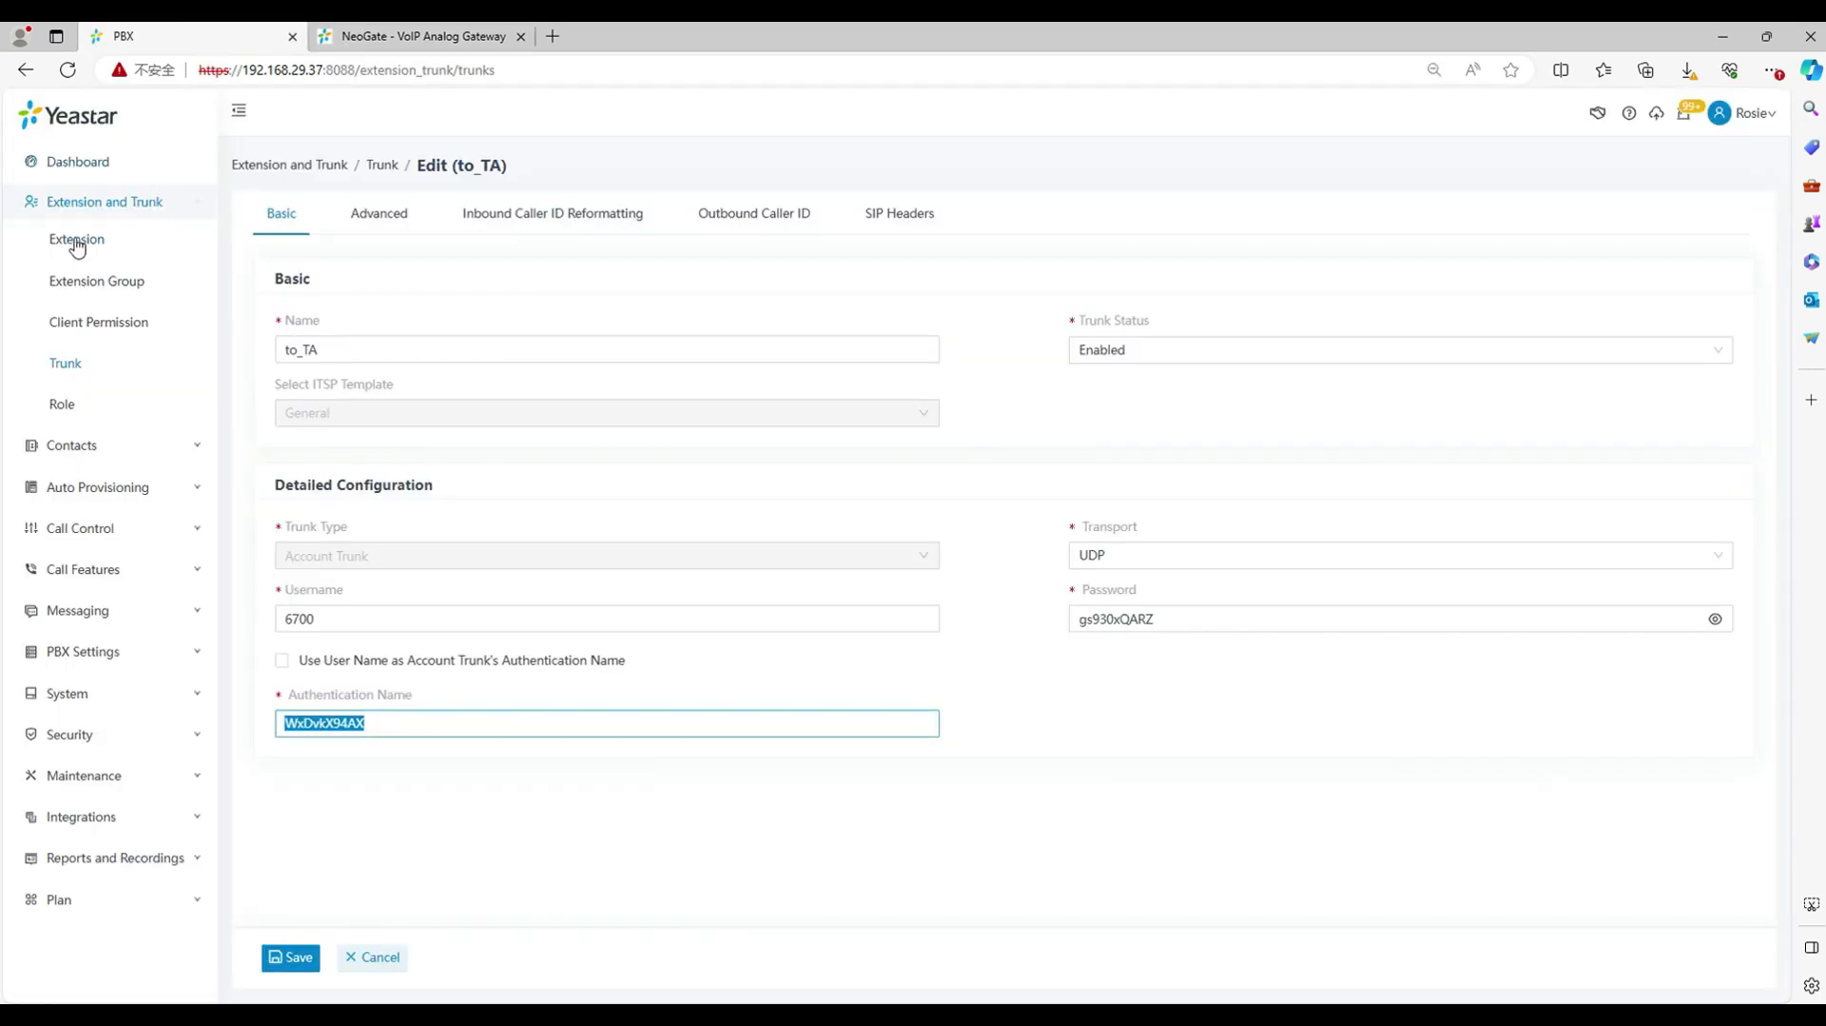
click(68, 368)
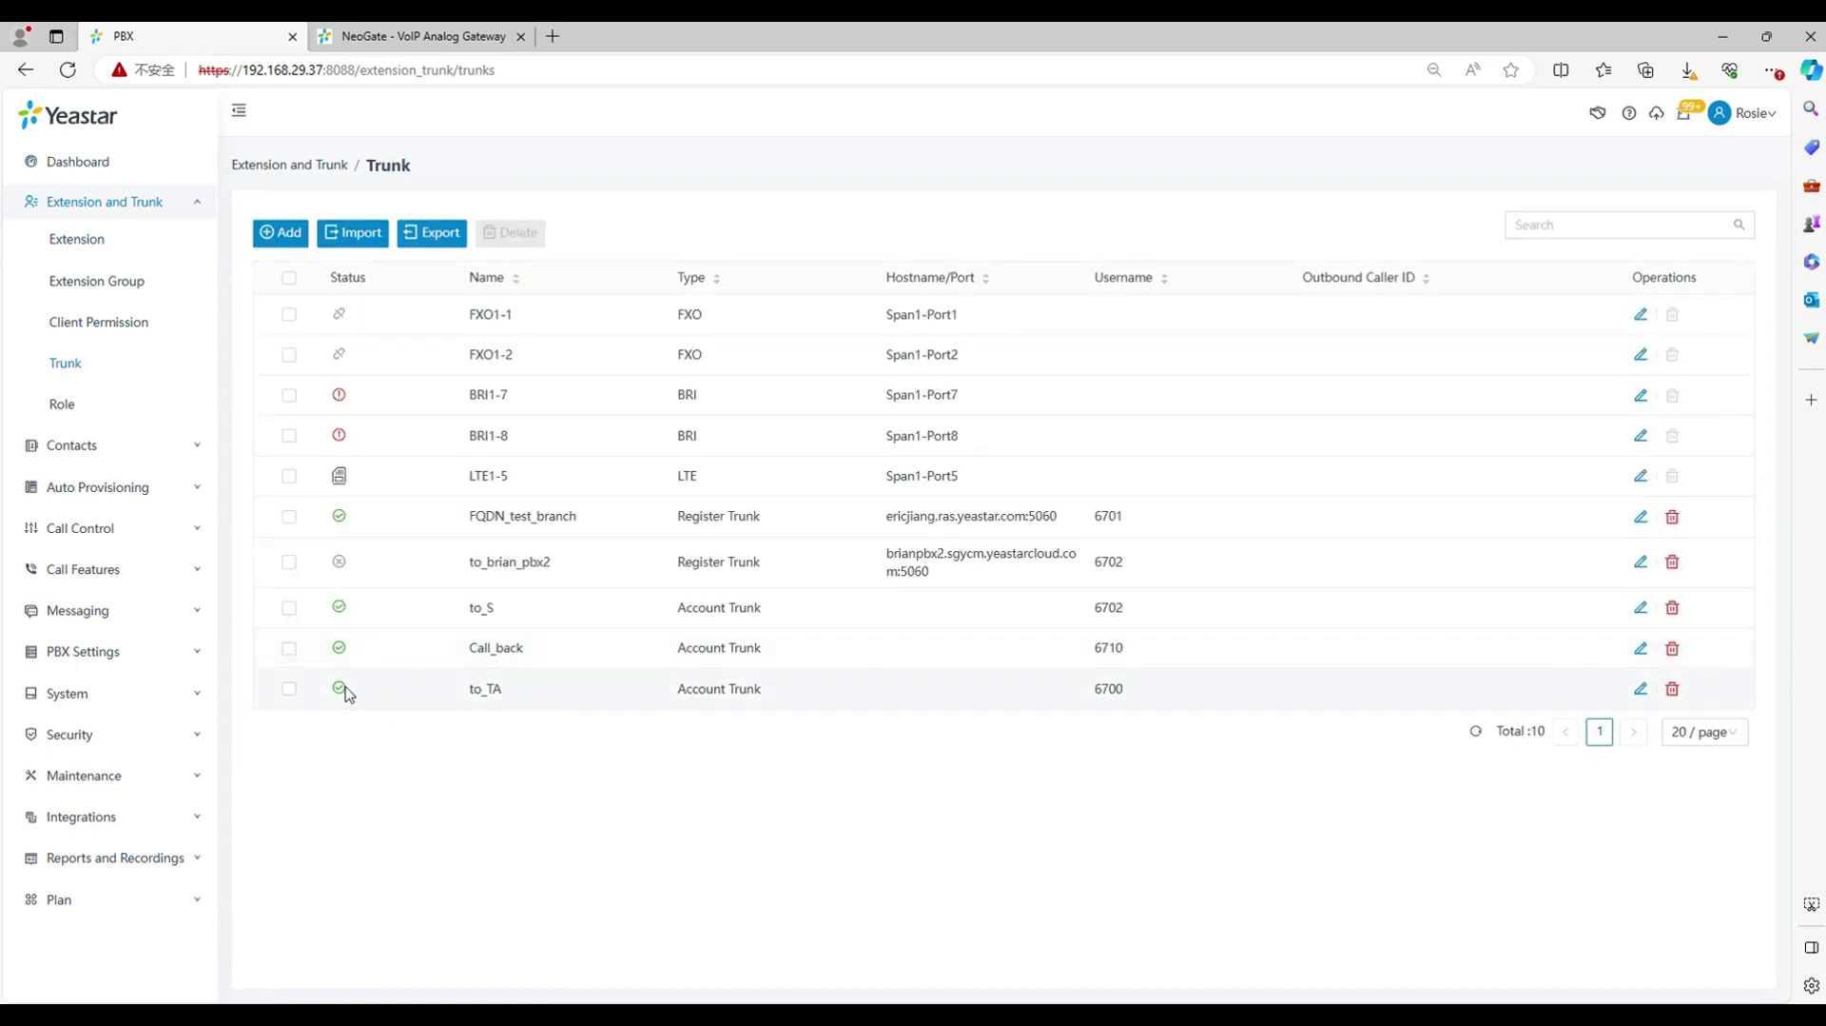
mouse_move(341, 692)
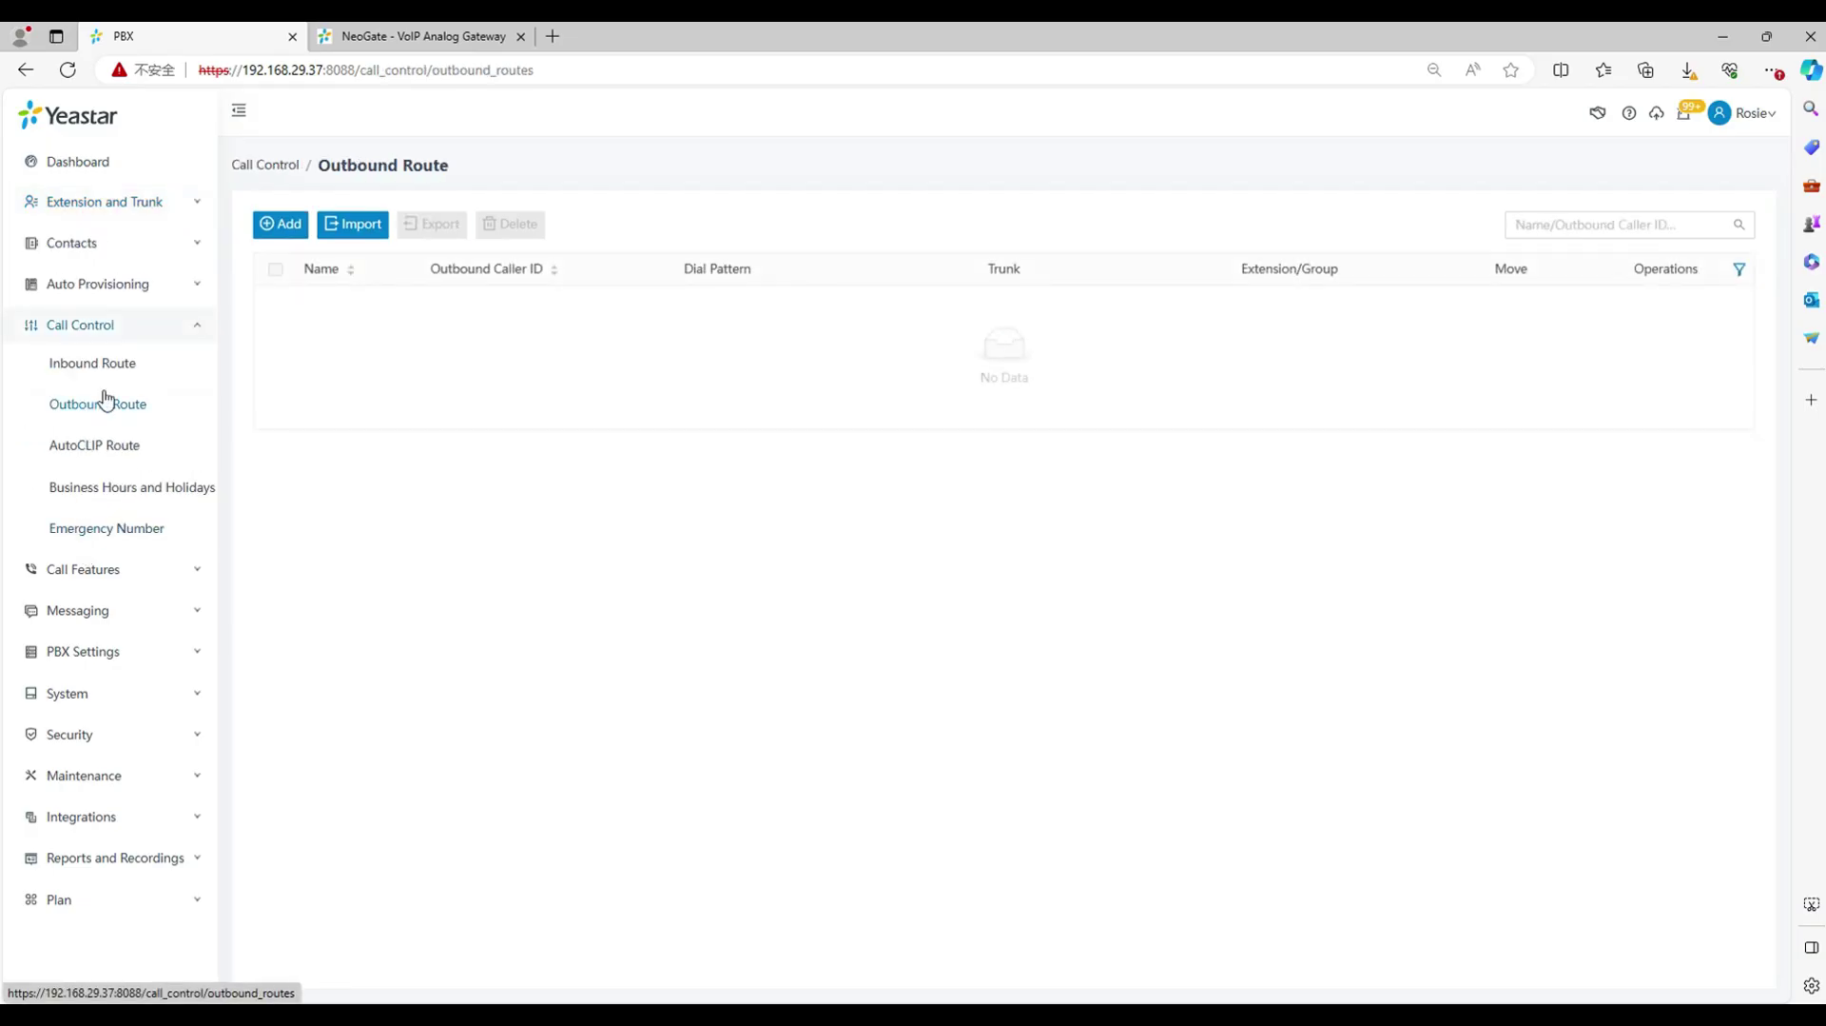
Start a new PBX outbound route named to_TA and select the to_TA account trunk for it
click(283, 225)
click(377, 299)
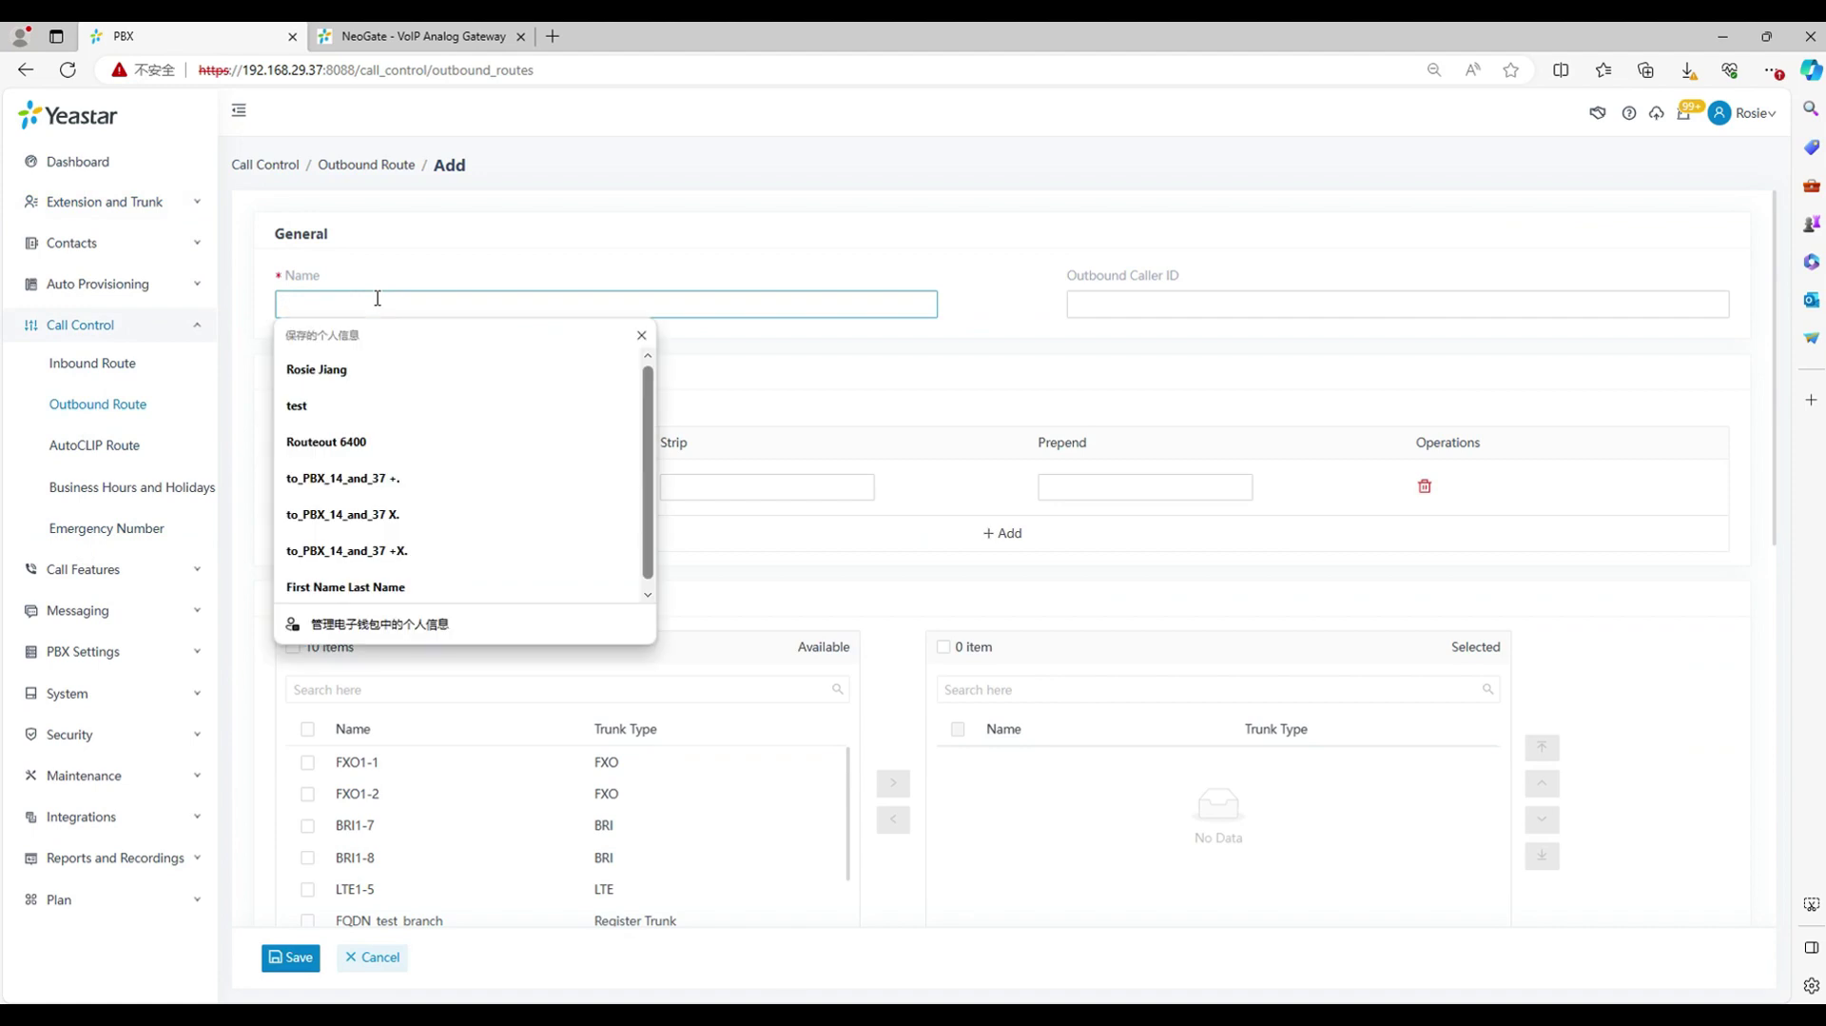
text(to_TA)
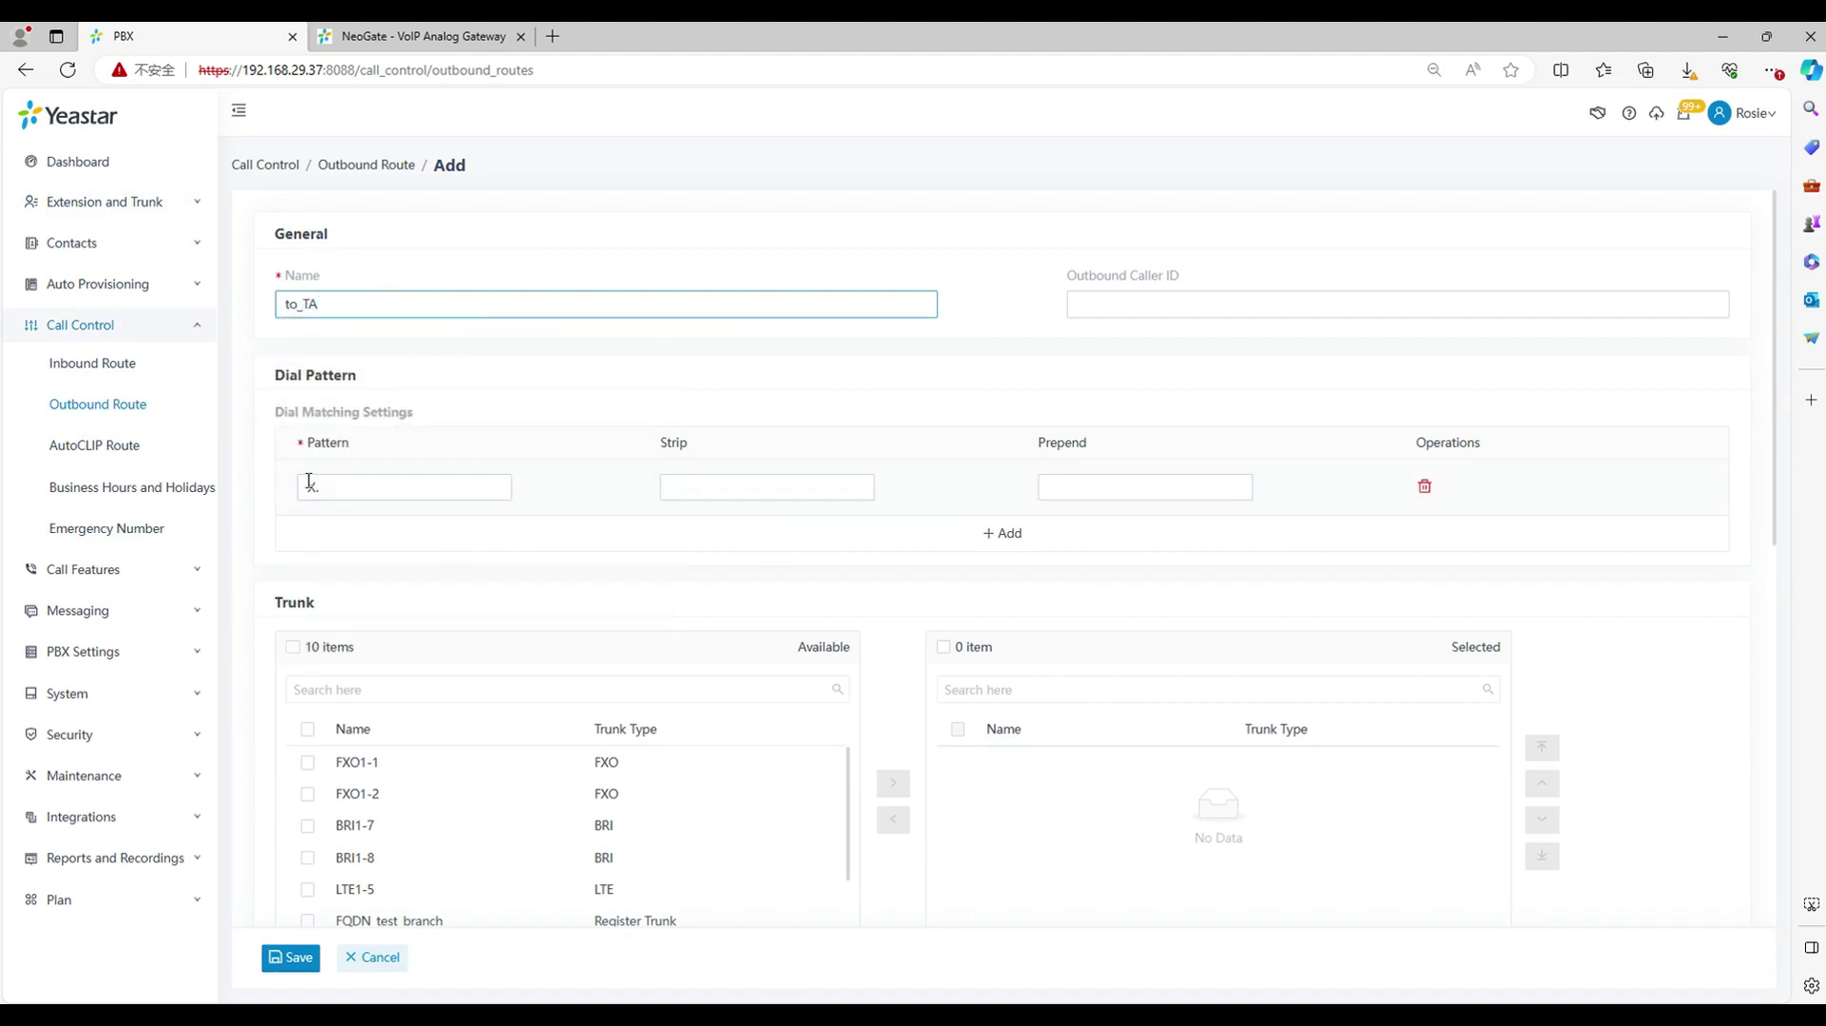
scroll(314, 480, down, 6)
scroll(476, 400, up, 3)
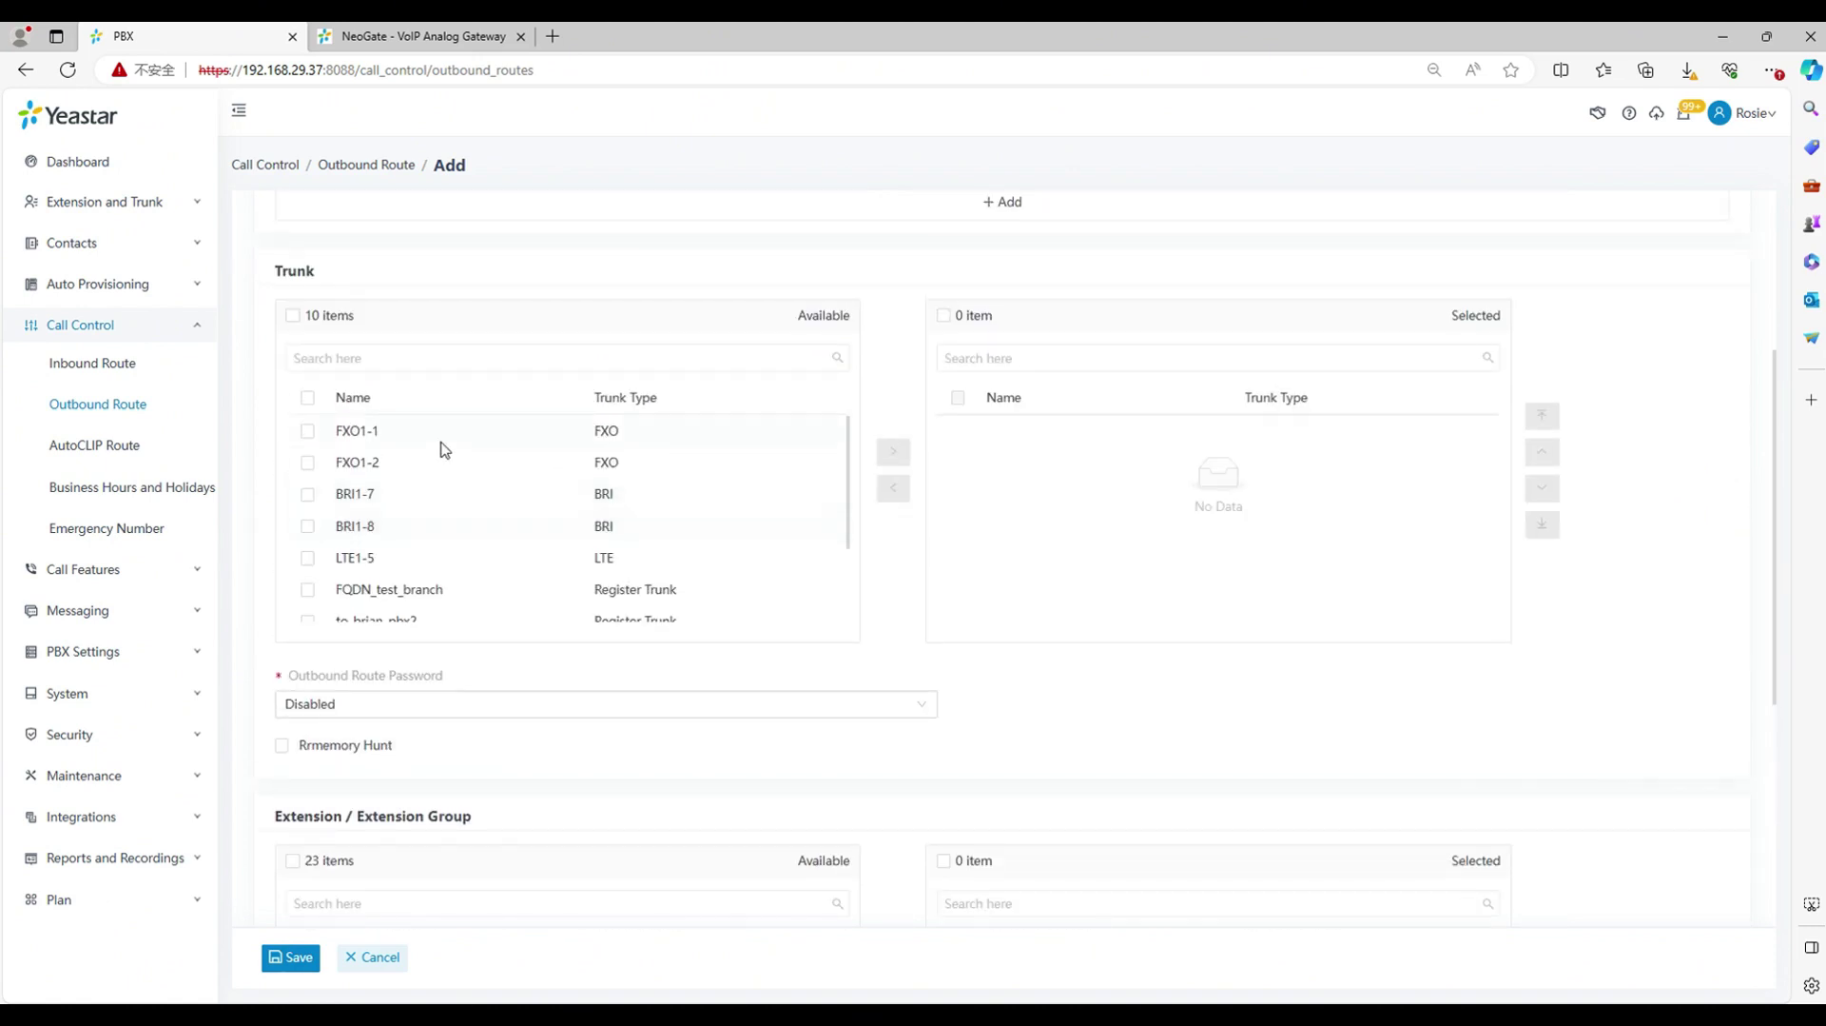
scroll(428, 475, down, 2)
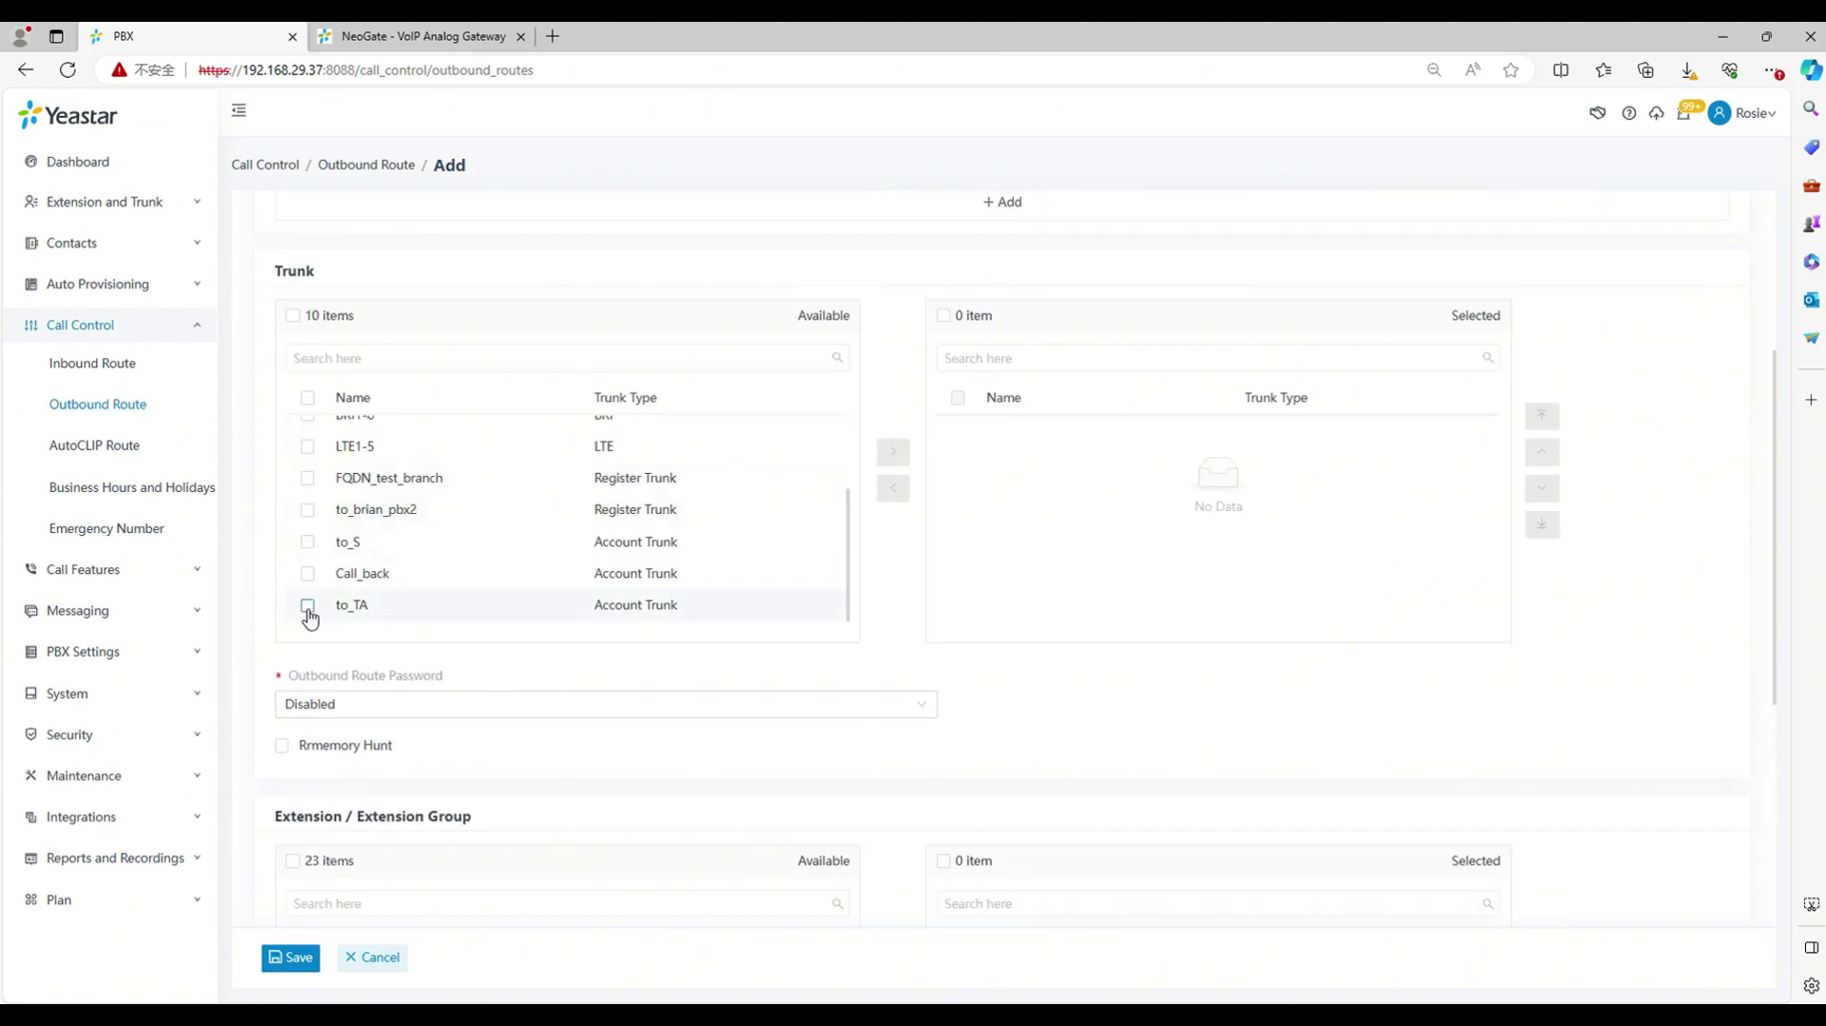
click(307, 606)
click(893, 453)
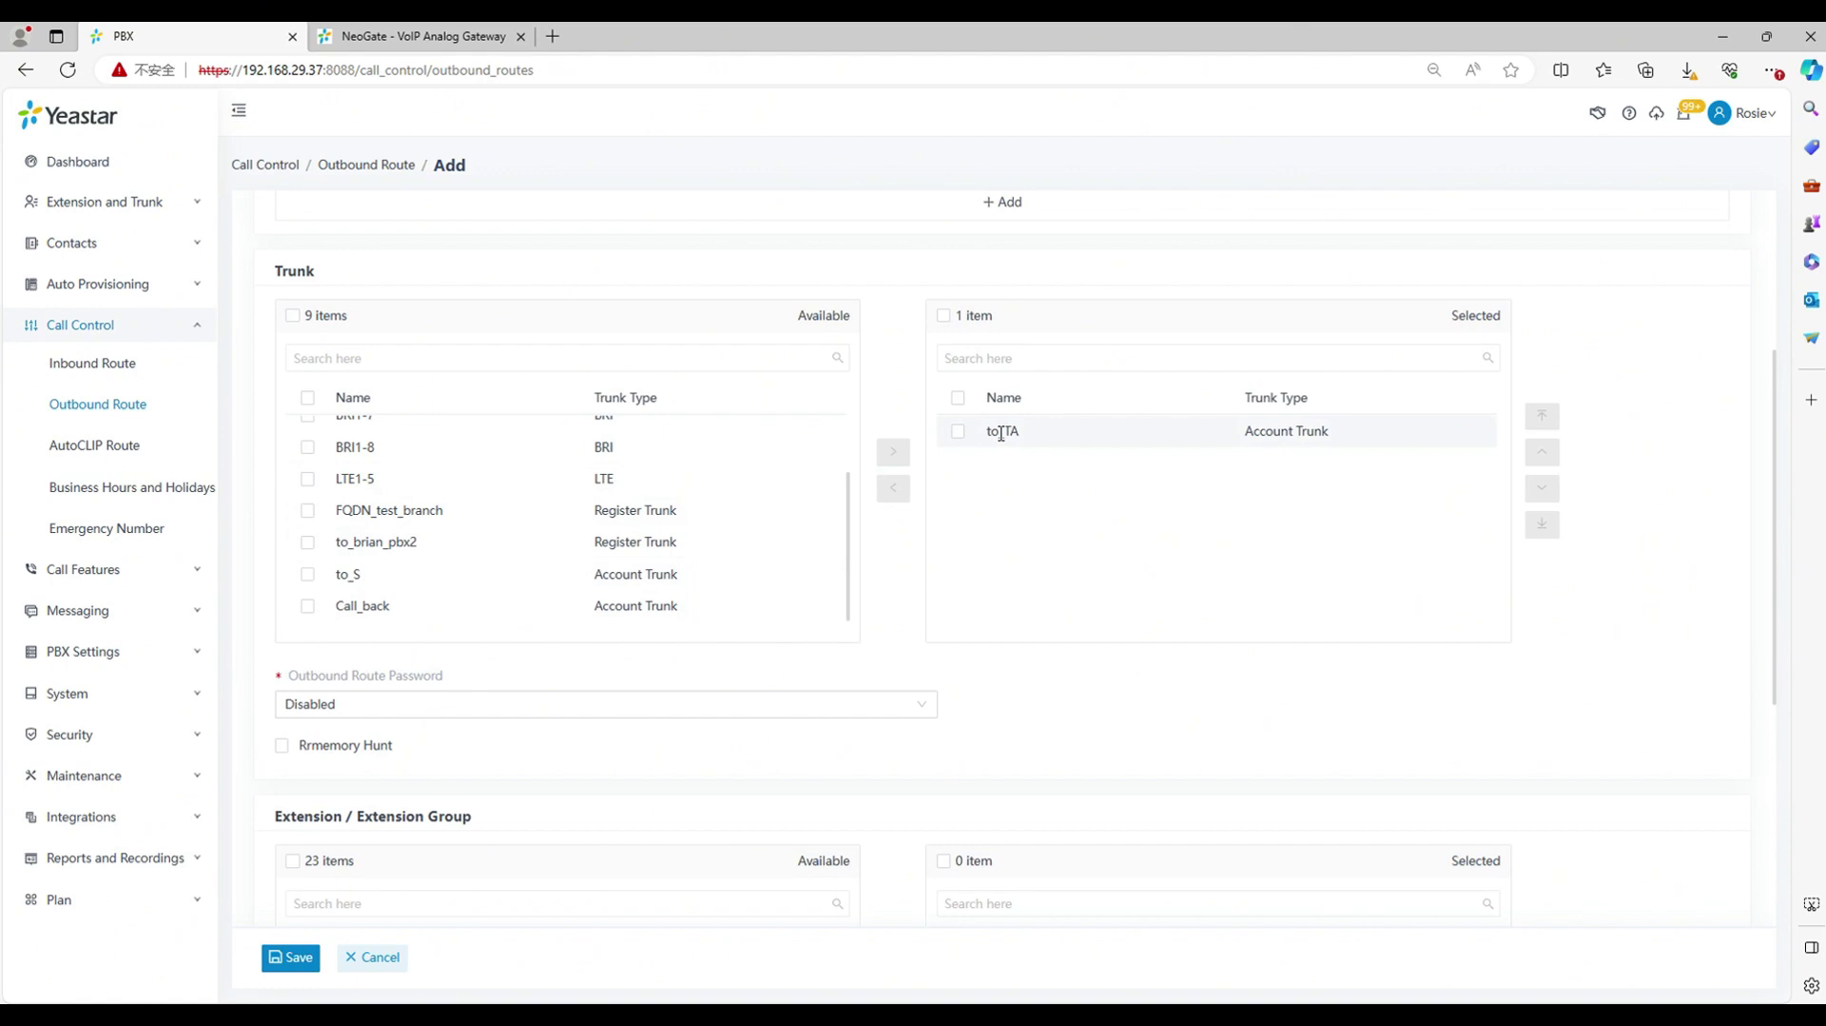
Allow the Default_All_Extensions group to use the outbound route, save the route and apply the changes
scroll(666, 559, down, 5)
scroll(391, 583, down, 1)
scroll(391, 590, up, 1)
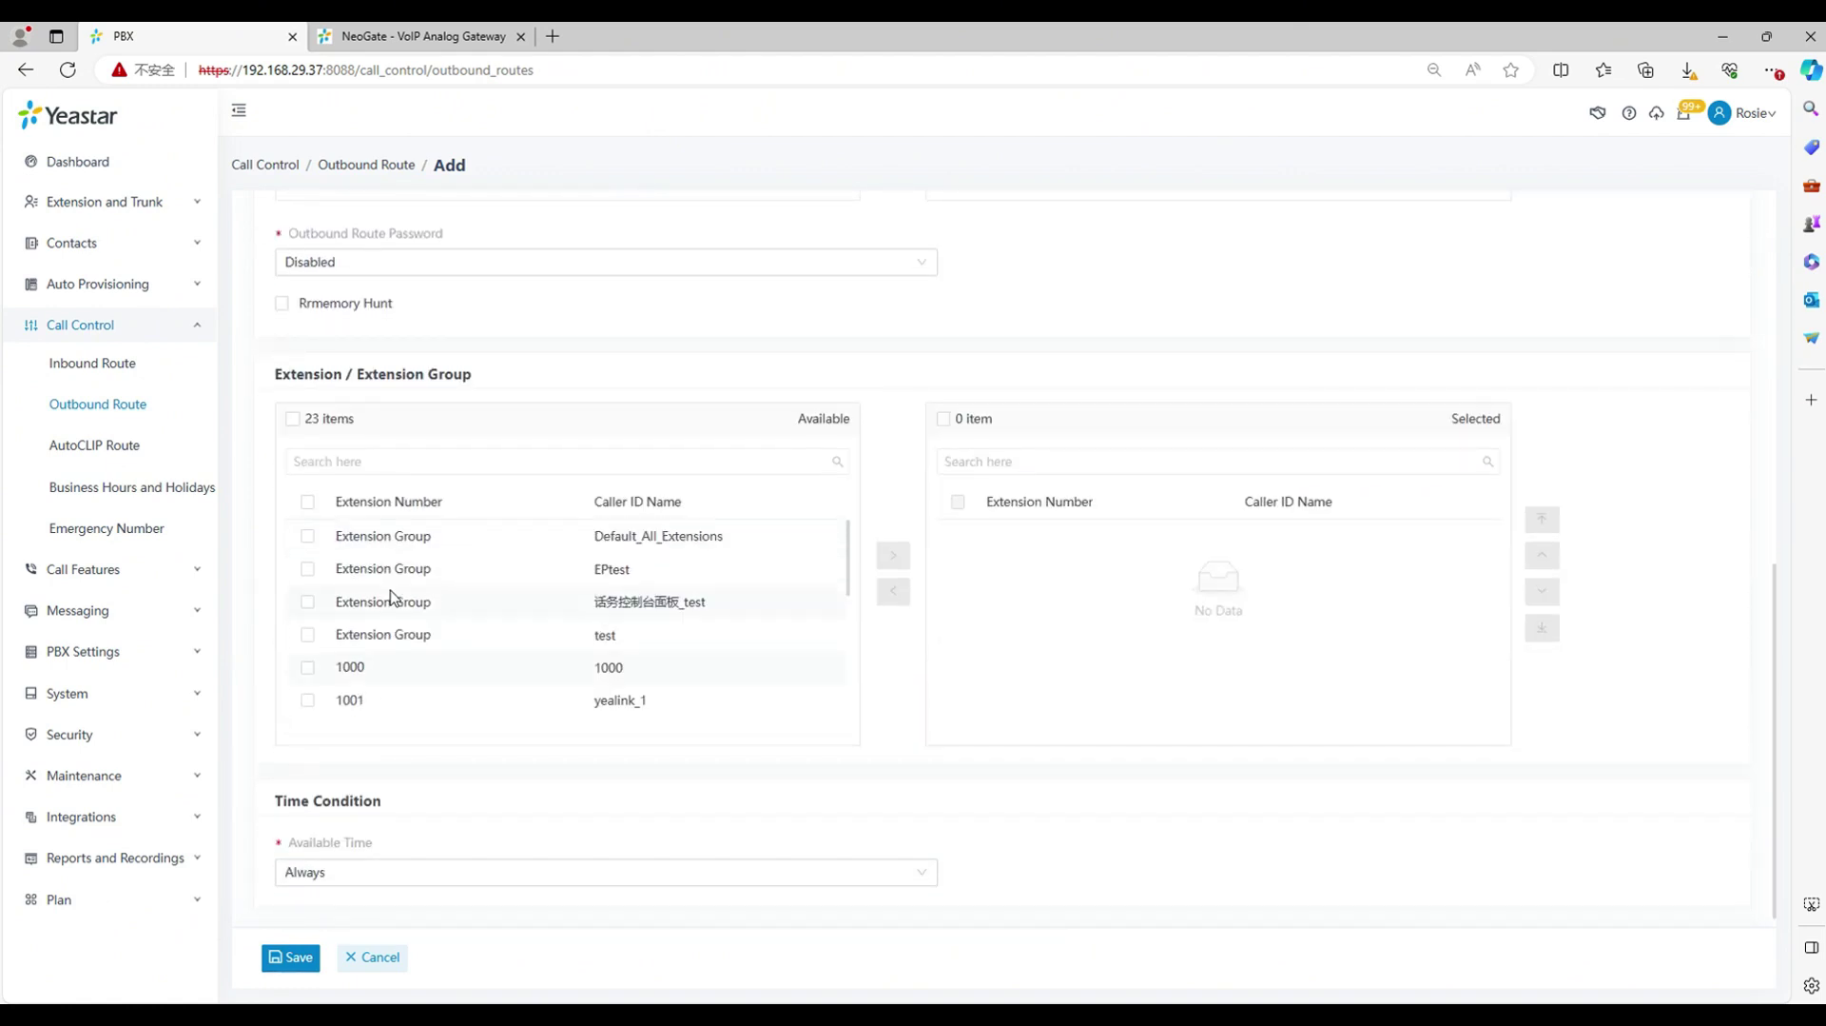
click(323, 542)
click(893, 554)
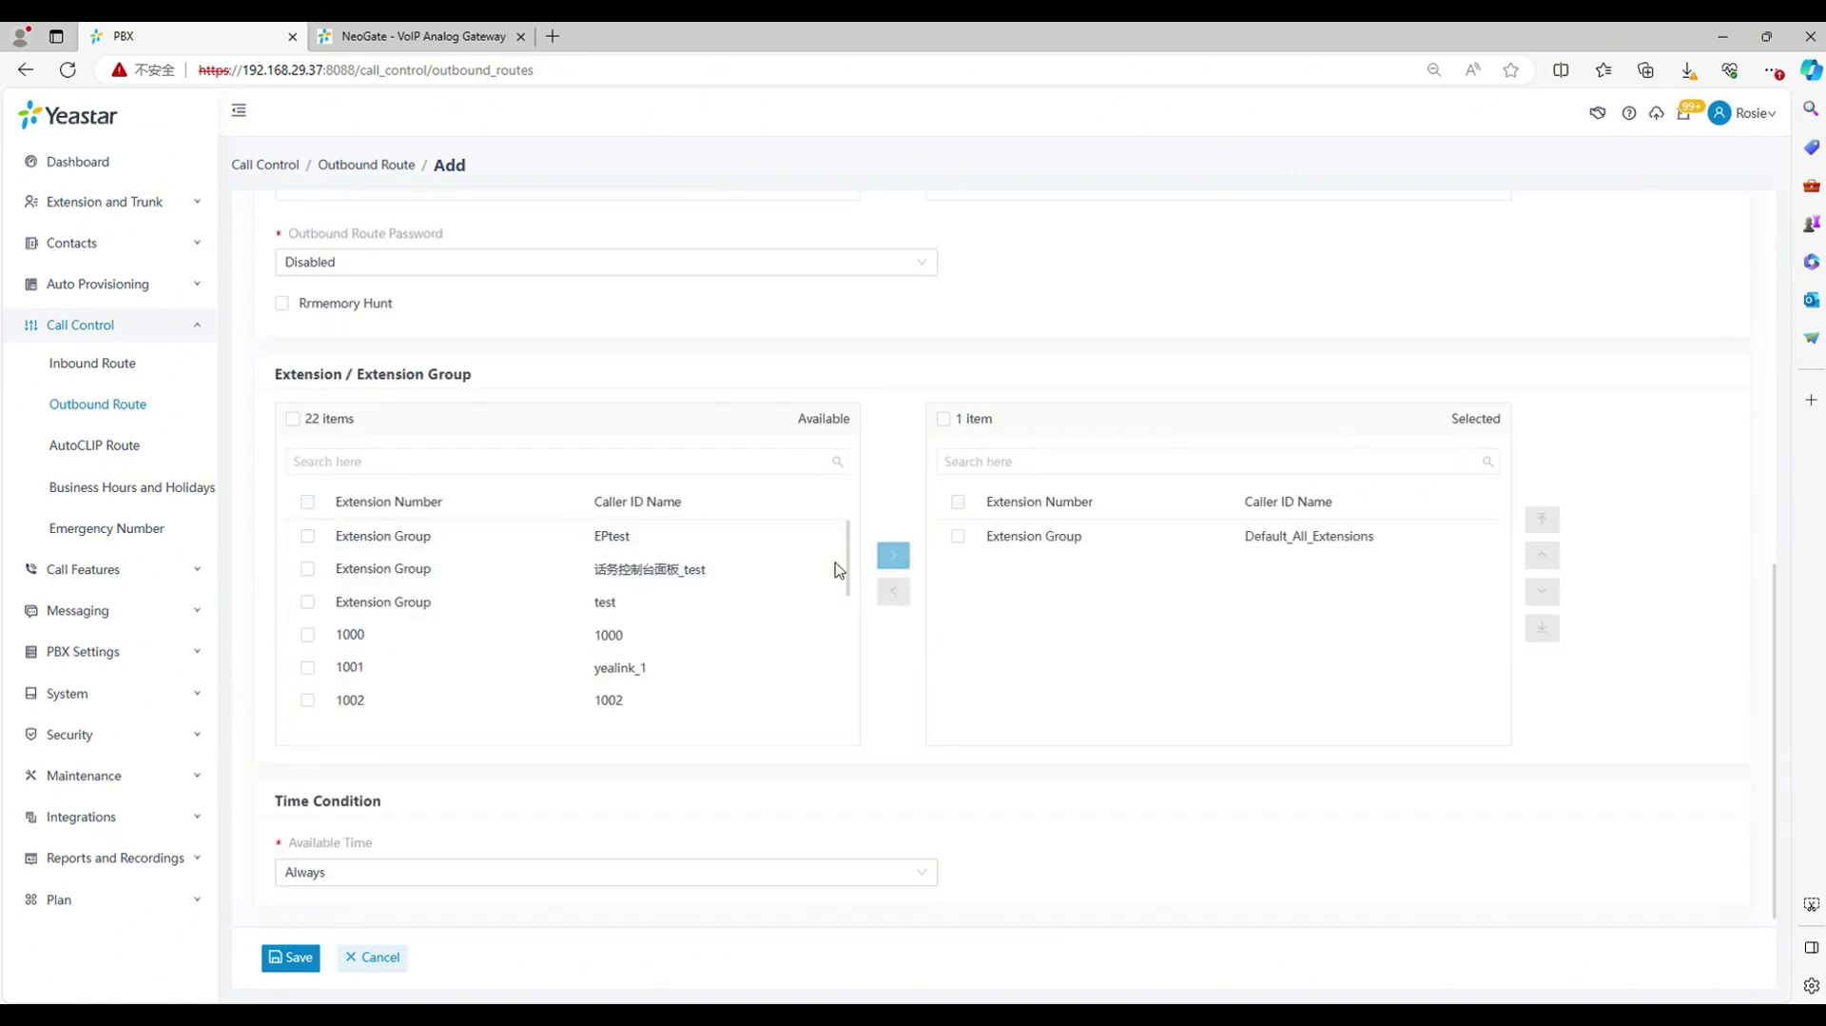
scroll(780, 666, down, 1)
click(283, 947)
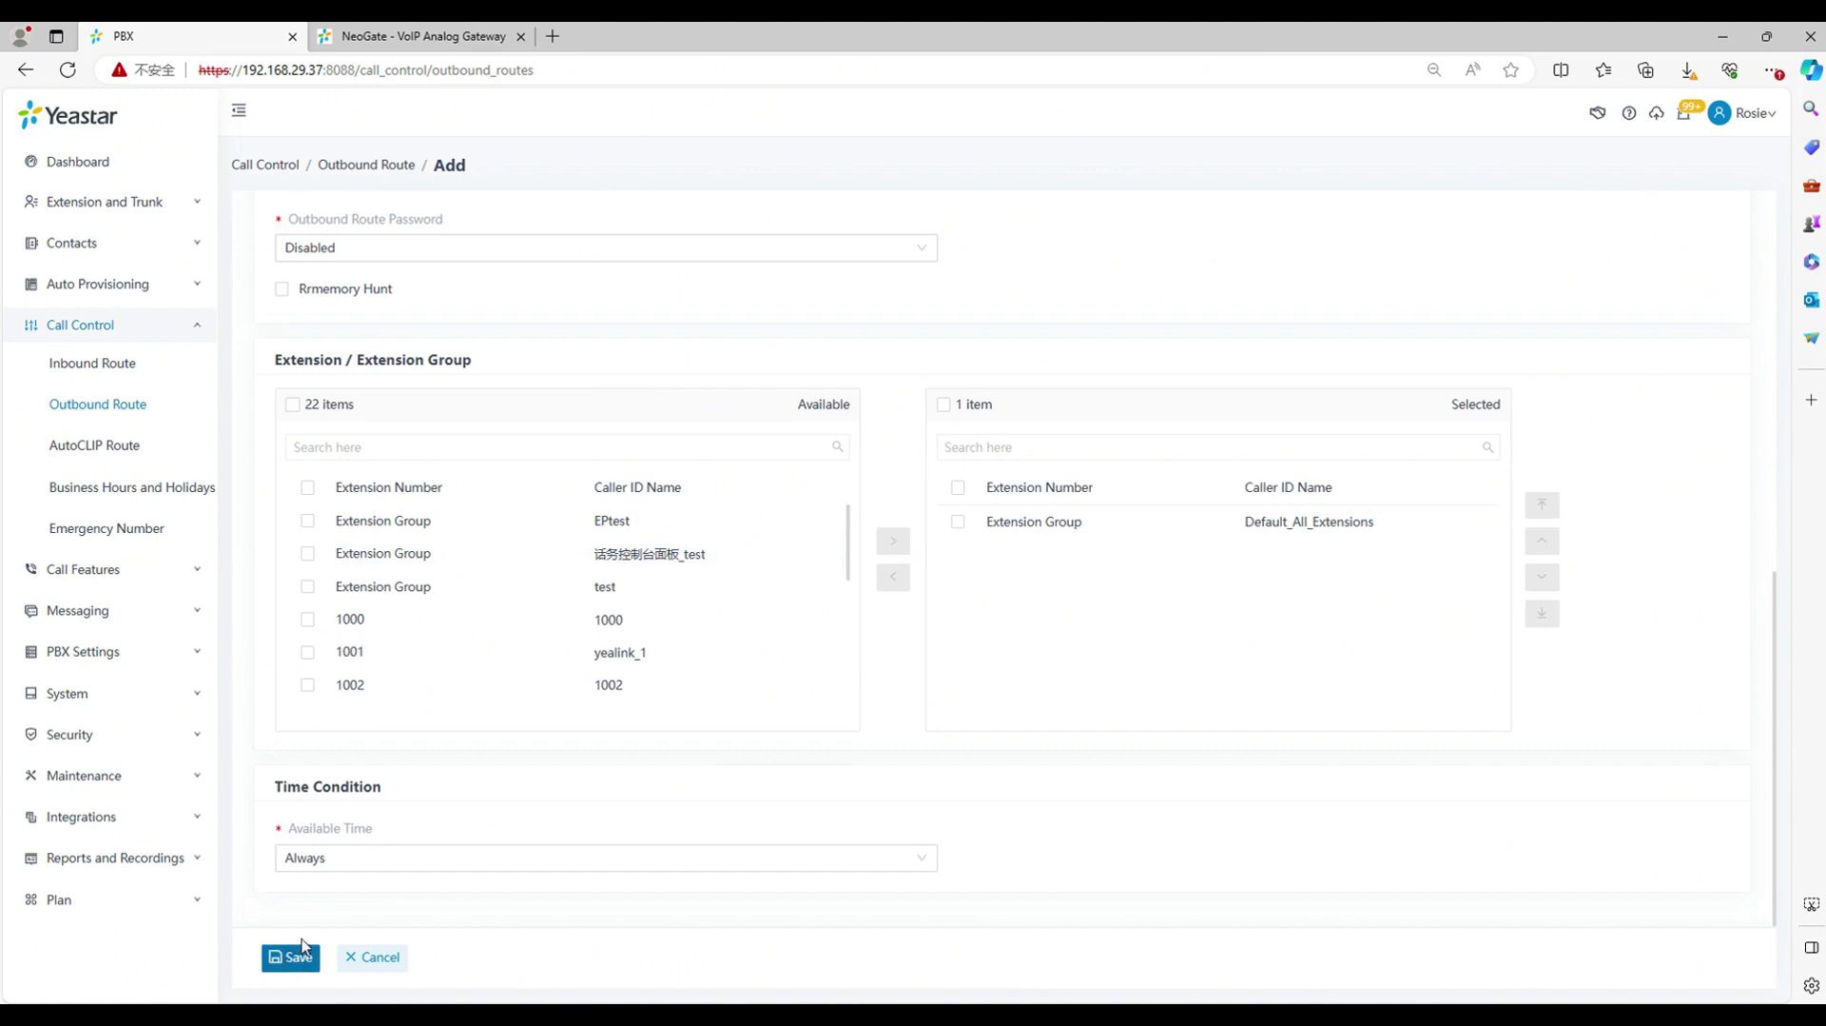
click(1542, 121)
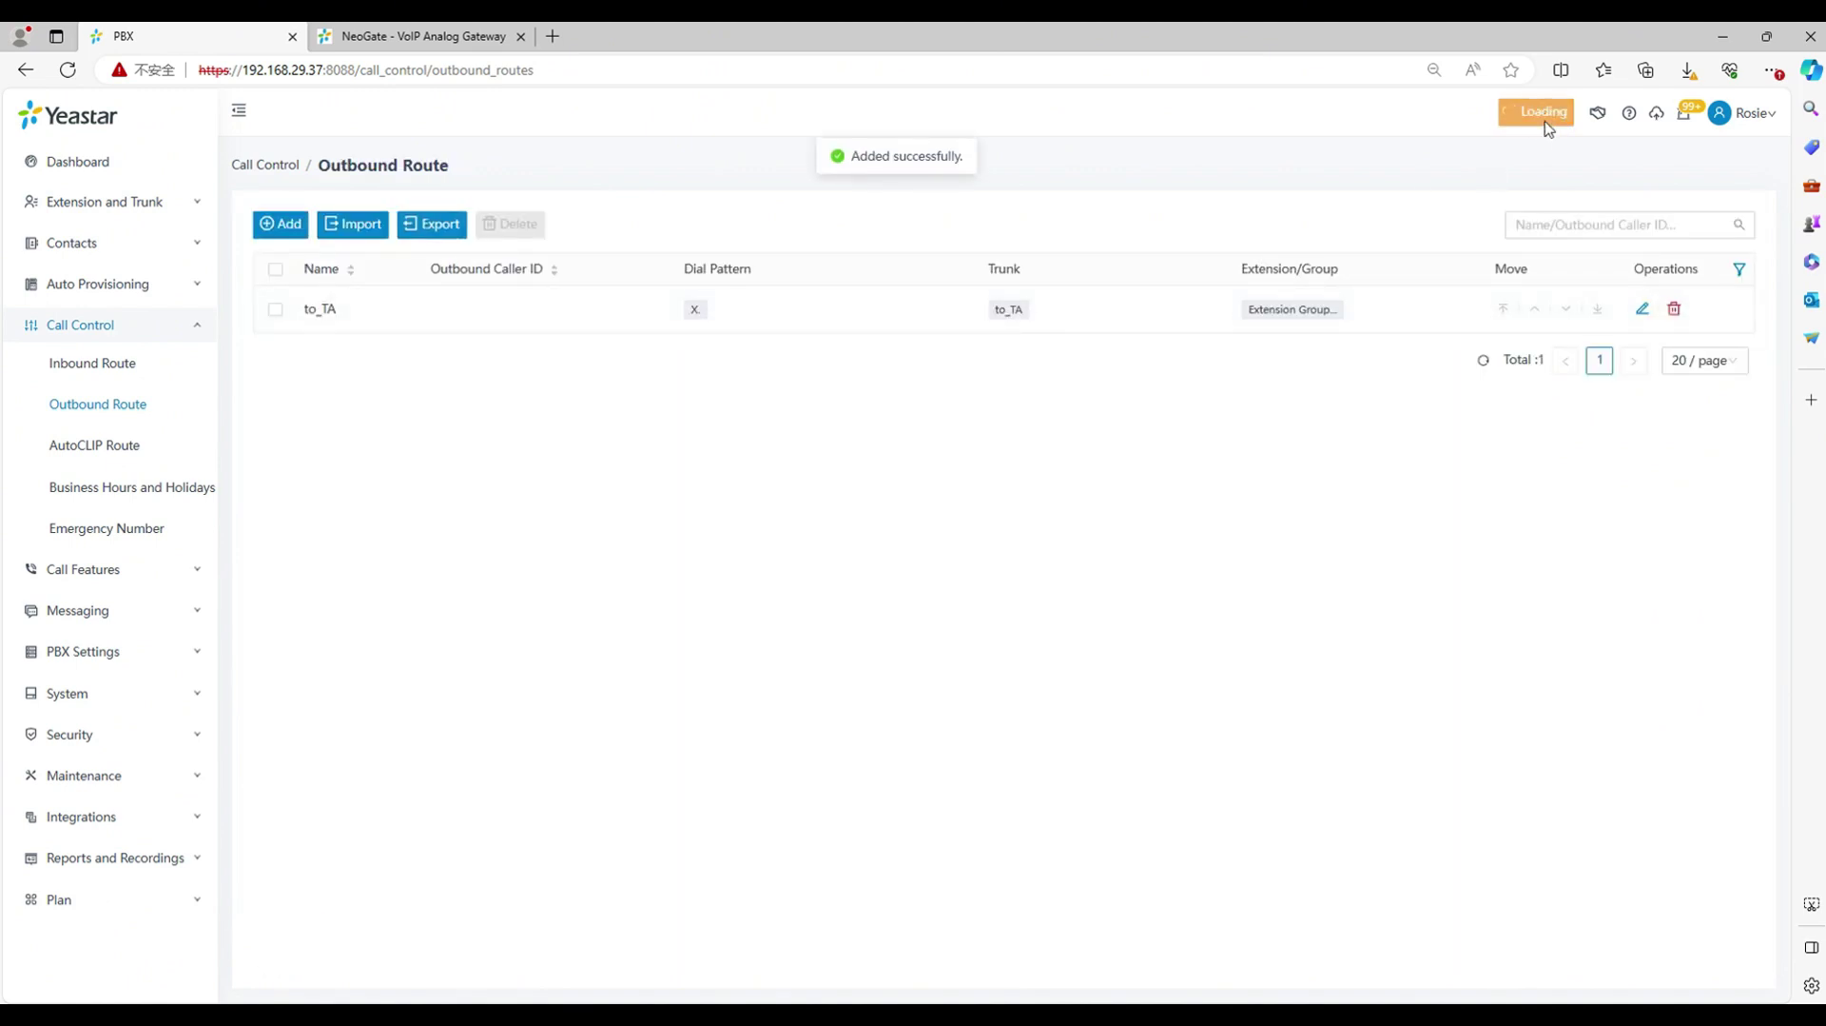
Switch to the NeoGate gateway and start a new port group named default
click(434, 44)
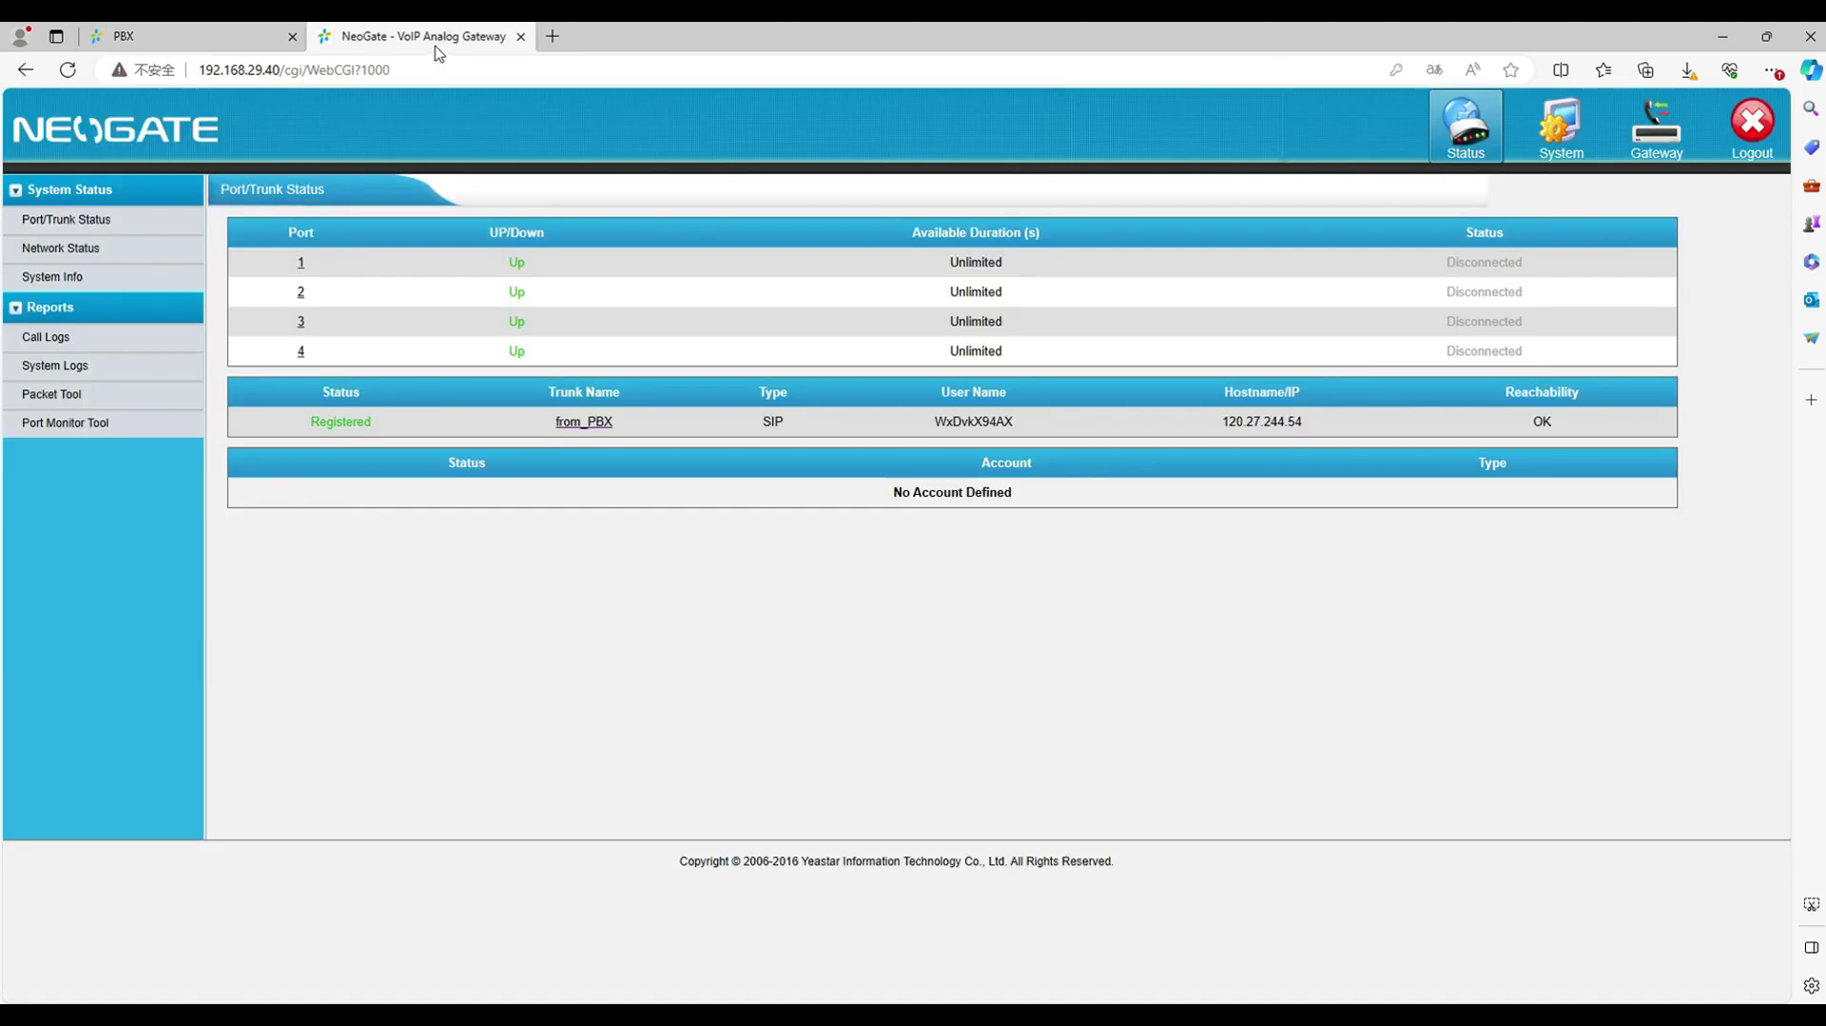
click(1656, 129)
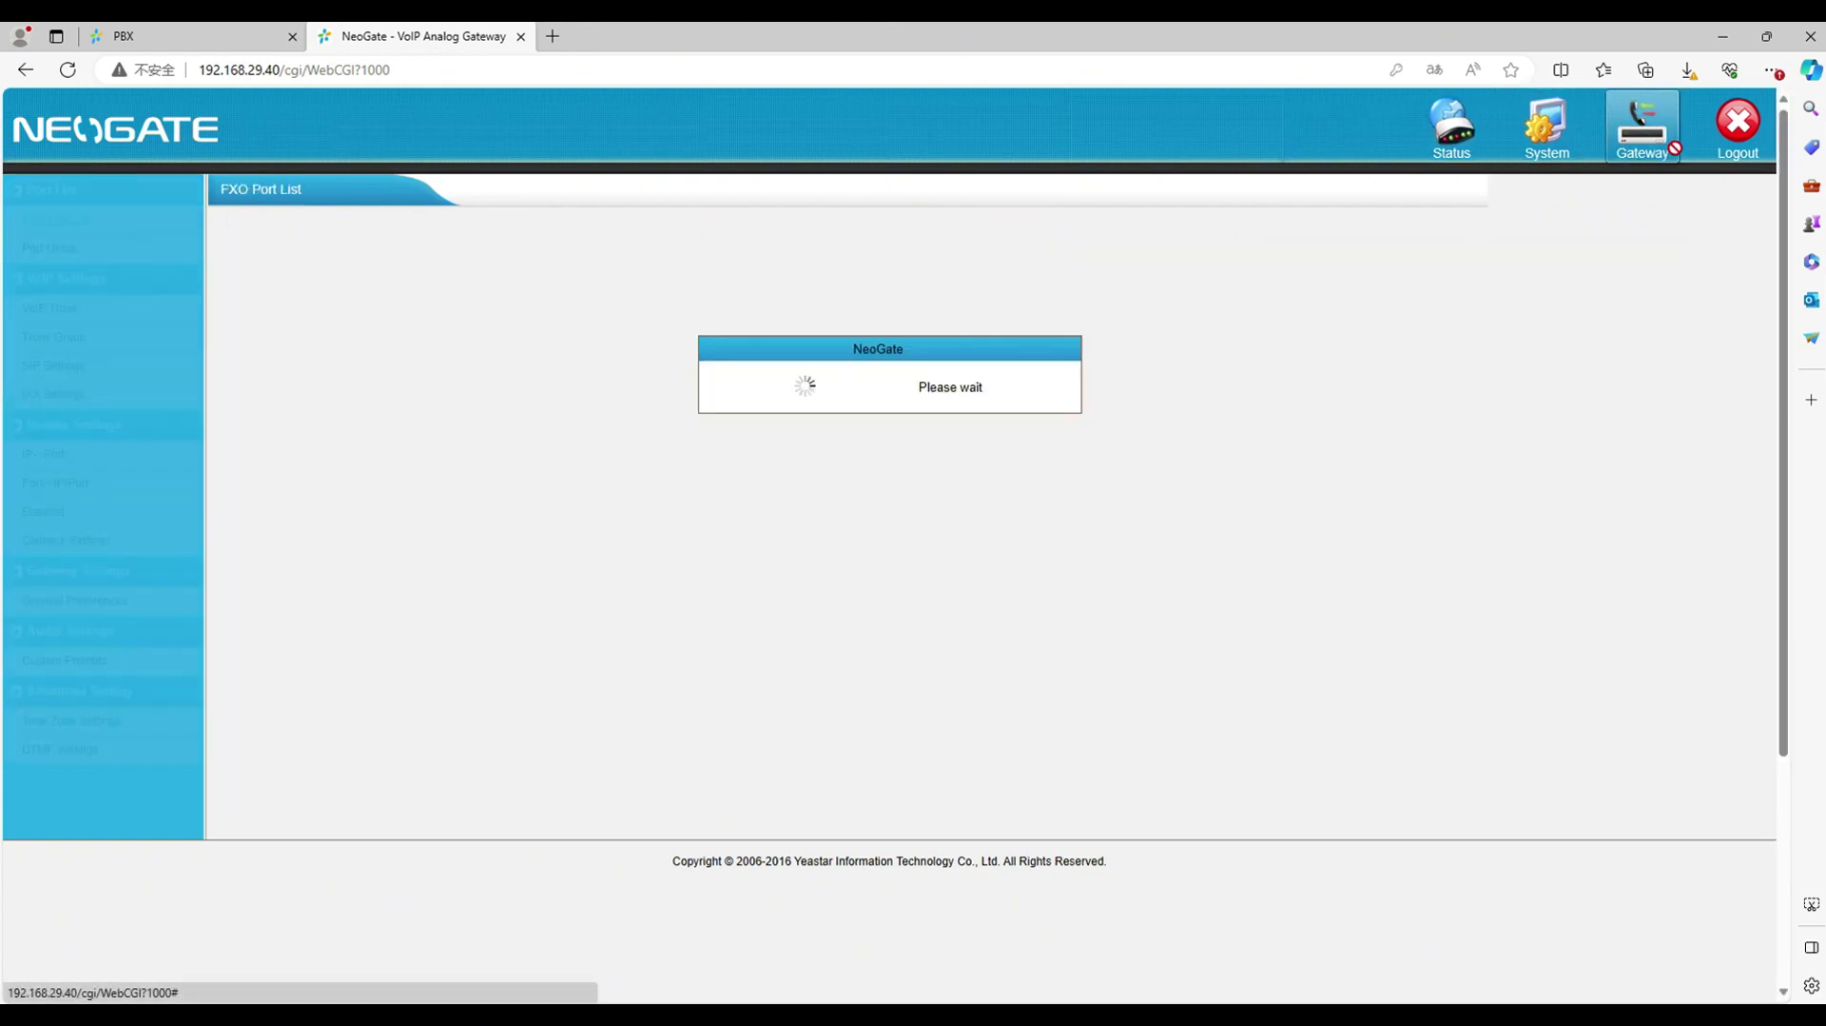
click(63, 248)
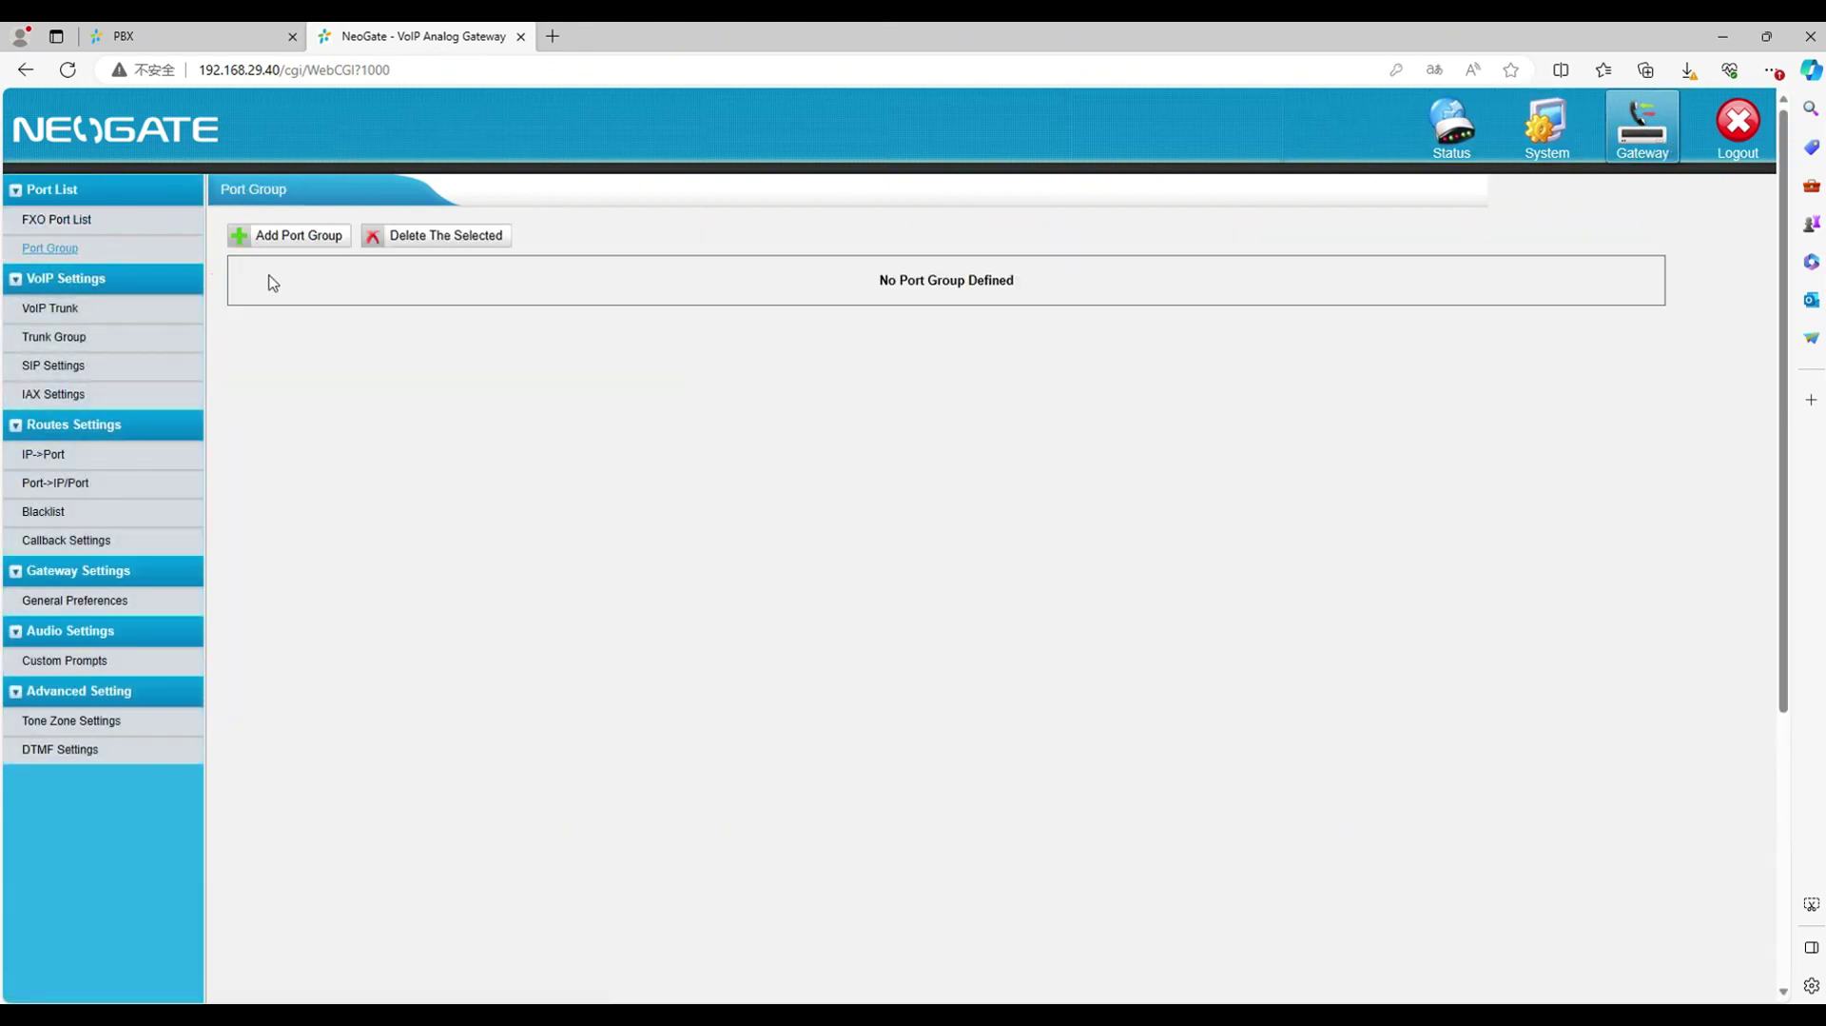
click(297, 238)
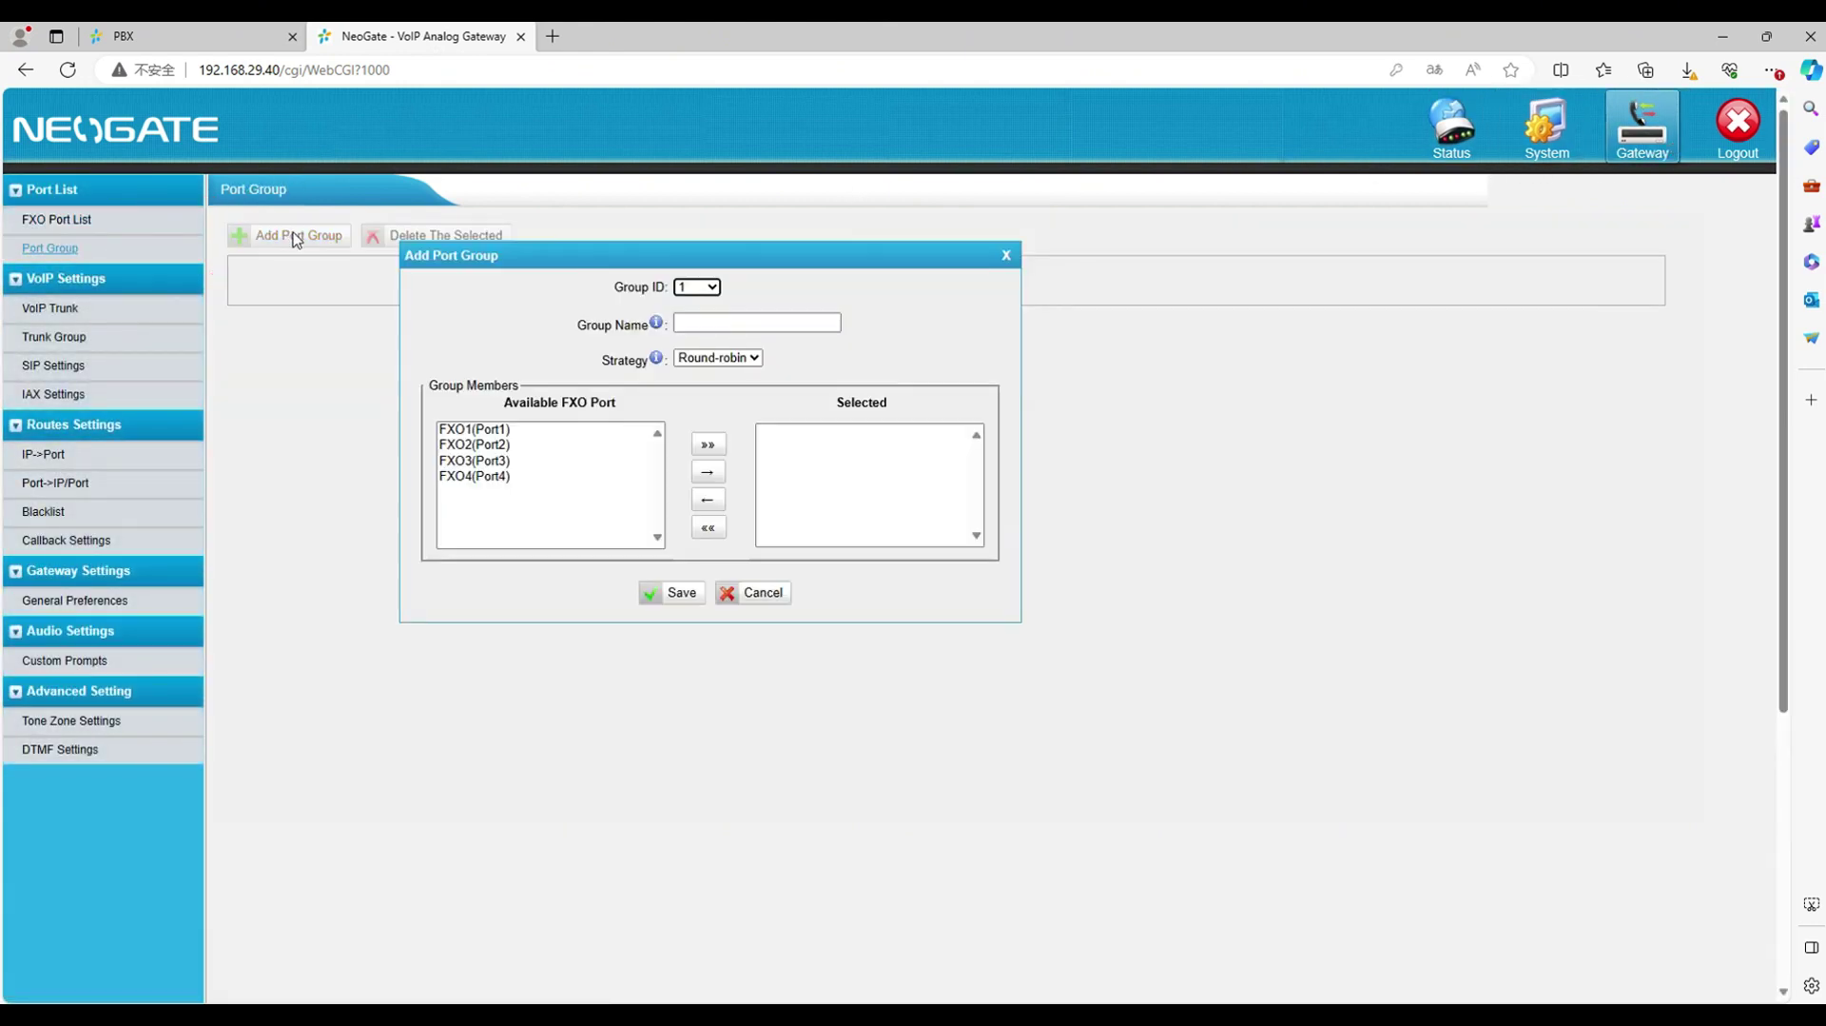
click(748, 321)
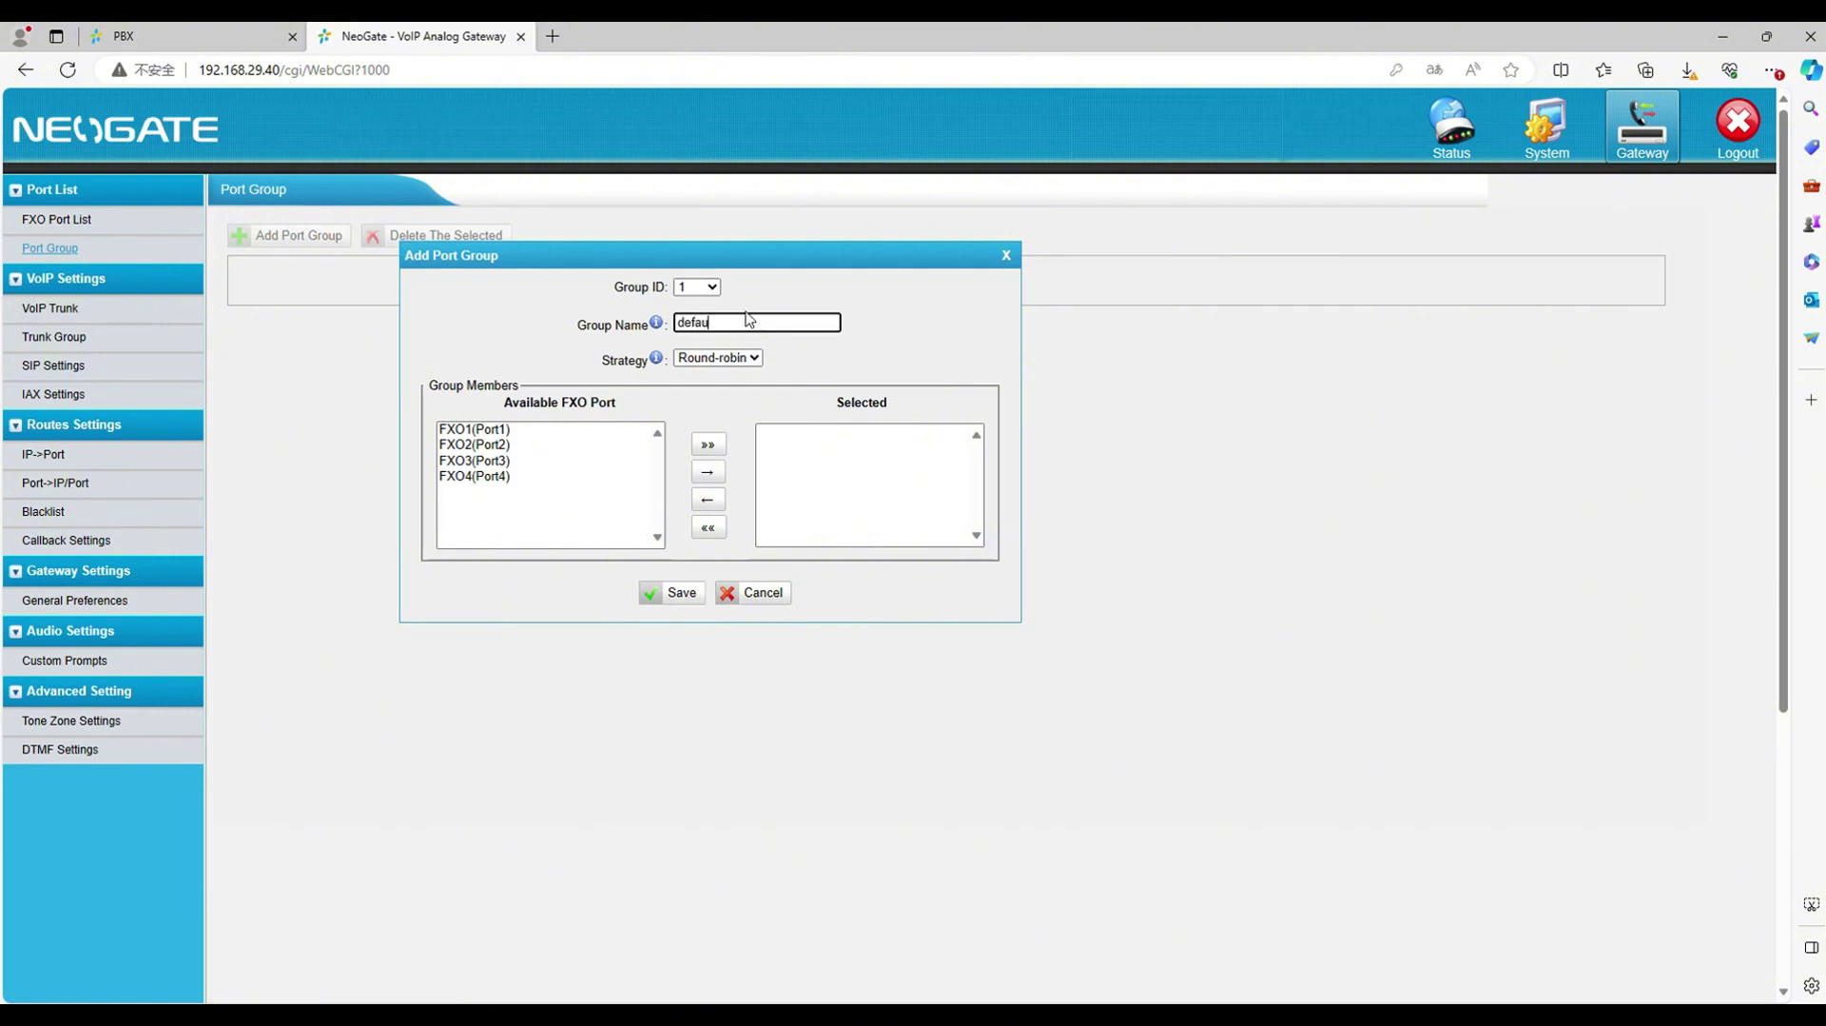
Add ports FXO1, FXO2, FXO3 and FXO4 to the port group, save it and apply the changes
click(515, 430)
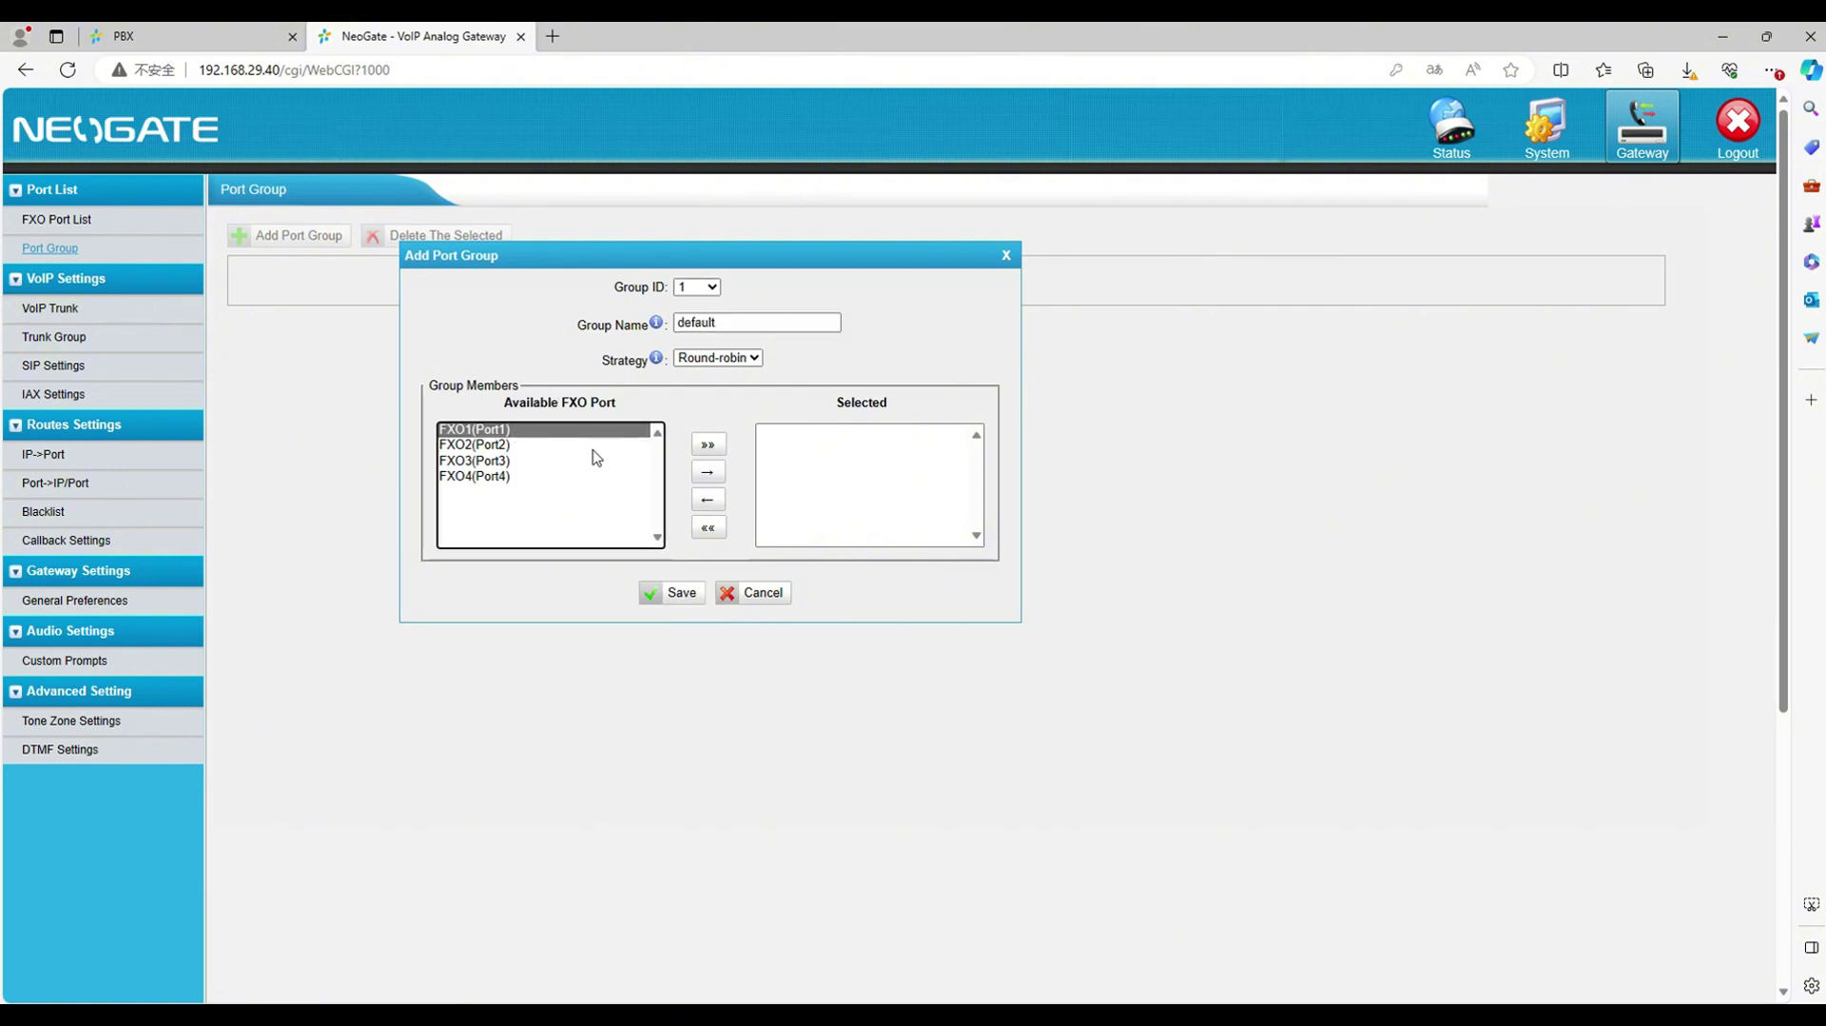
click(707, 472)
click(480, 431)
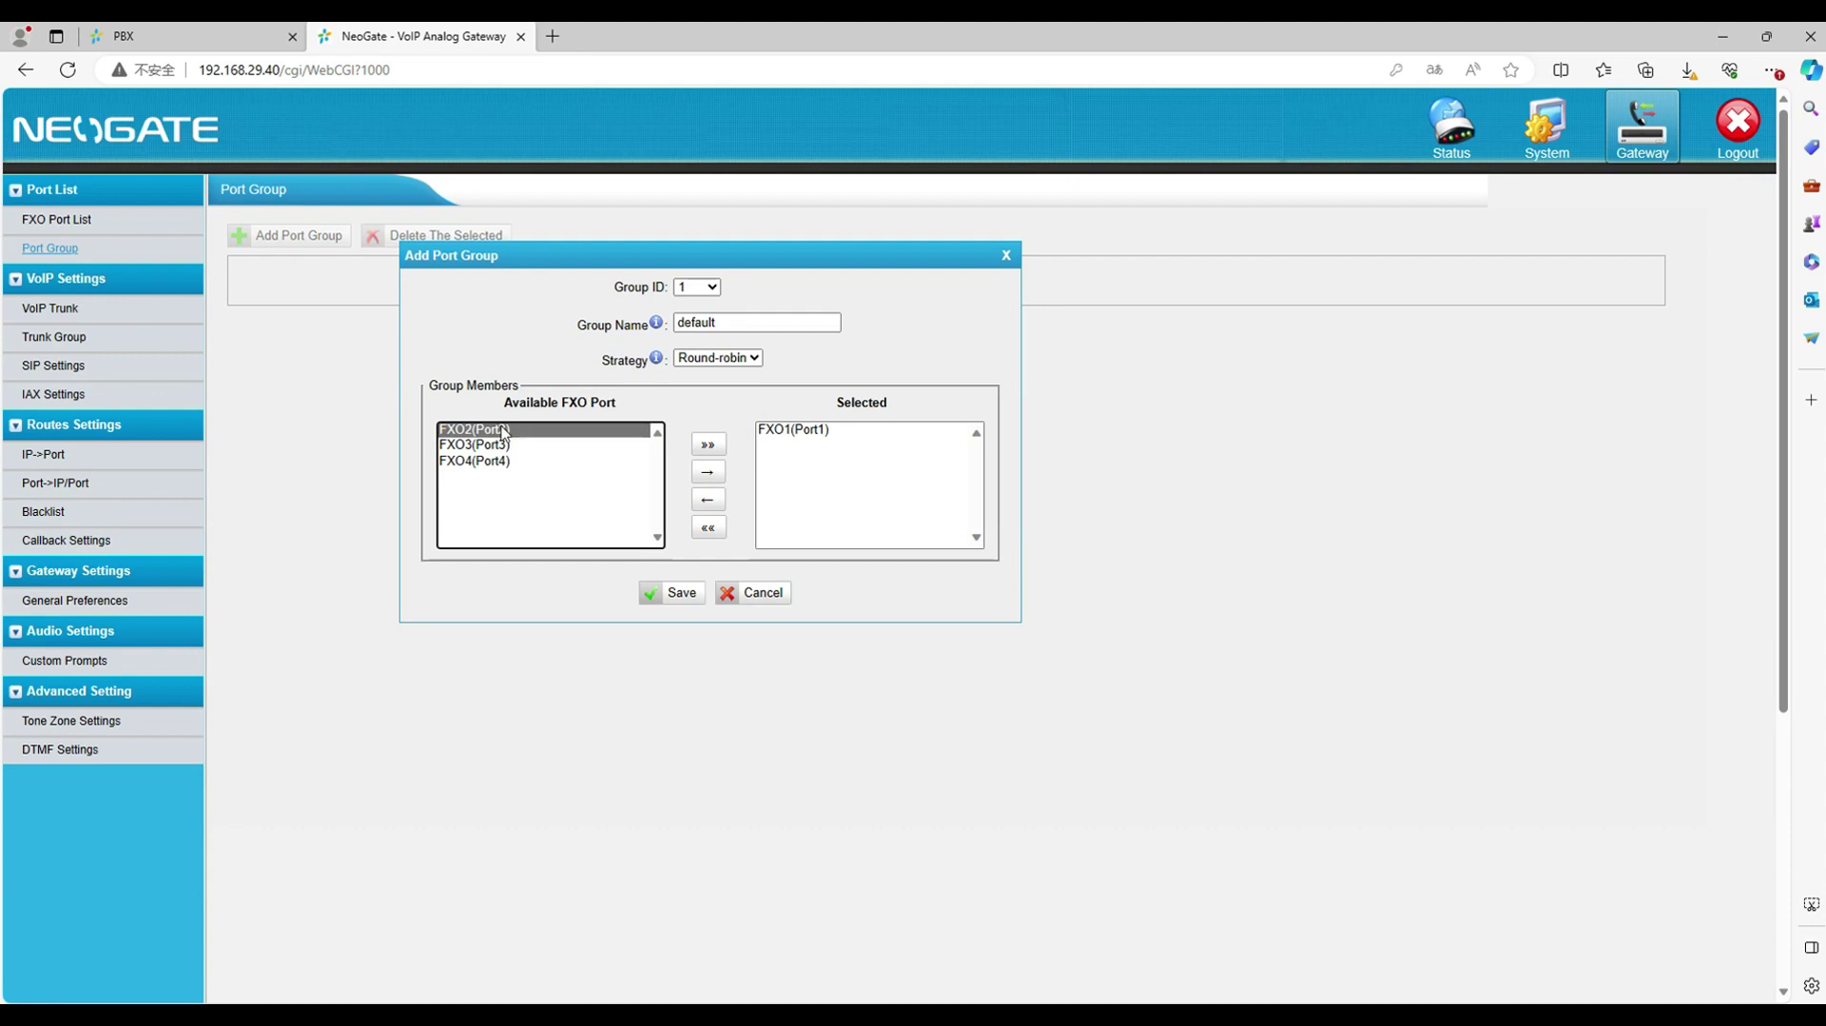
click(707, 473)
click(487, 431)
click(706, 472)
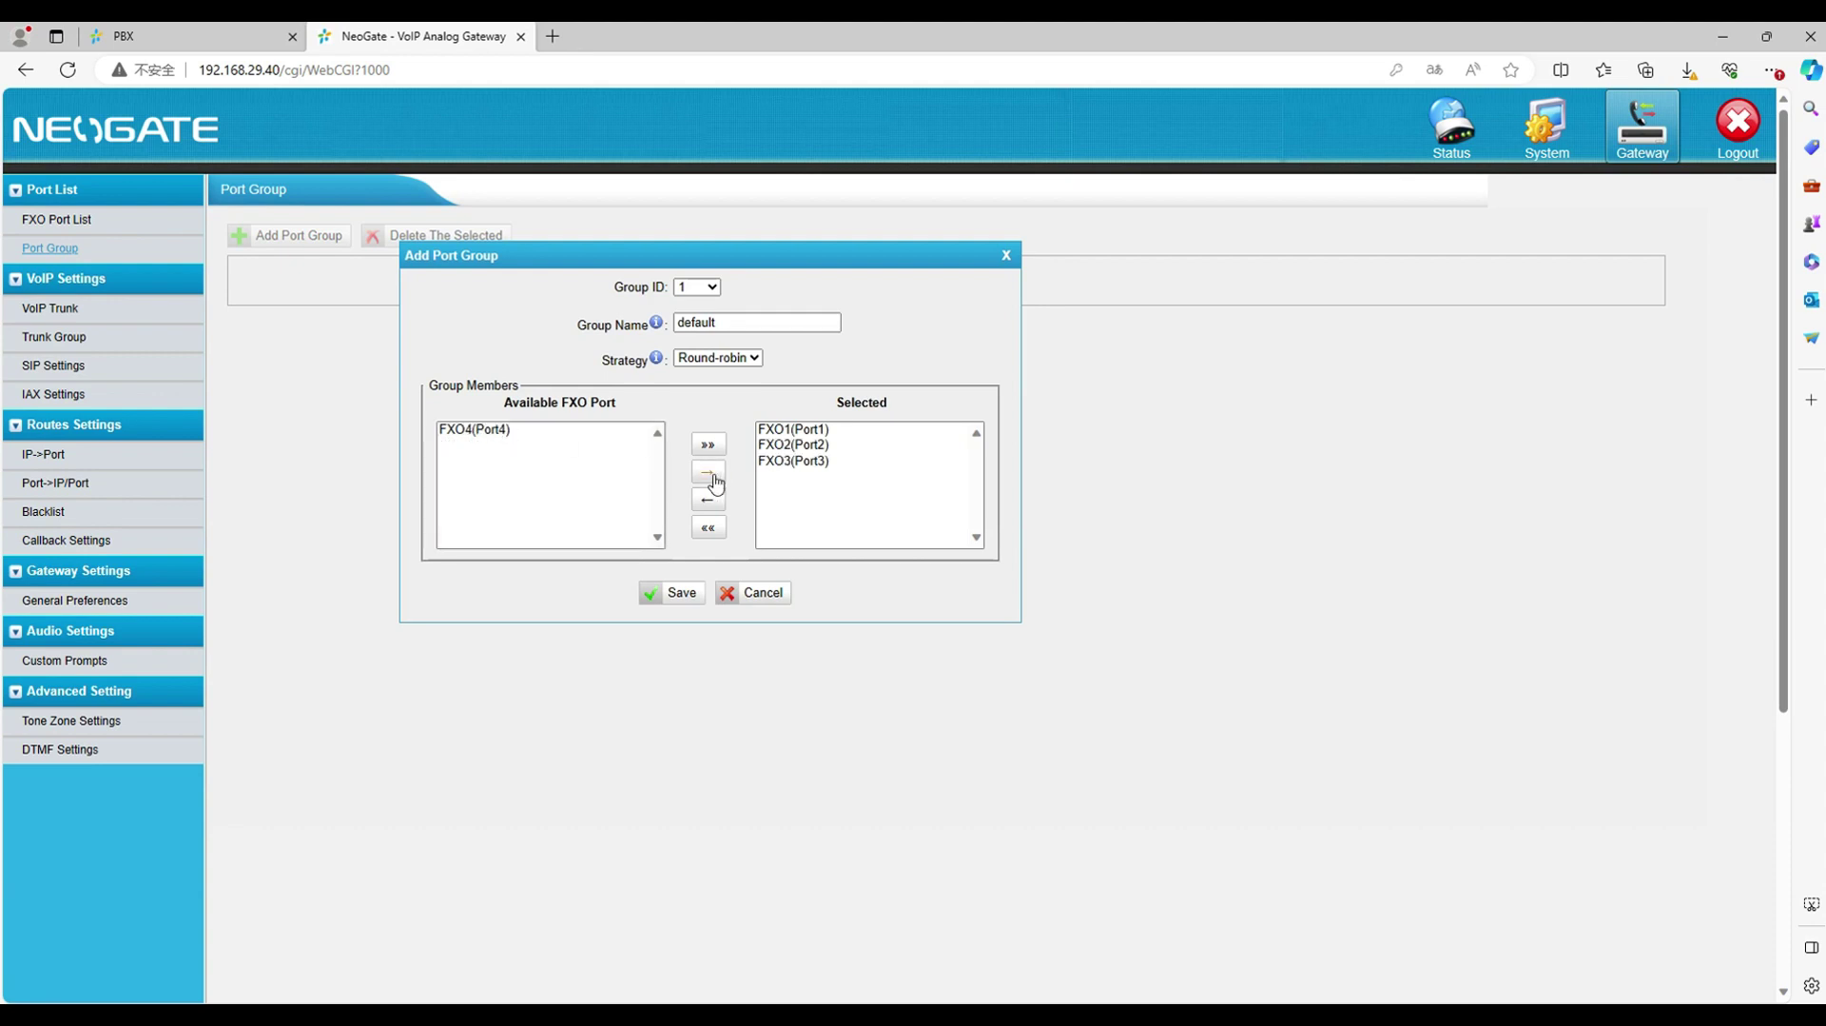
click(499, 444)
click(707, 473)
click(675, 593)
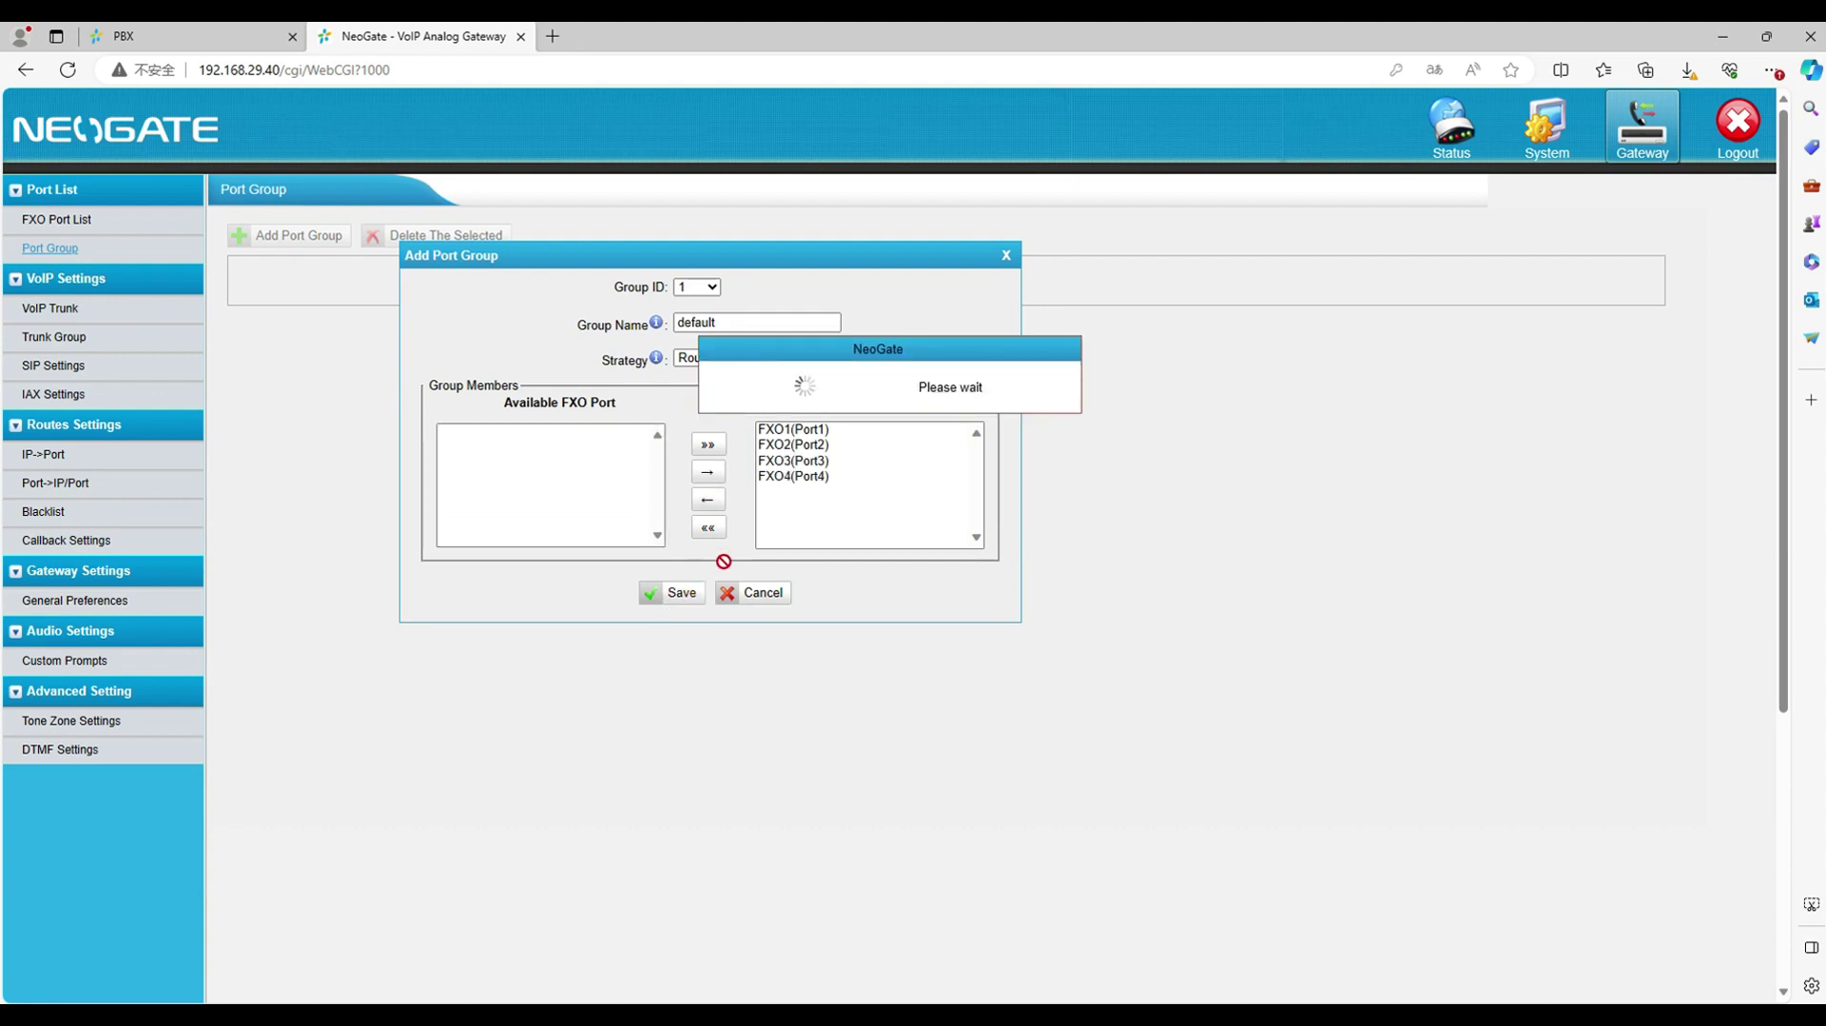
click(1656, 190)
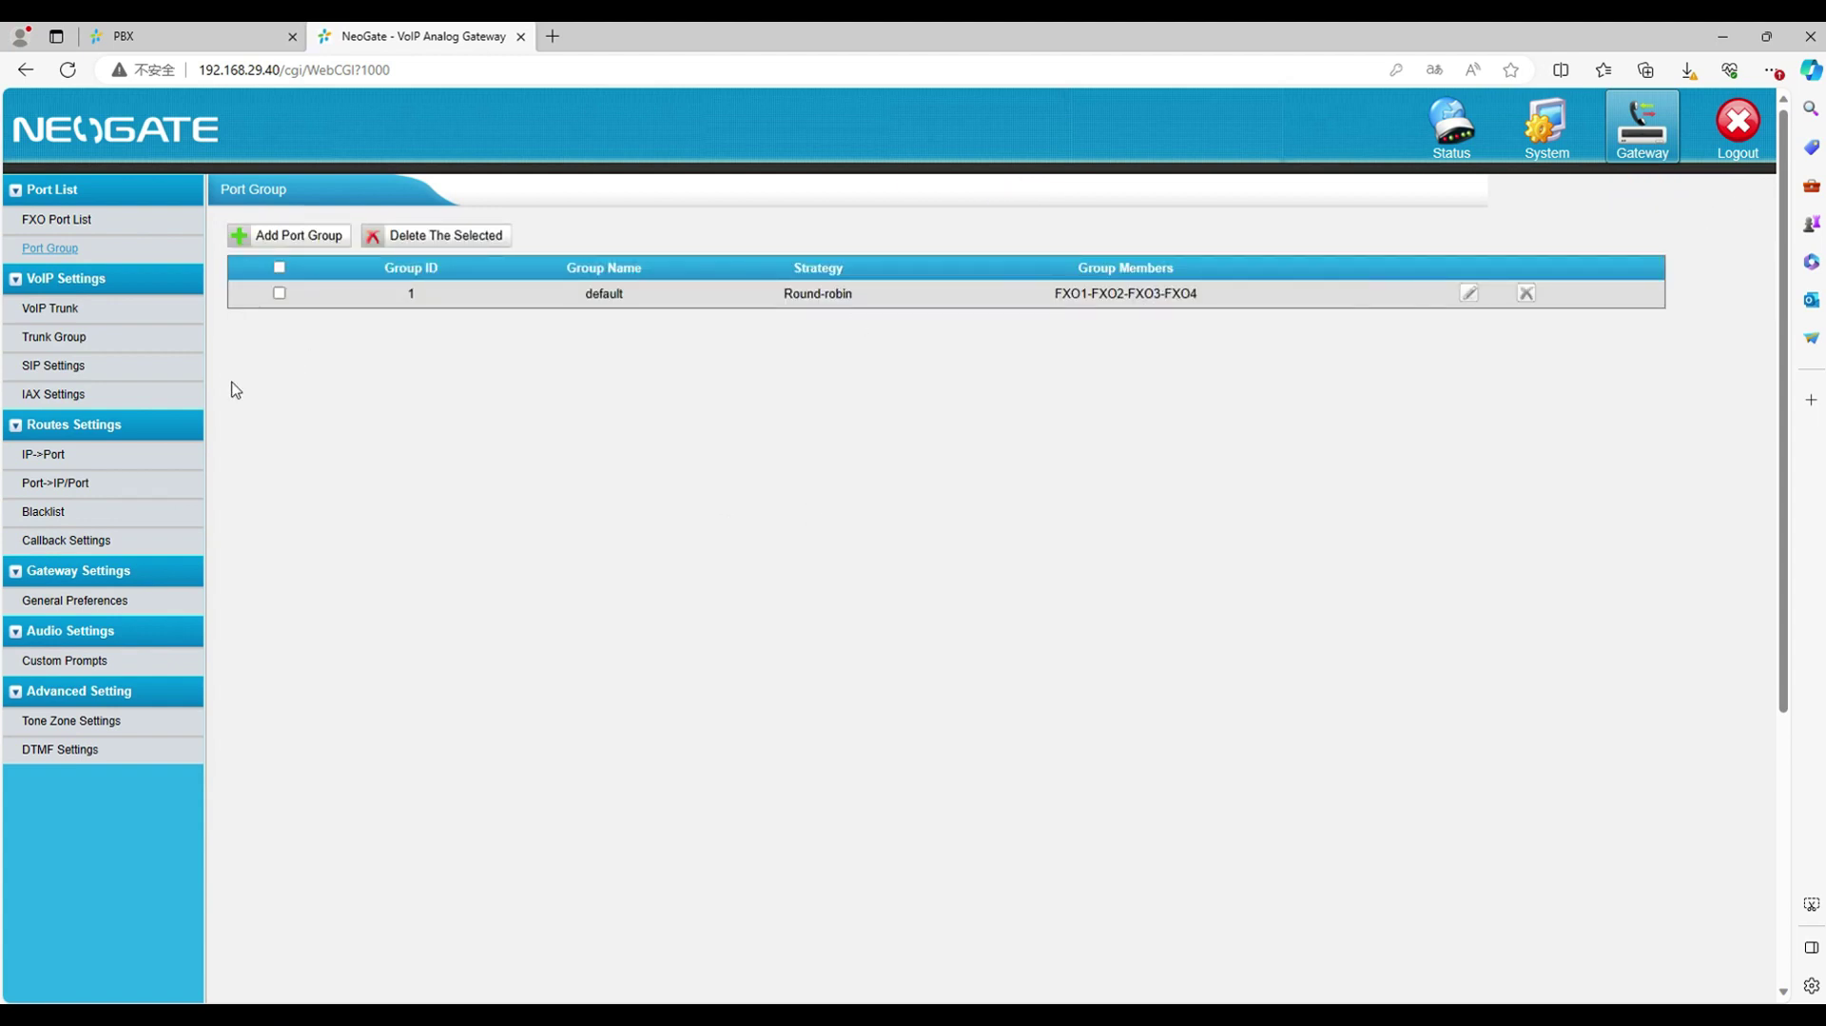
Create a simple-mode IP->Port route named to_PBX from the from_PBX SIP trunk to Port1 -- FXO1, and apply the changes
click(59, 454)
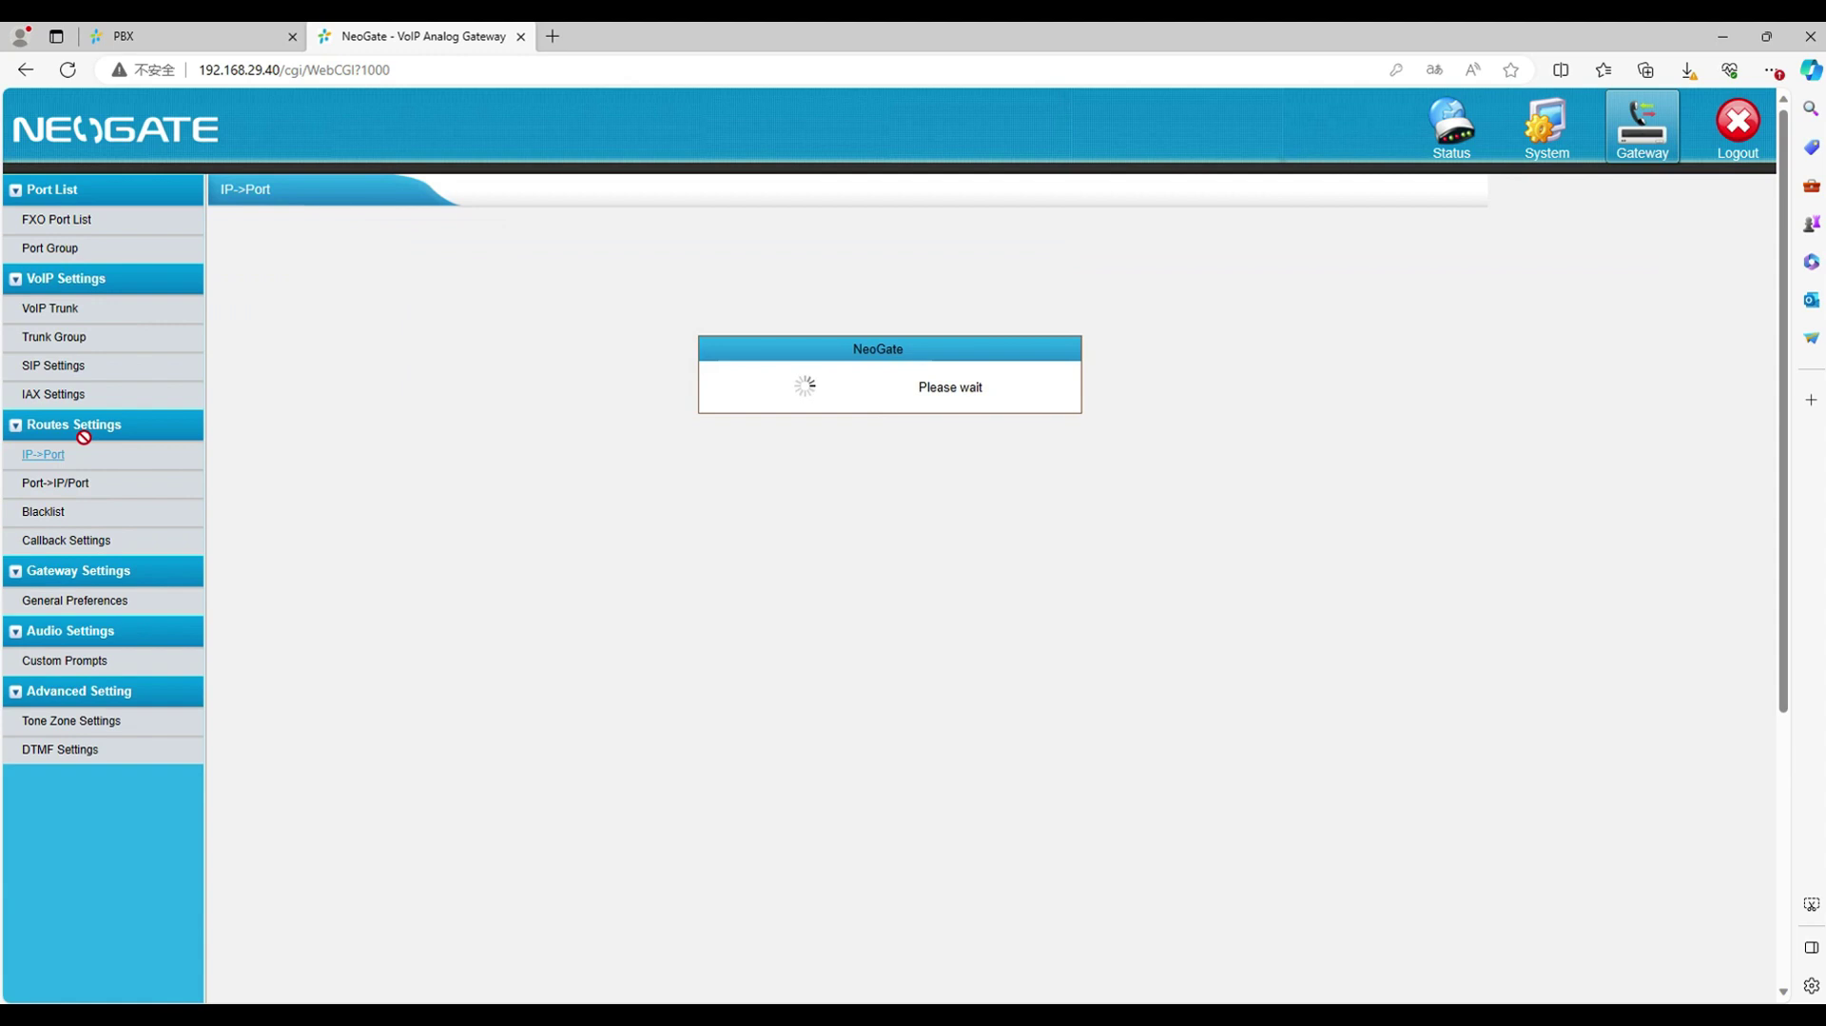
click(299, 235)
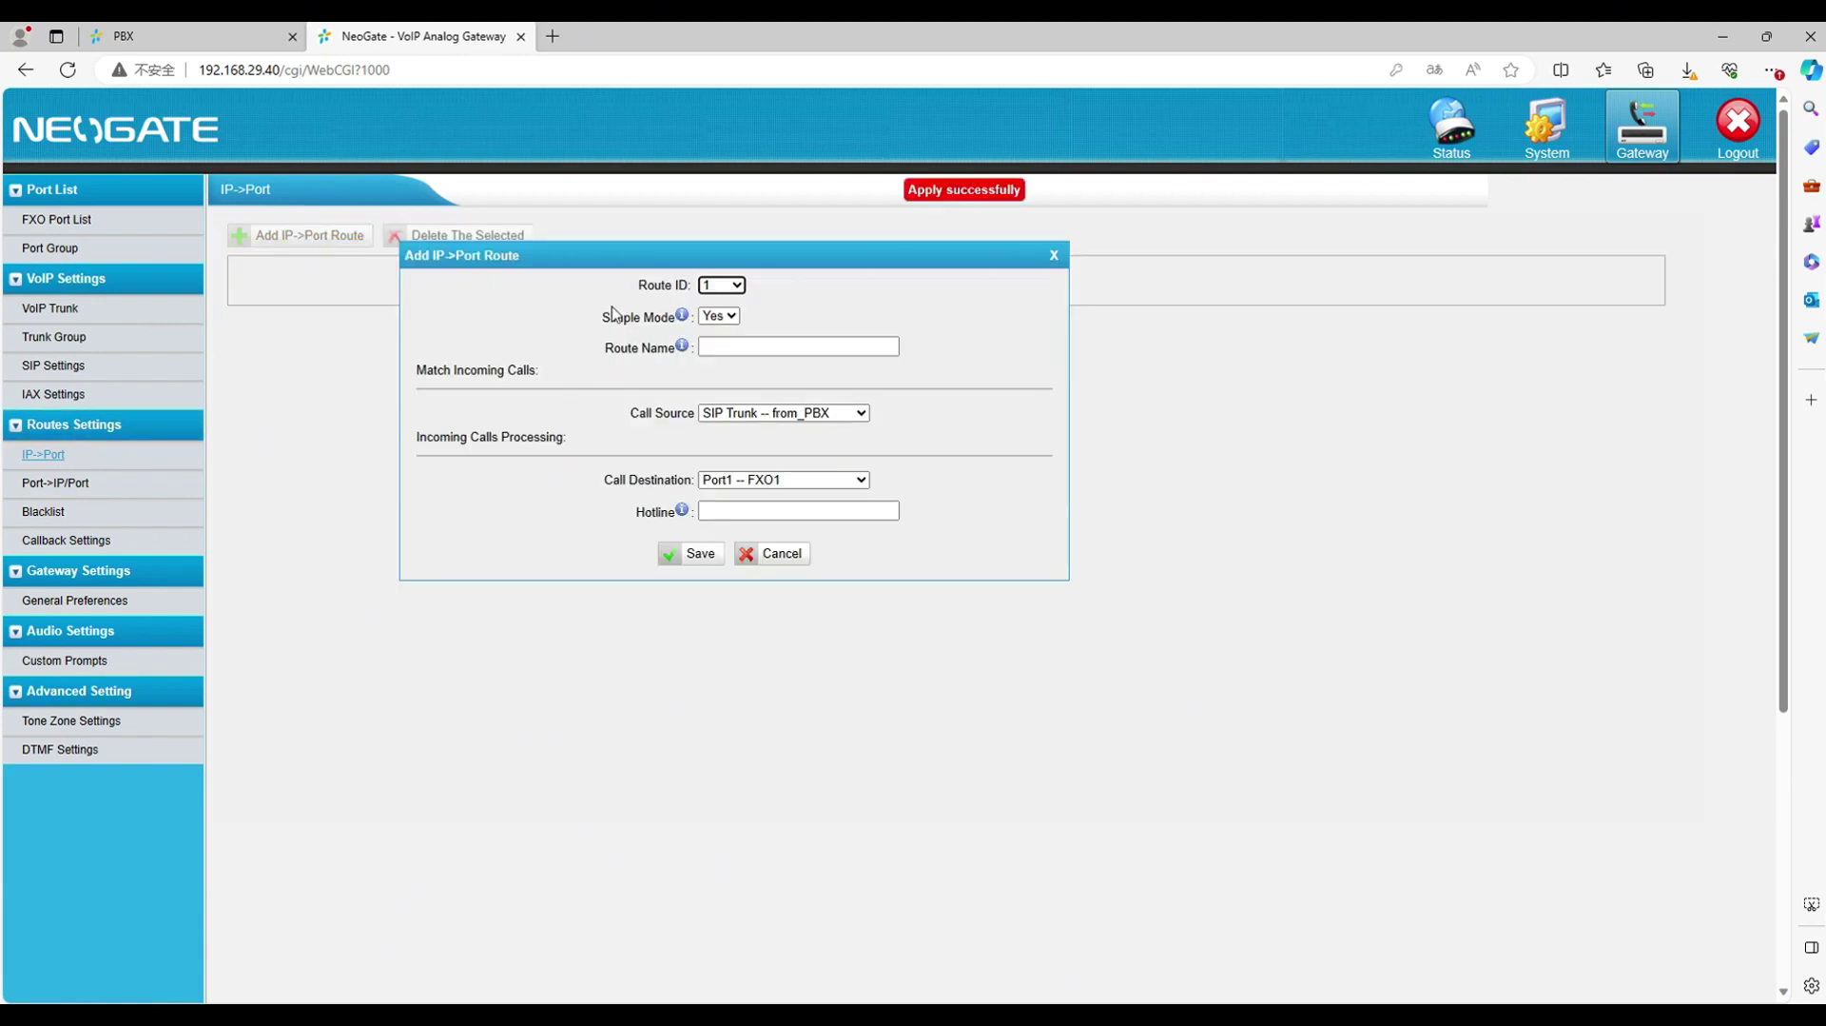
click(747, 345)
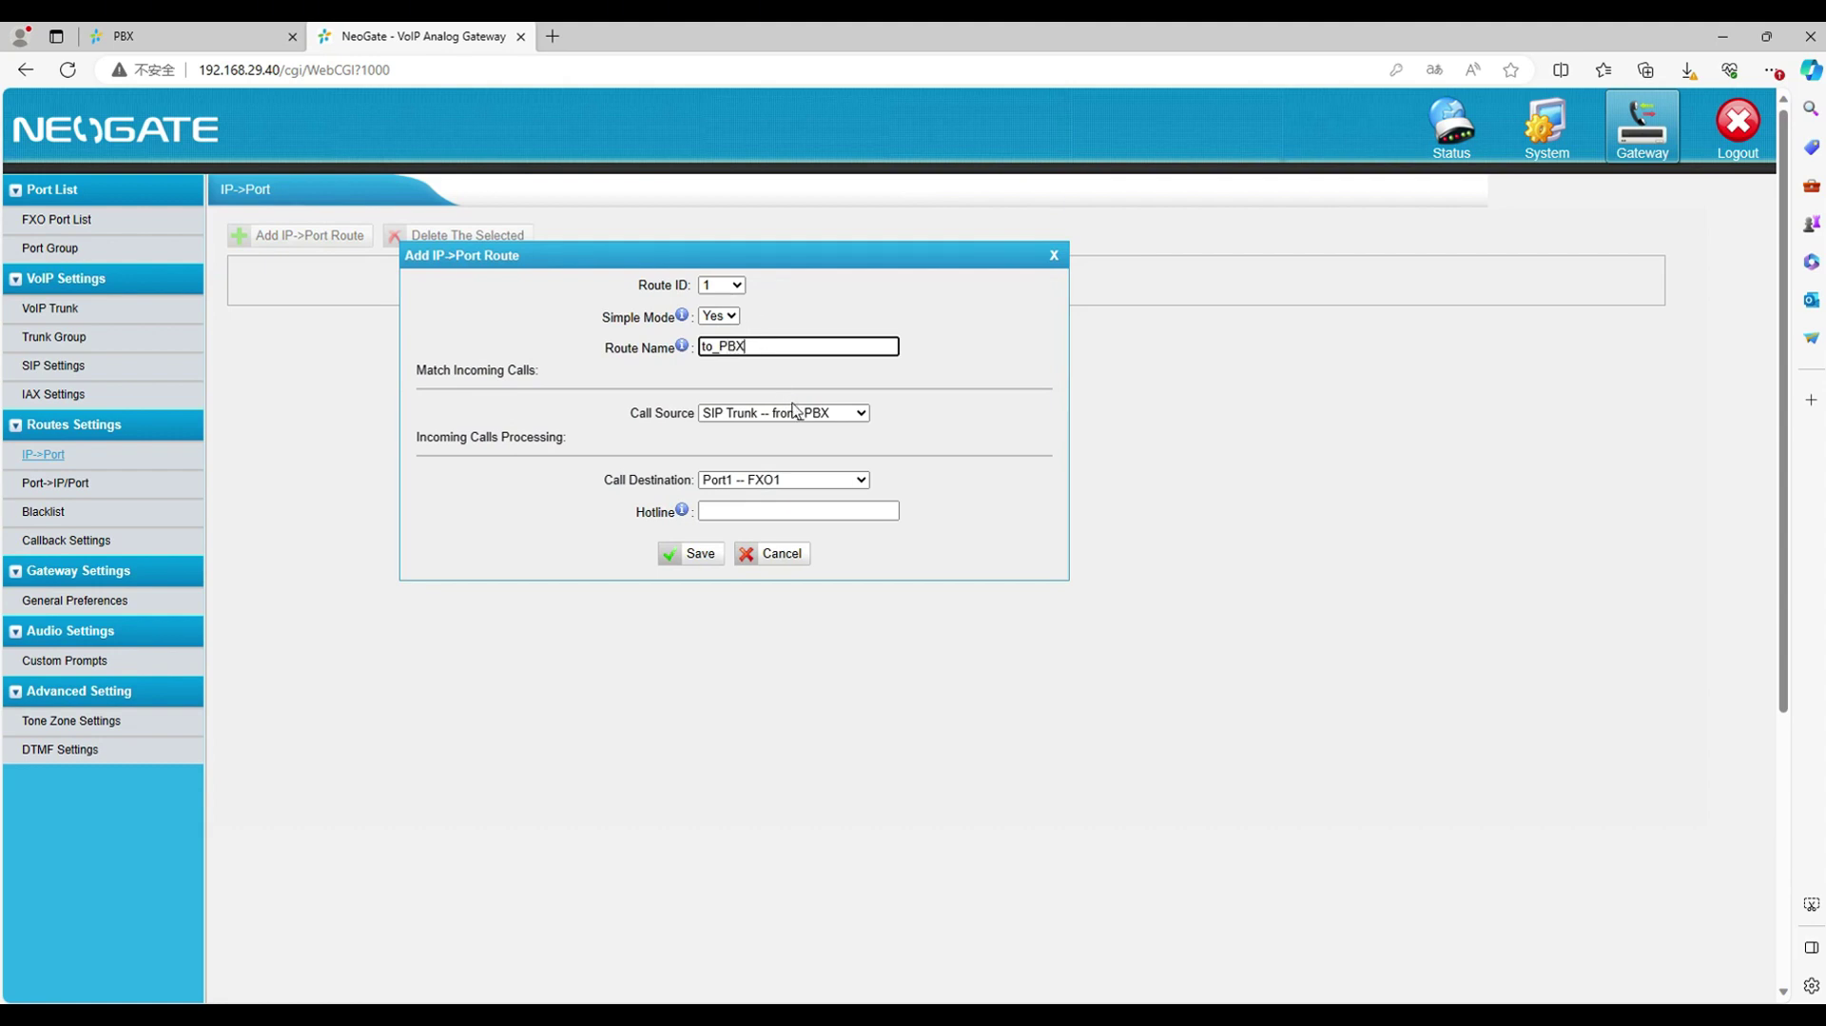
click(697, 554)
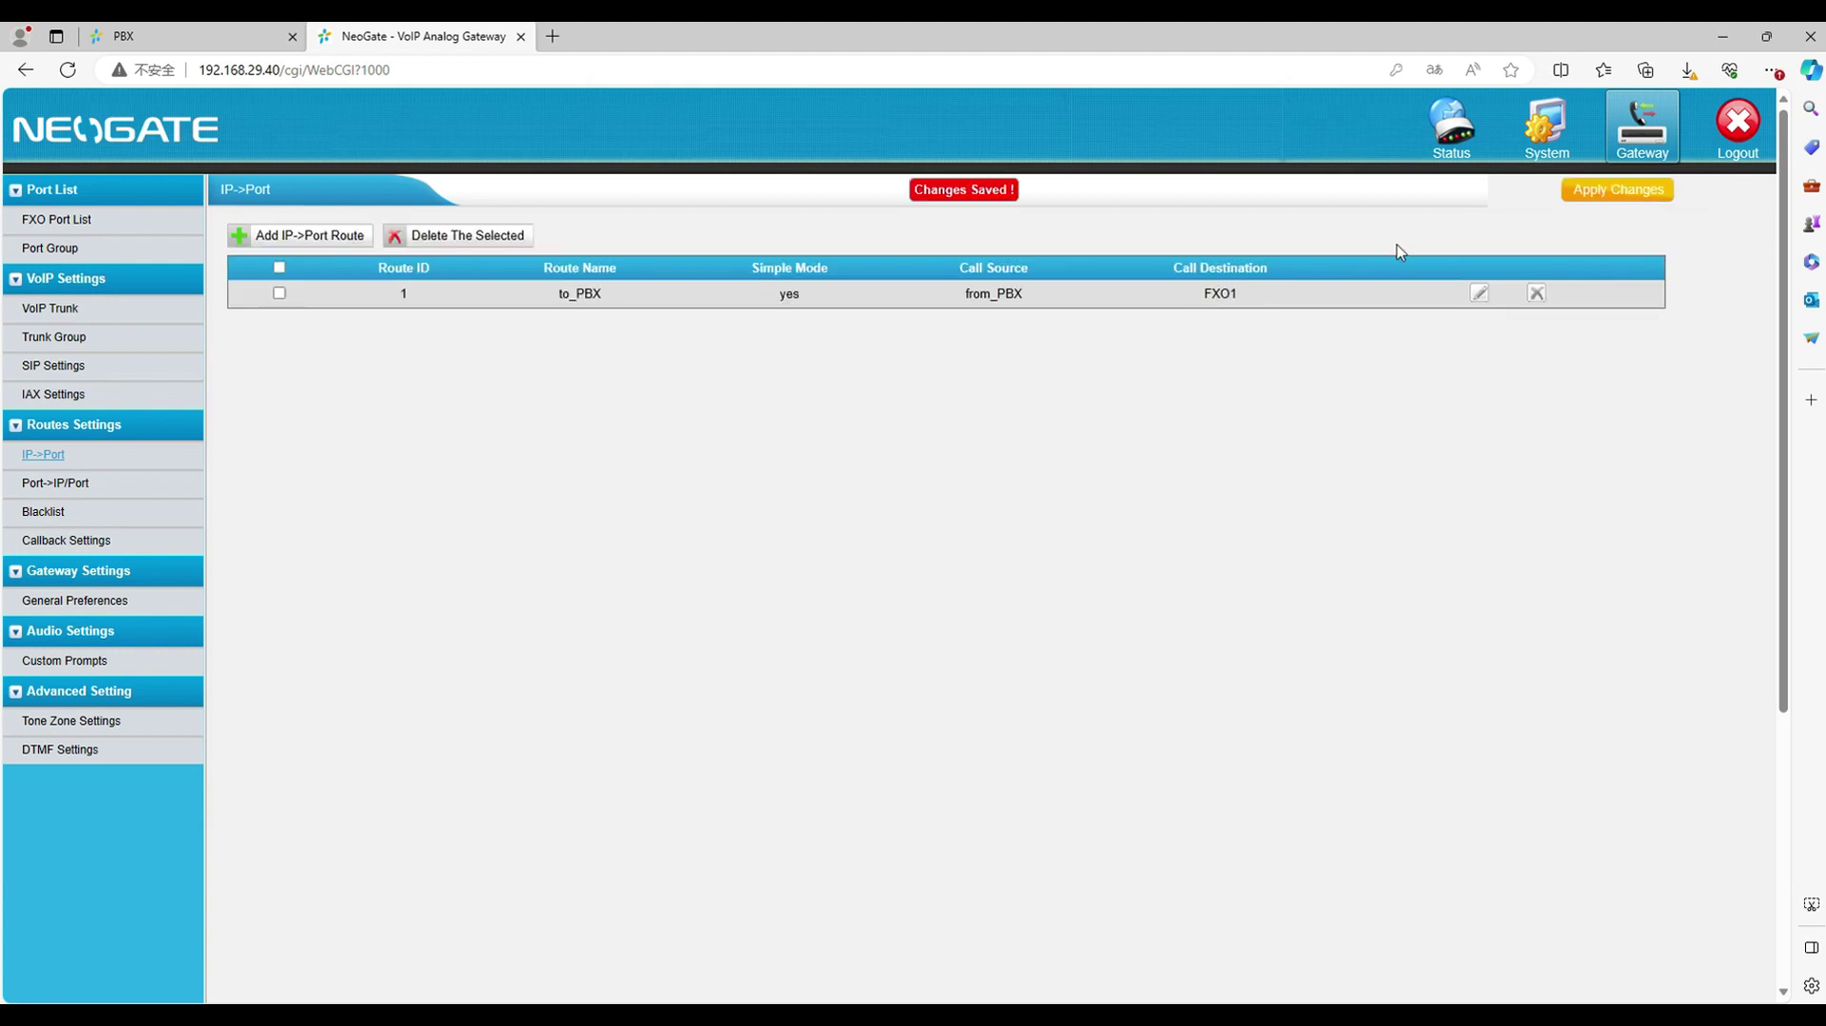
click(1584, 202)
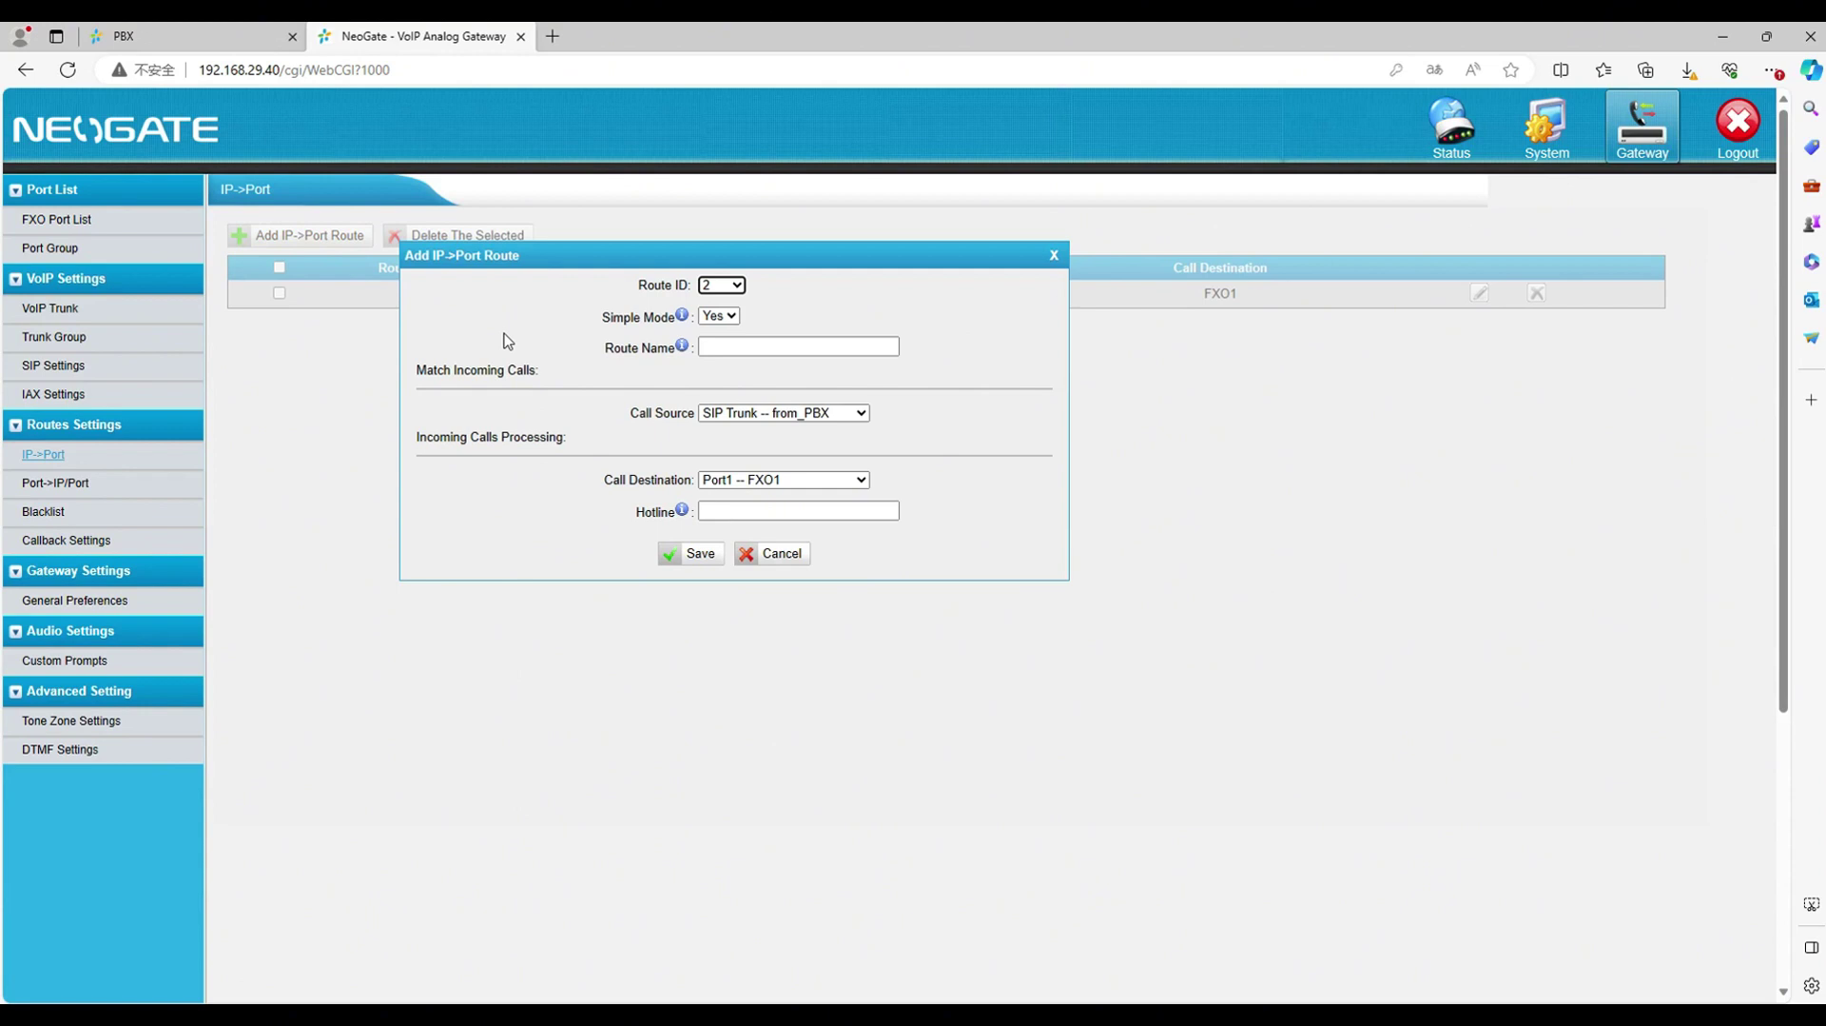
Name the second IP->Port route to_PBX and set its simple mode to No
click(758, 346)
text(to_PBX)
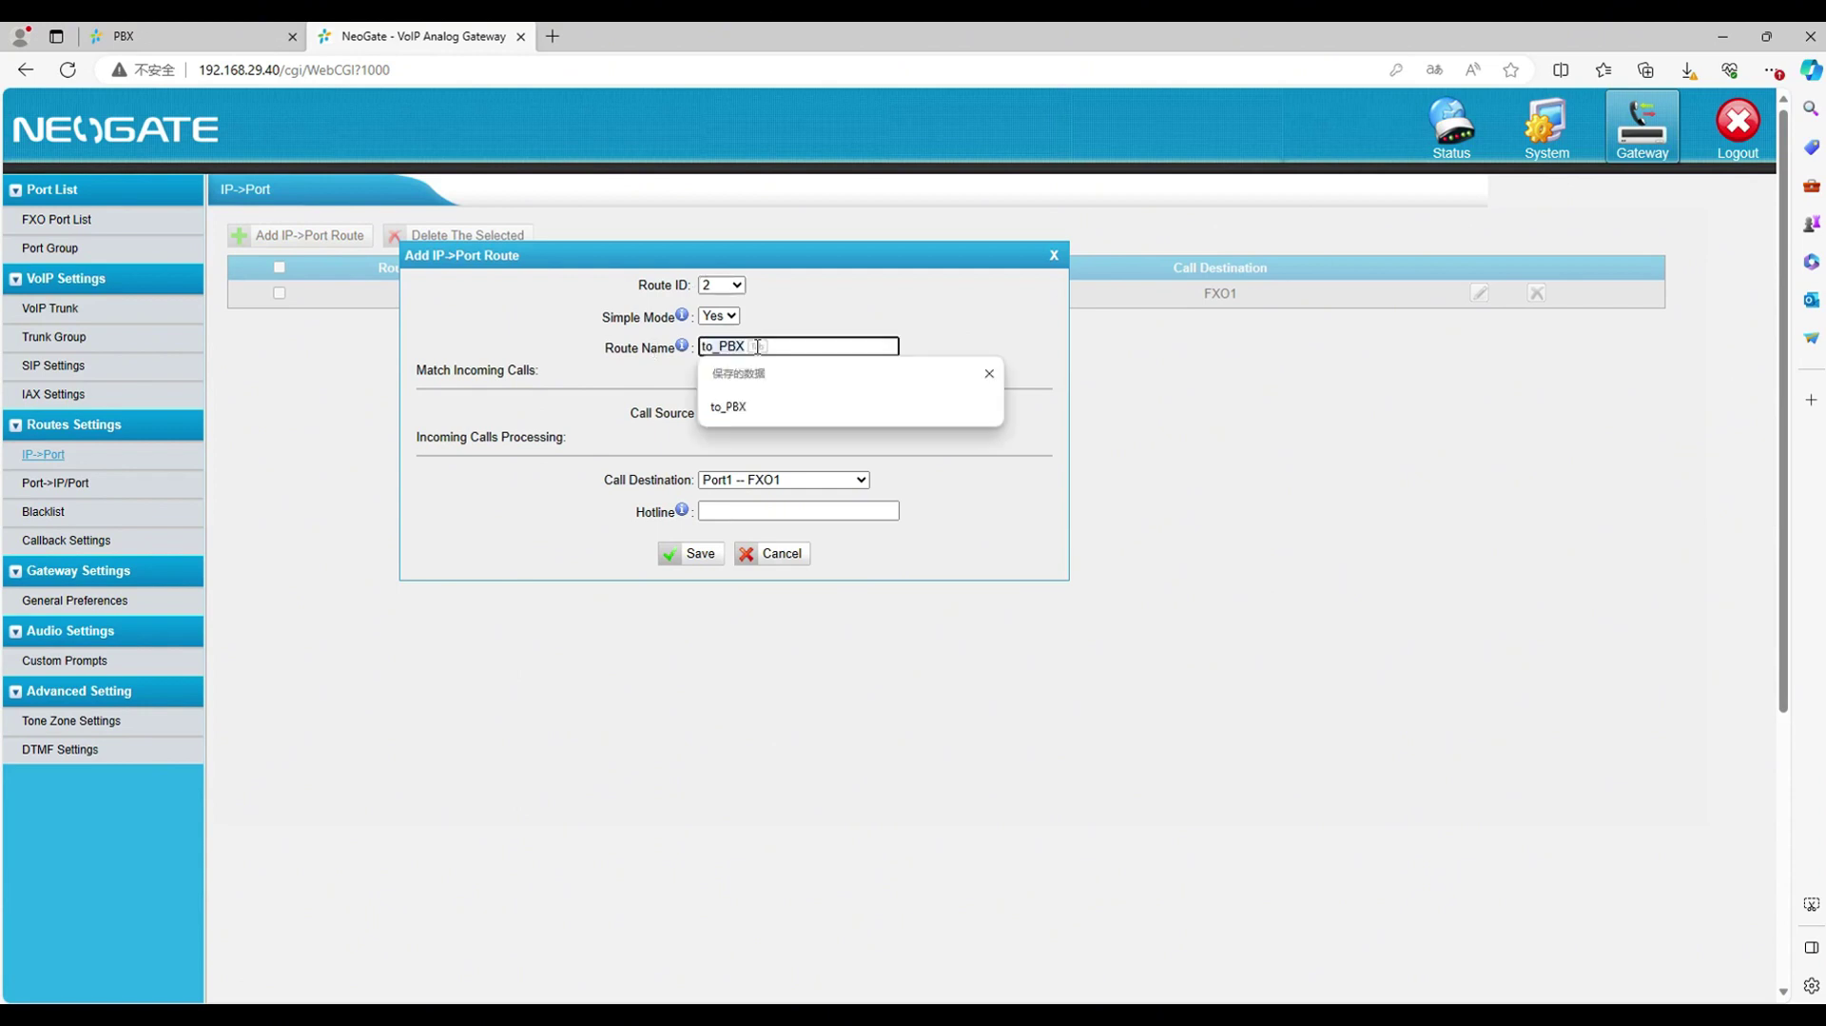
click(718, 315)
click(720, 354)
click(741, 351)
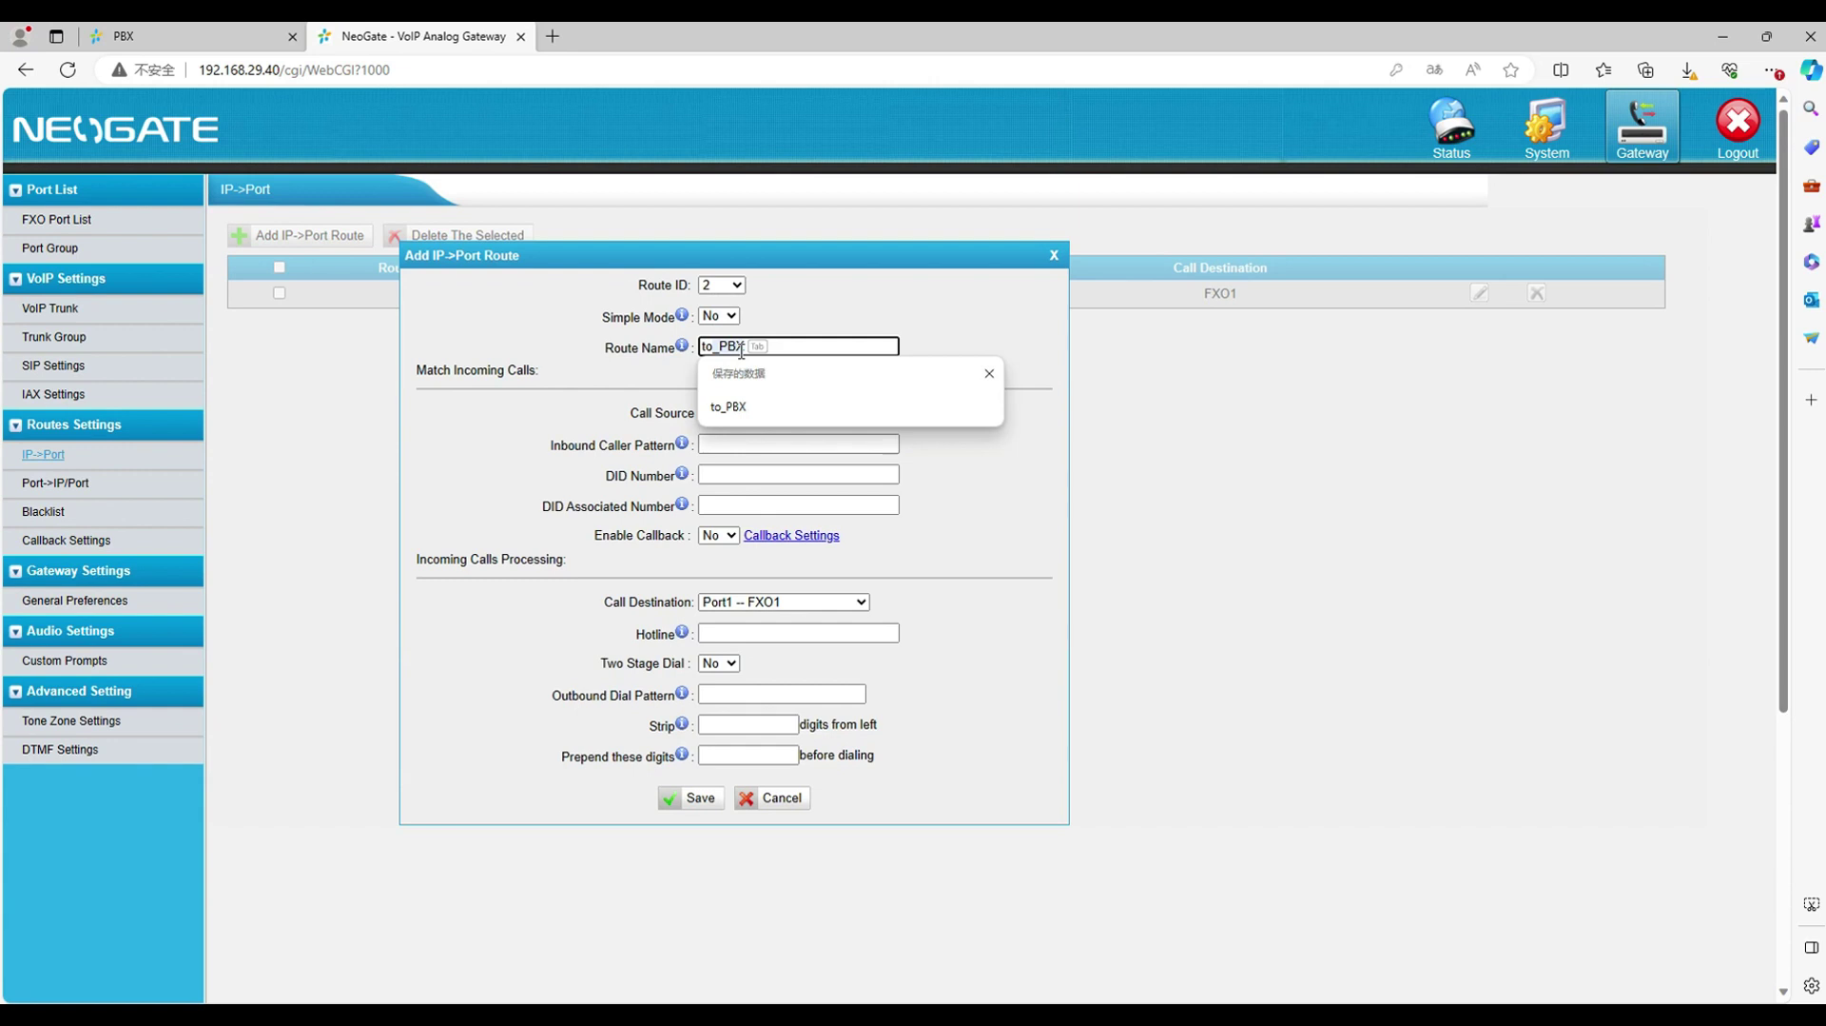
key(Tab)
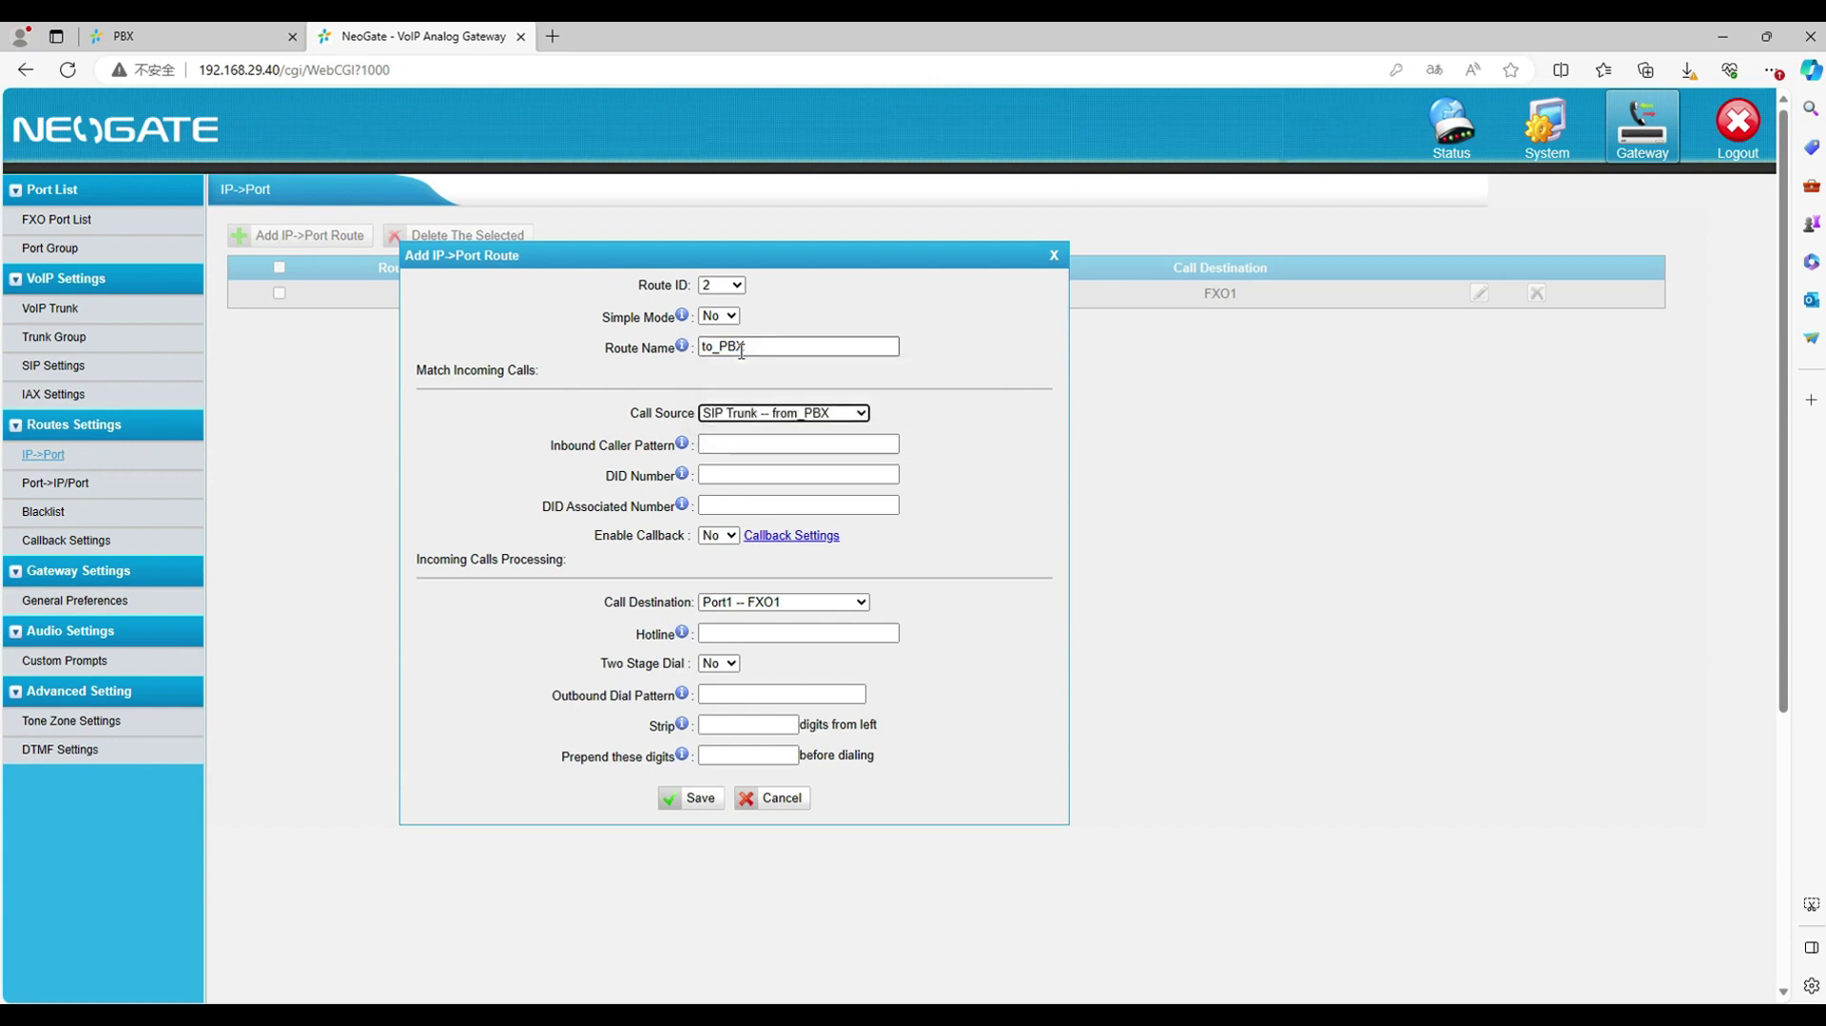
Rename the second IP->Port route to to_PBX_2, set its DID number to 1, save it and apply the changes
click(756, 348)
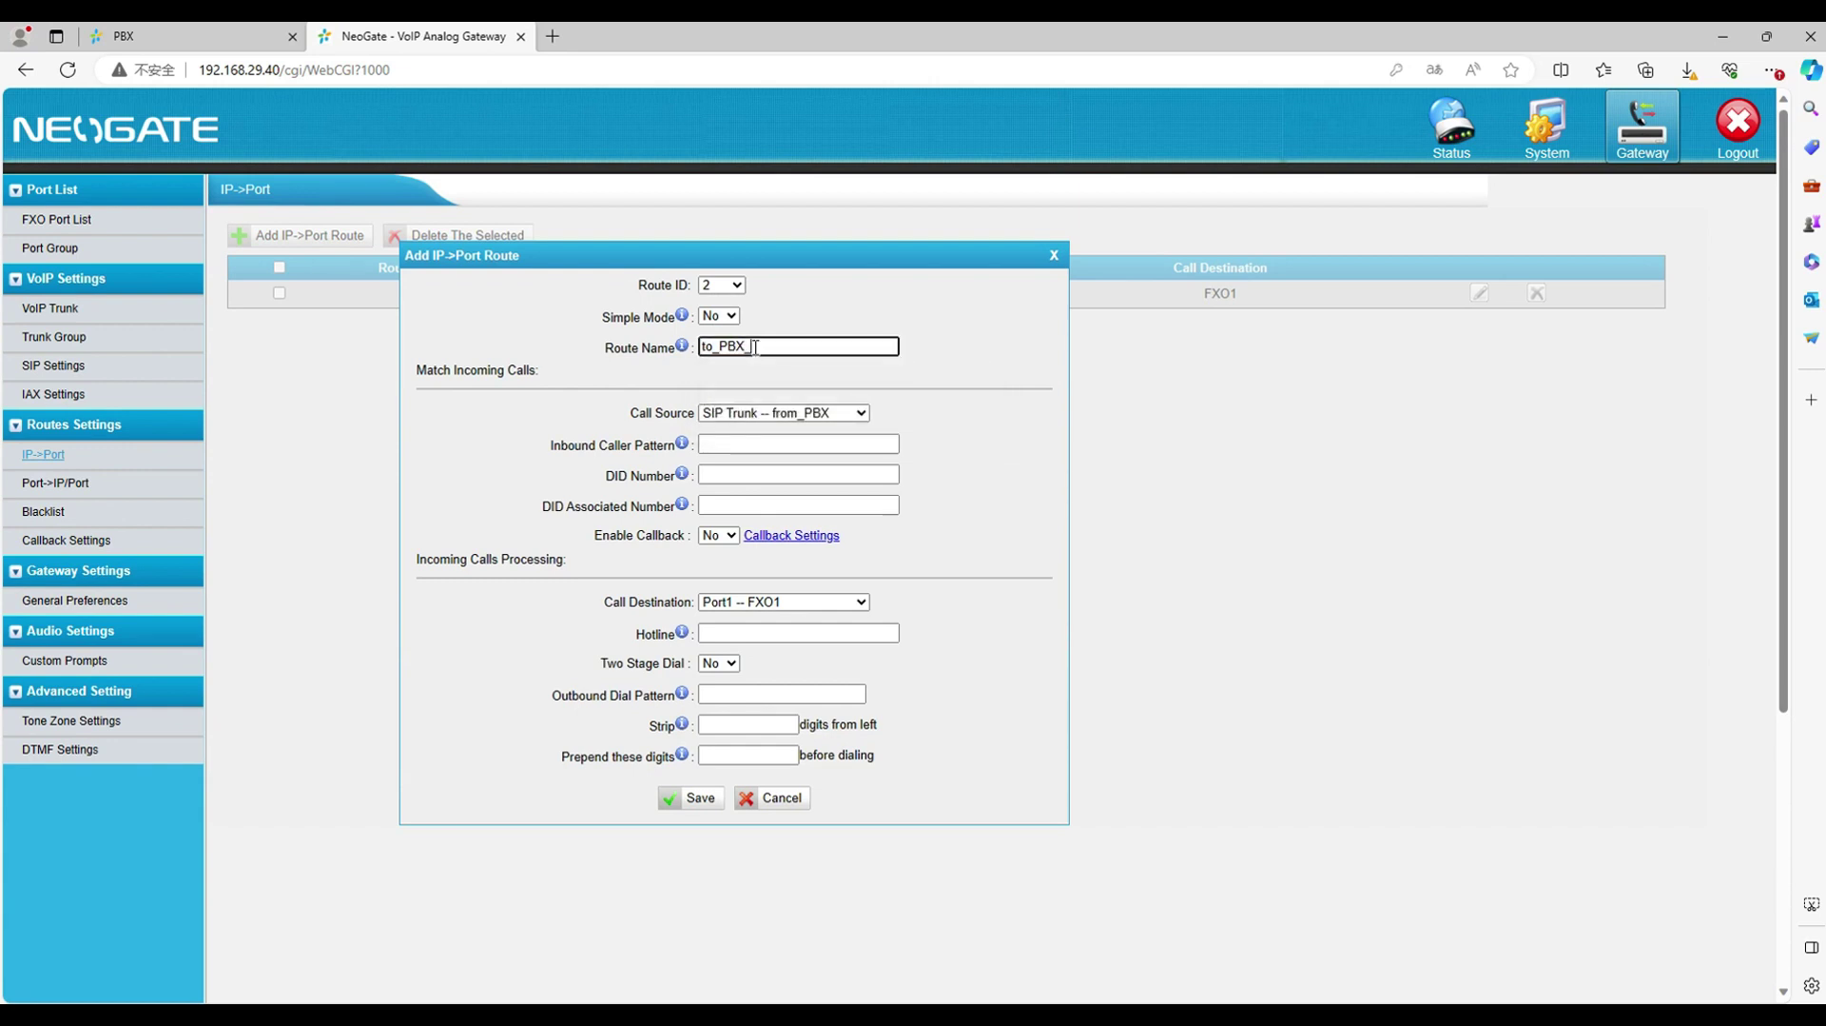
click(756, 472)
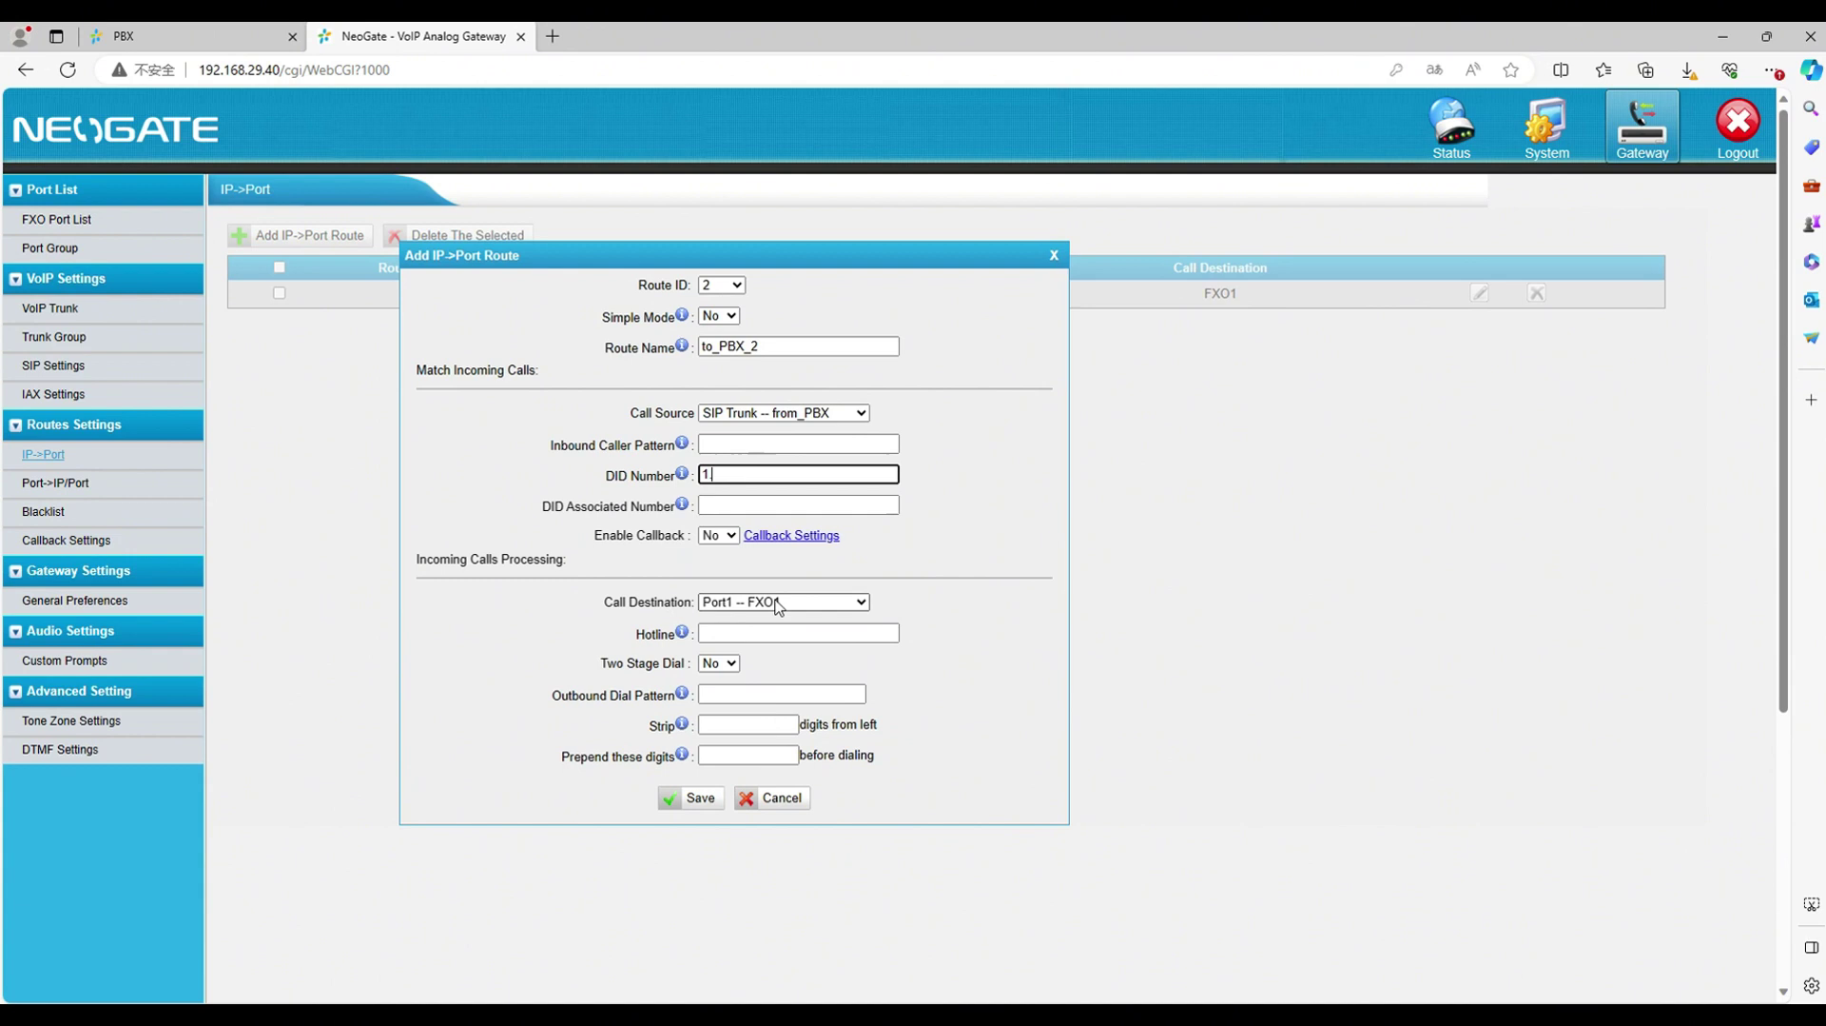
click(678, 799)
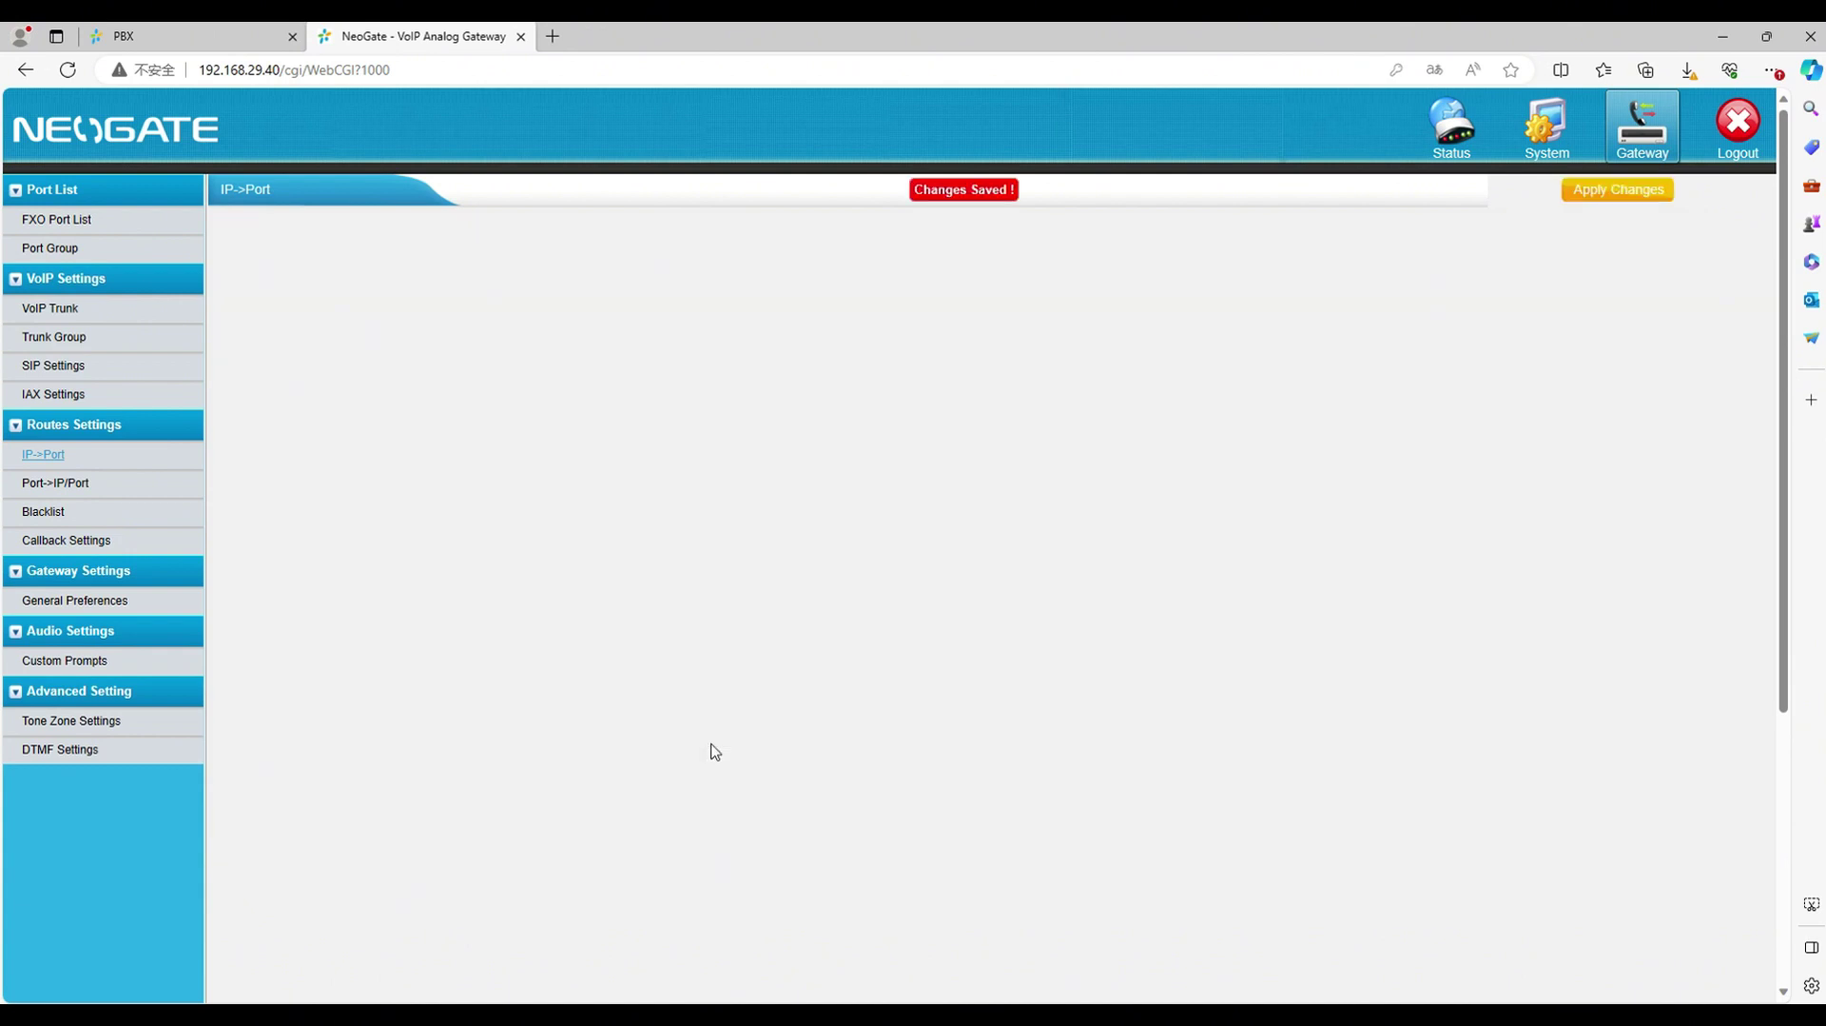
click(1623, 189)
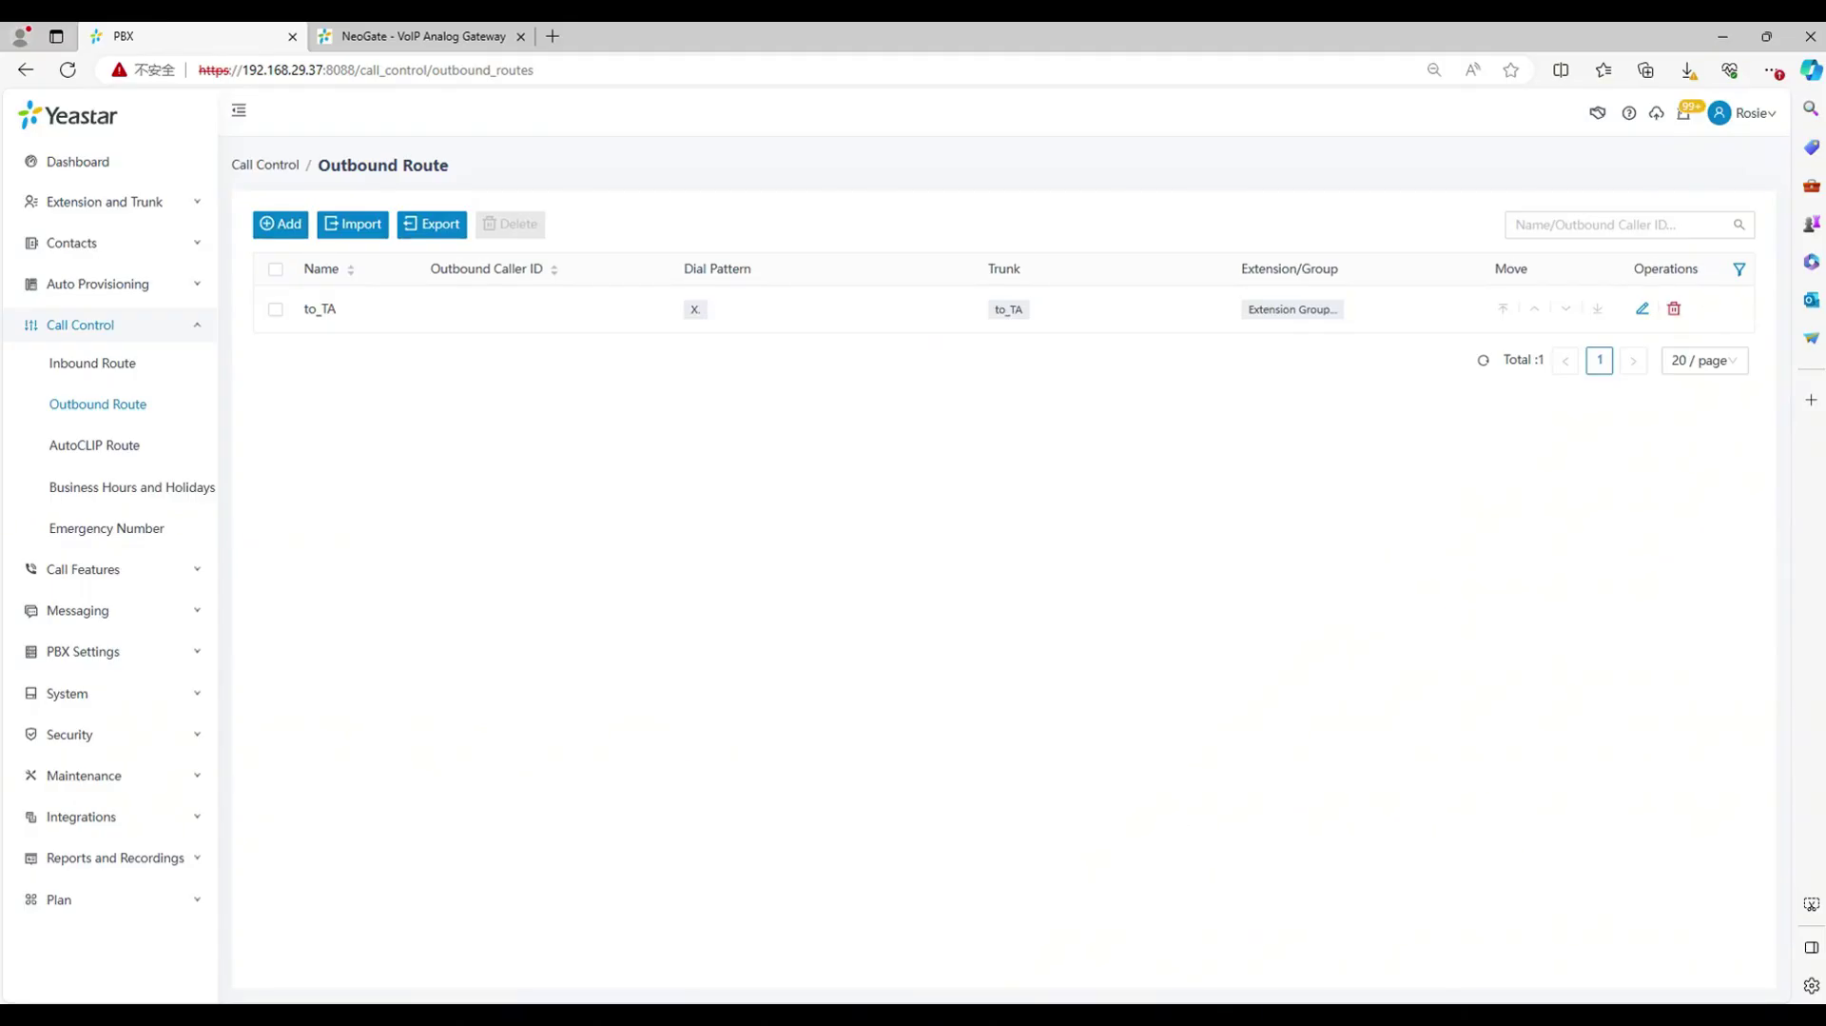
Start an inbound route on the PBX named inbound_1 with the to_TA trunk selected and DID pattern 8888
click(130, 370)
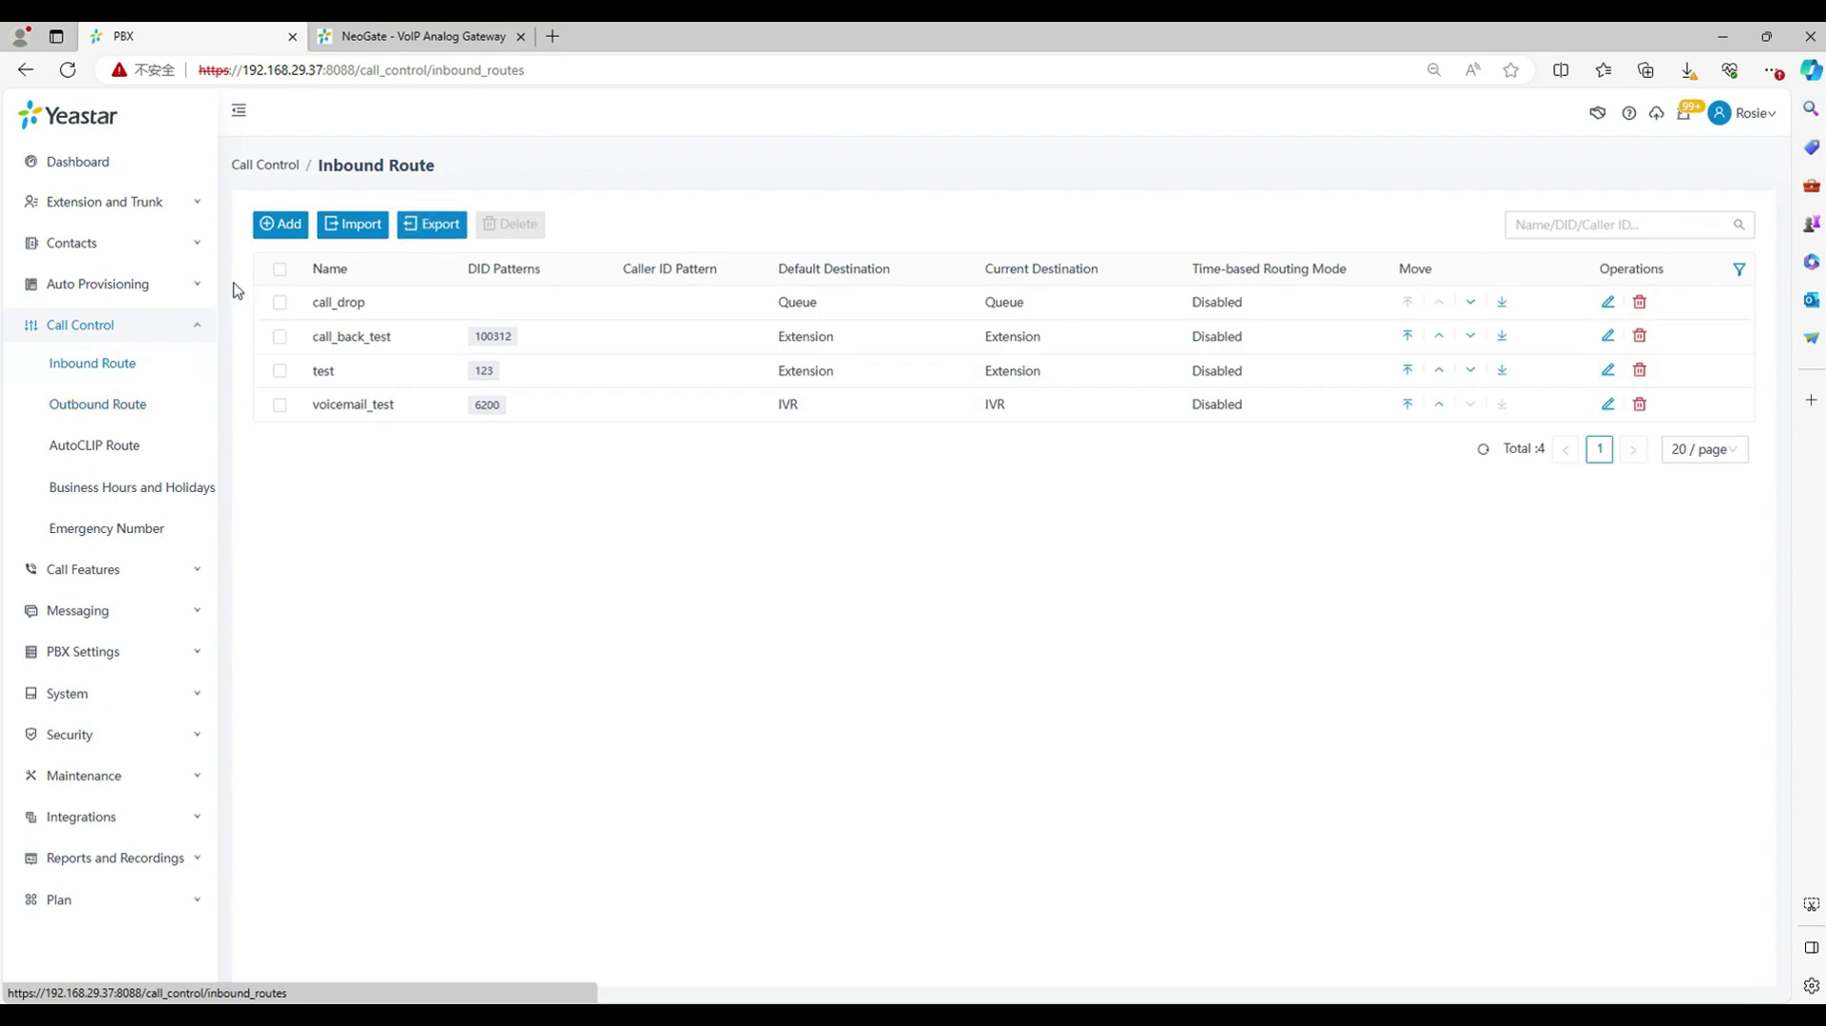
click(276, 227)
click(346, 302)
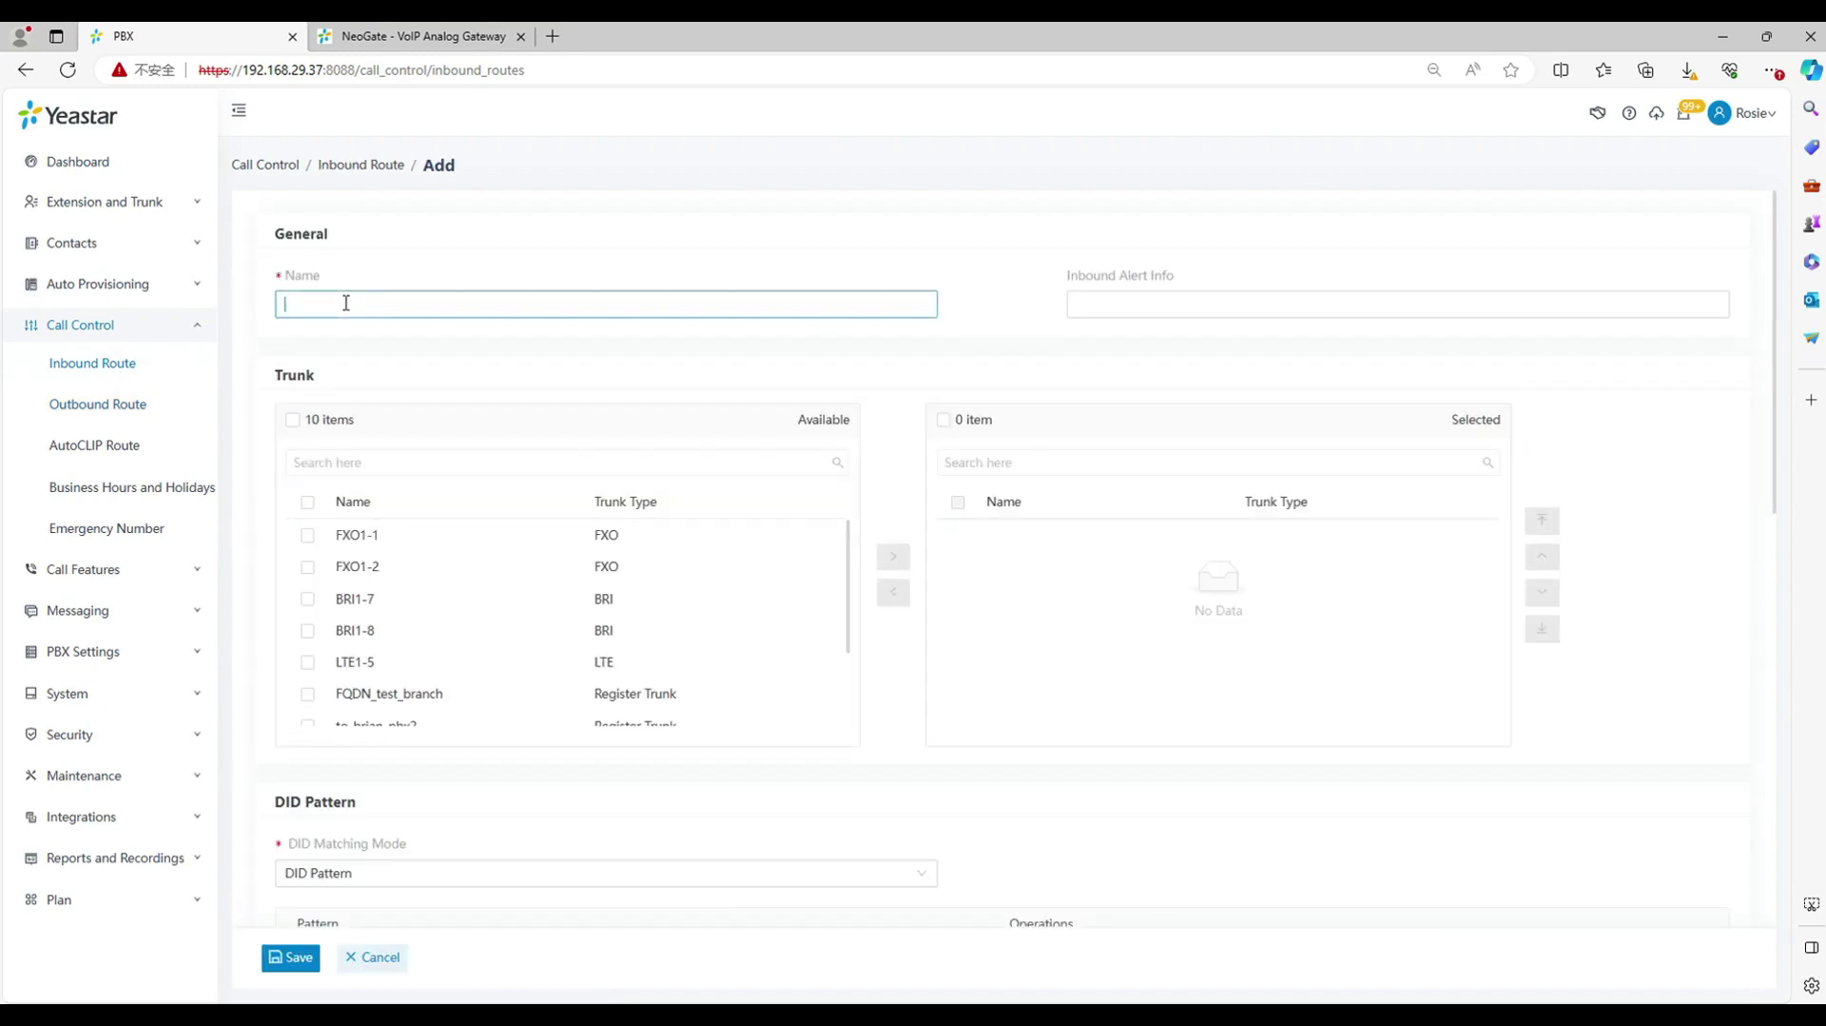
text(inbound_1)
scroll(366, 647, down, 3)
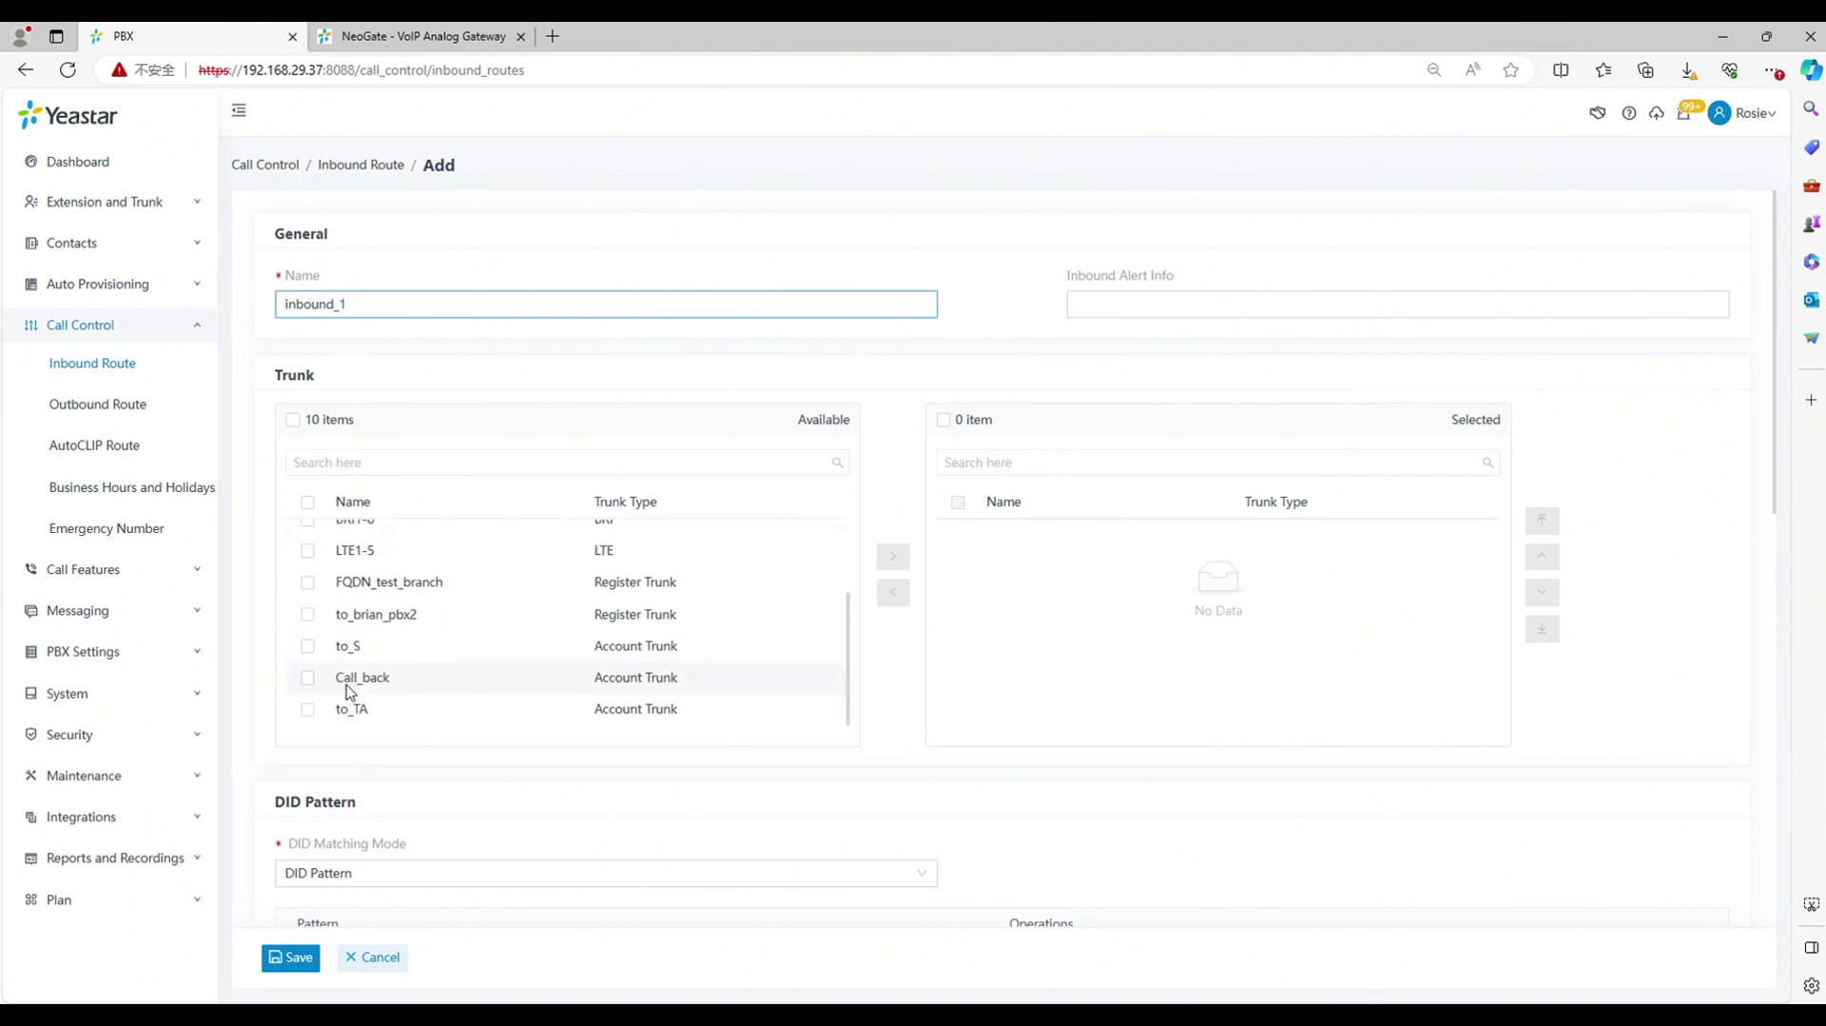
click(308, 709)
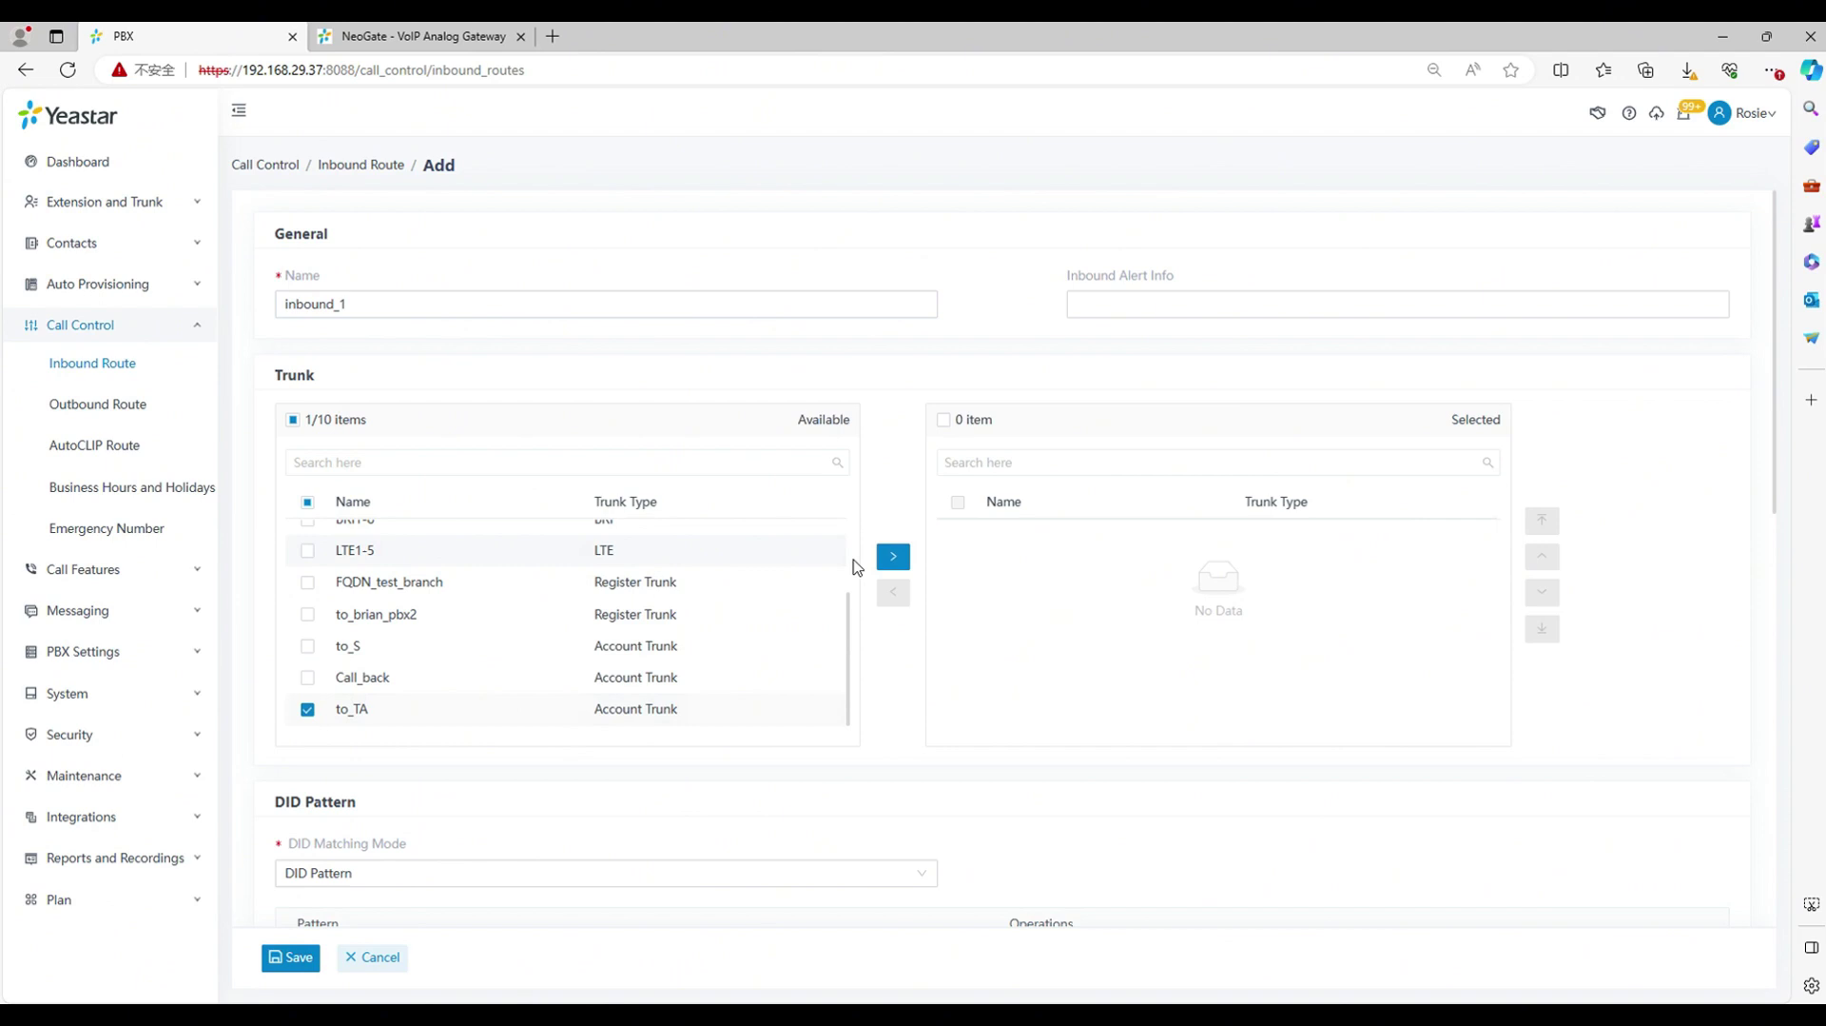
click(893, 556)
scroll(571, 591, down, 5)
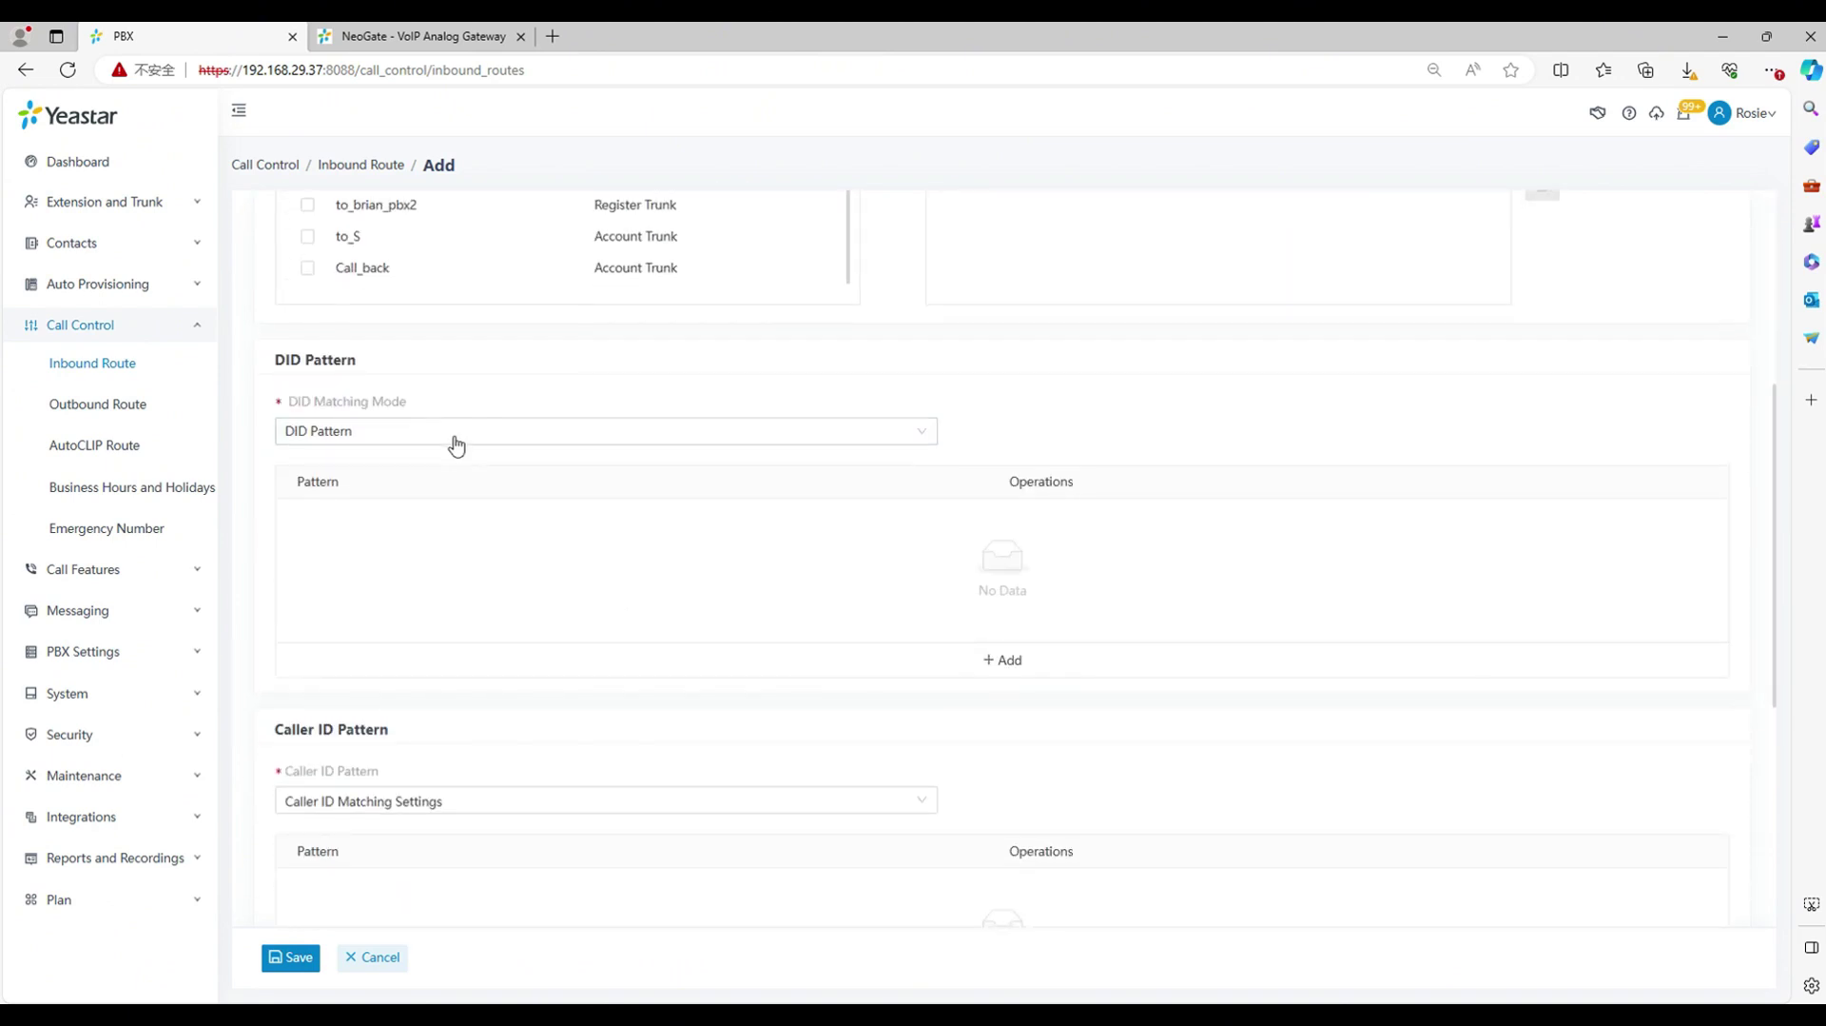
click(997, 661)
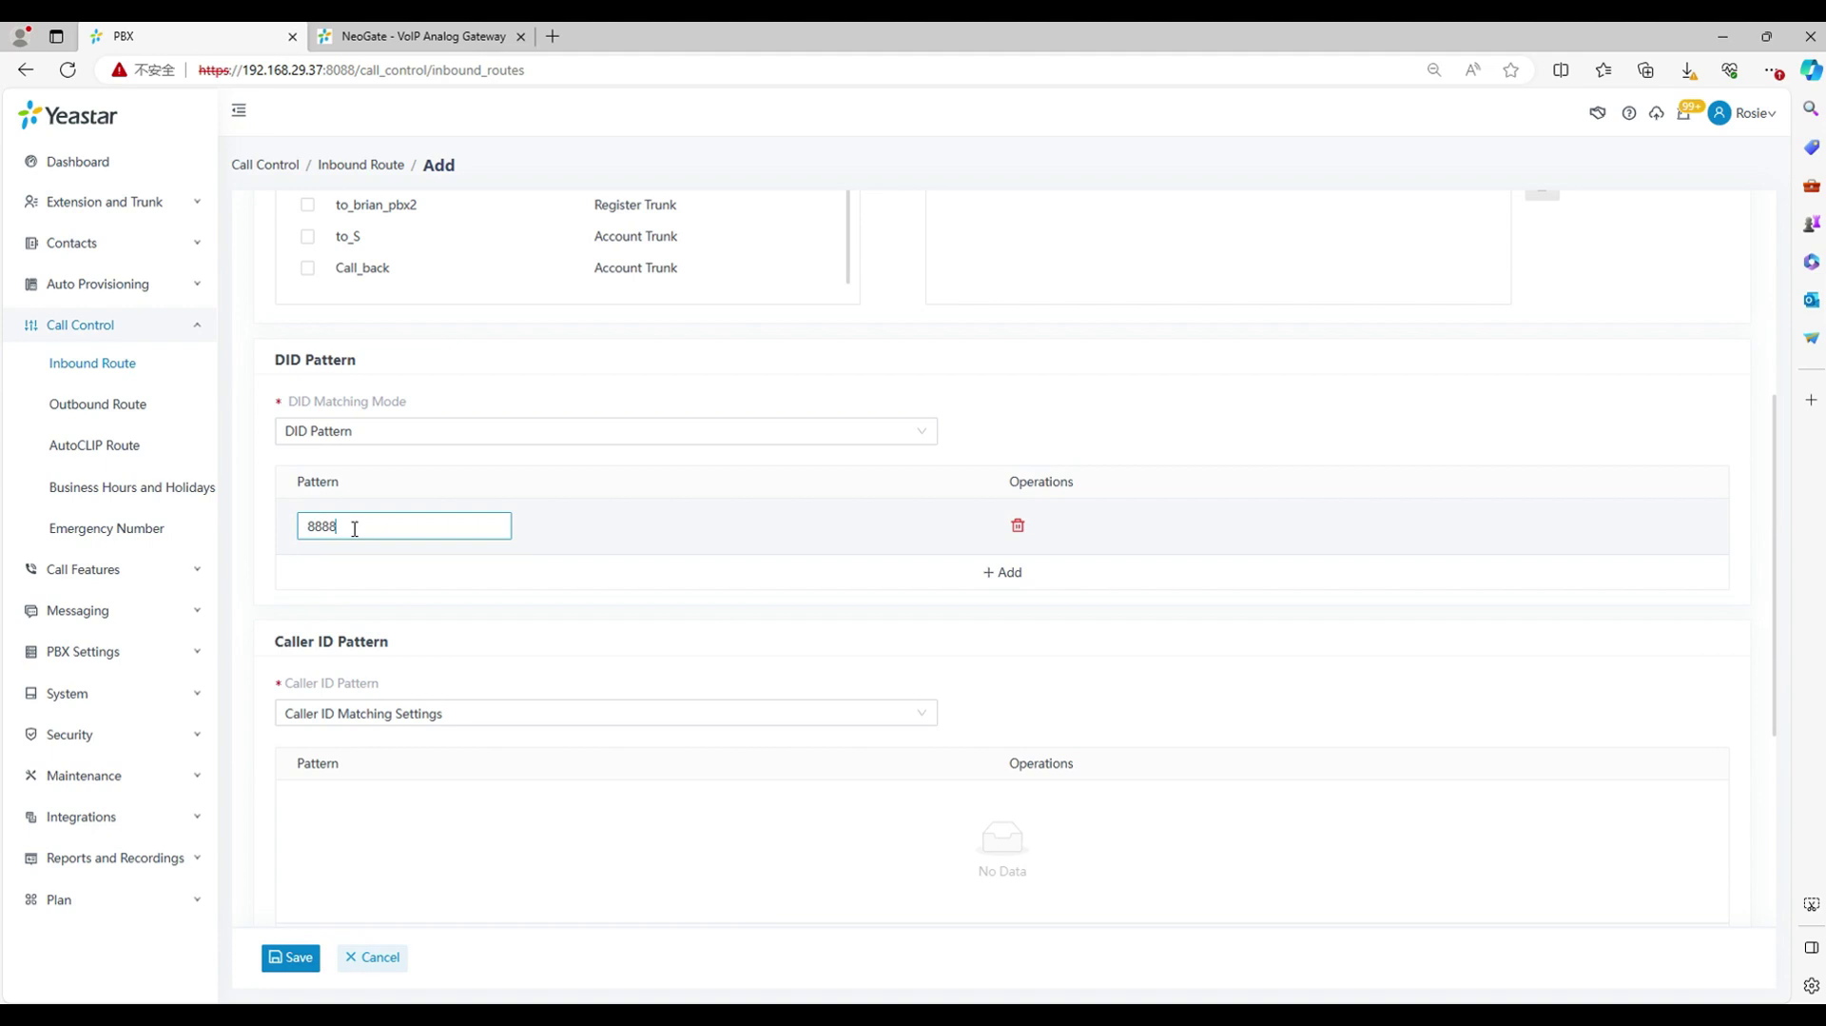
Set the inbound_1 route's default destination to IVR 6200-Test IVR, save the route and apply the changes
scroll(357, 533, down, 4)
click(368, 672)
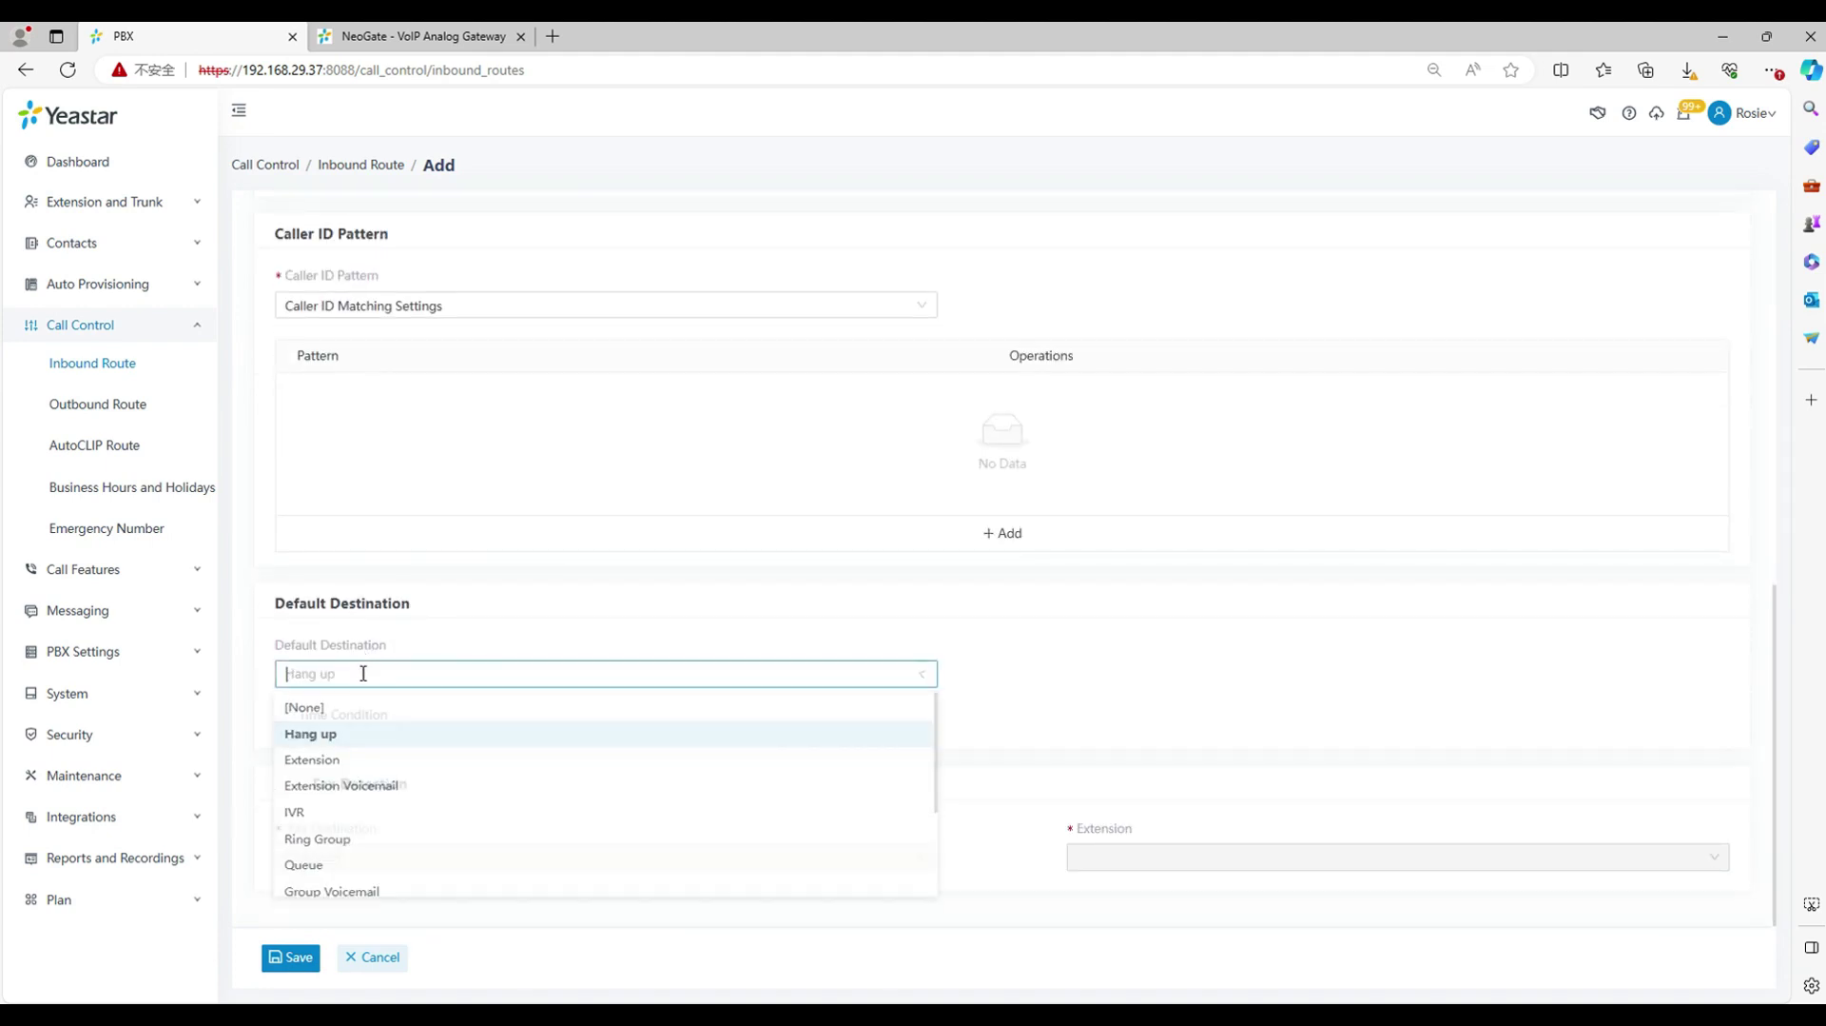
scroll(353, 529, up, 4)
scroll(358, 533, down, 4)
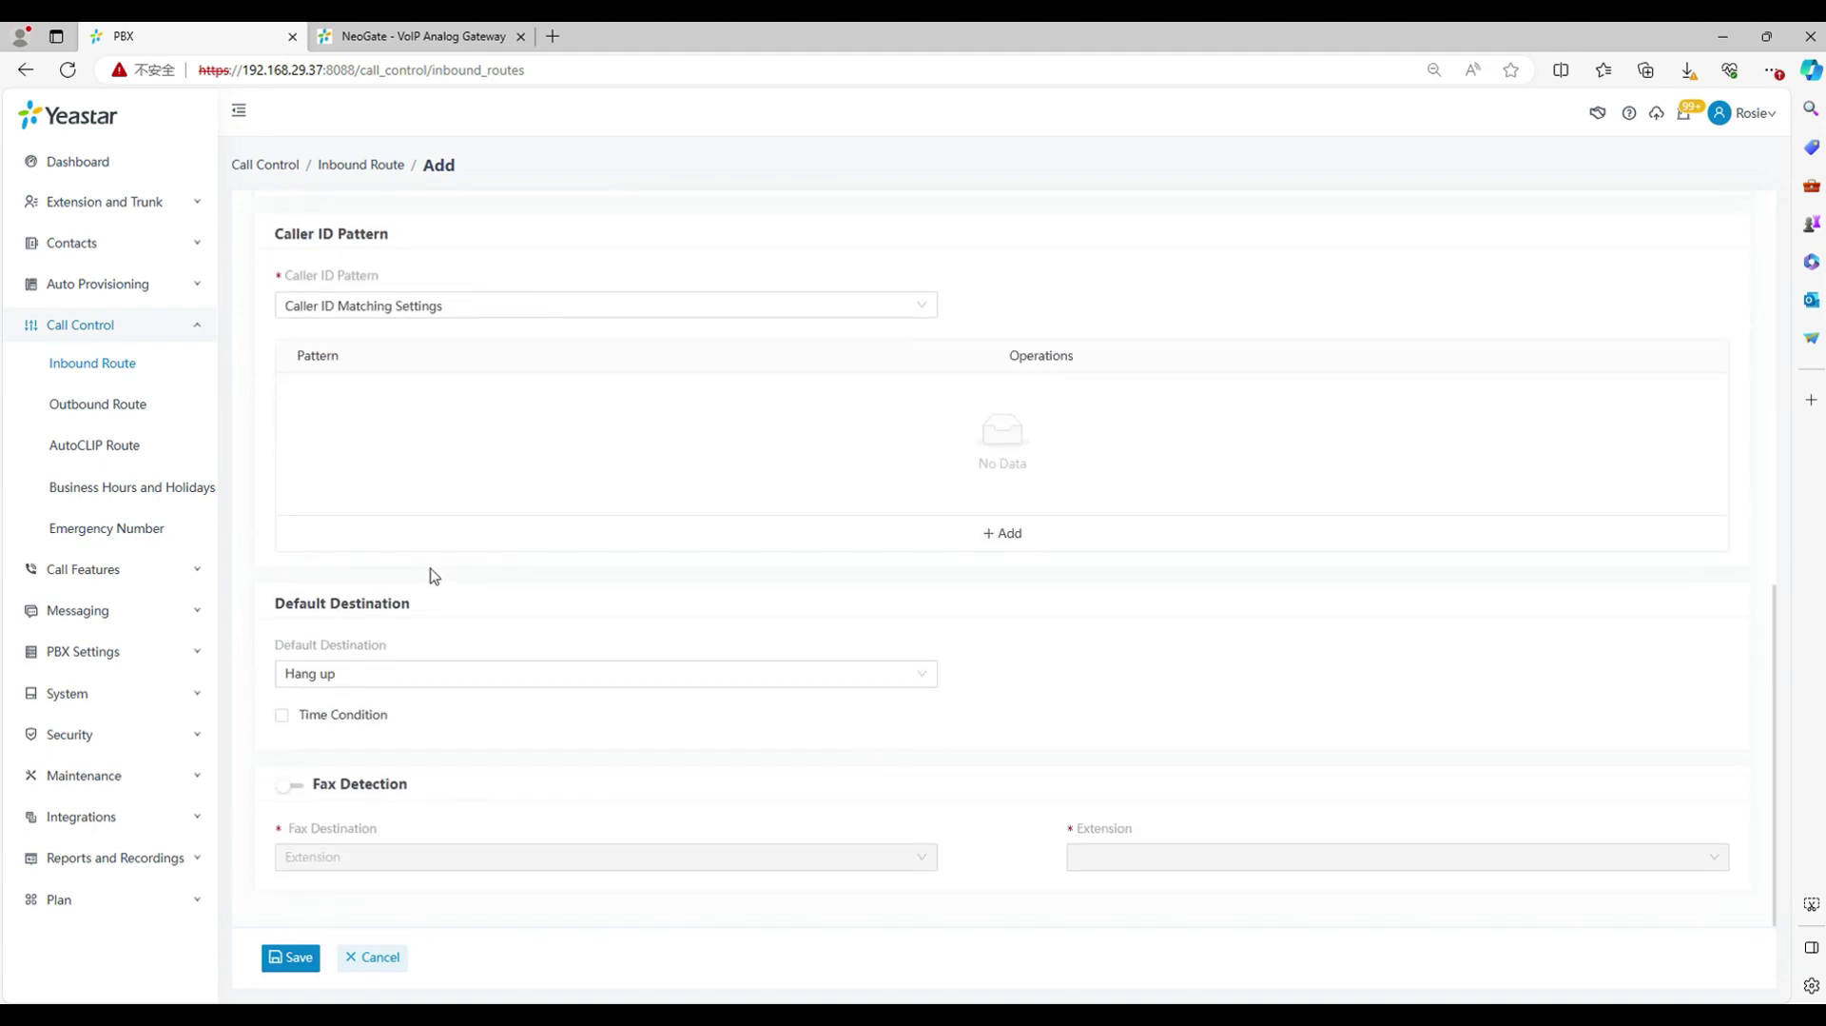
click(363, 674)
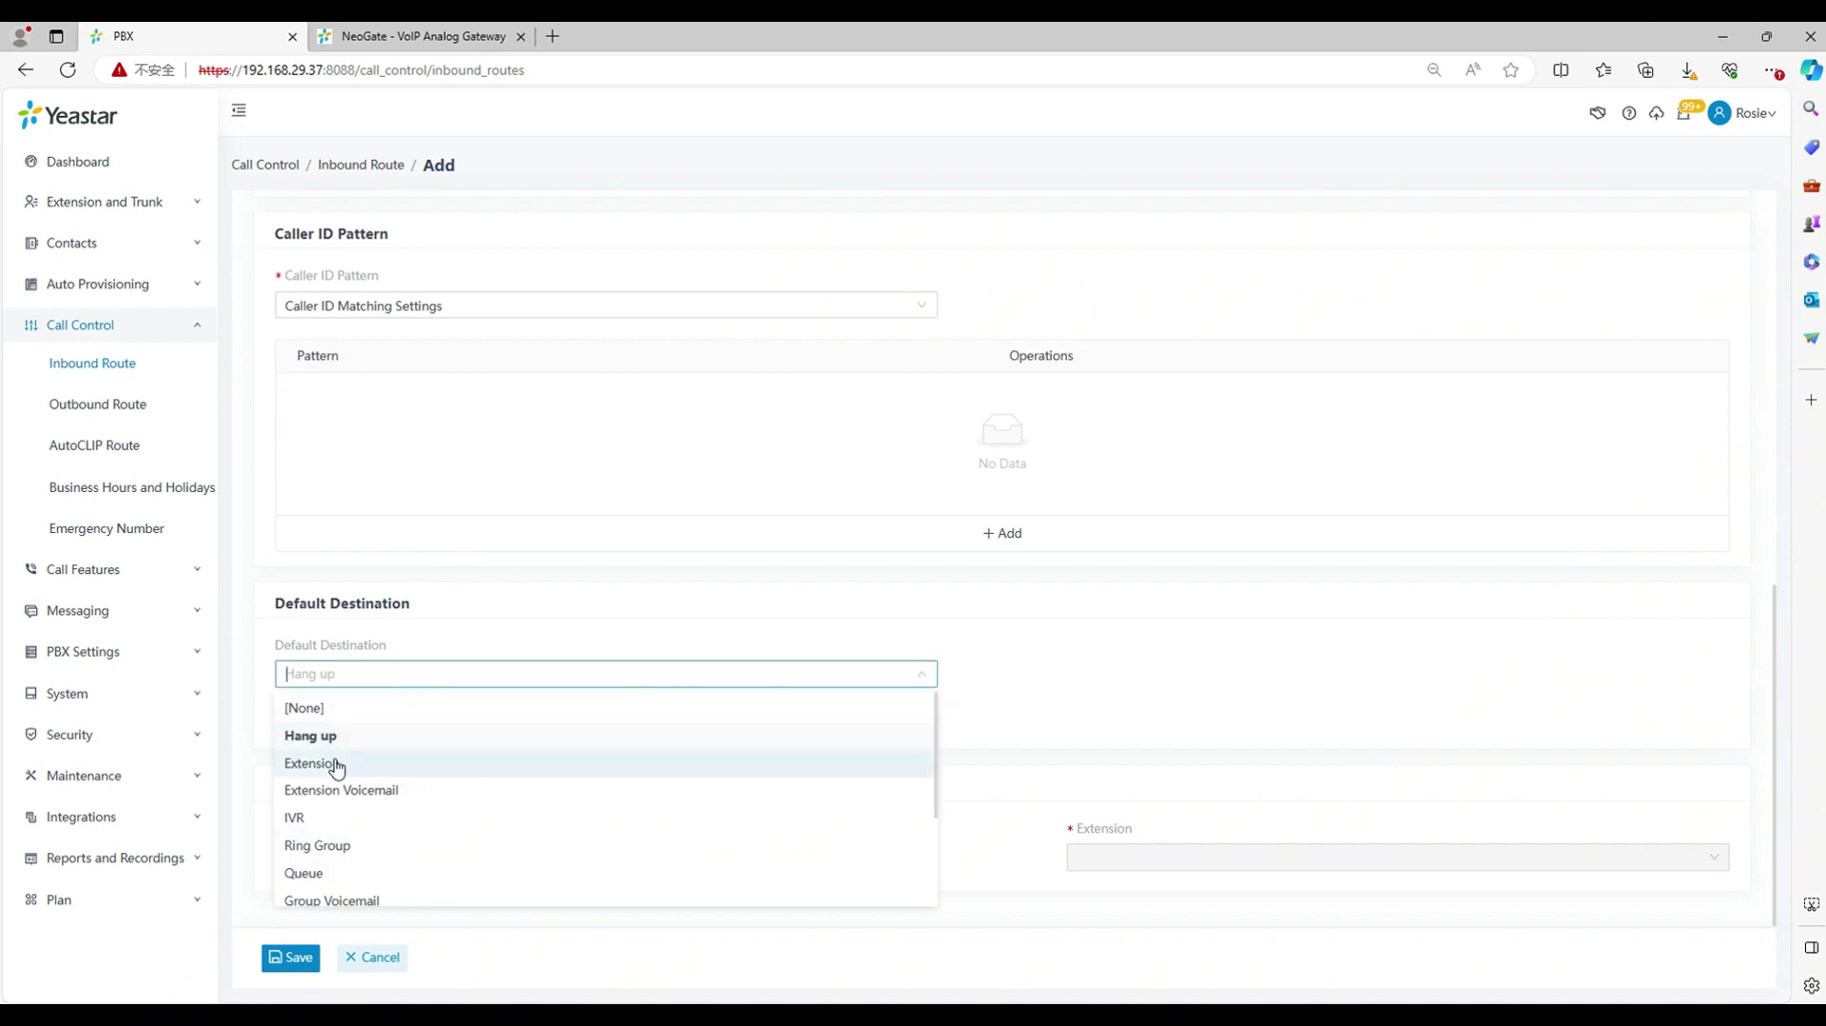
click(326, 818)
click(291, 957)
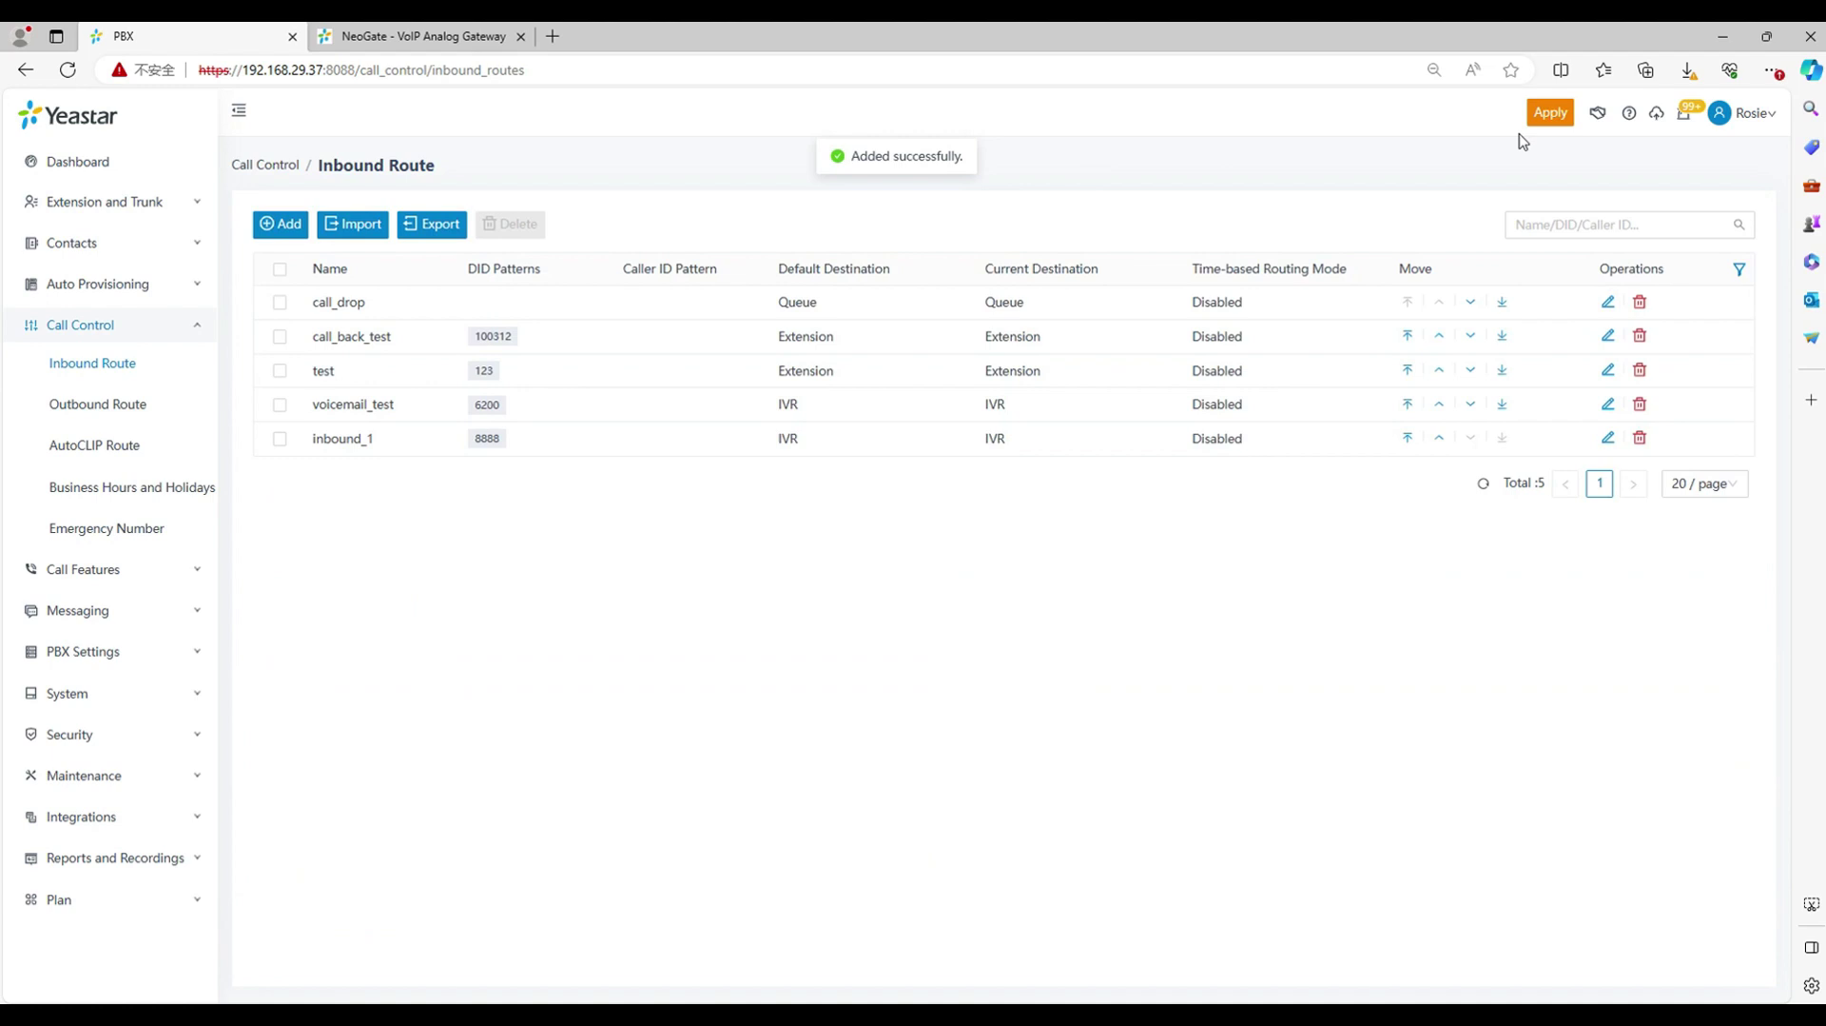
click(1546, 115)
click(283, 229)
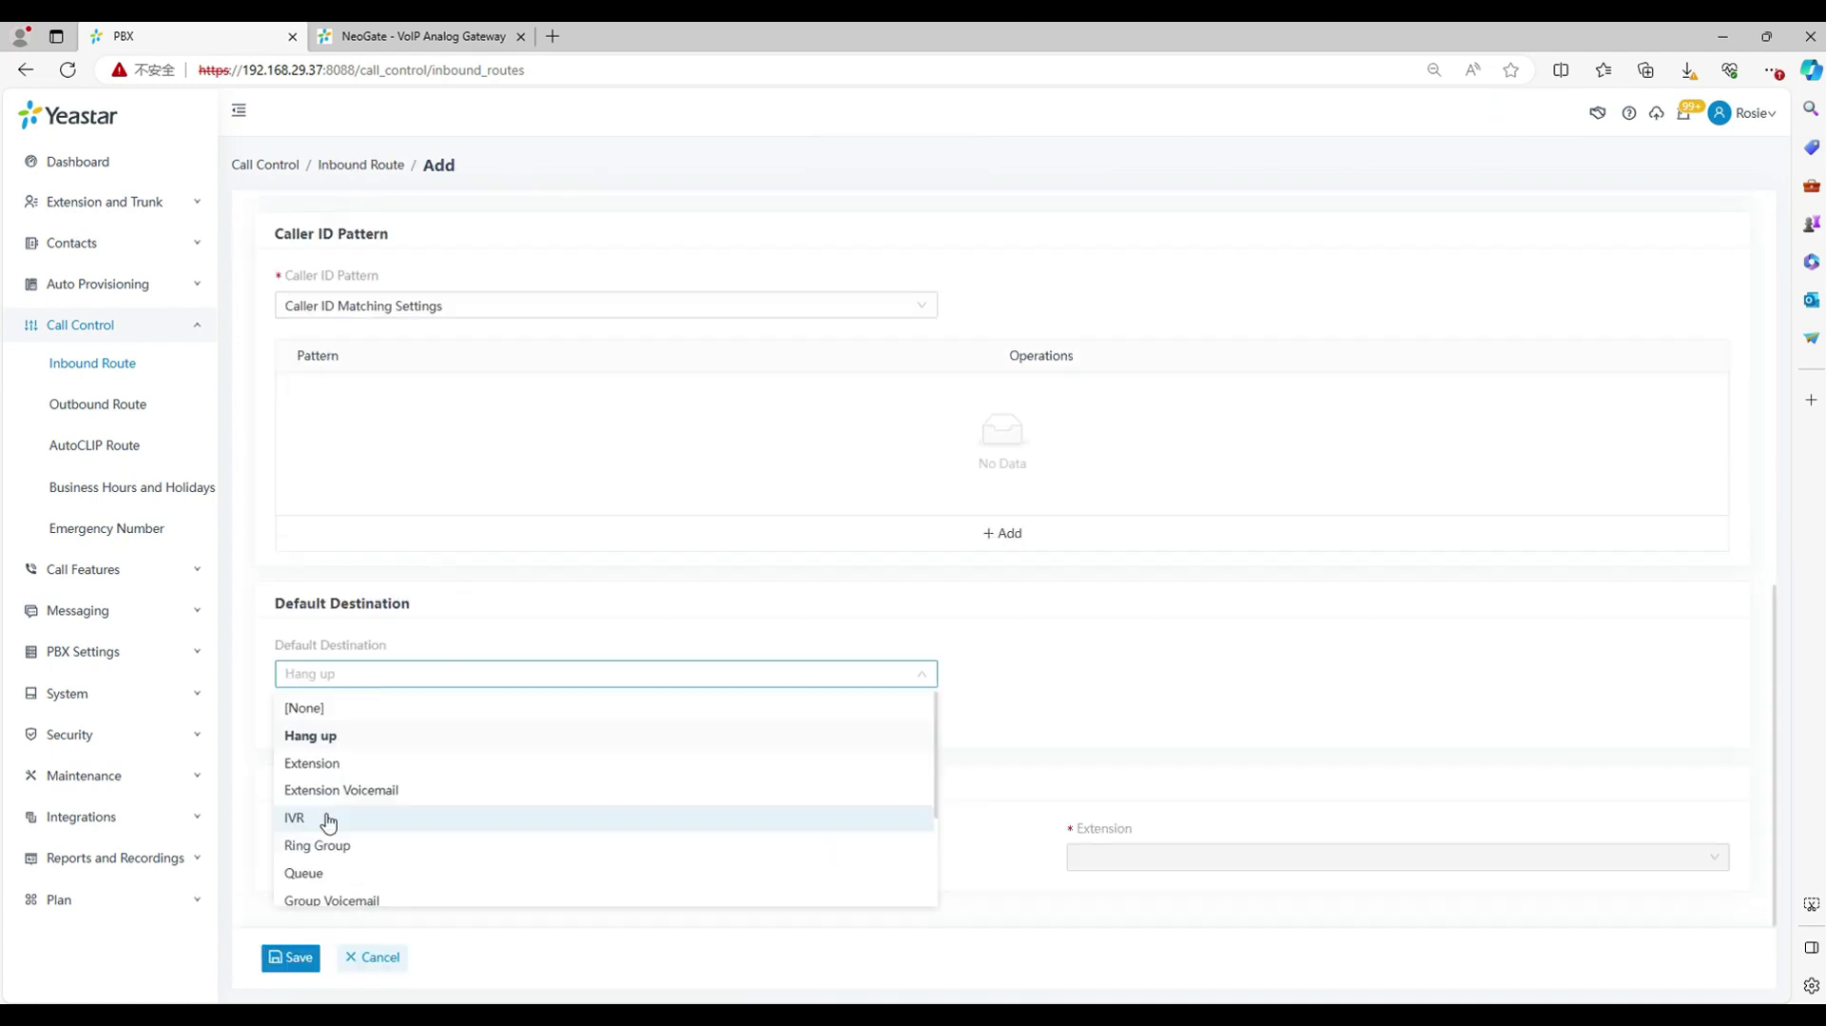
click(327, 819)
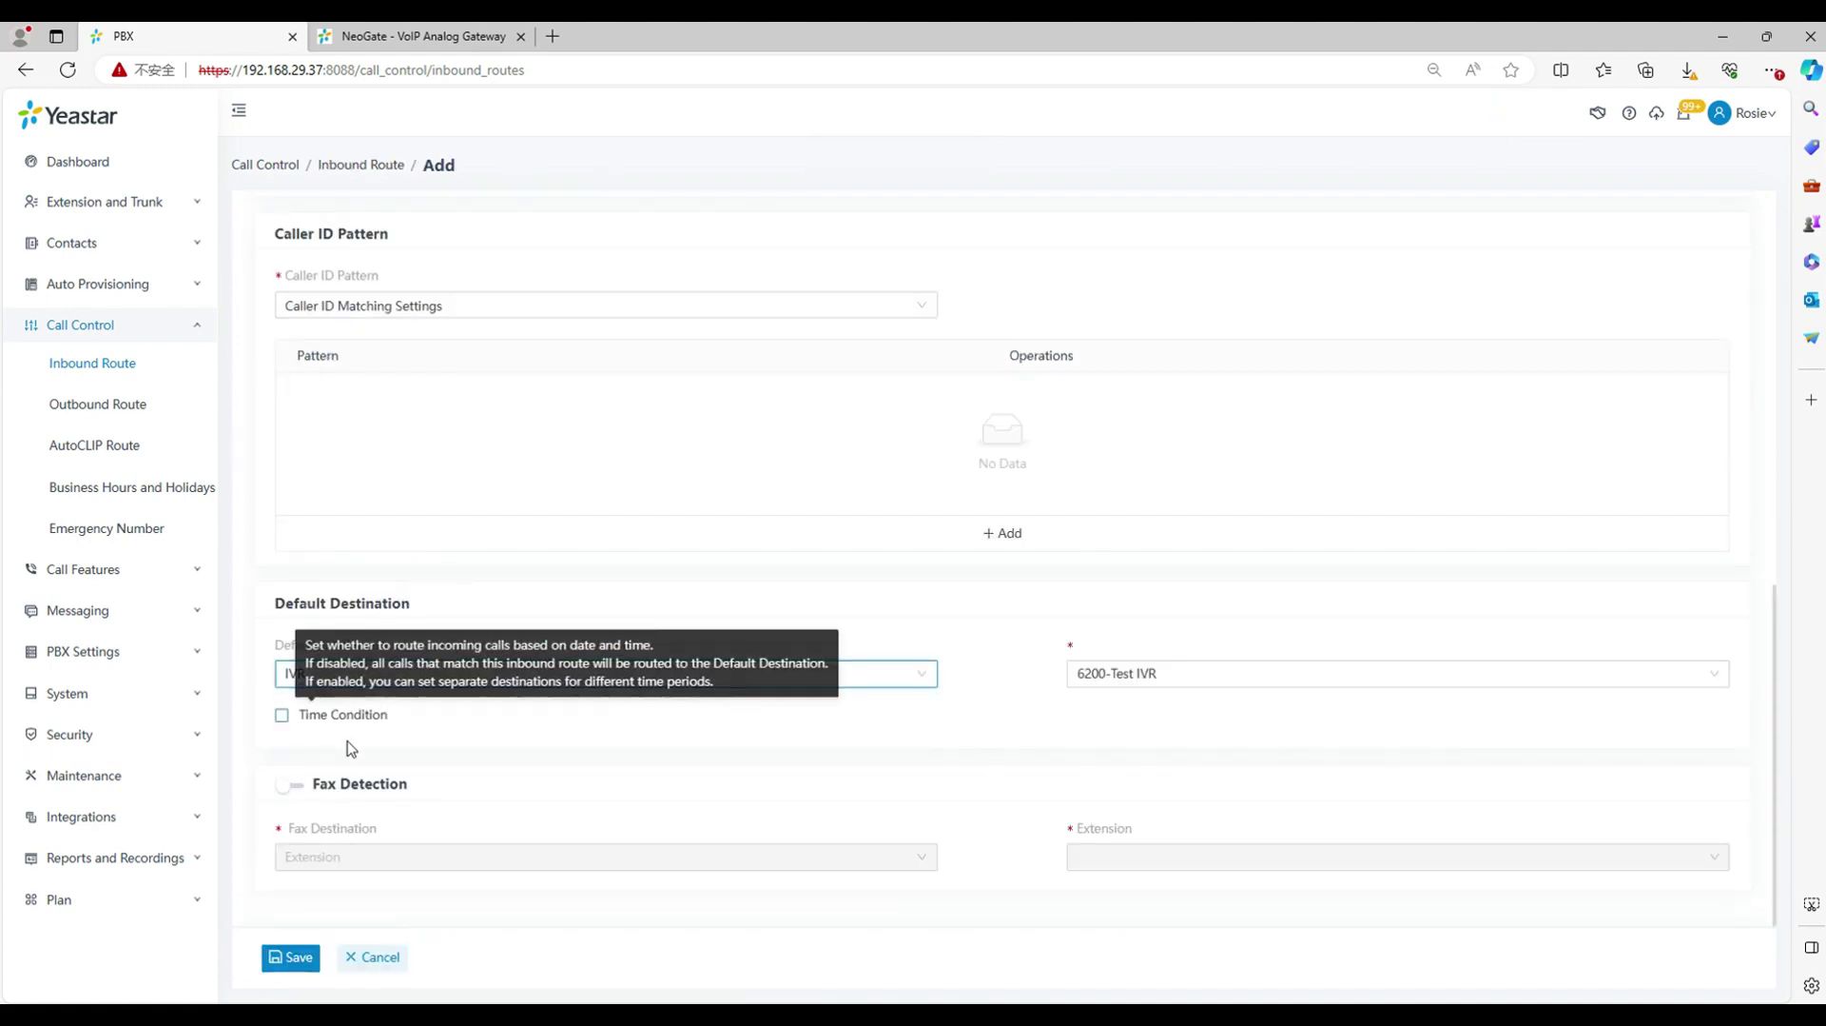
click(297, 955)
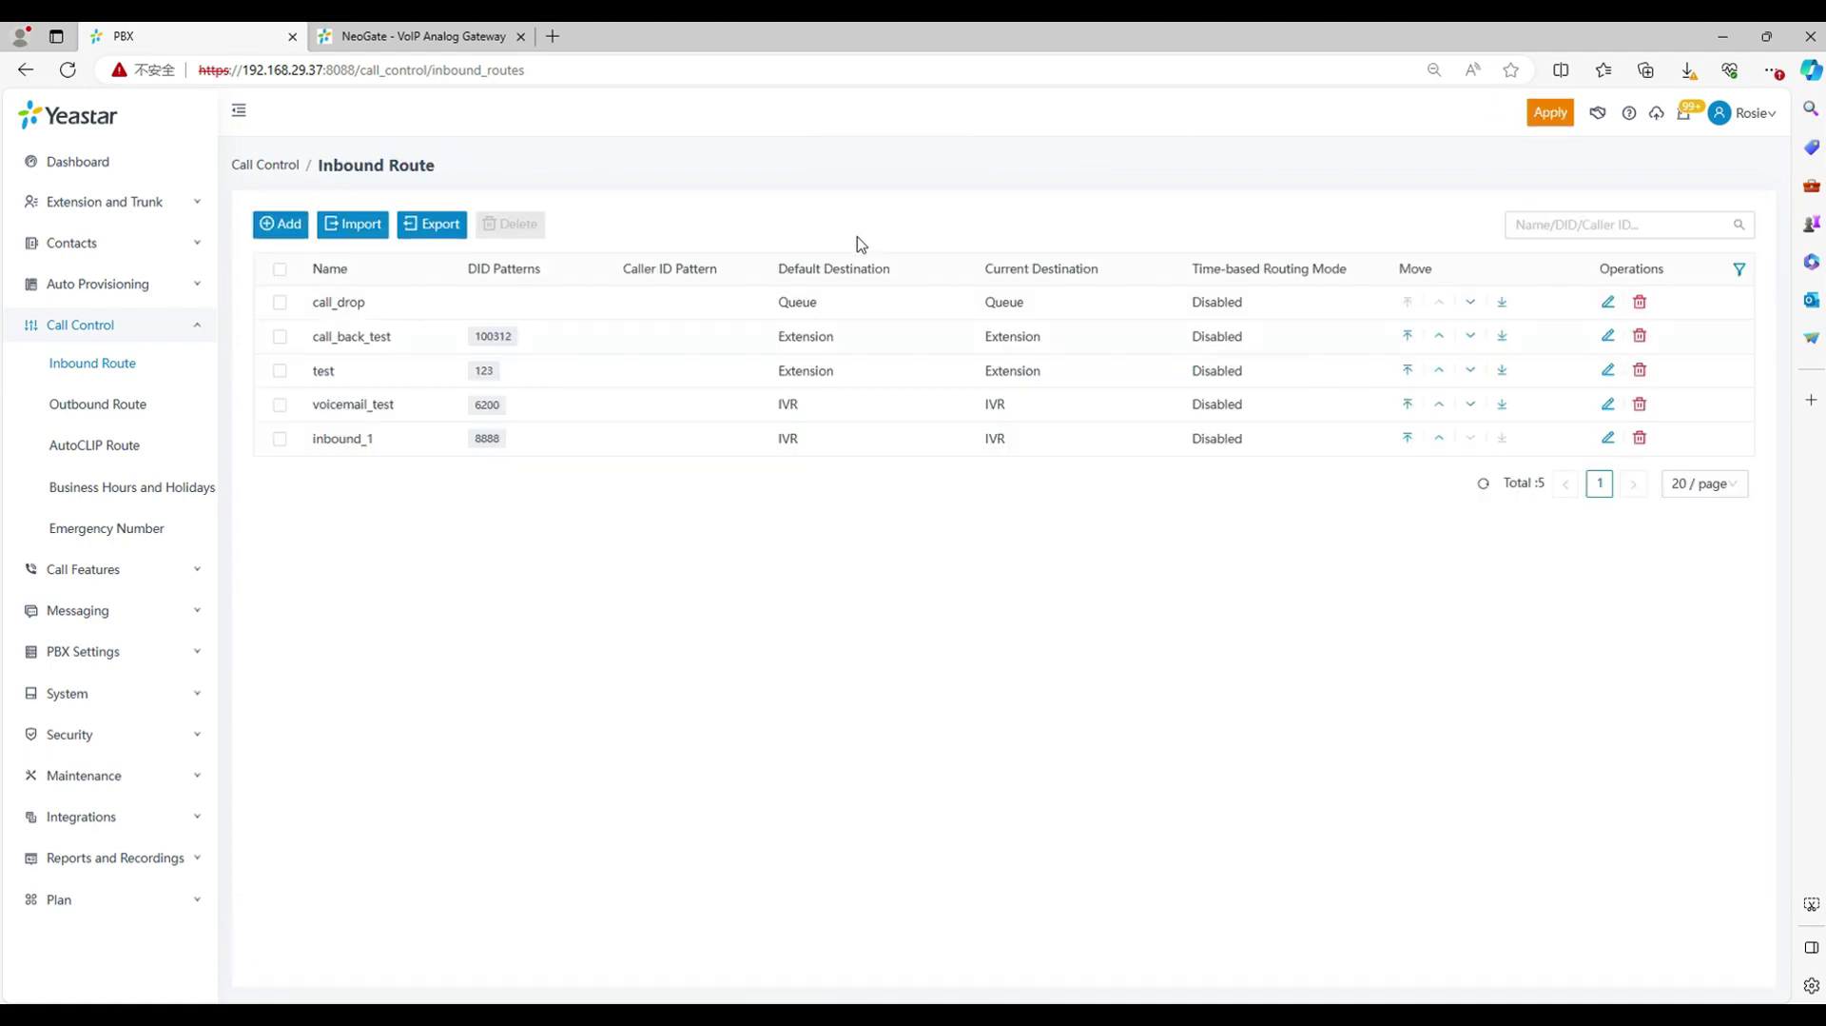
click(1536, 122)
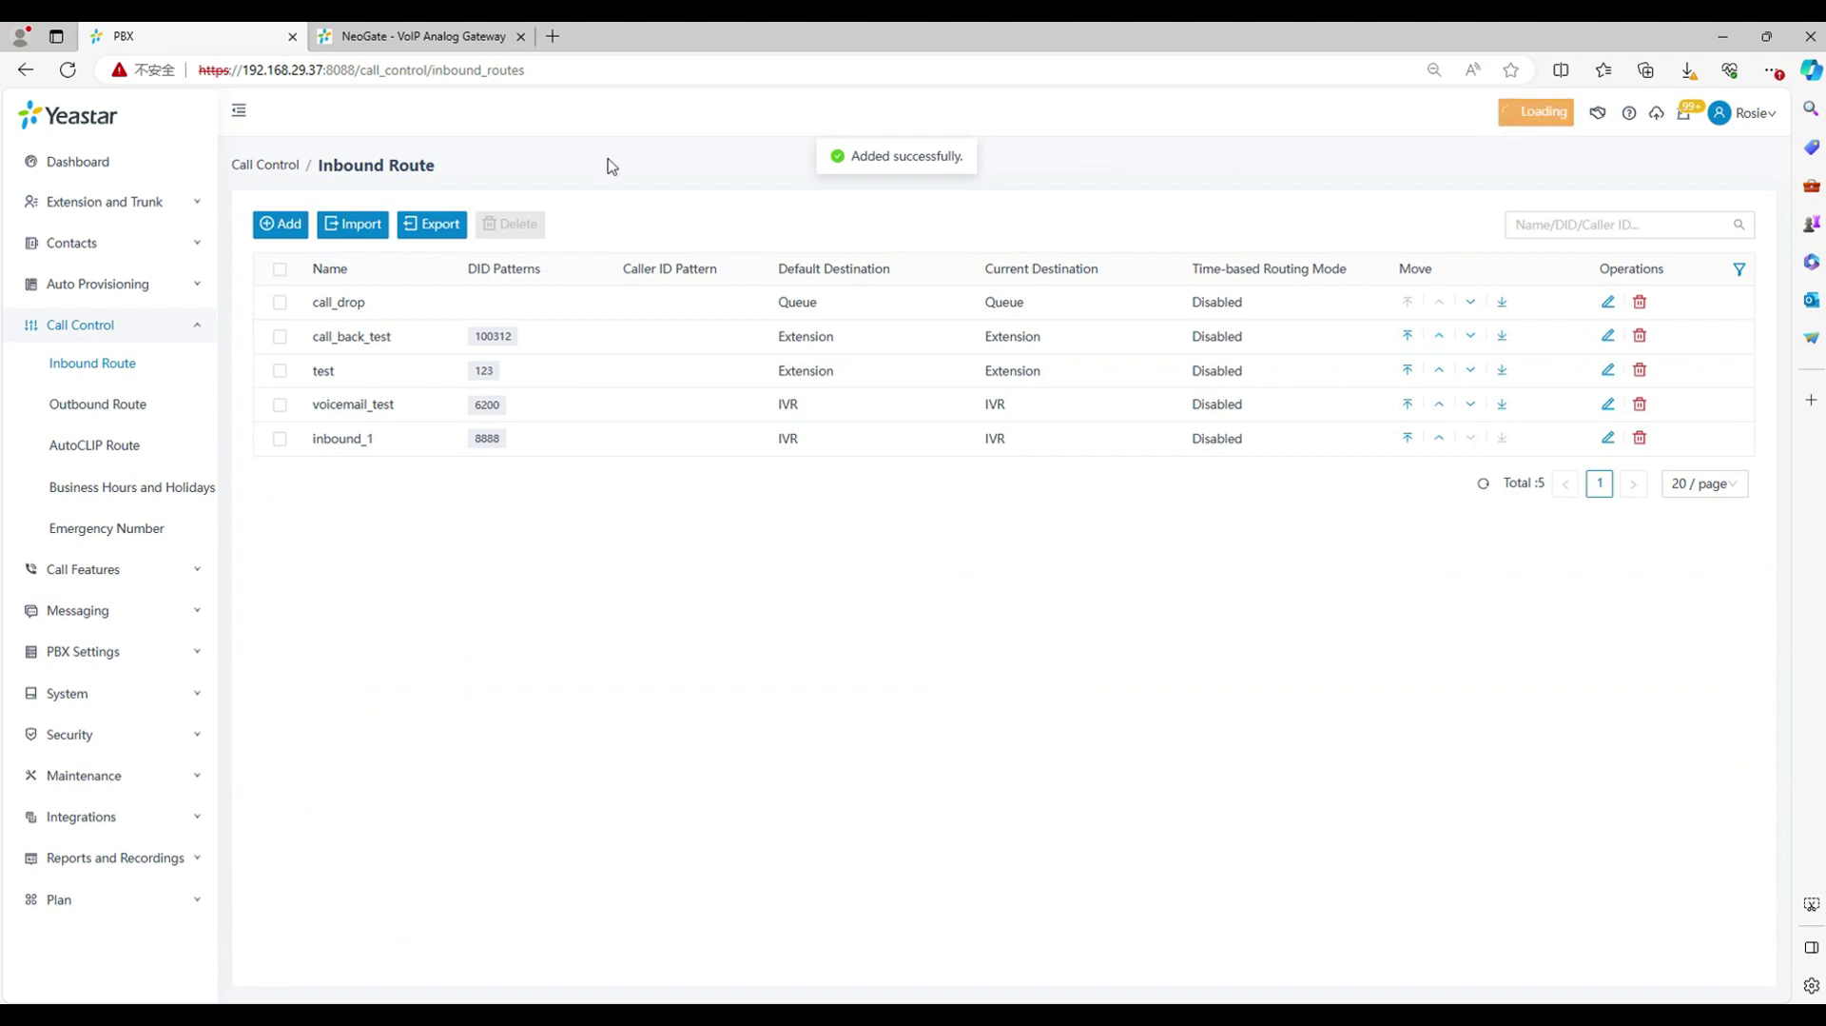
Start another inbound route named inbound_2 with the to_TA trunk selected and DID pattern 9999
click(283, 233)
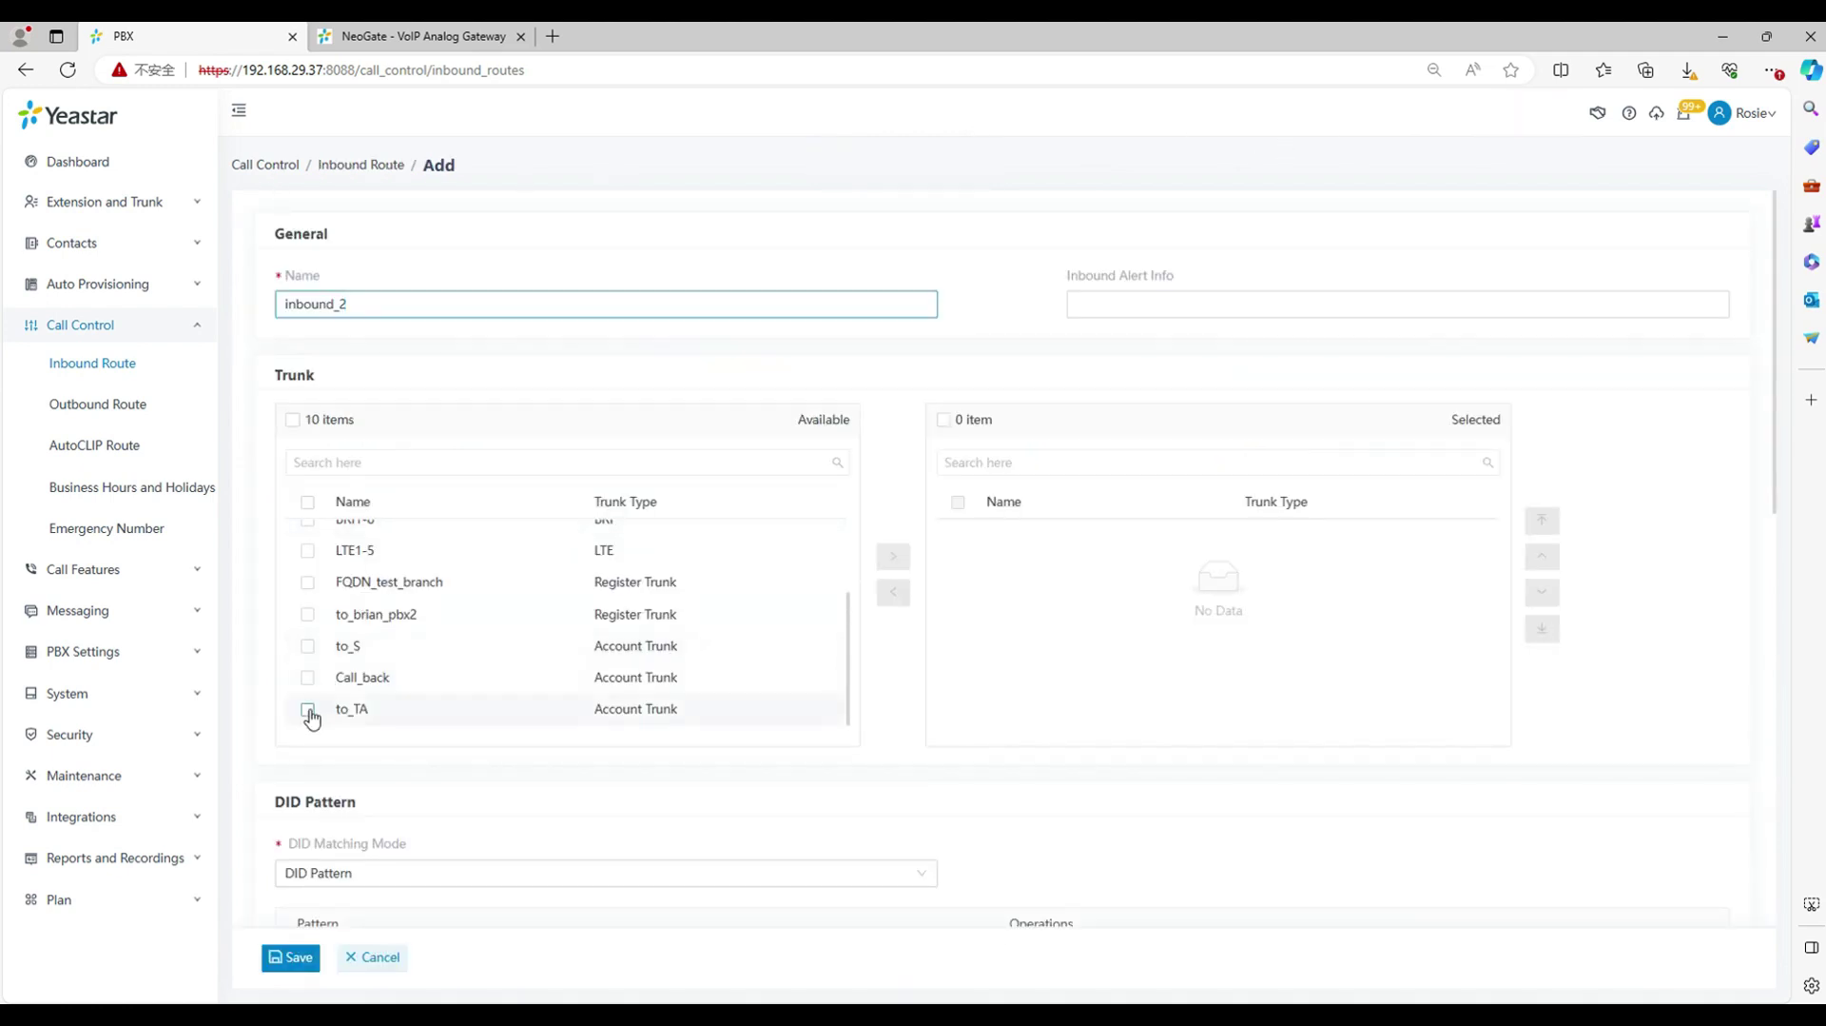
click(307, 709)
click(894, 556)
scroll(820, 673, down, 5)
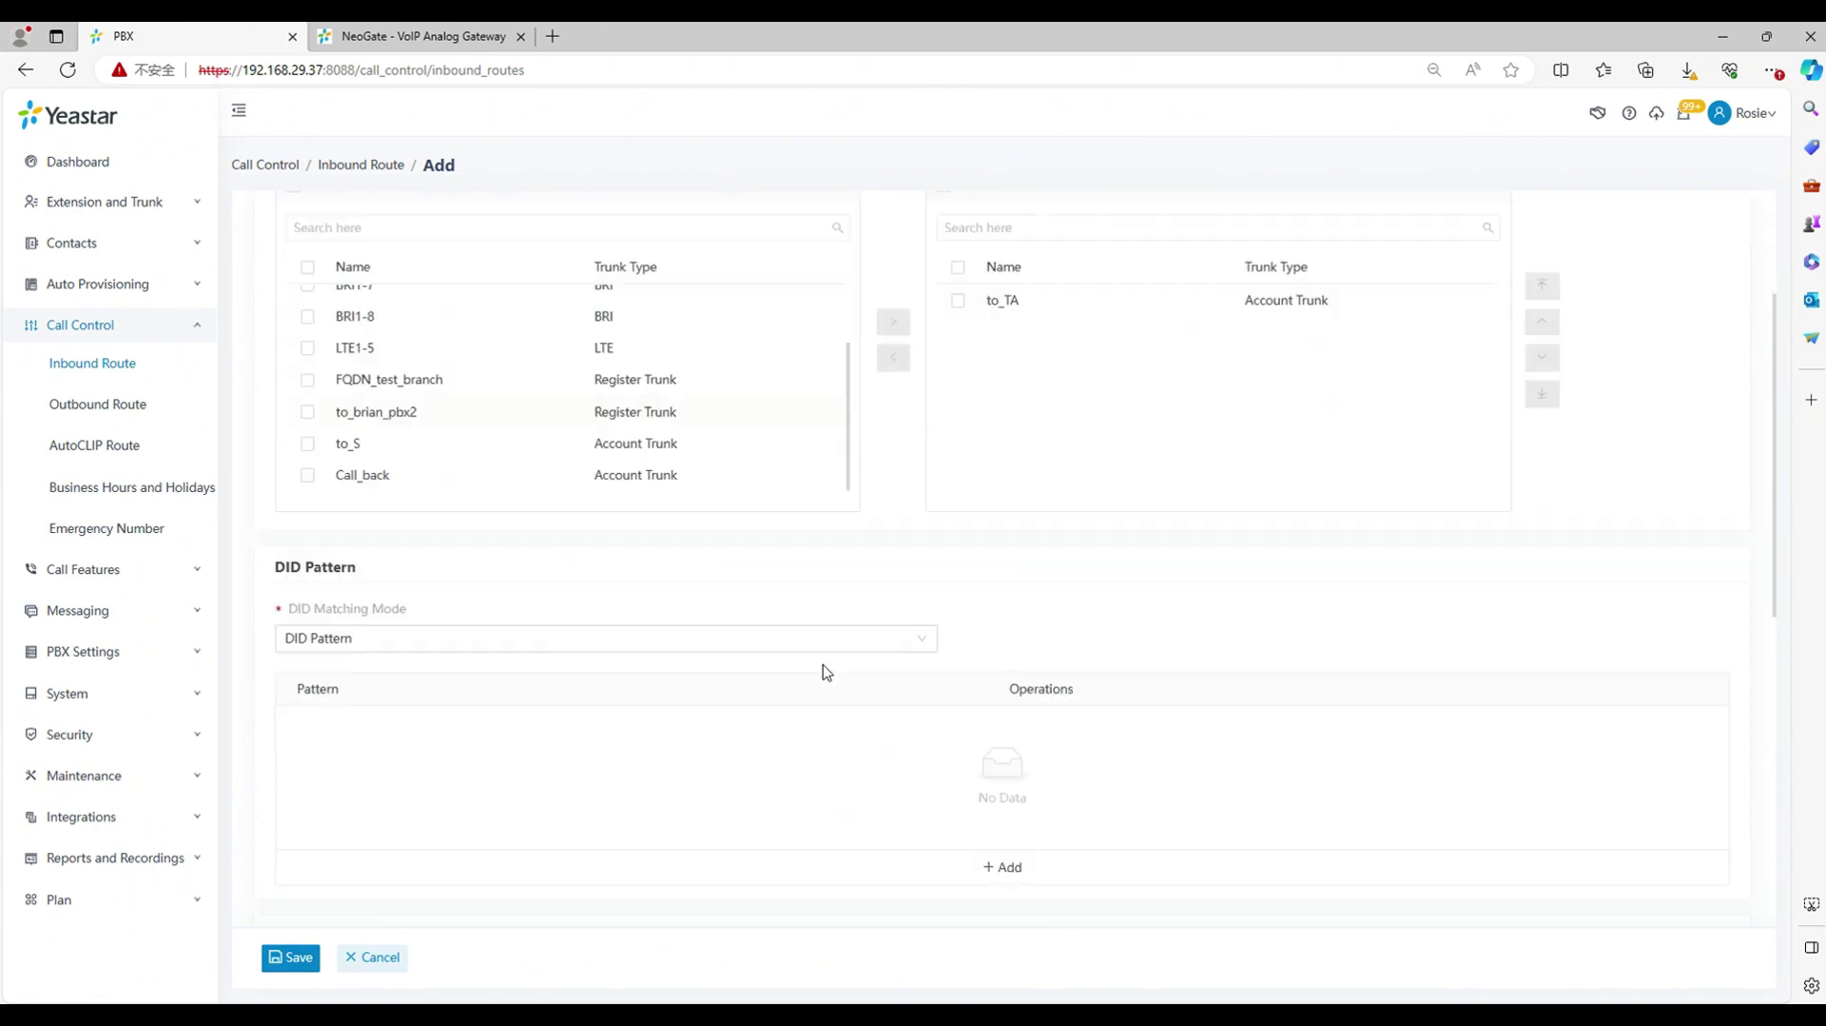
click(760, 666)
click(387, 536)
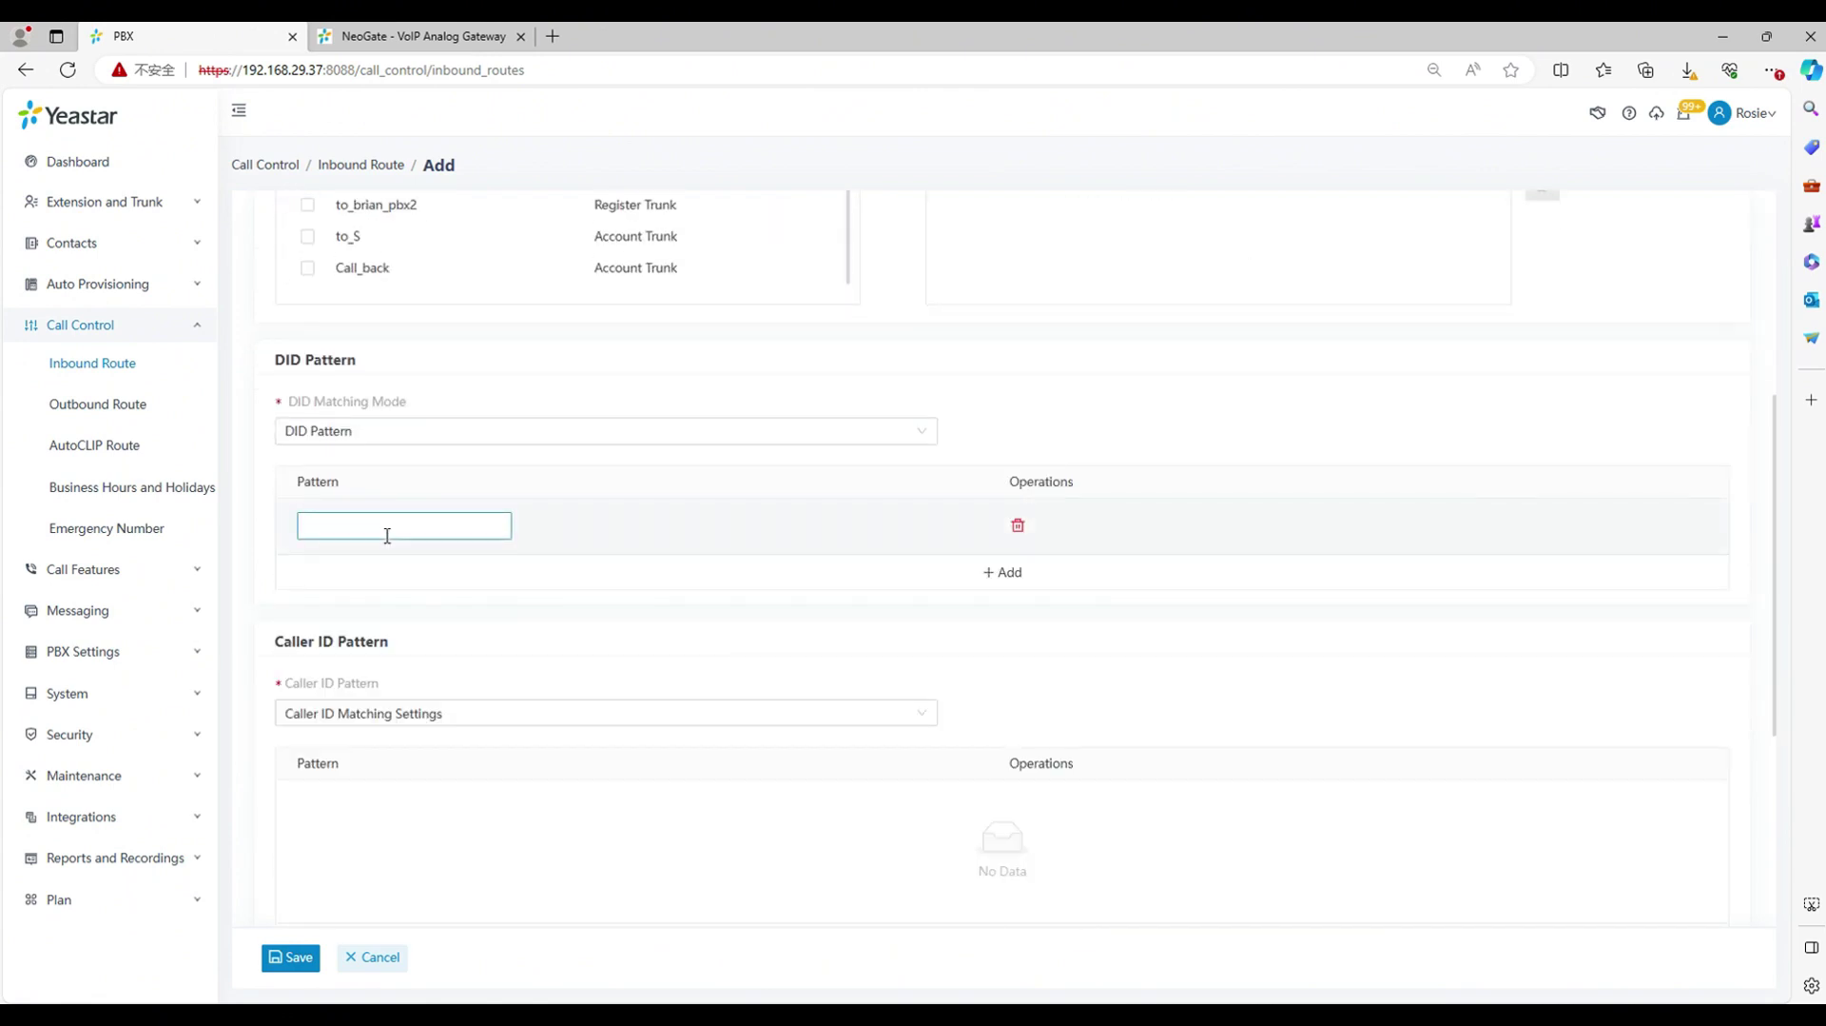
Set the inbound_2 route's default destination to Queue 6400-Tech Support, save the route and apply the changes
scroll(386, 589, down, 5)
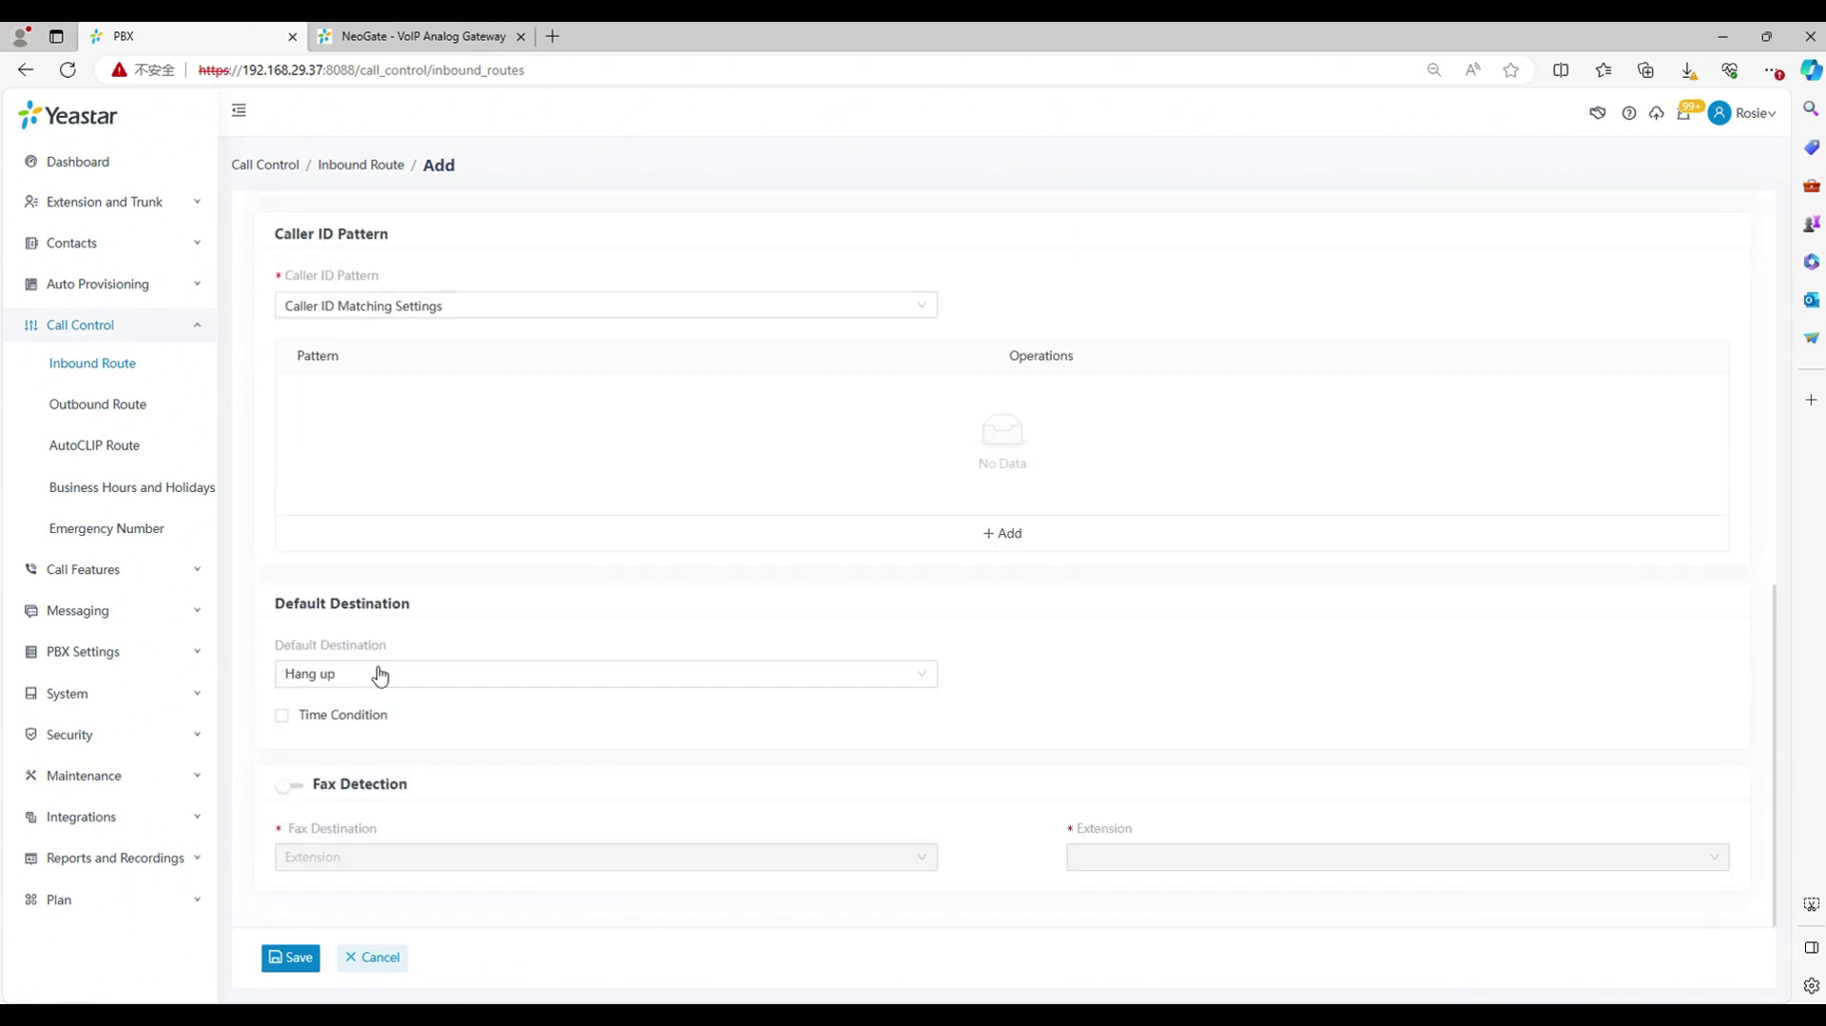
click(371, 672)
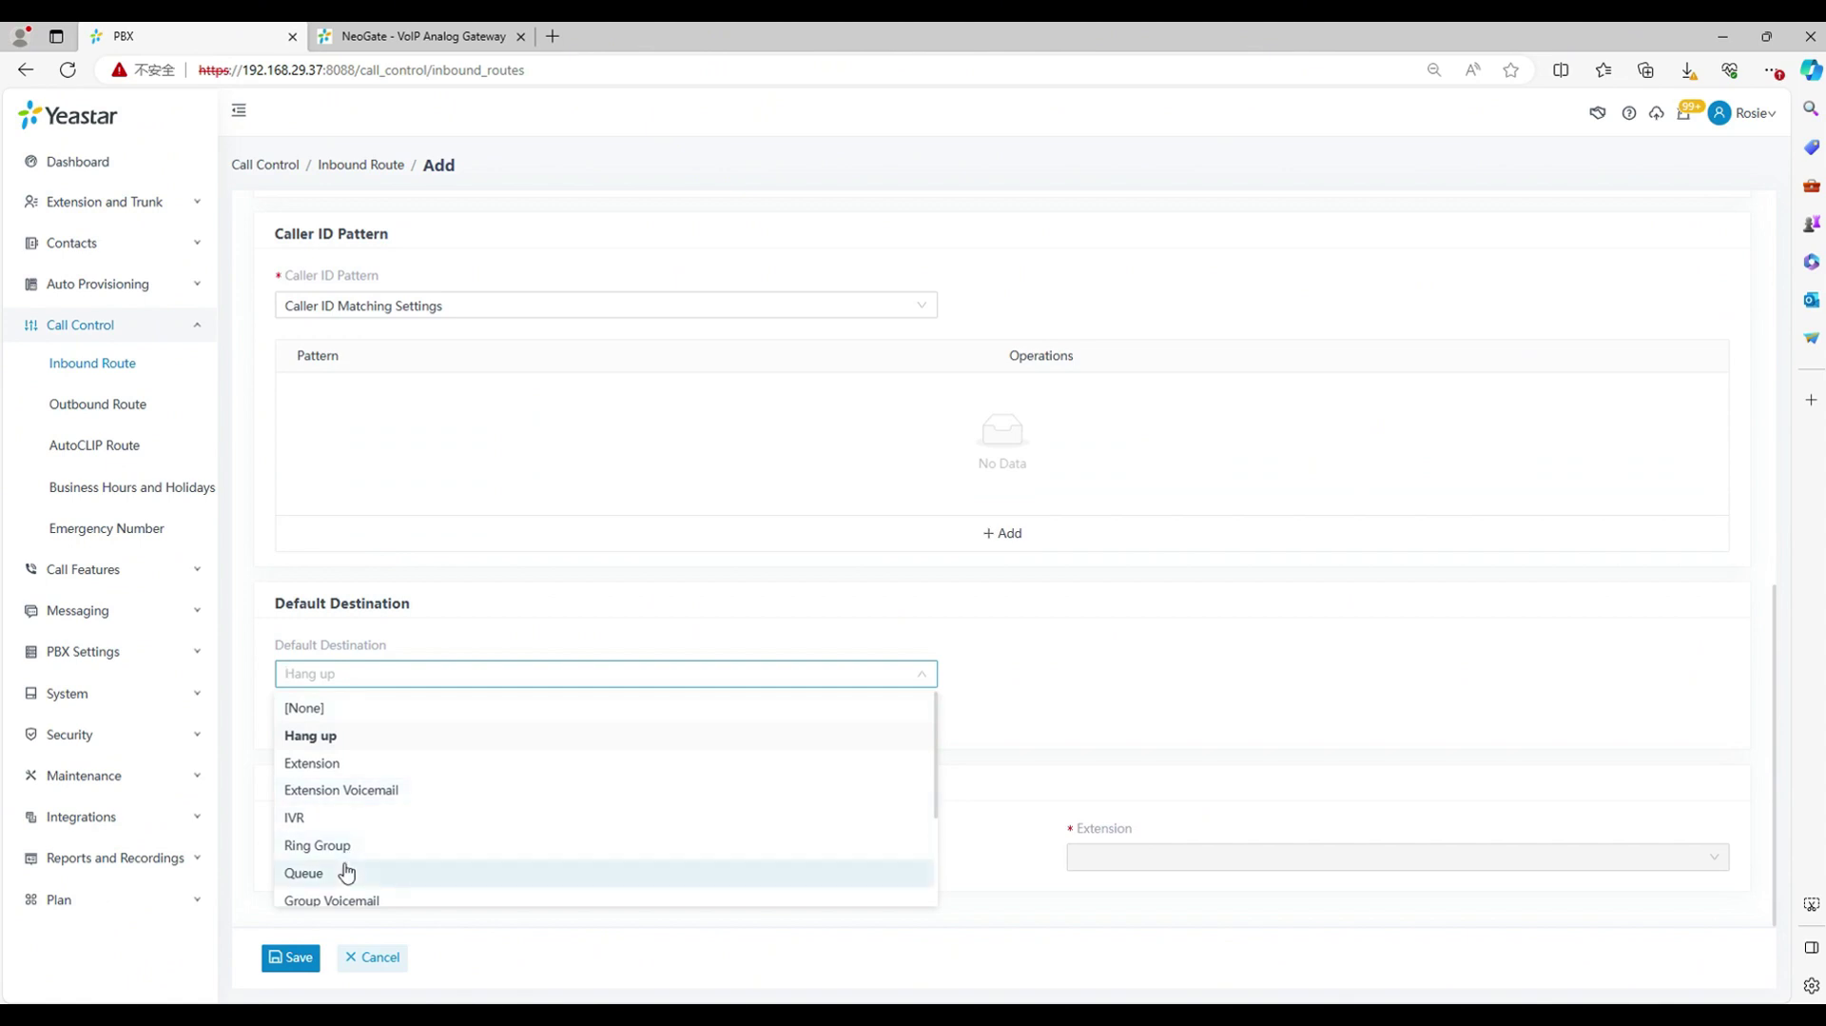
click(349, 872)
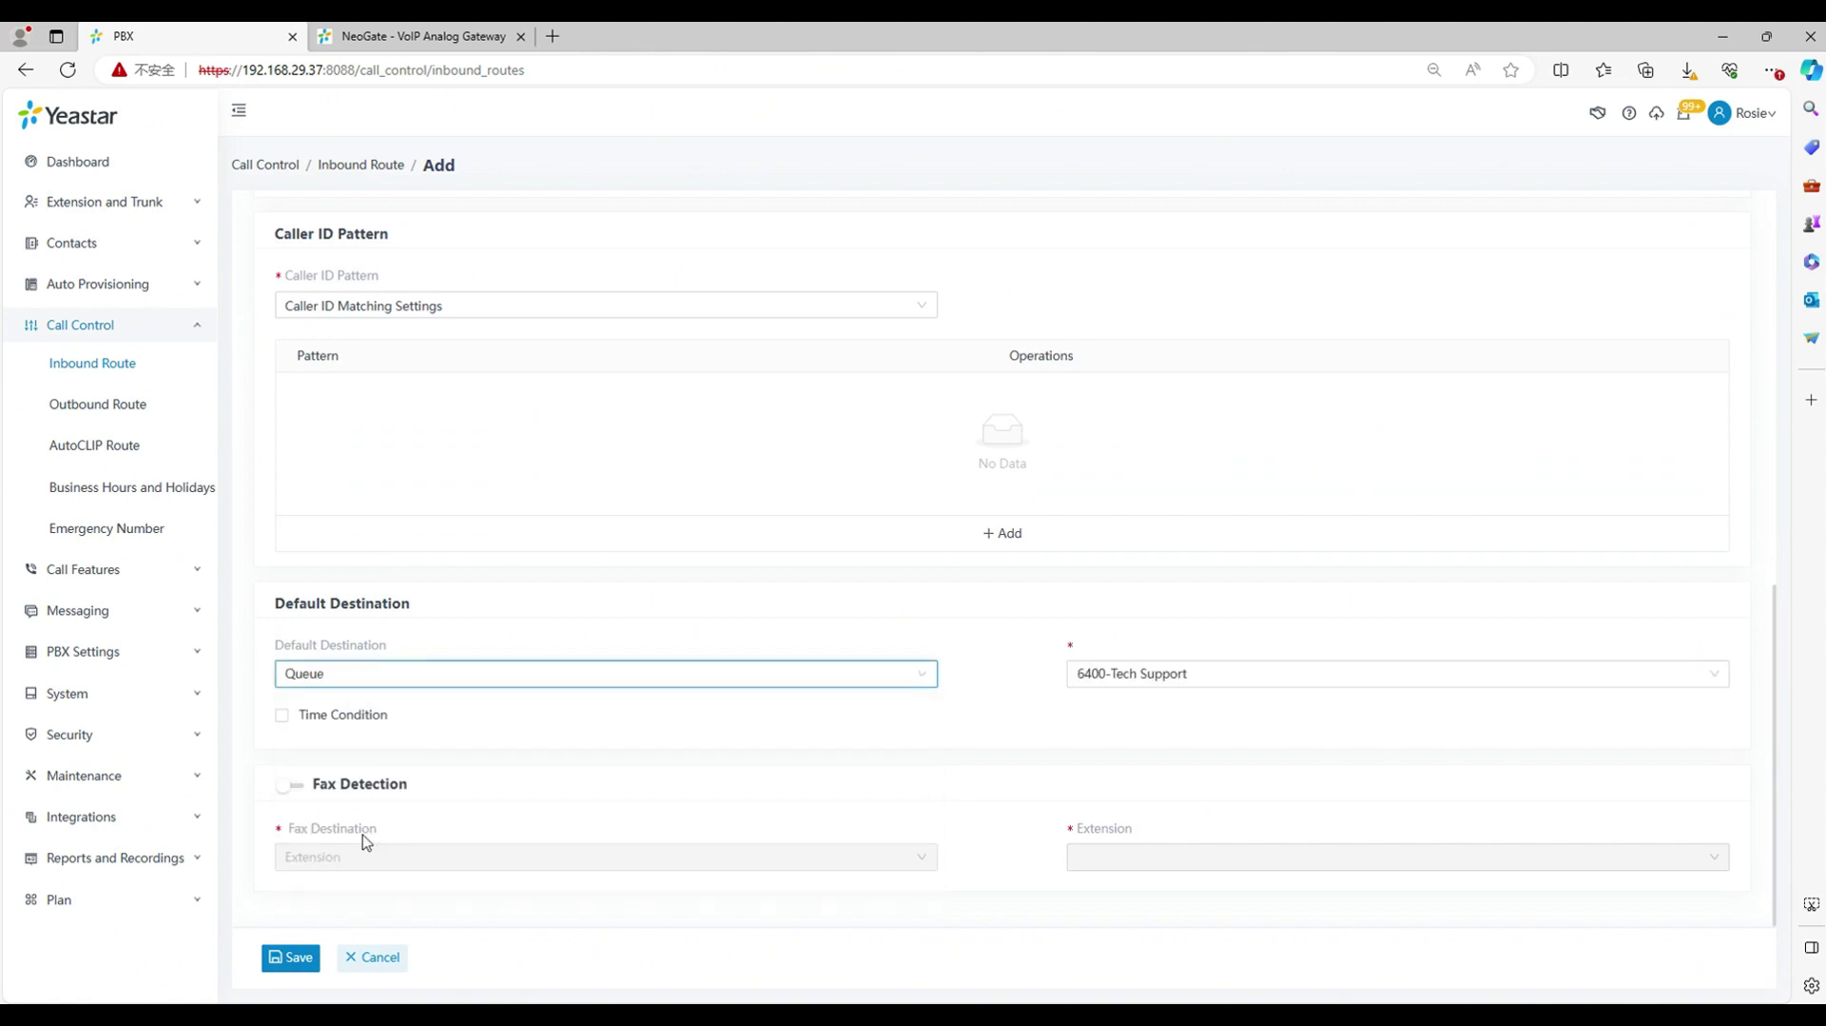
click(297, 958)
click(1543, 118)
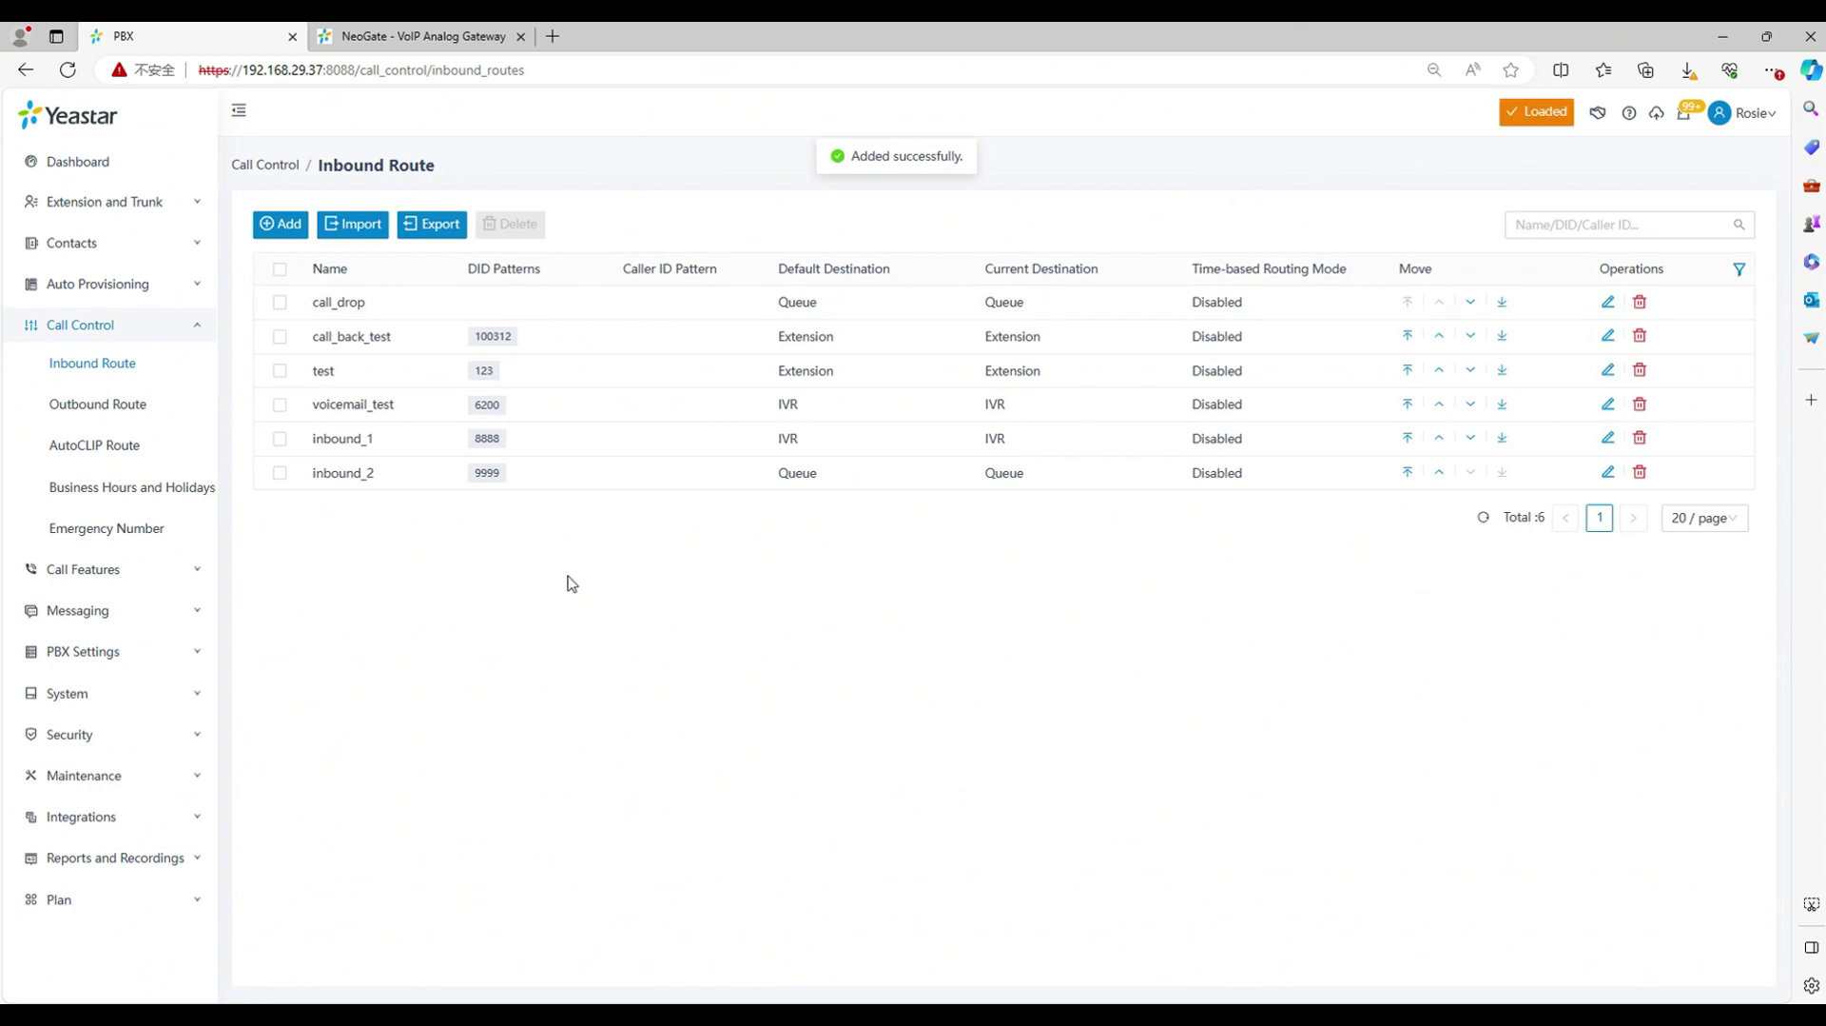
Switch to the NeoGate gateway and start a simple-mode Port->IP/Port route named route_1
click(419, 36)
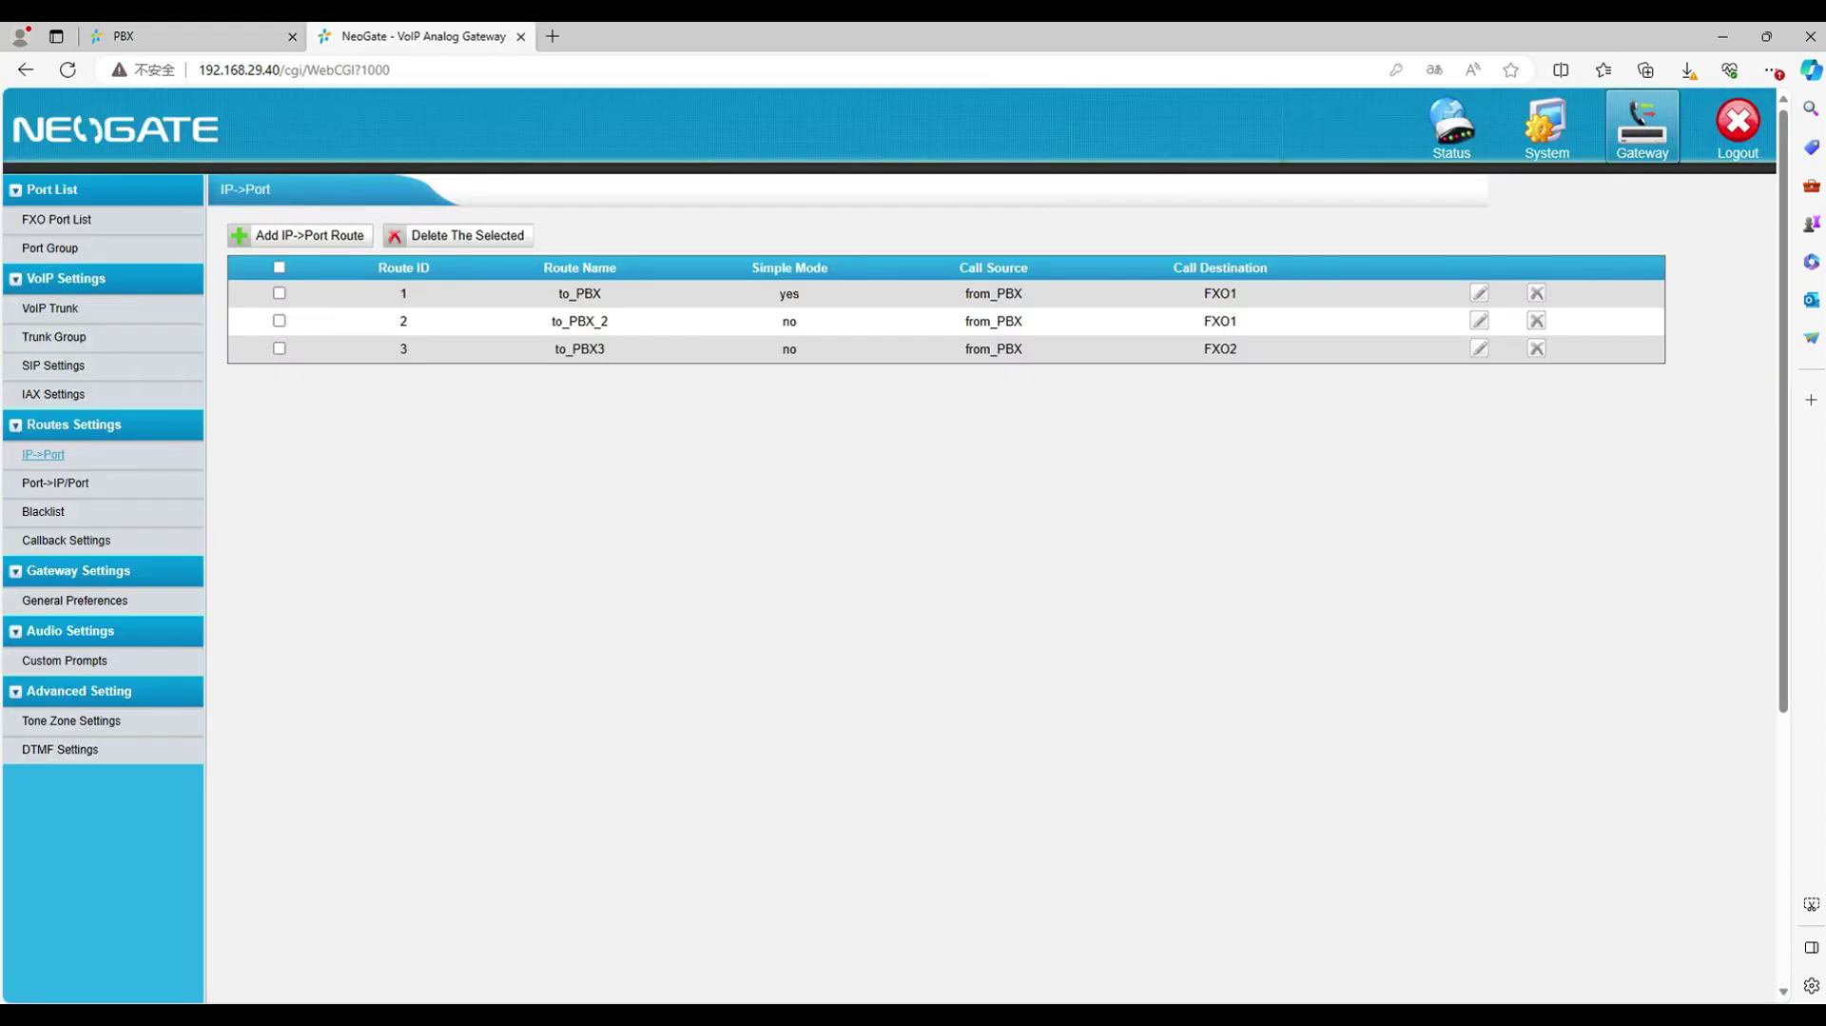
click(66, 482)
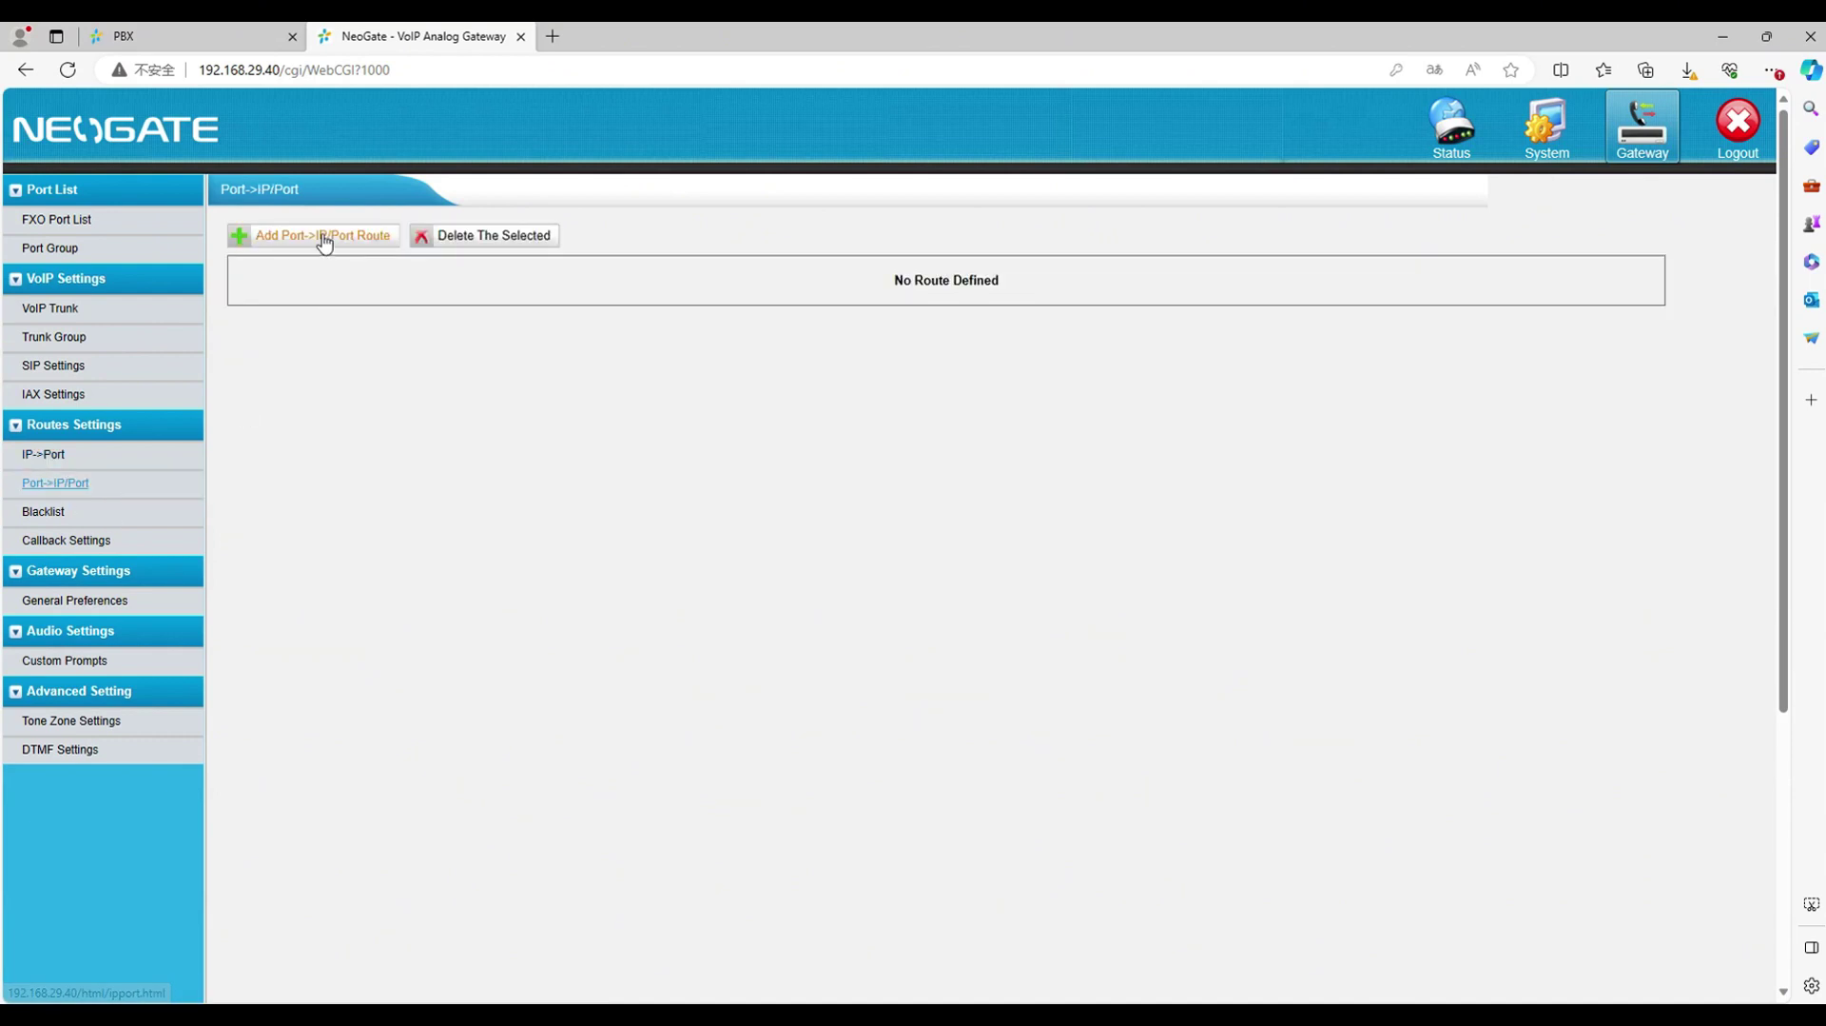
click(324, 237)
click(734, 344)
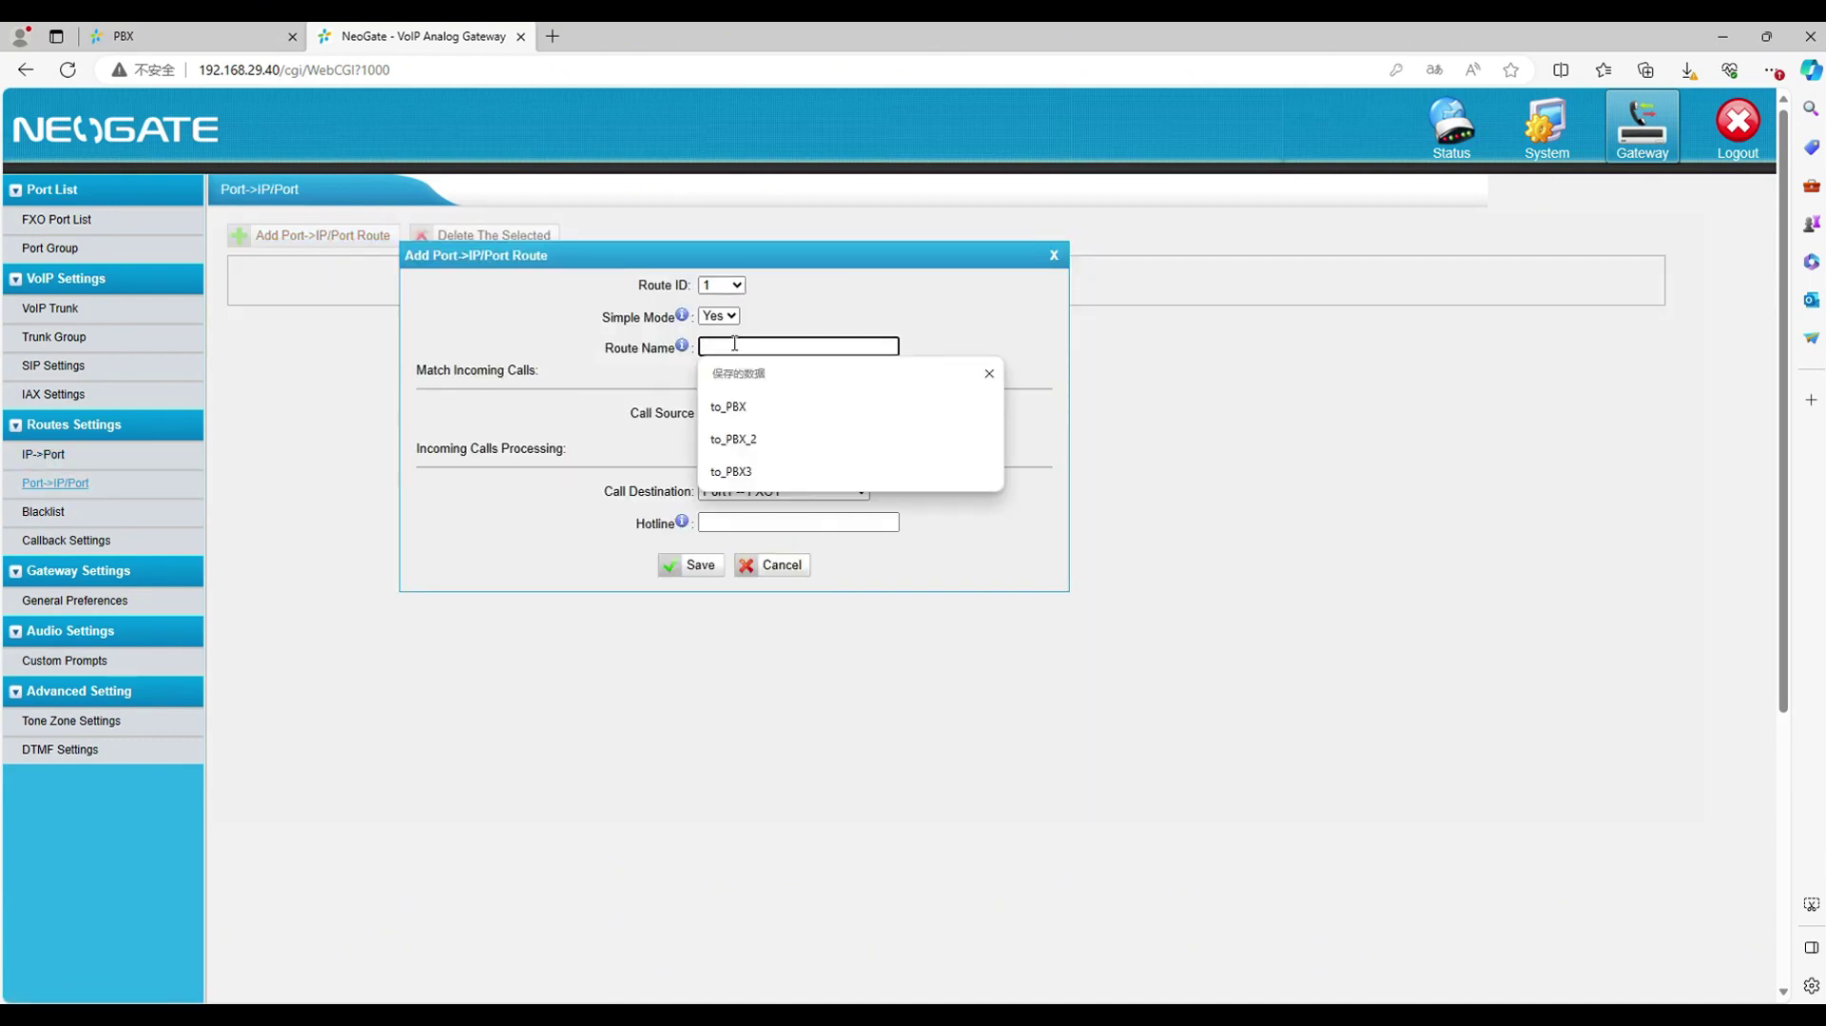
text(route_1)
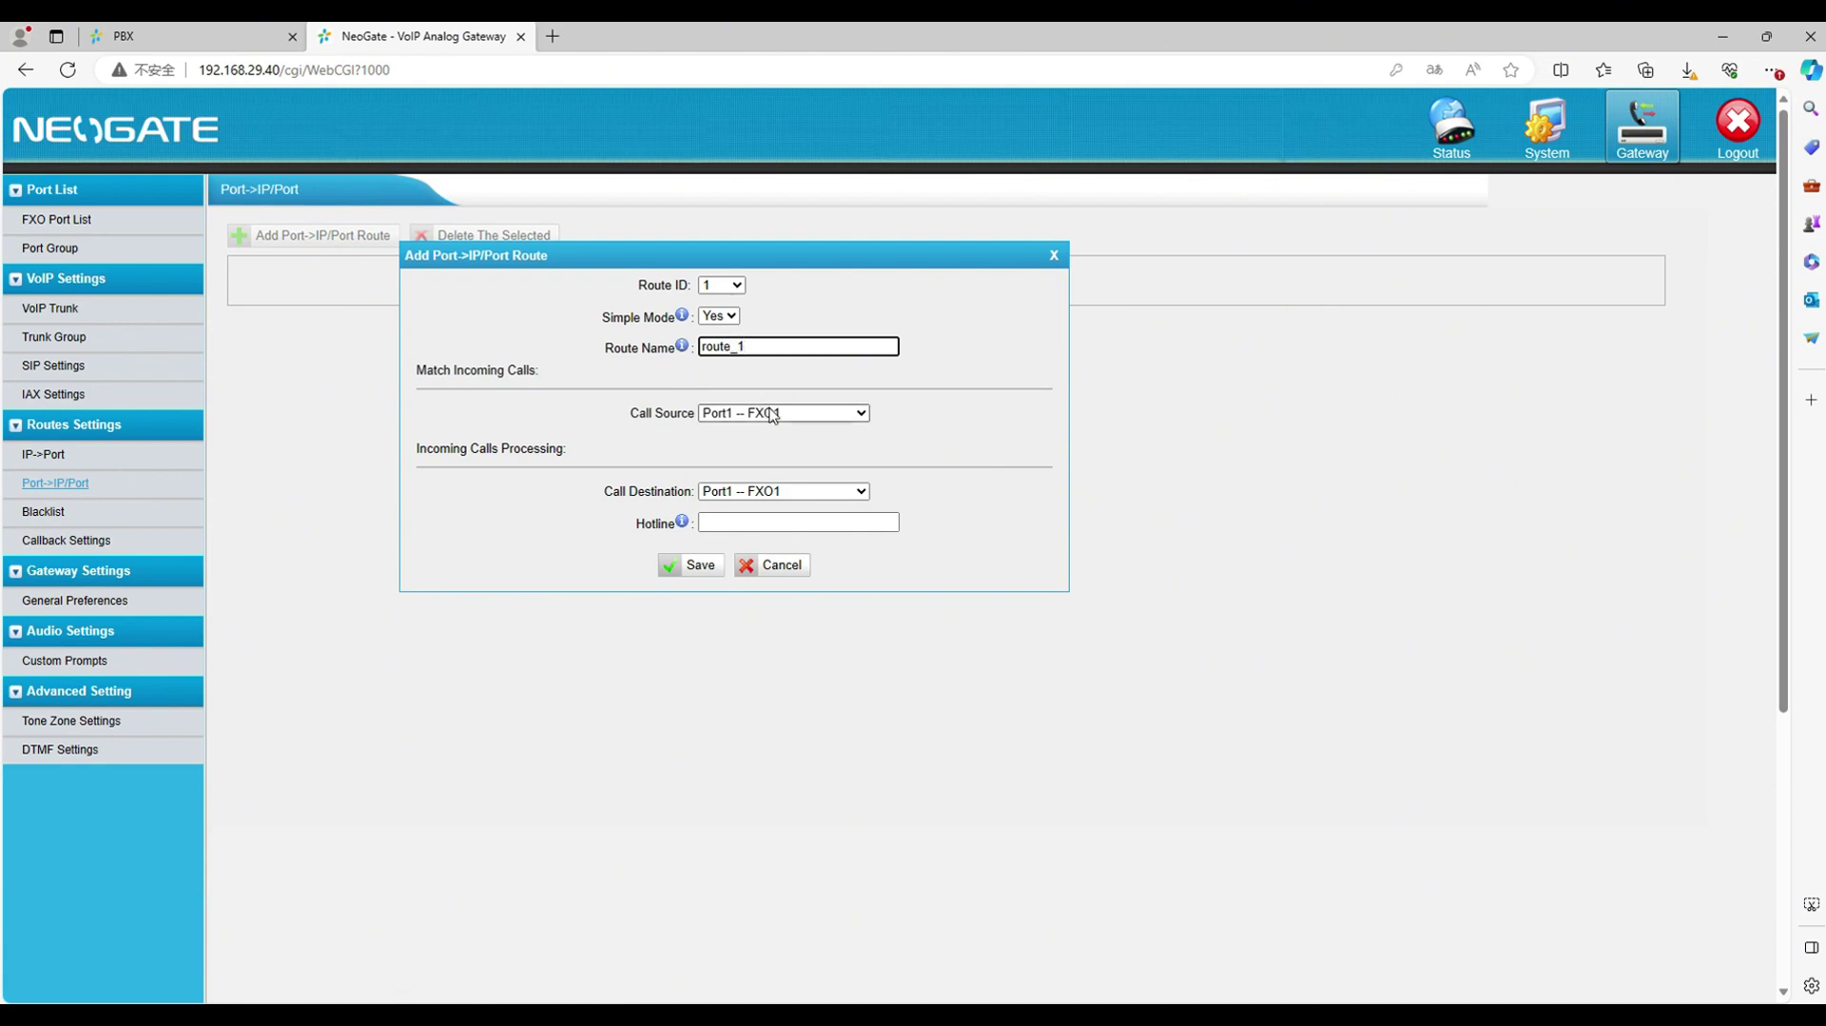
Route route_1 to SIP Trunk -- from_PBX with hotline 8888, save it and apply the changes
click(764, 491)
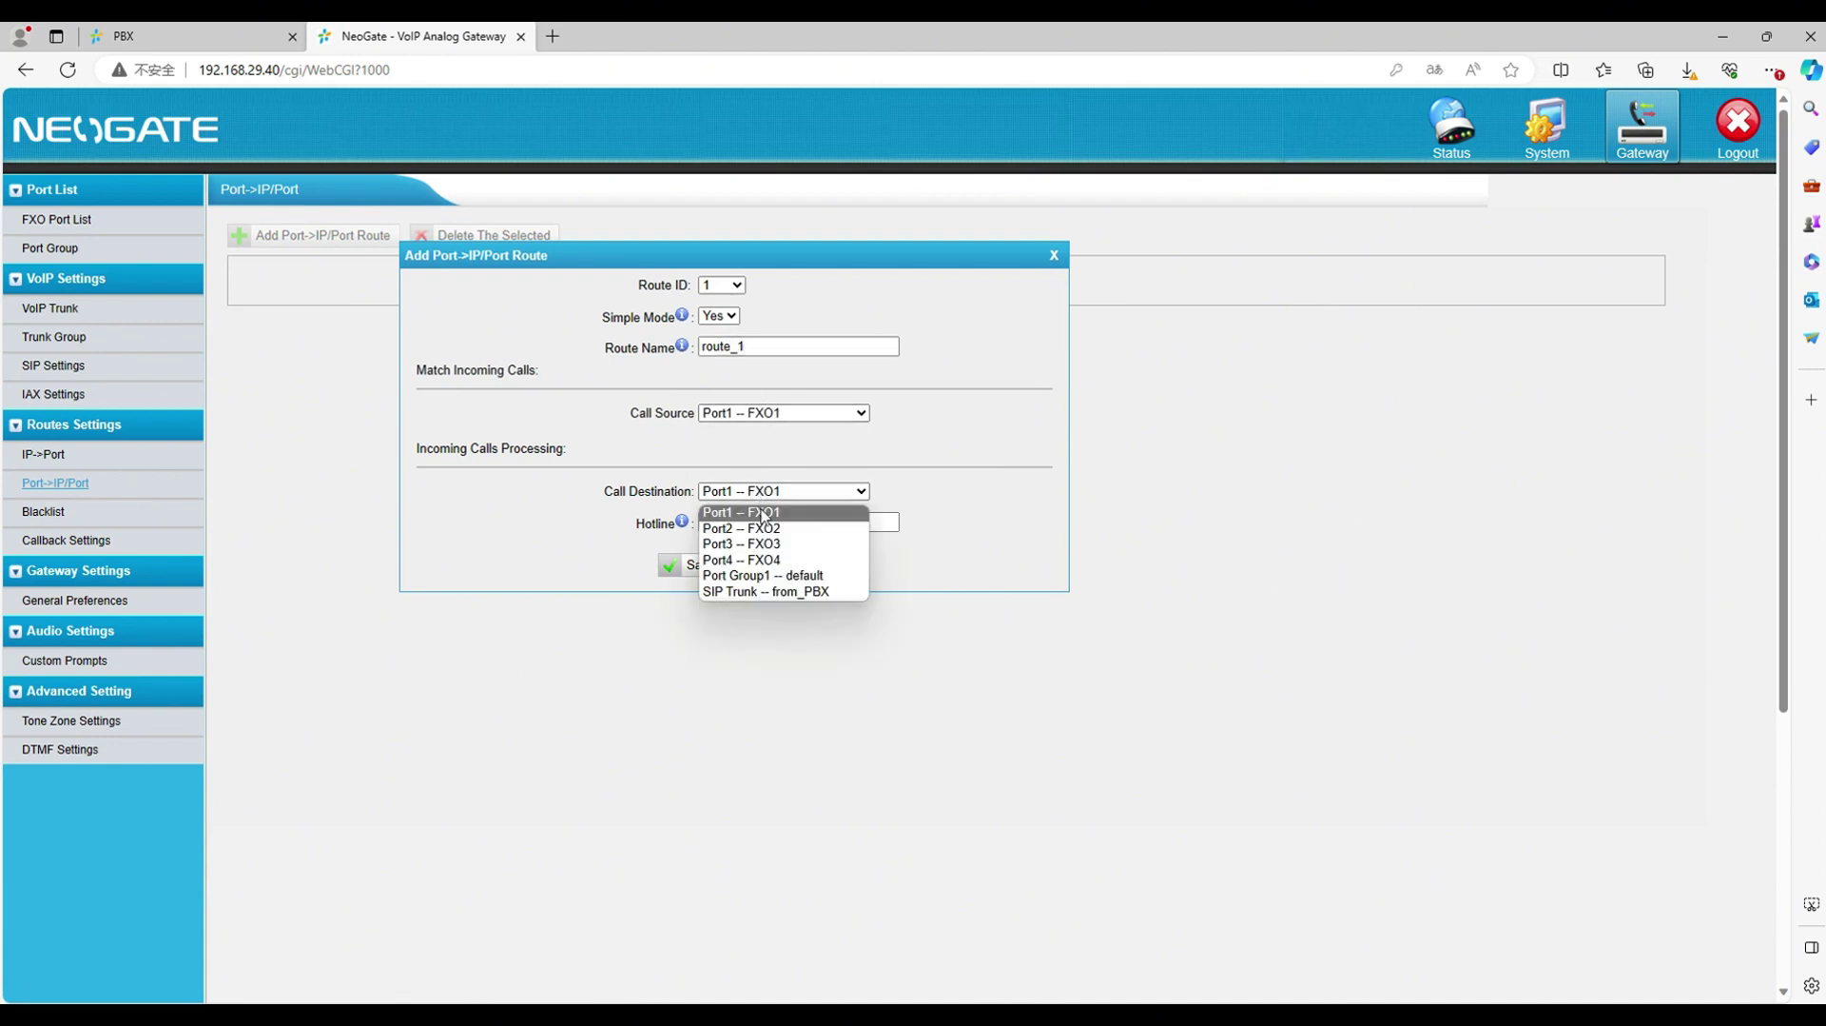
click(765, 591)
click(755, 523)
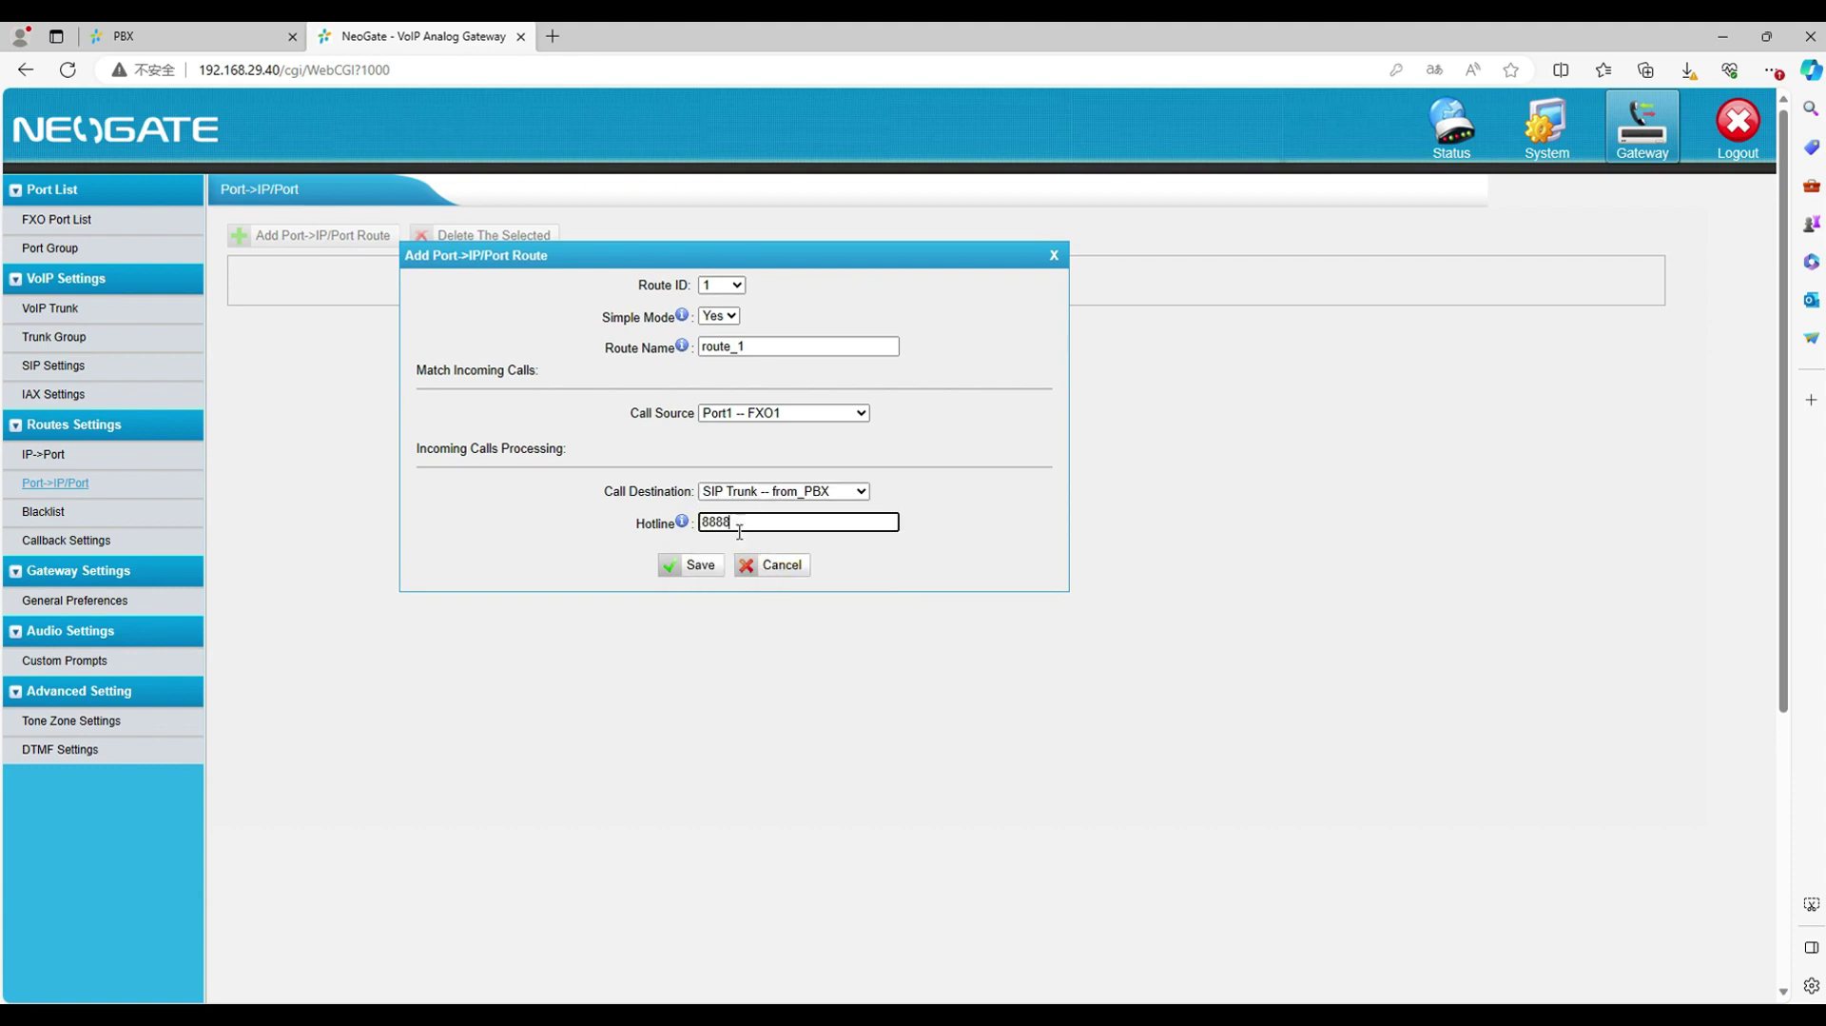
click(702, 565)
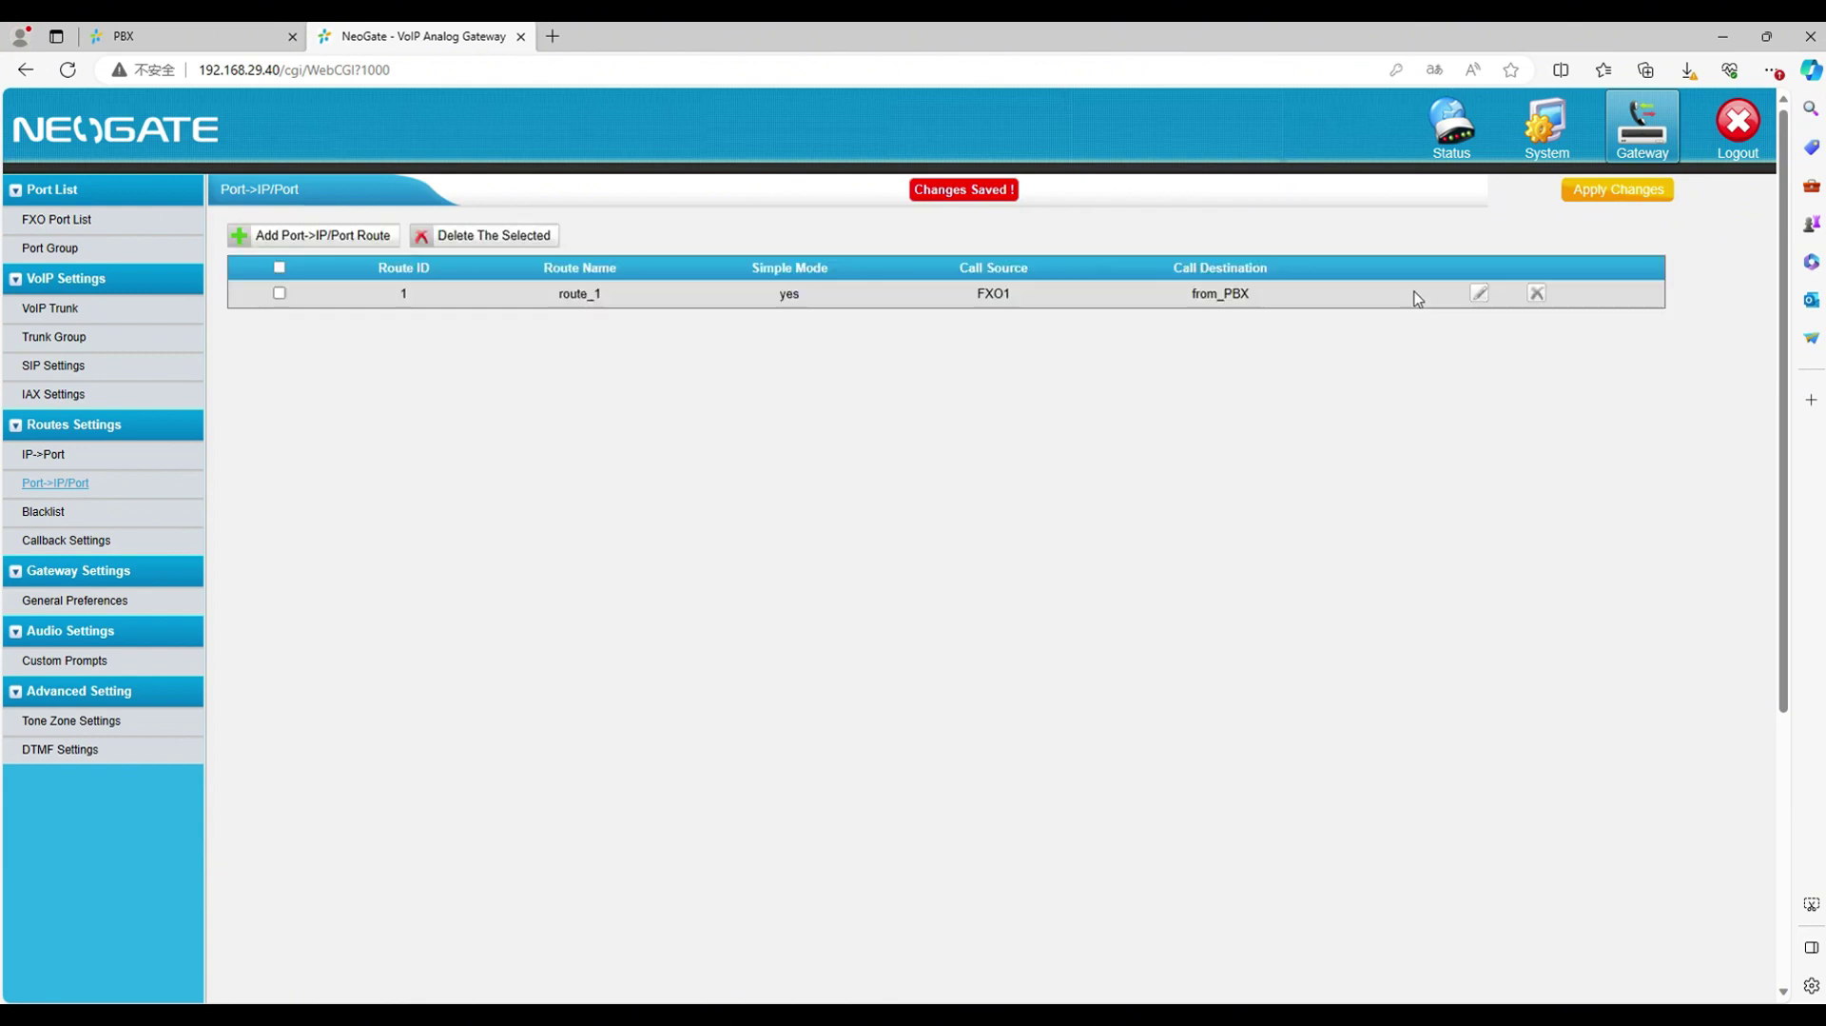
click(1581, 195)
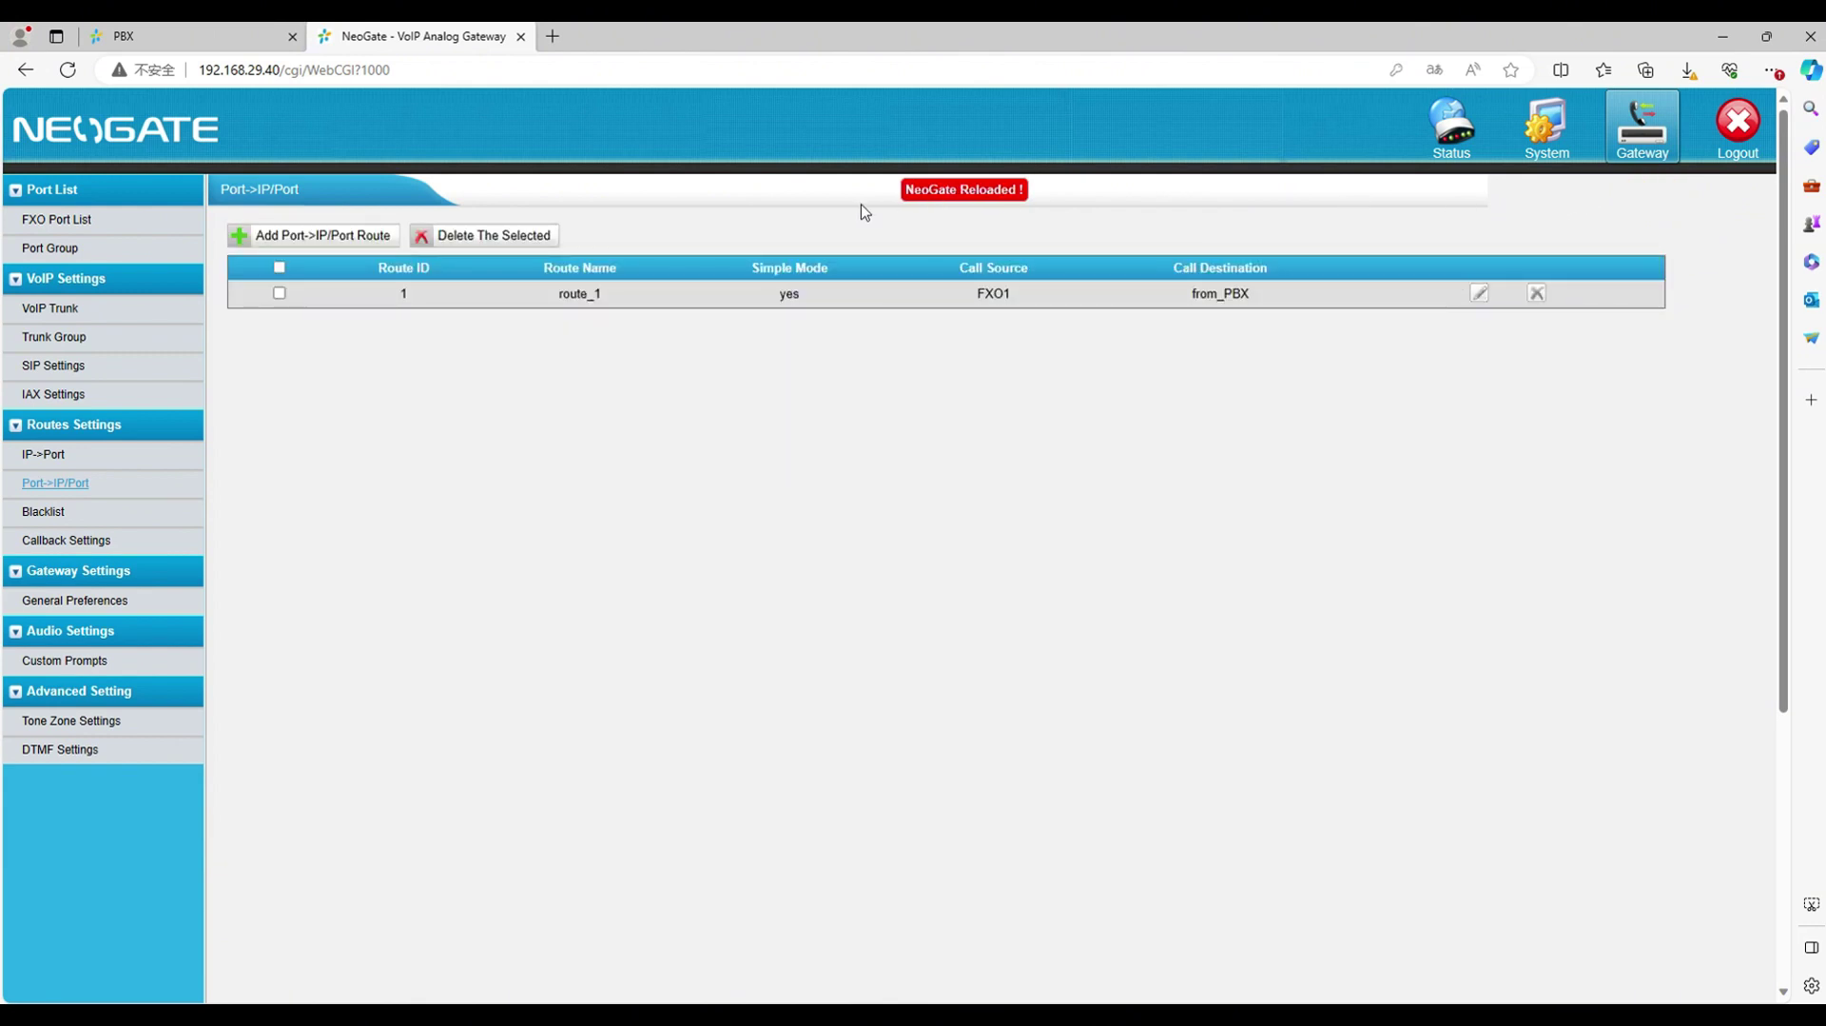
Start another simple-mode Port->IP/Port route named route_2 with Port2 -- FXO2 as the call source
click(280, 236)
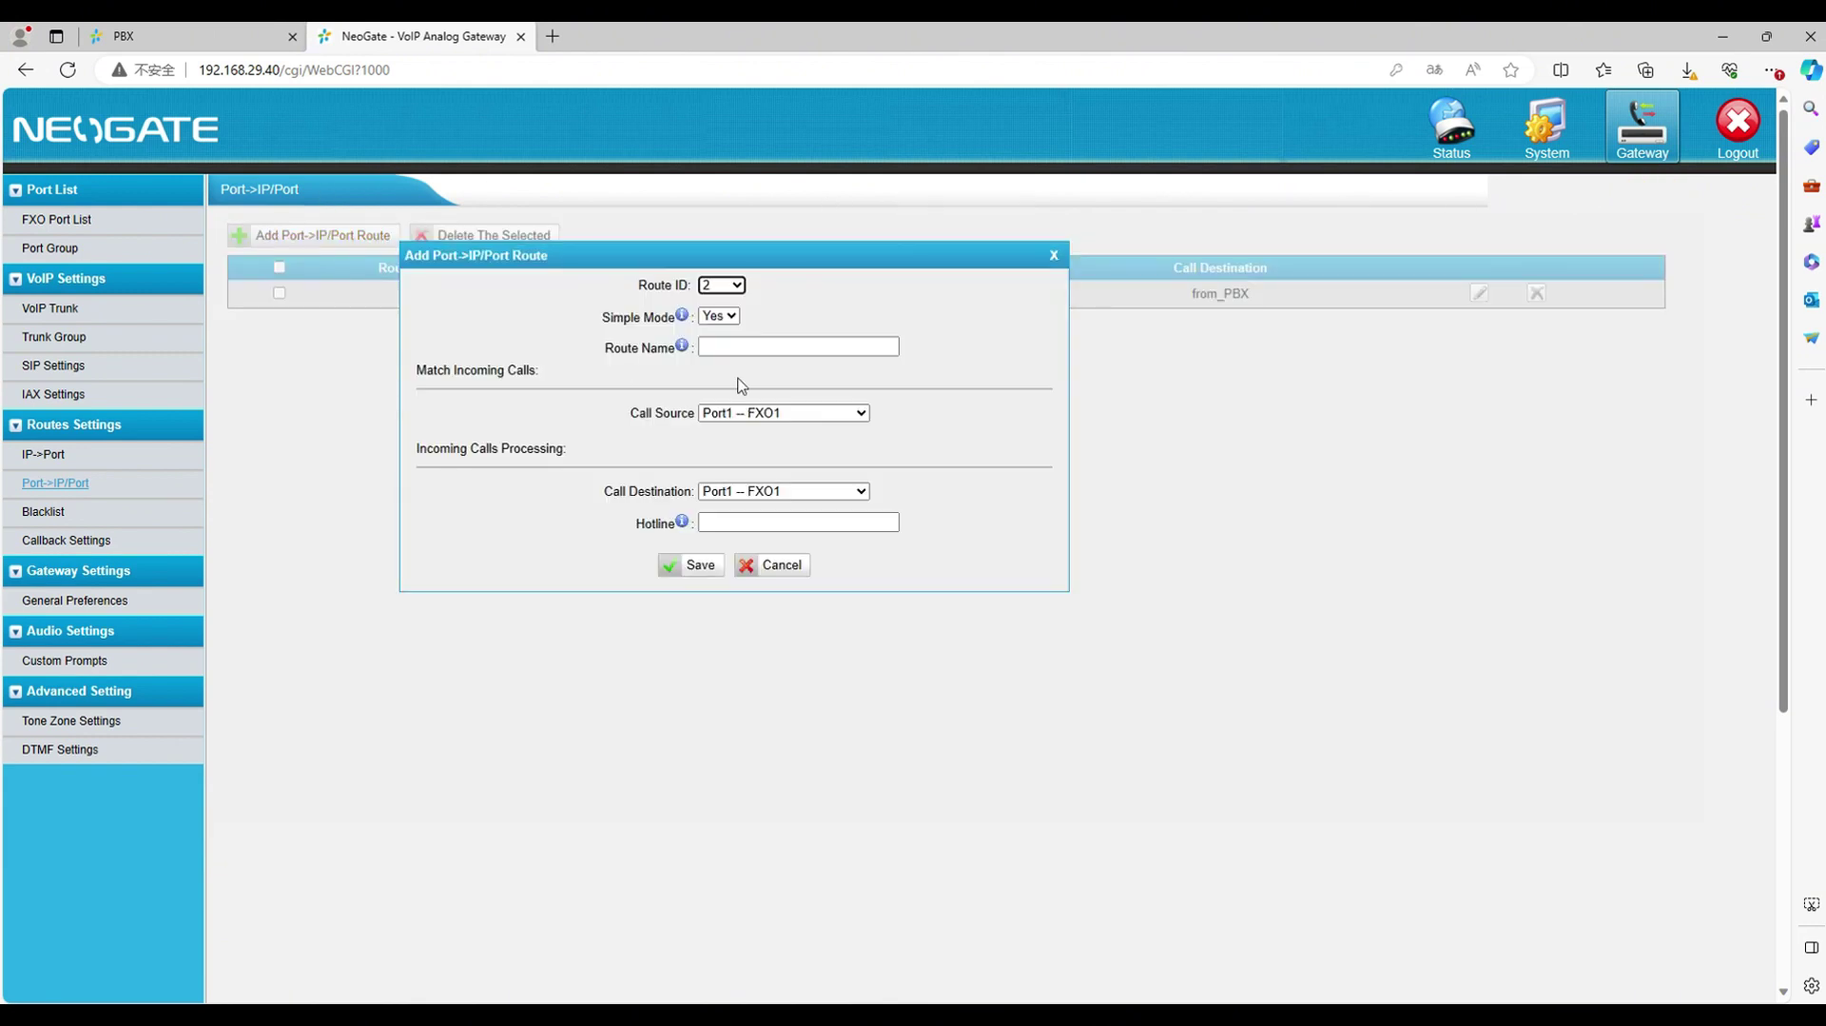
click(771, 345)
text(r)
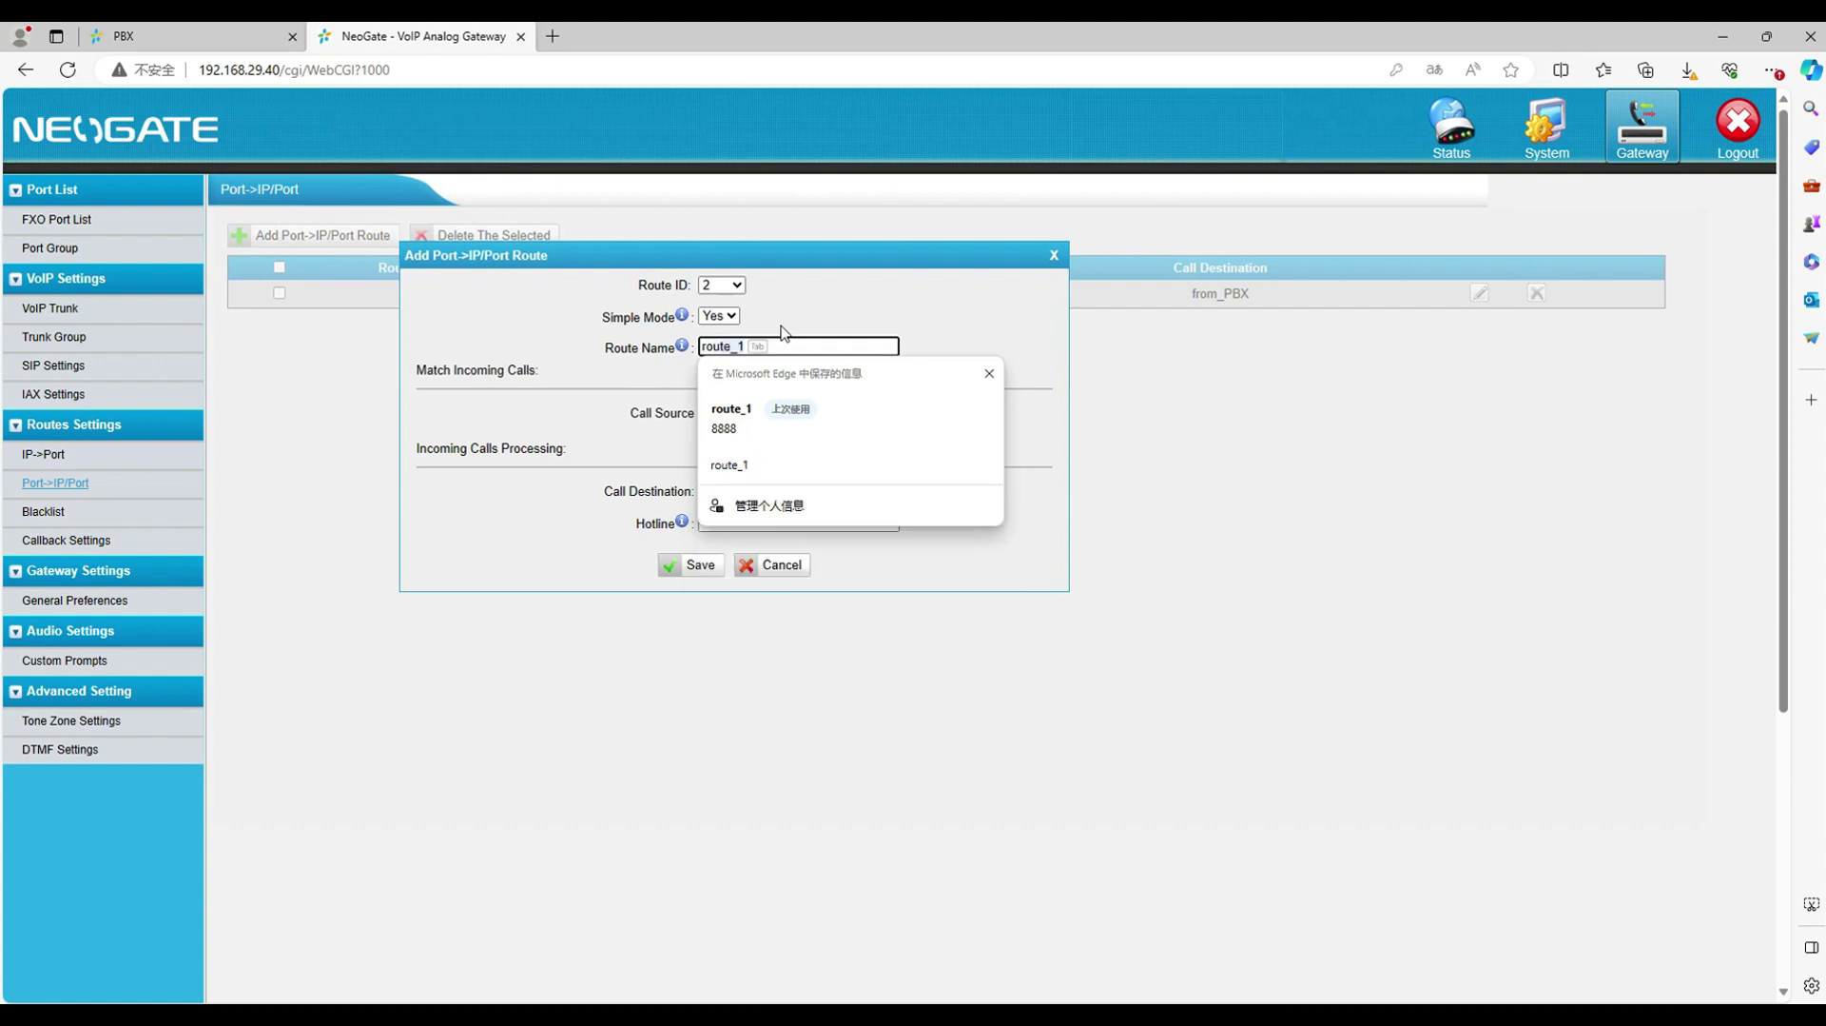
text(oute_2)
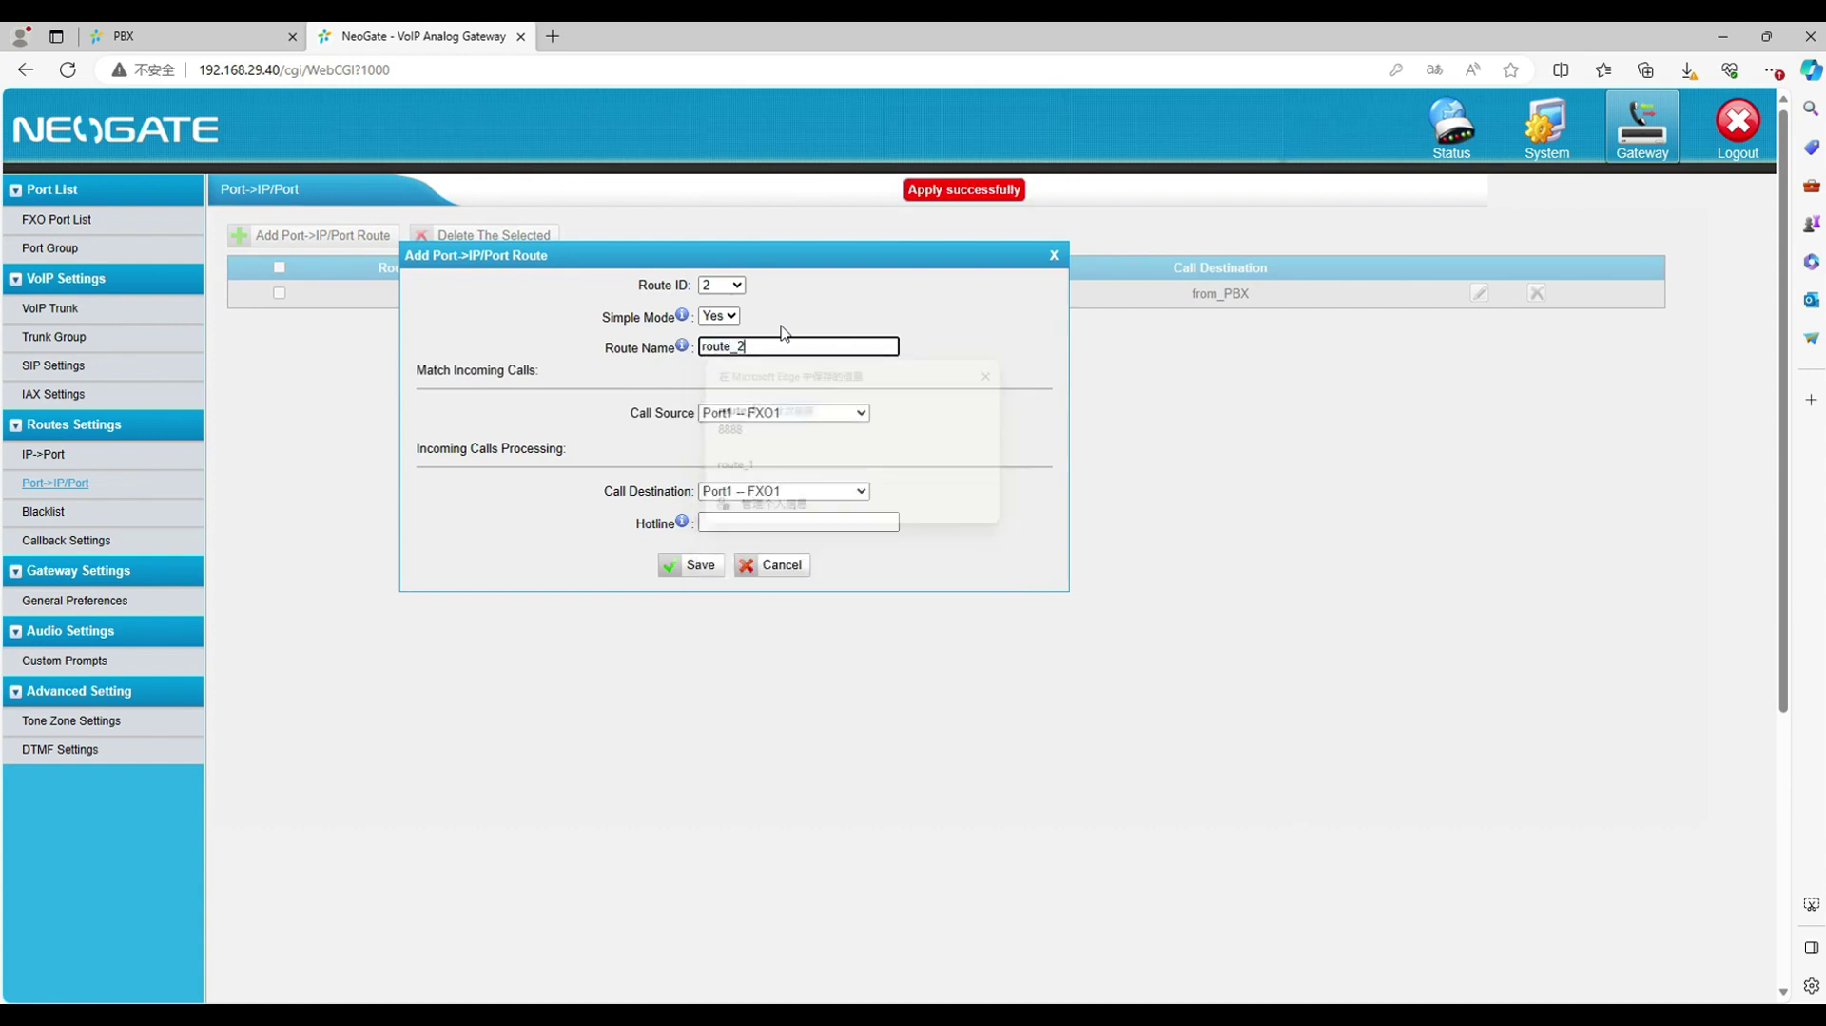
click(763, 412)
click(766, 444)
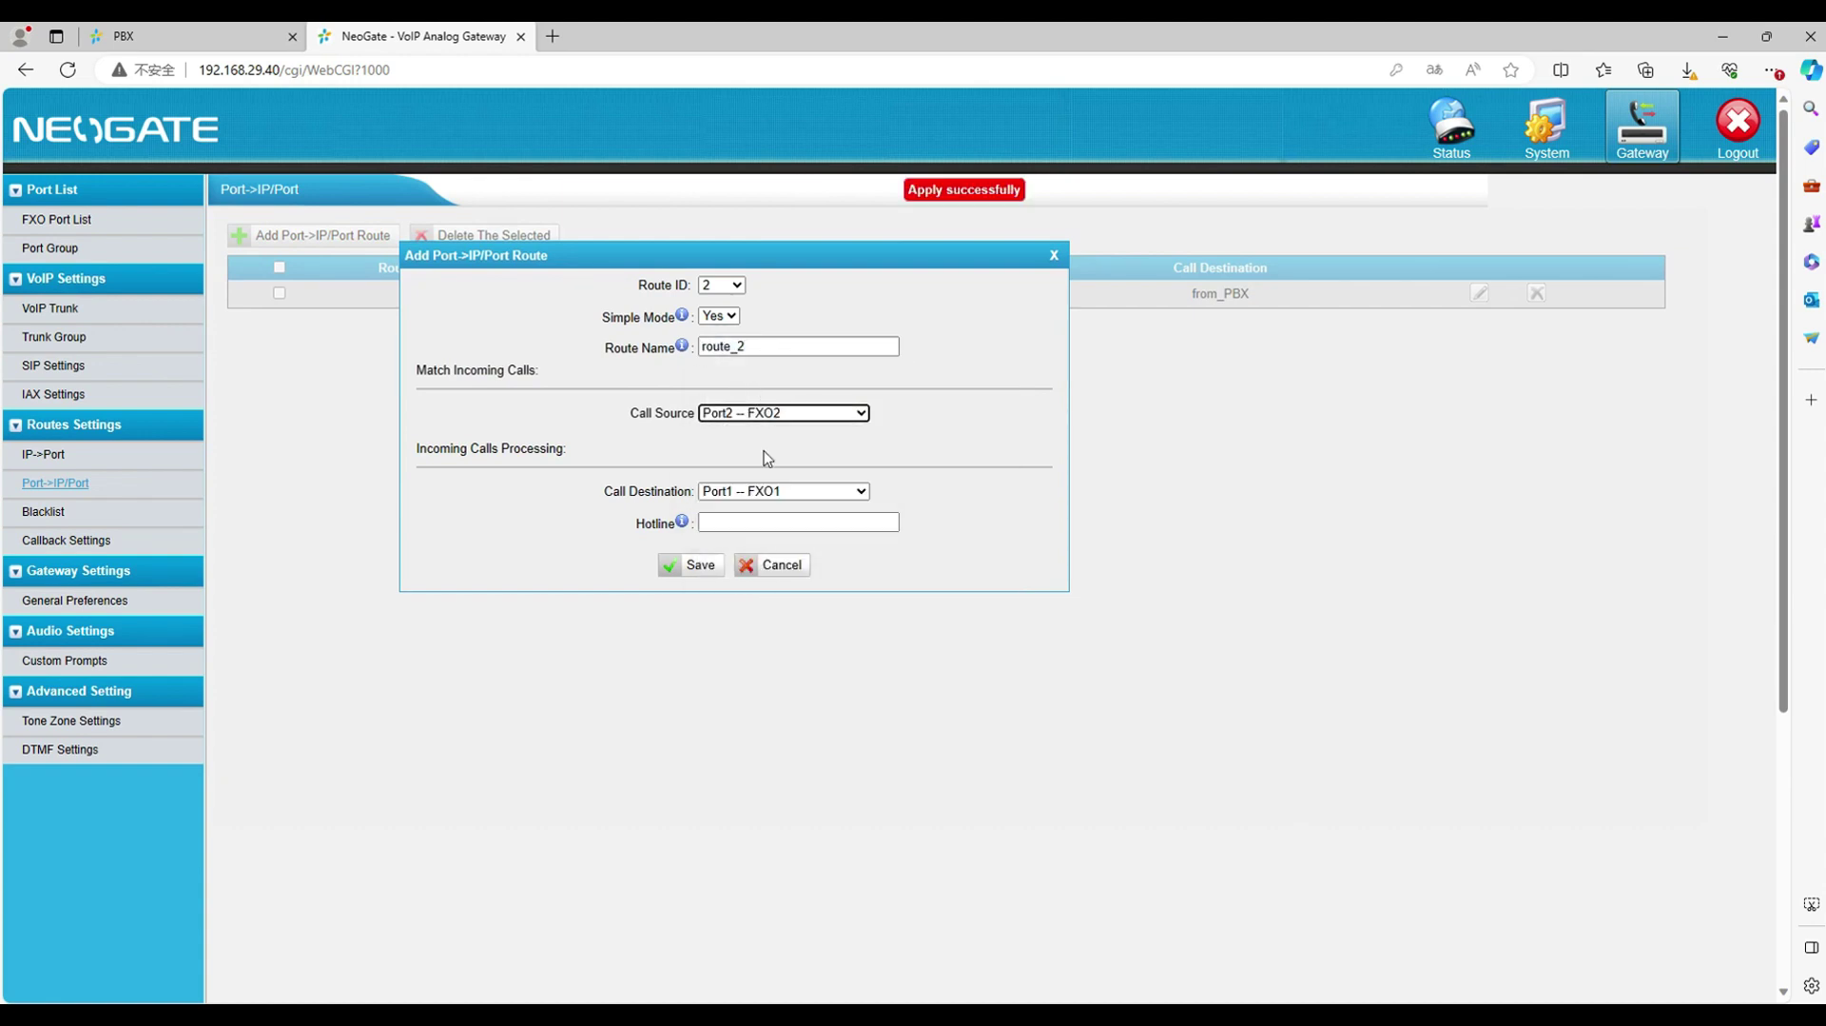
Route route_2 to SIP Trunk -- from_PBX with hotline 9999, save it and apply the changes
click(769, 490)
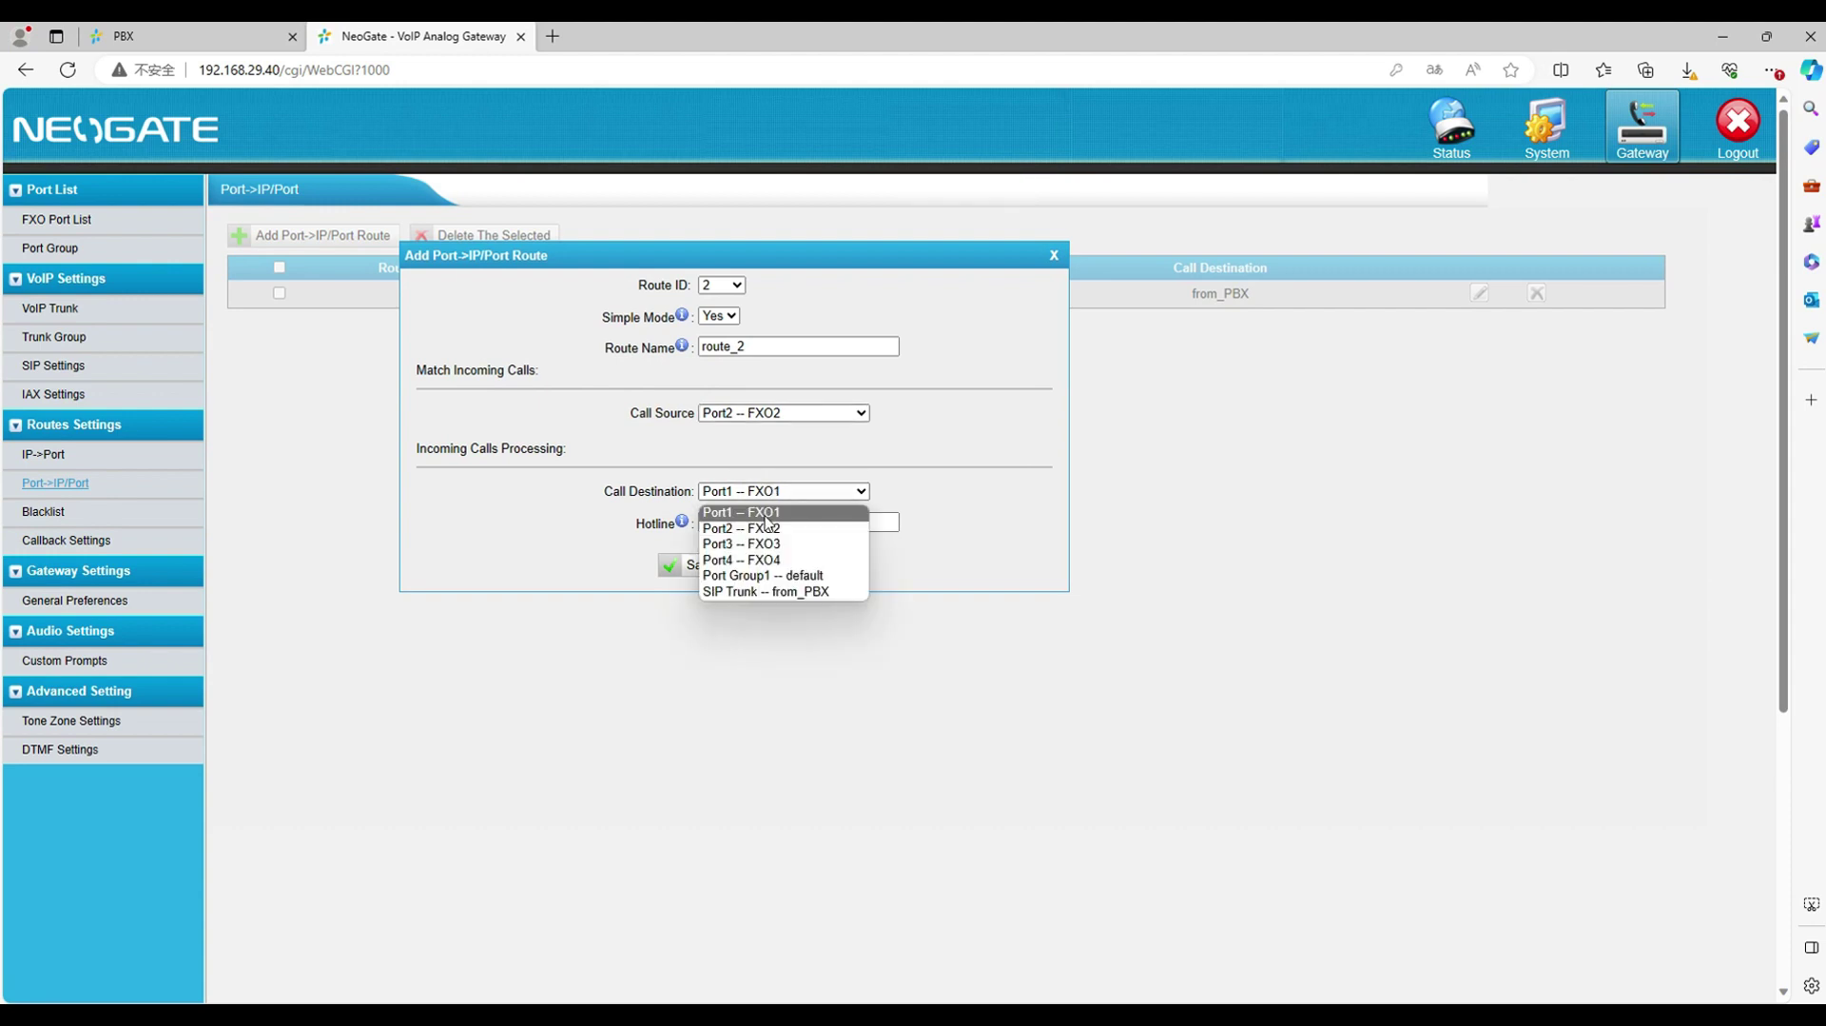
click(764, 588)
click(762, 525)
text(9999)
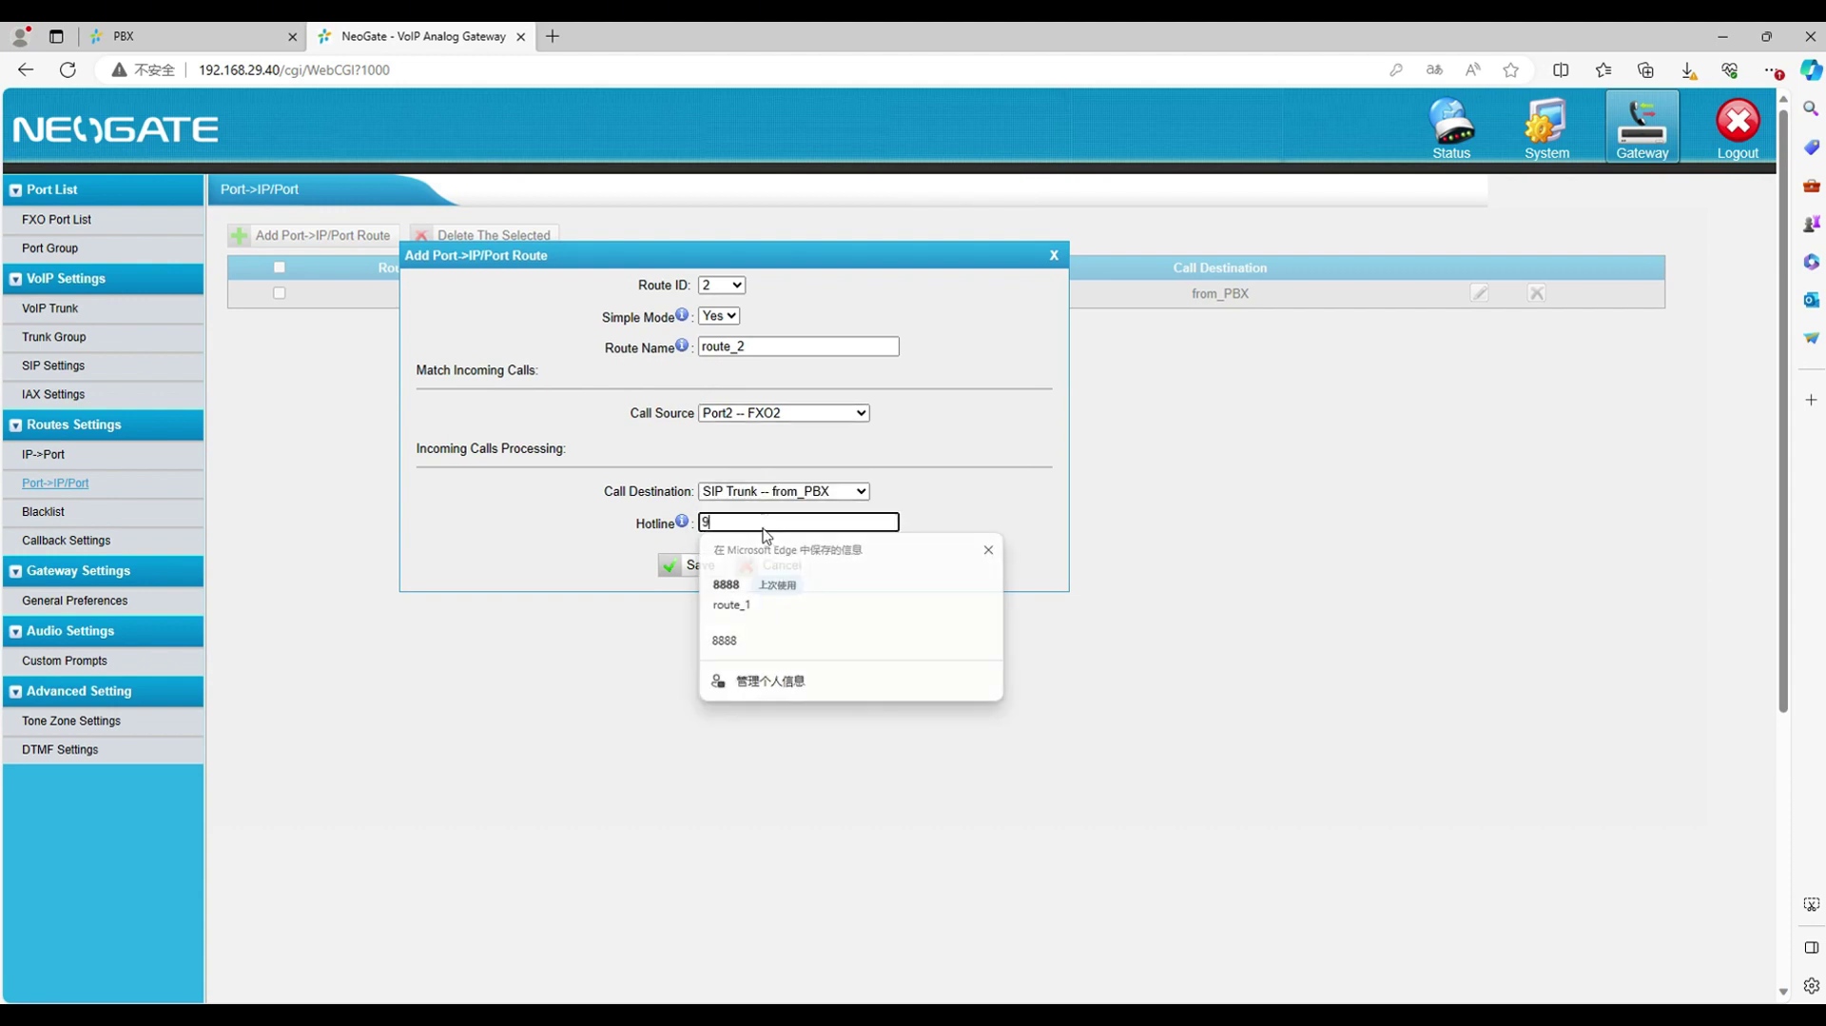
click(678, 566)
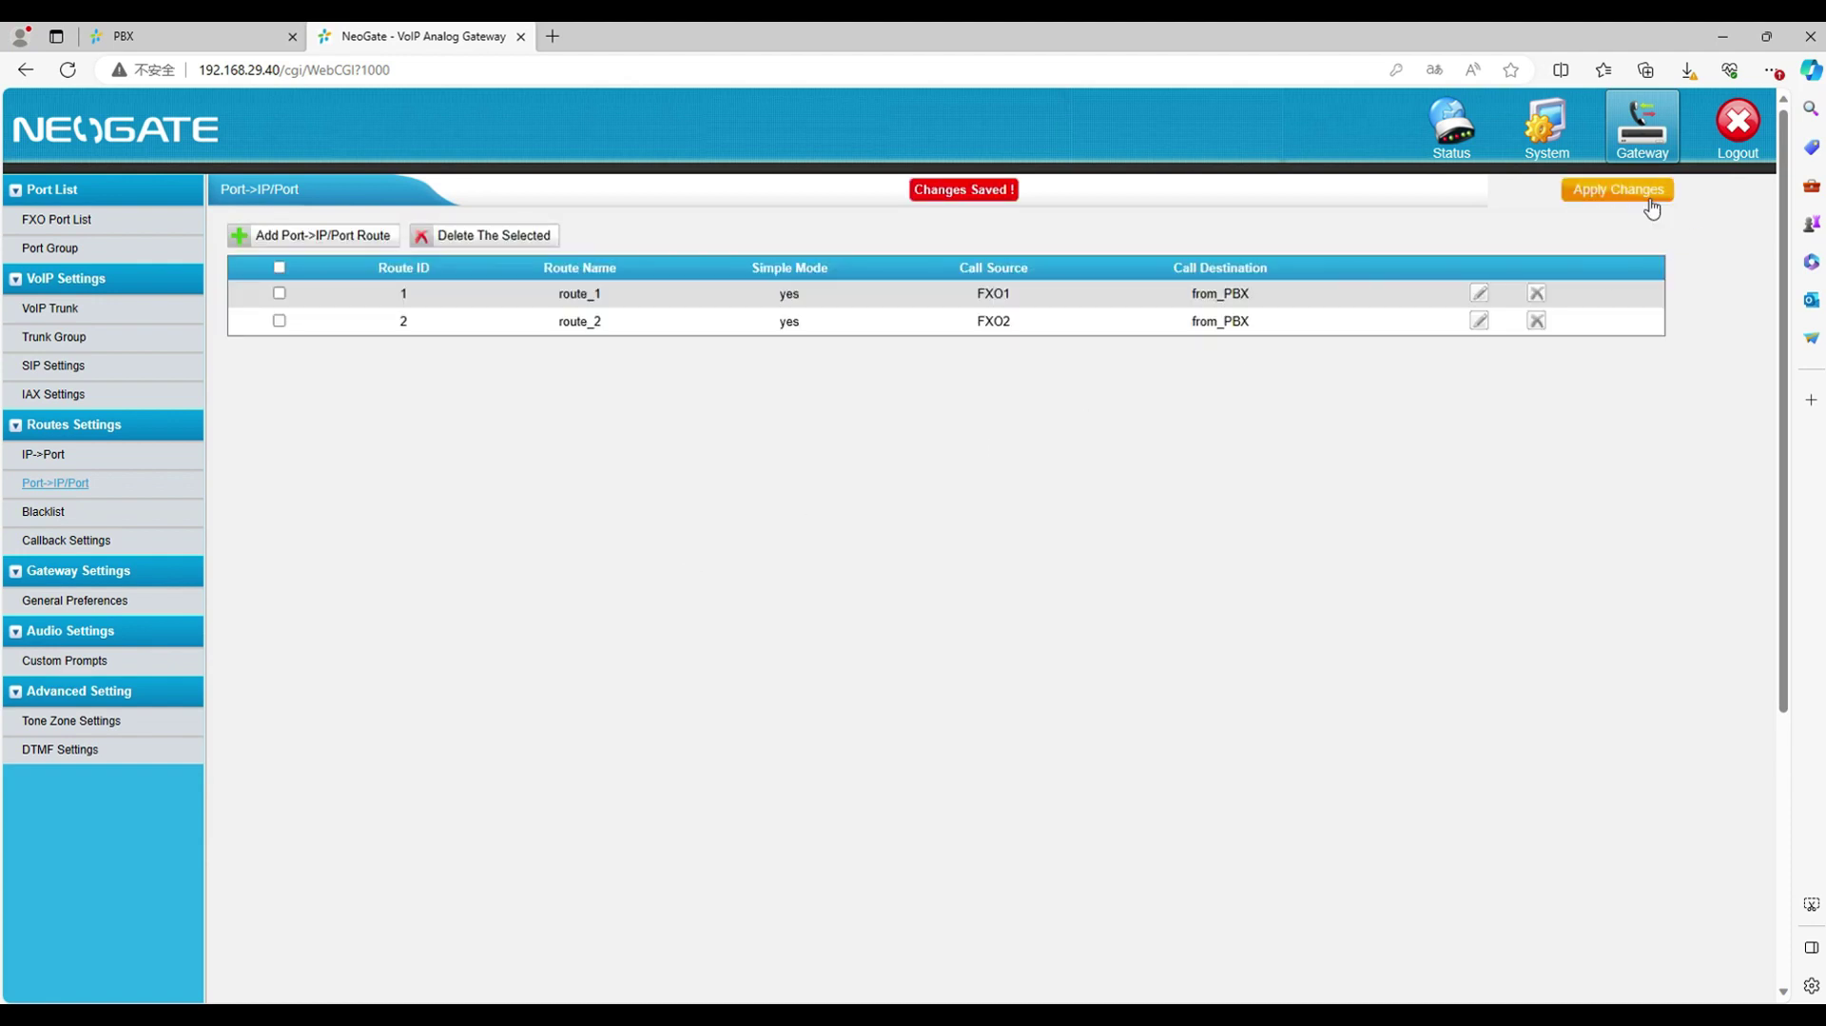
click(1642, 193)
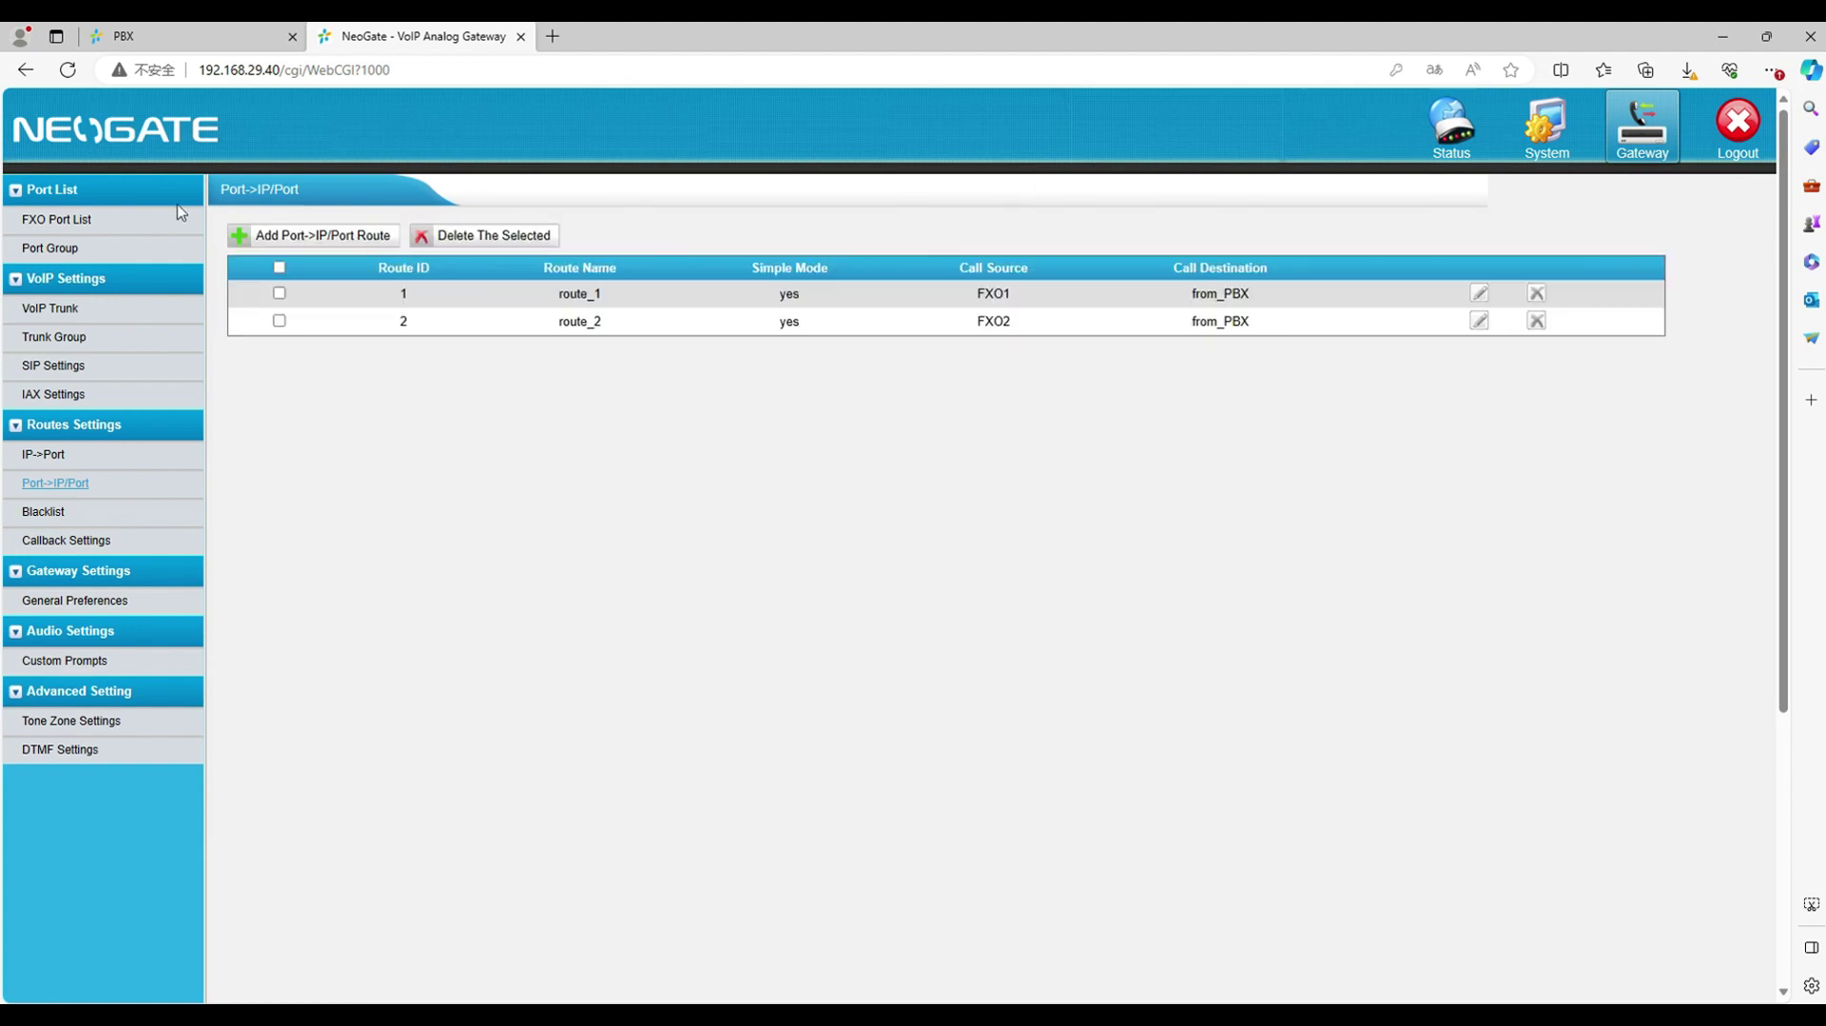